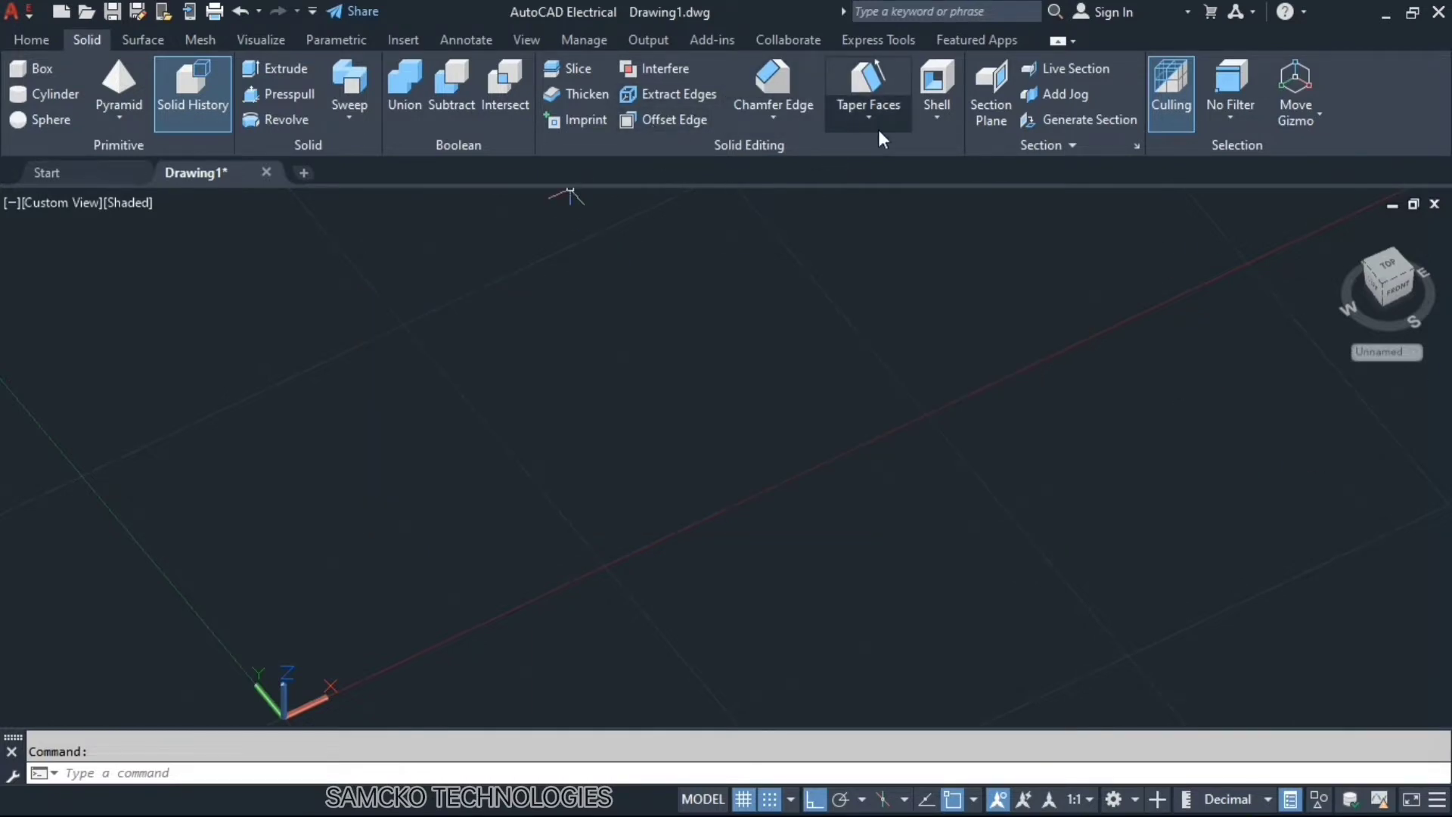
click(942, 132)
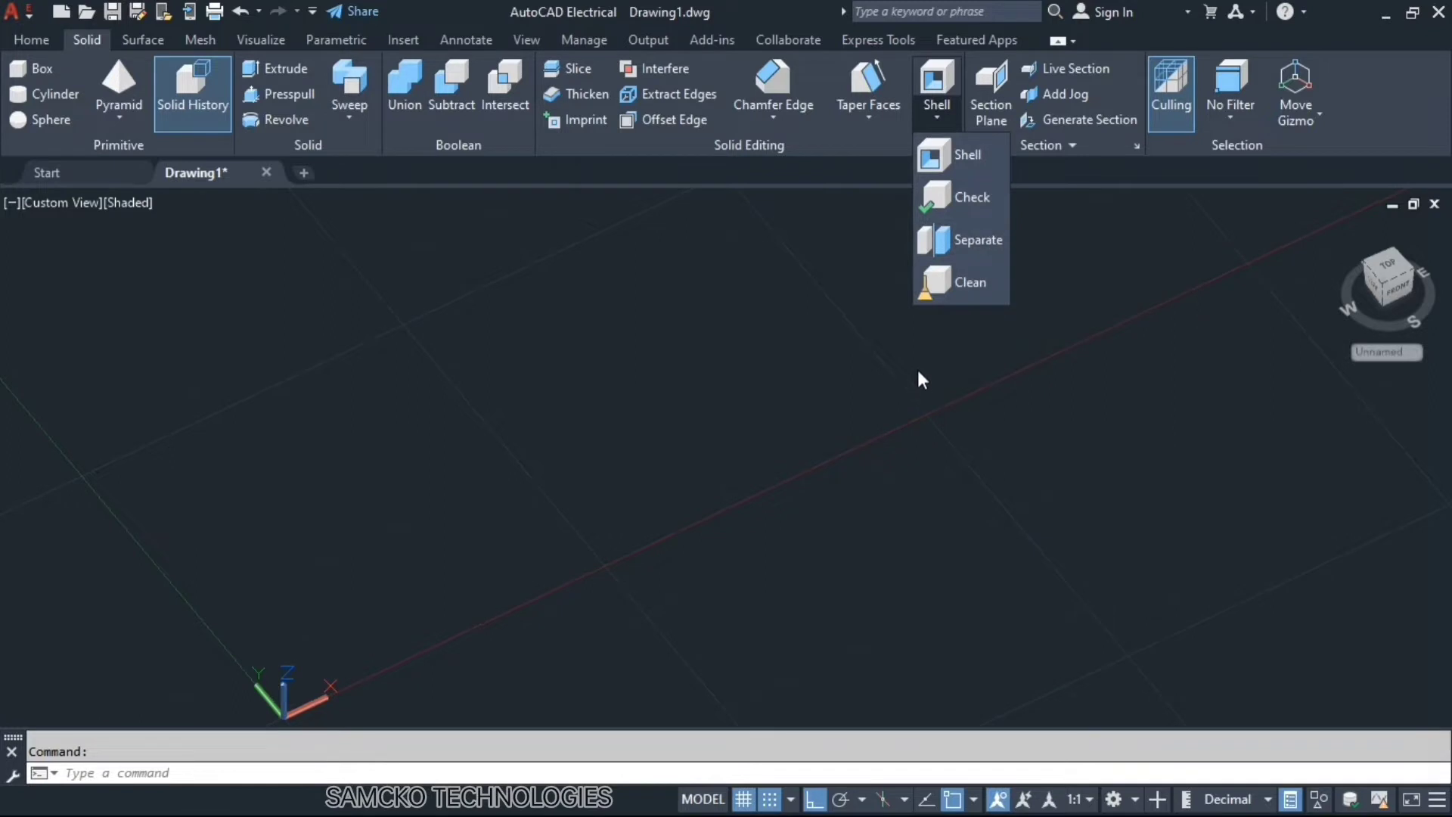
click(626, 146)
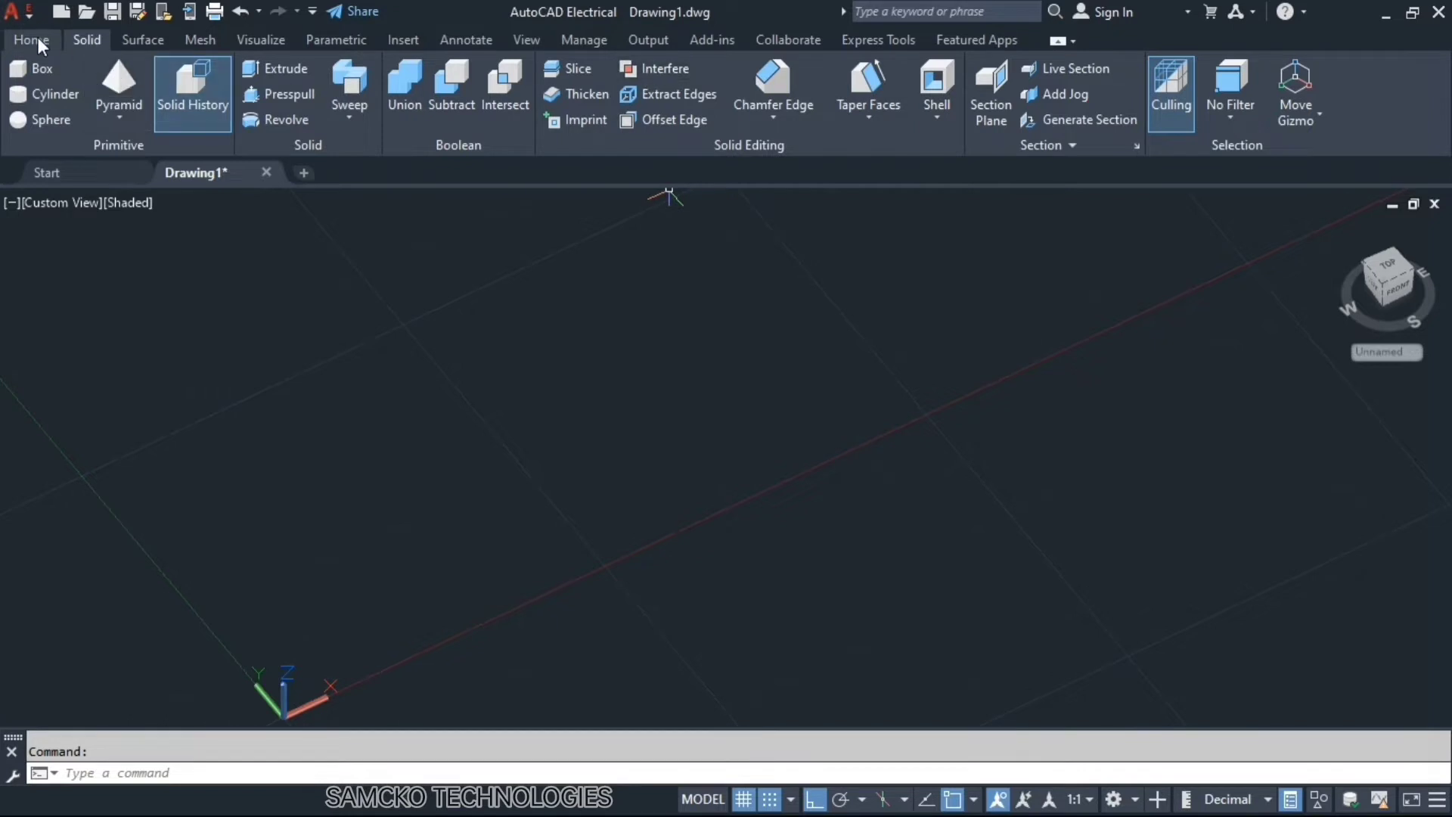
Step: Create a solid box about 27.5 long, 15 wide and 21.3 high near the X axis
click(38, 70)
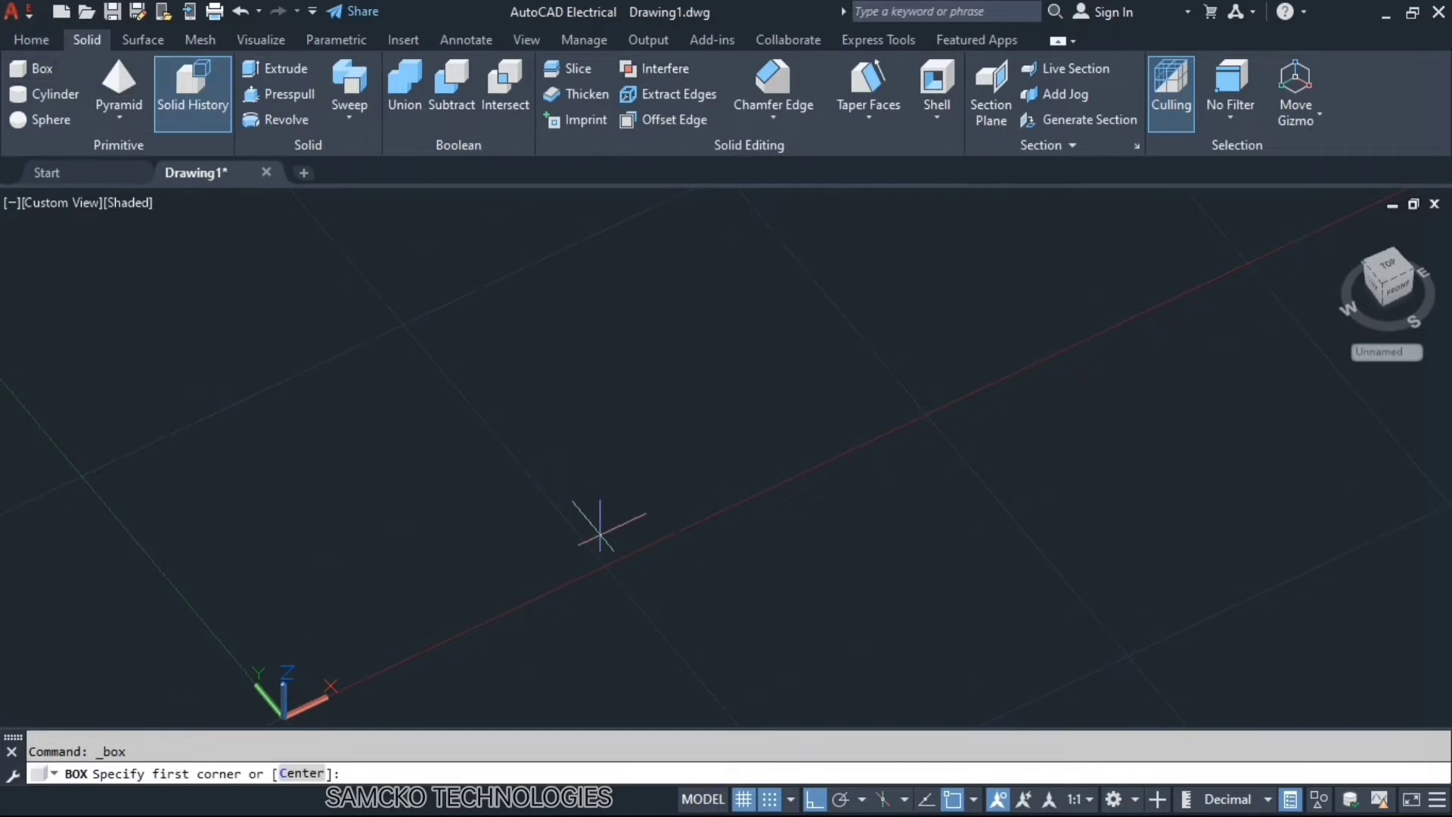
click(575, 522)
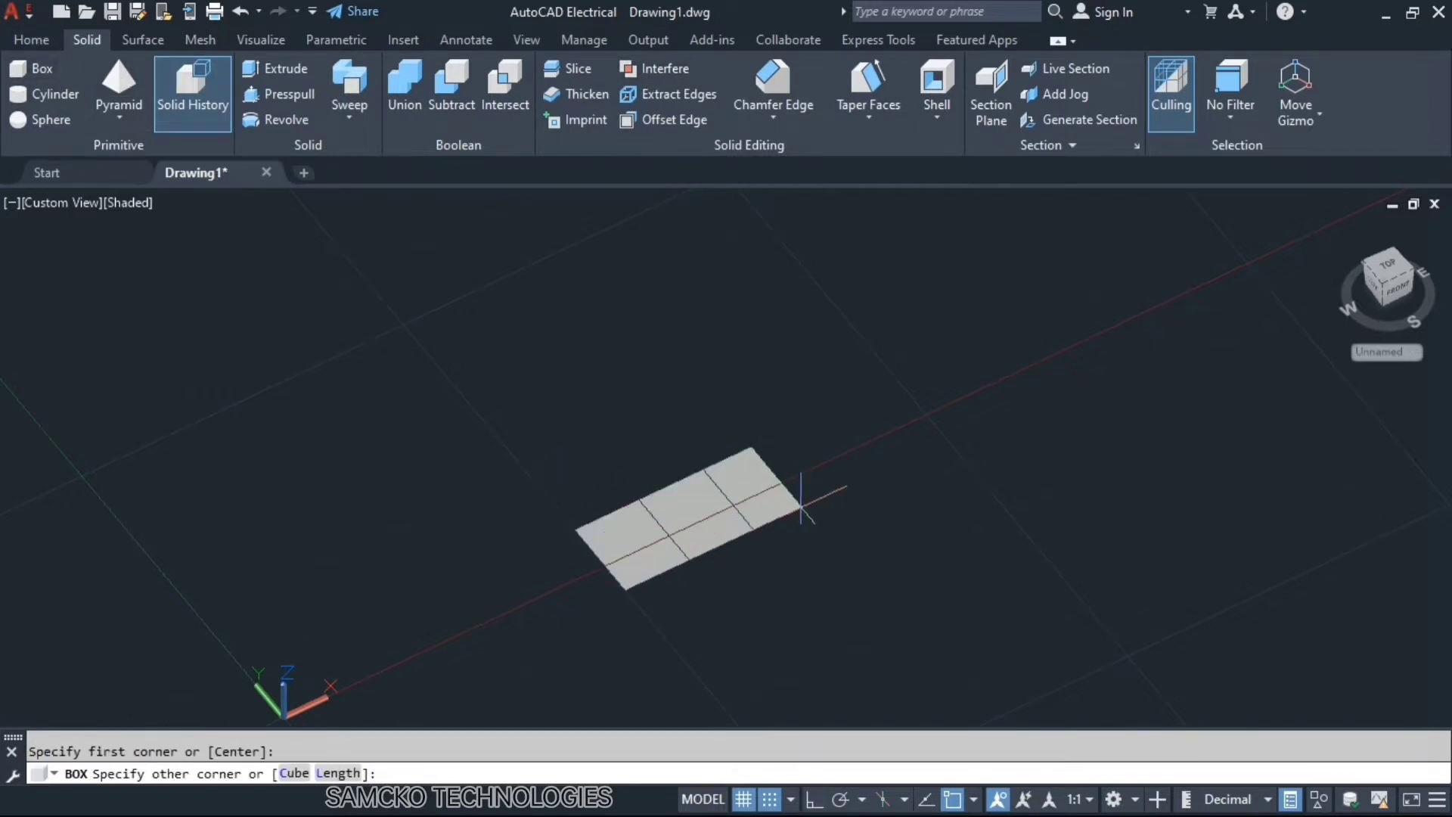
click(807, 509)
click(802, 405)
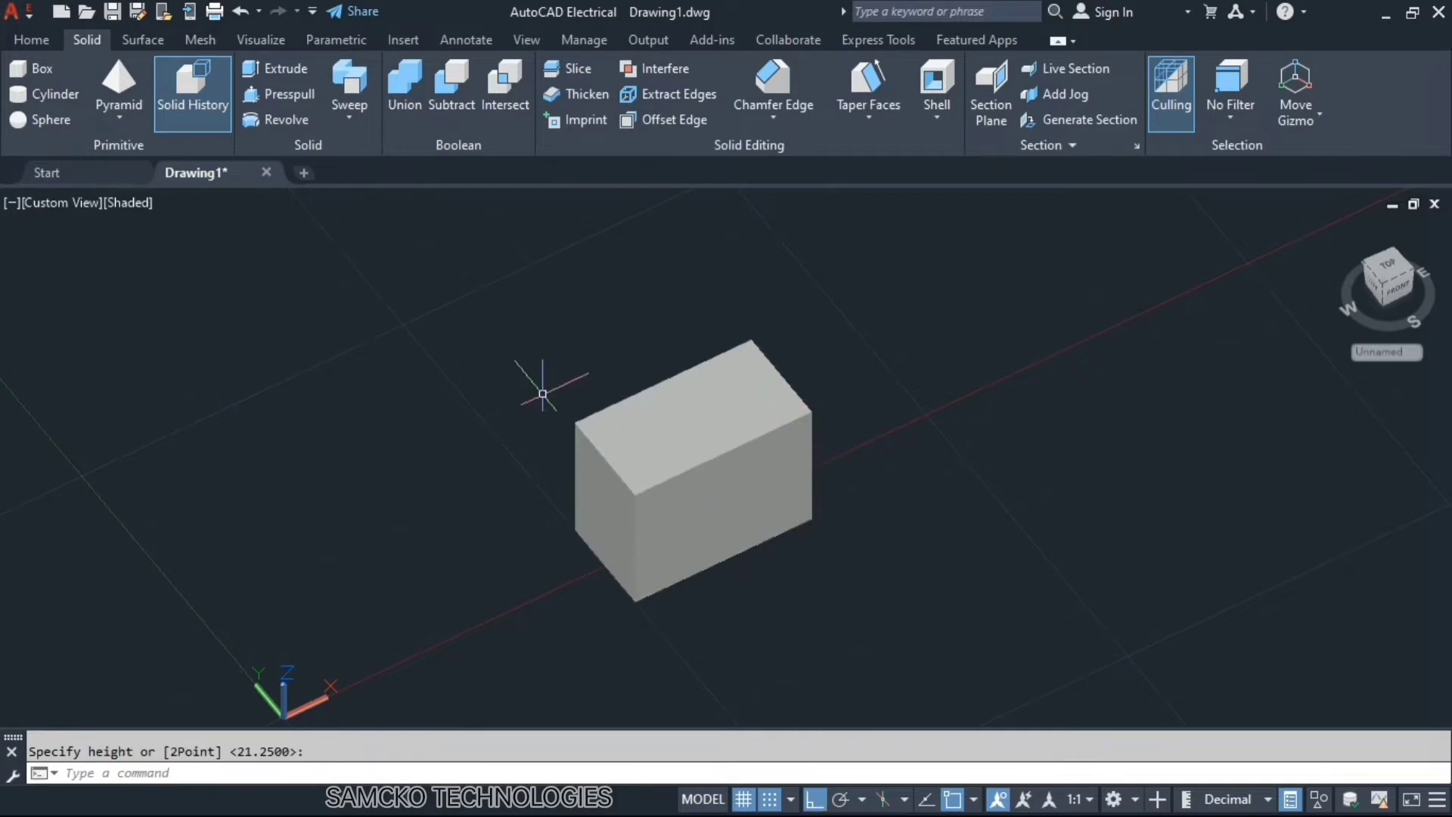
Step: Create a solid cylinder of about 12.5 radius and 23.7 height that overlaps one end of the box
click(45, 98)
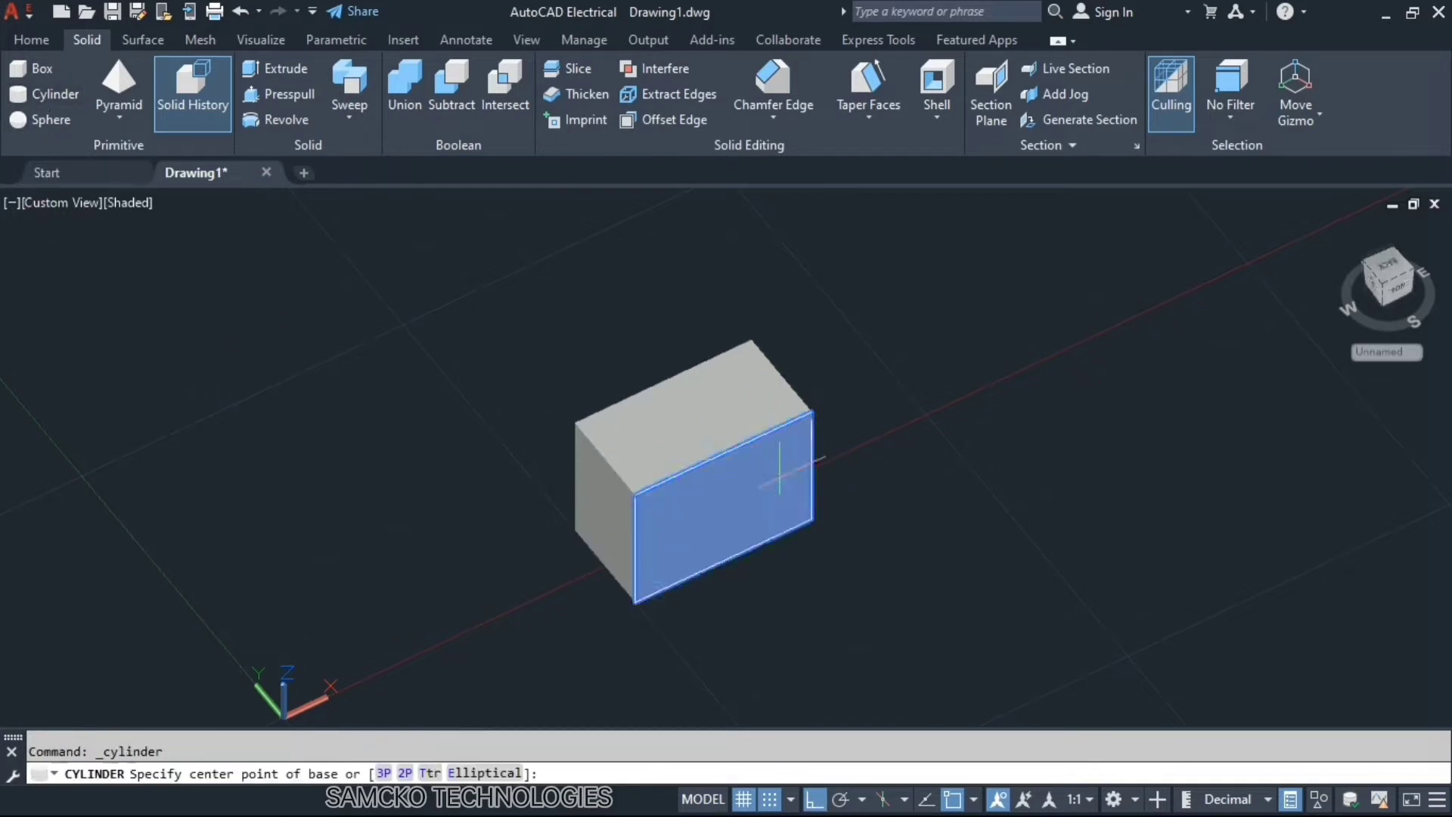
click(832, 543)
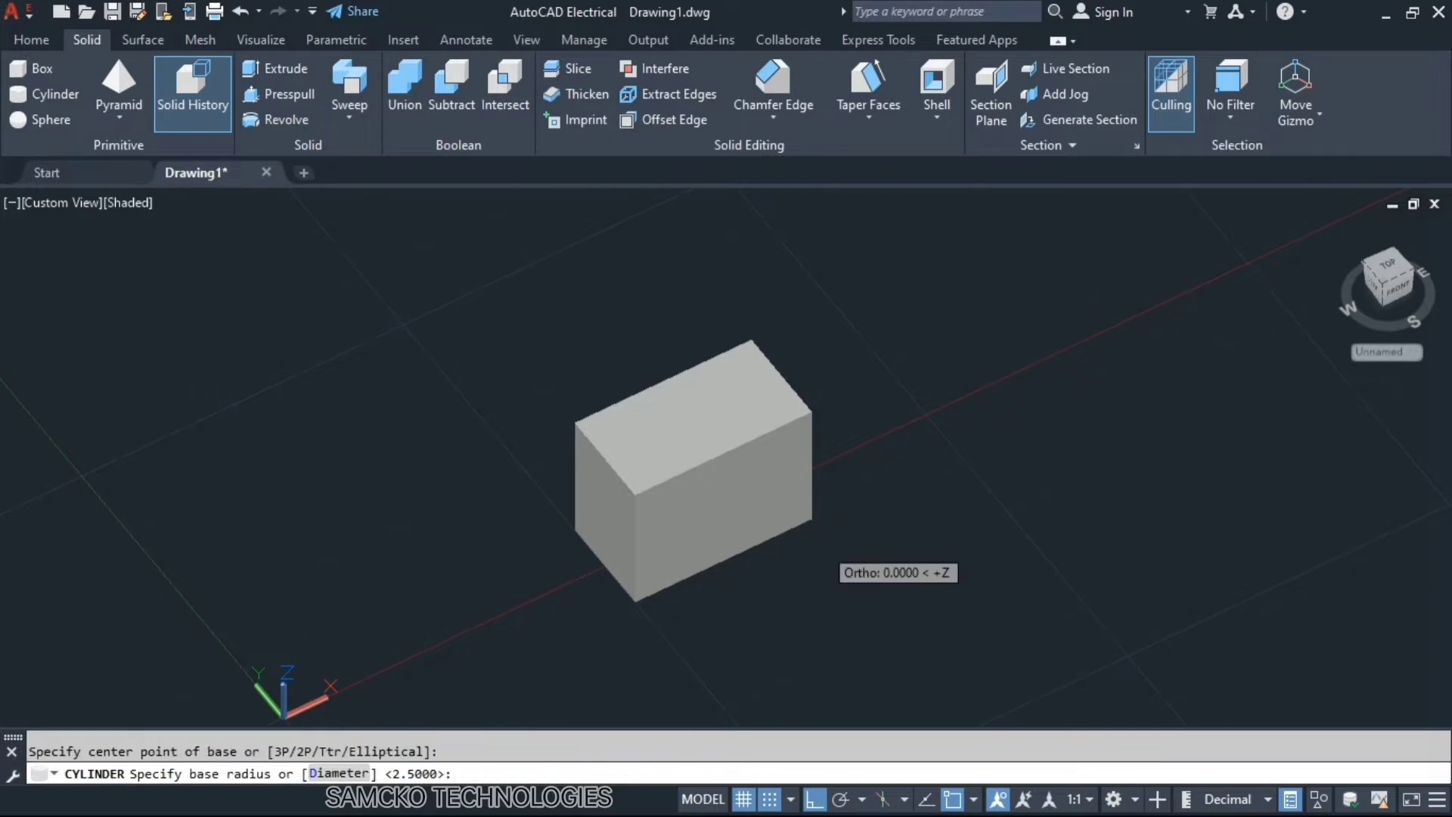
click(797, 478)
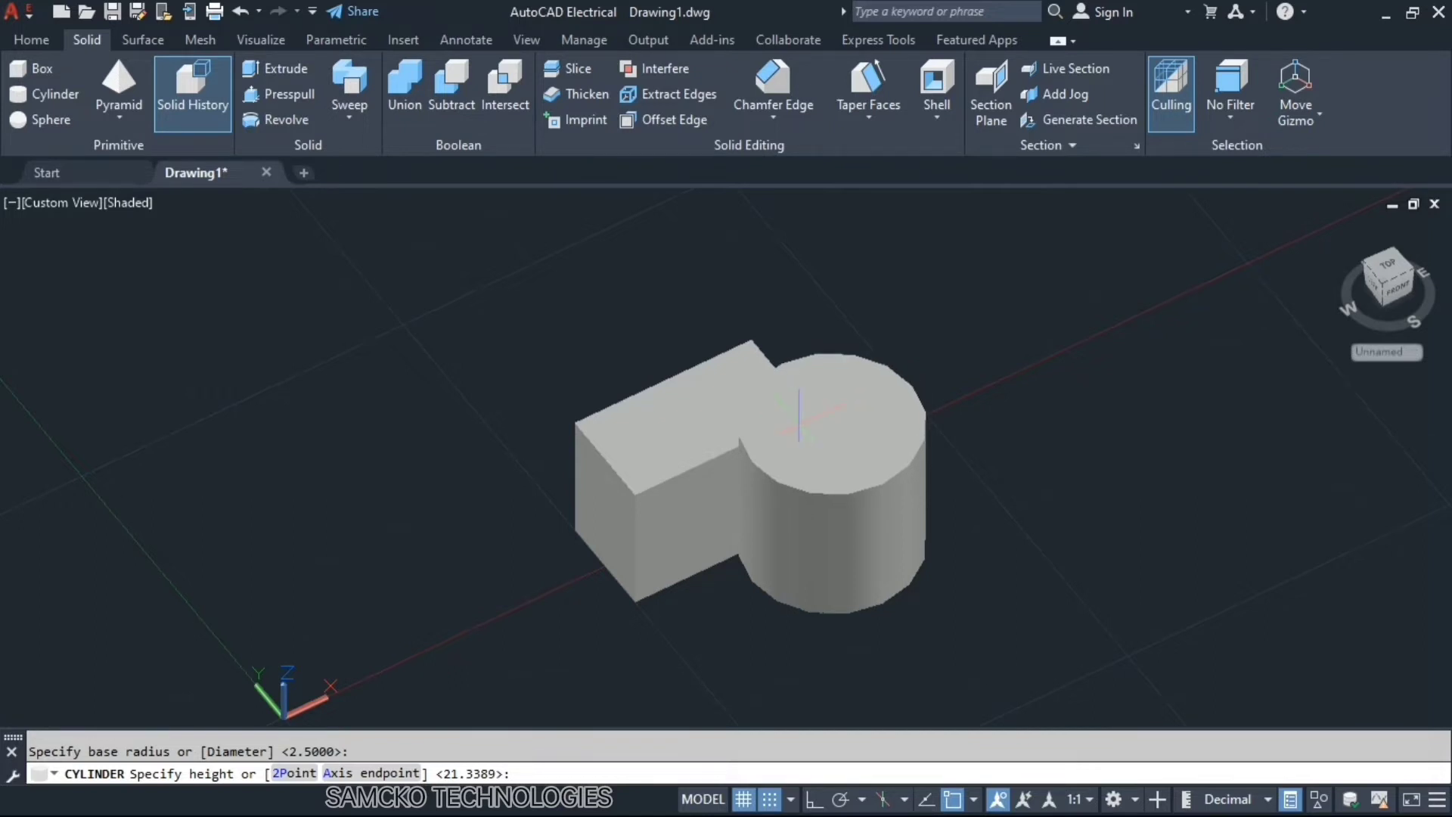
click(798, 414)
scroll(830, 545, up, 3)
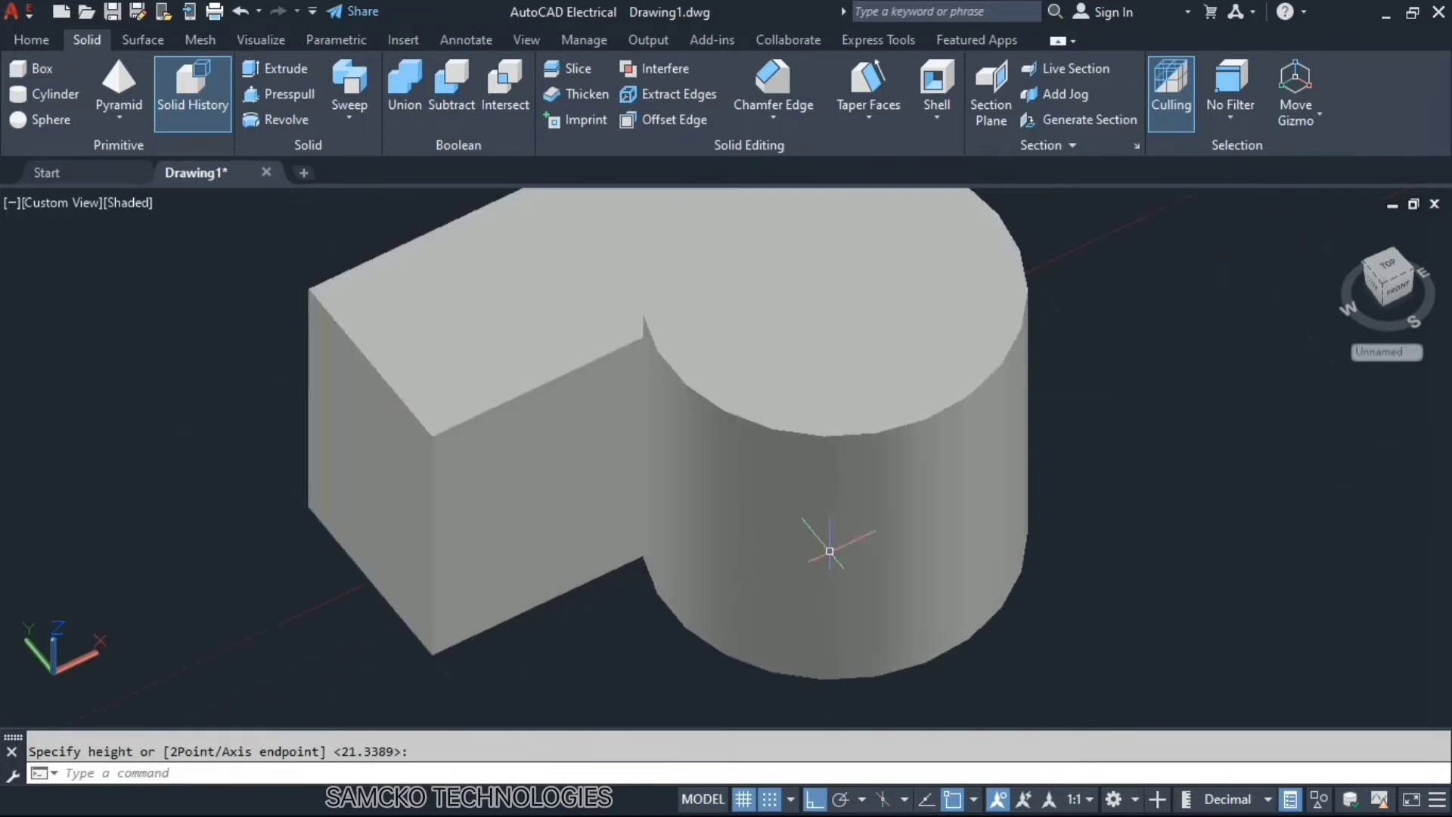
scroll(810, 535, down, 2)
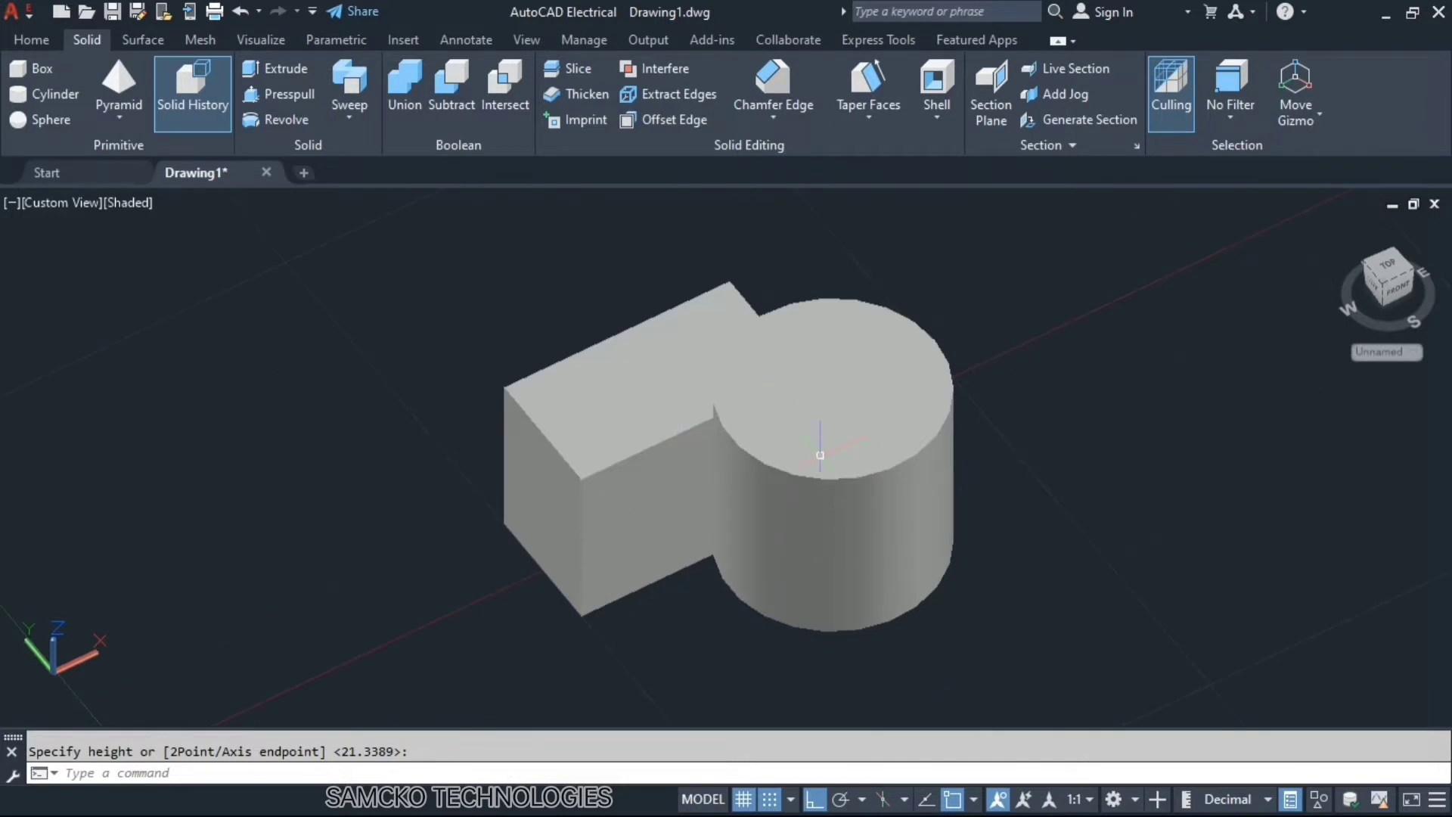
mouse_move(842, 456)
shift+middle_down()
mouse_move(778, 483)
mouse_move(521, 511)
mouse_move(658, 525)
mouse_move(701, 513)
mouse_move(698, 465)
shift+middle_up()
click(634, 310)
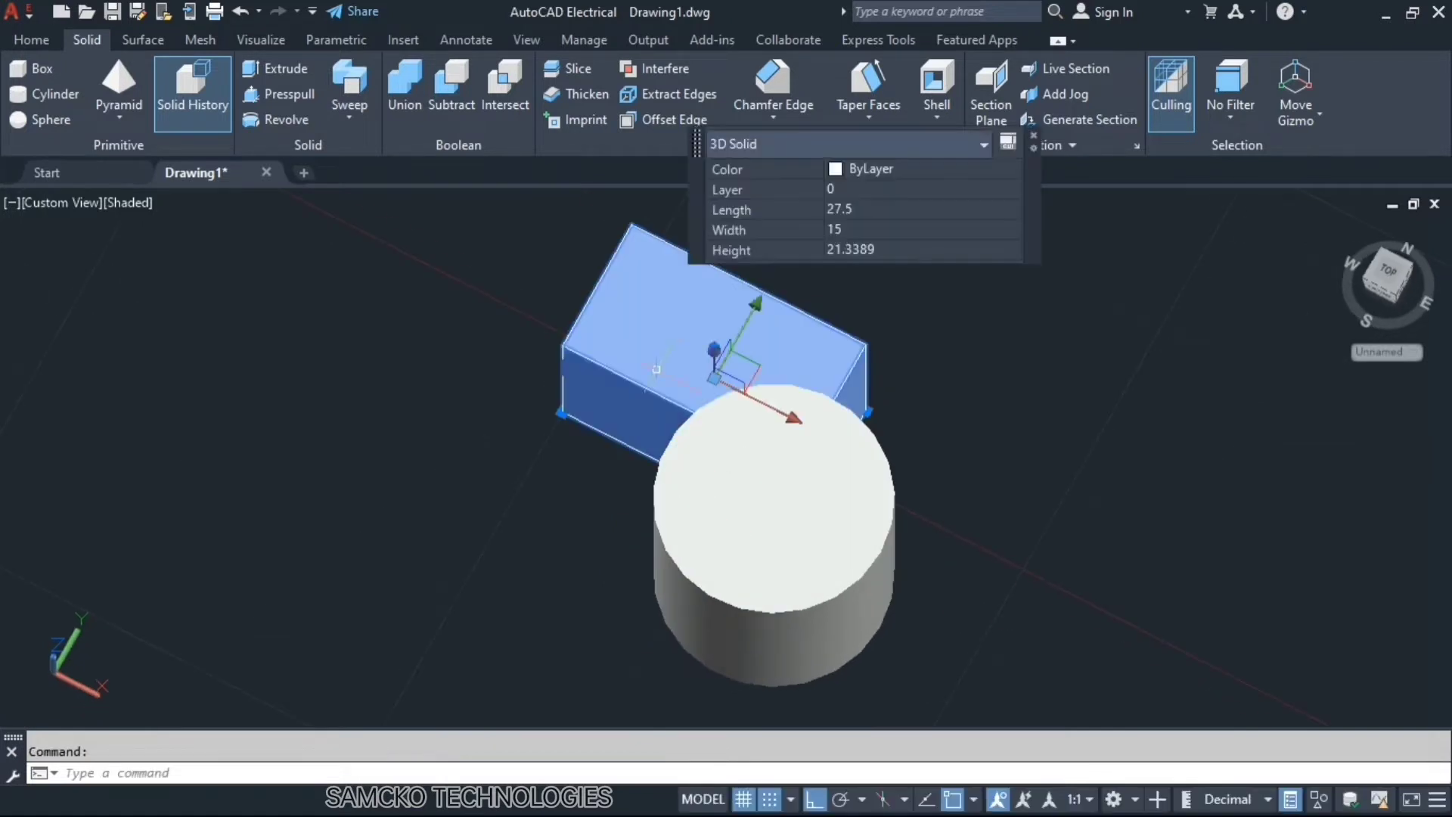
click(756, 503)
key(Escape)
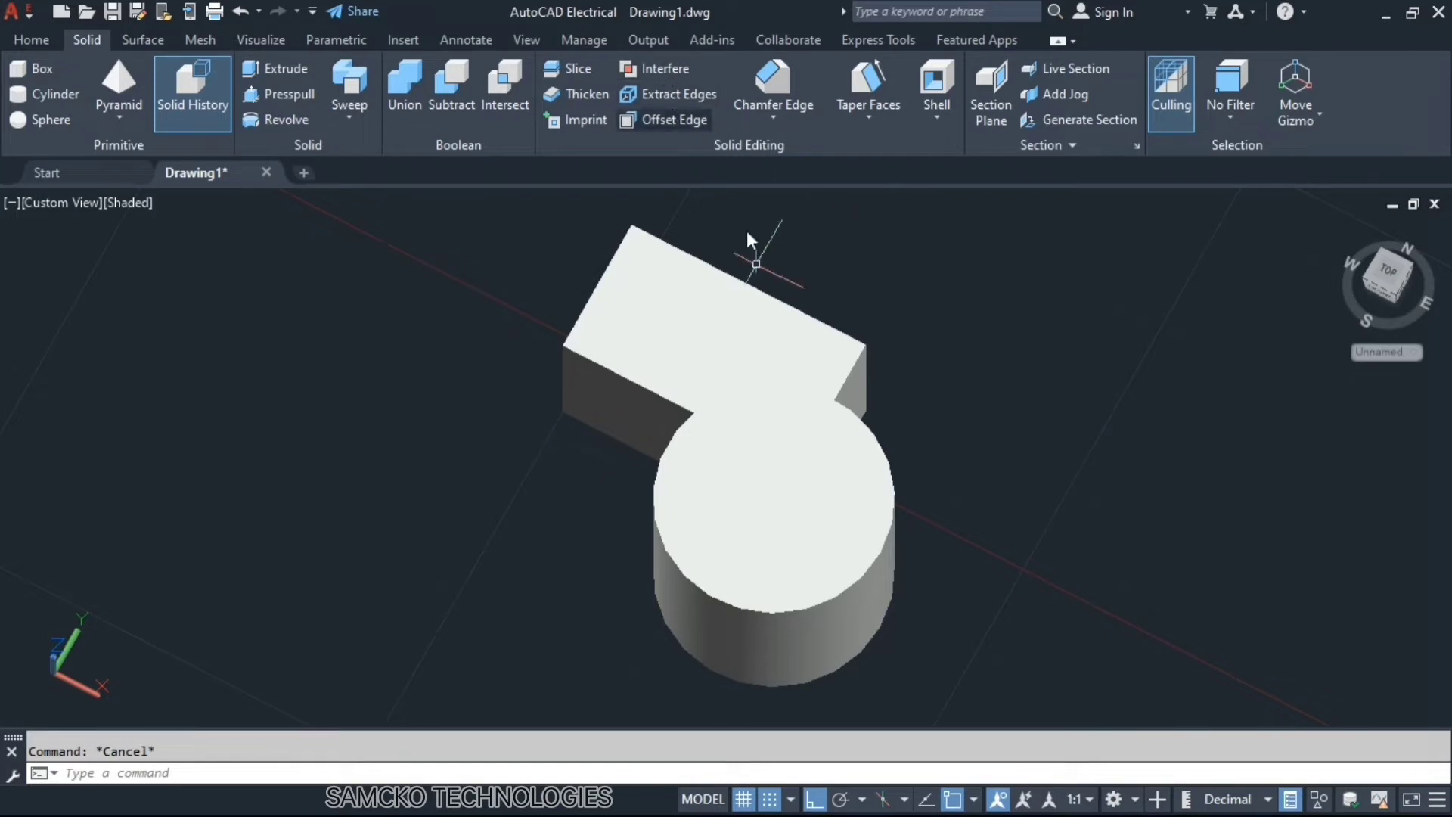
Step: Run an interference check with the box as the first set and the cylinder as the second set
click(661, 69)
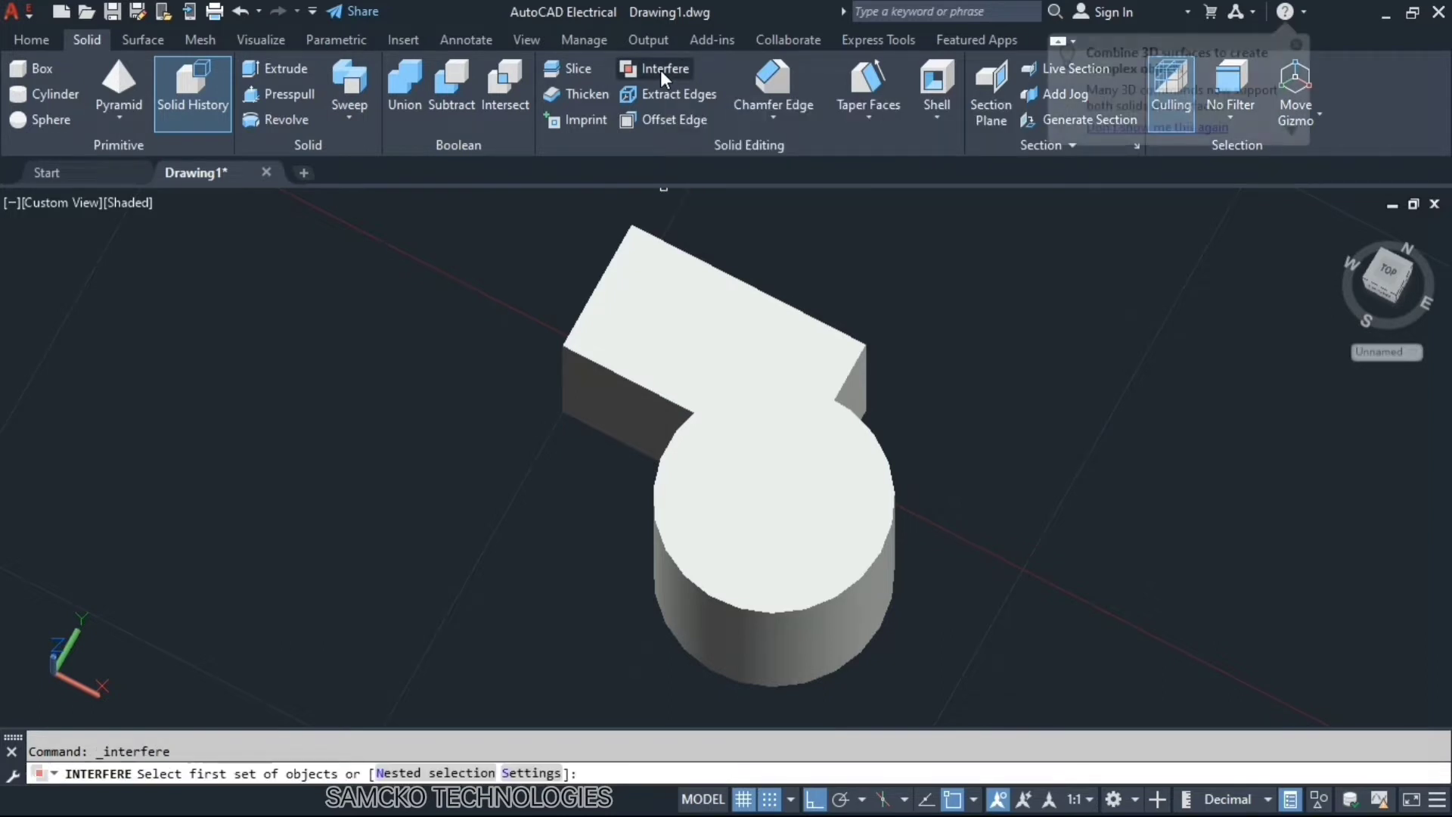
click(668, 348)
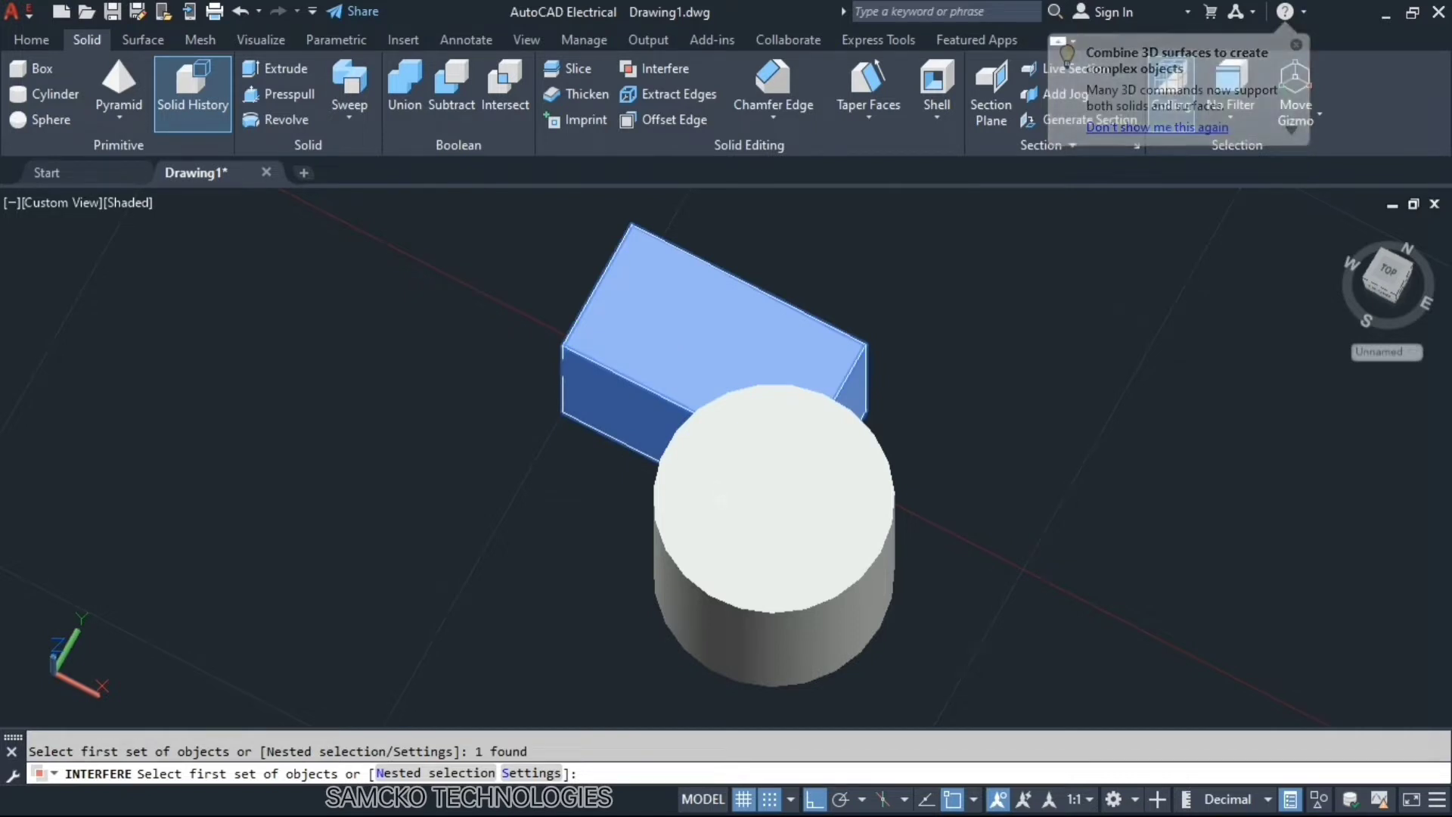
key(Return)
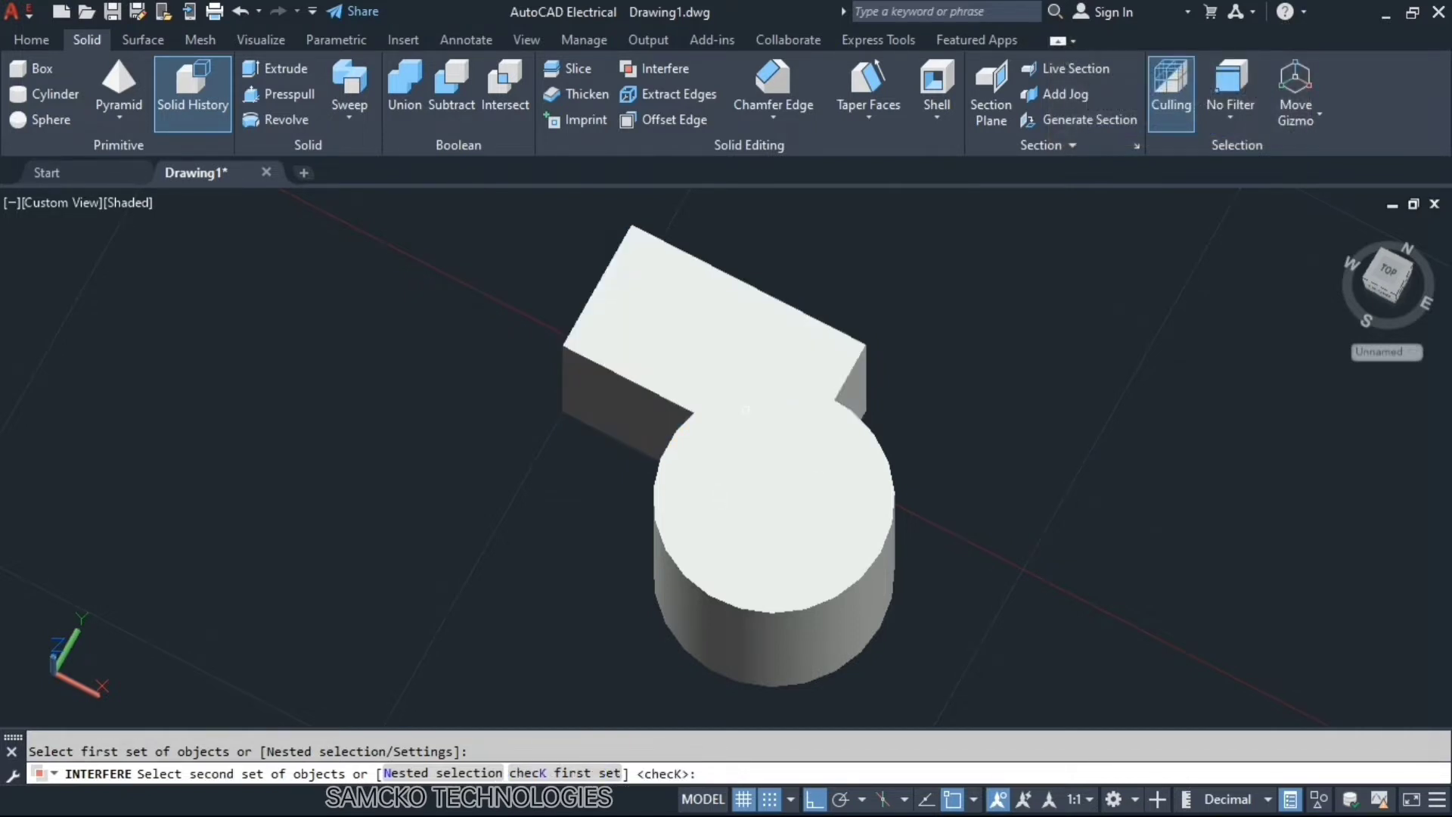
click(749, 505)
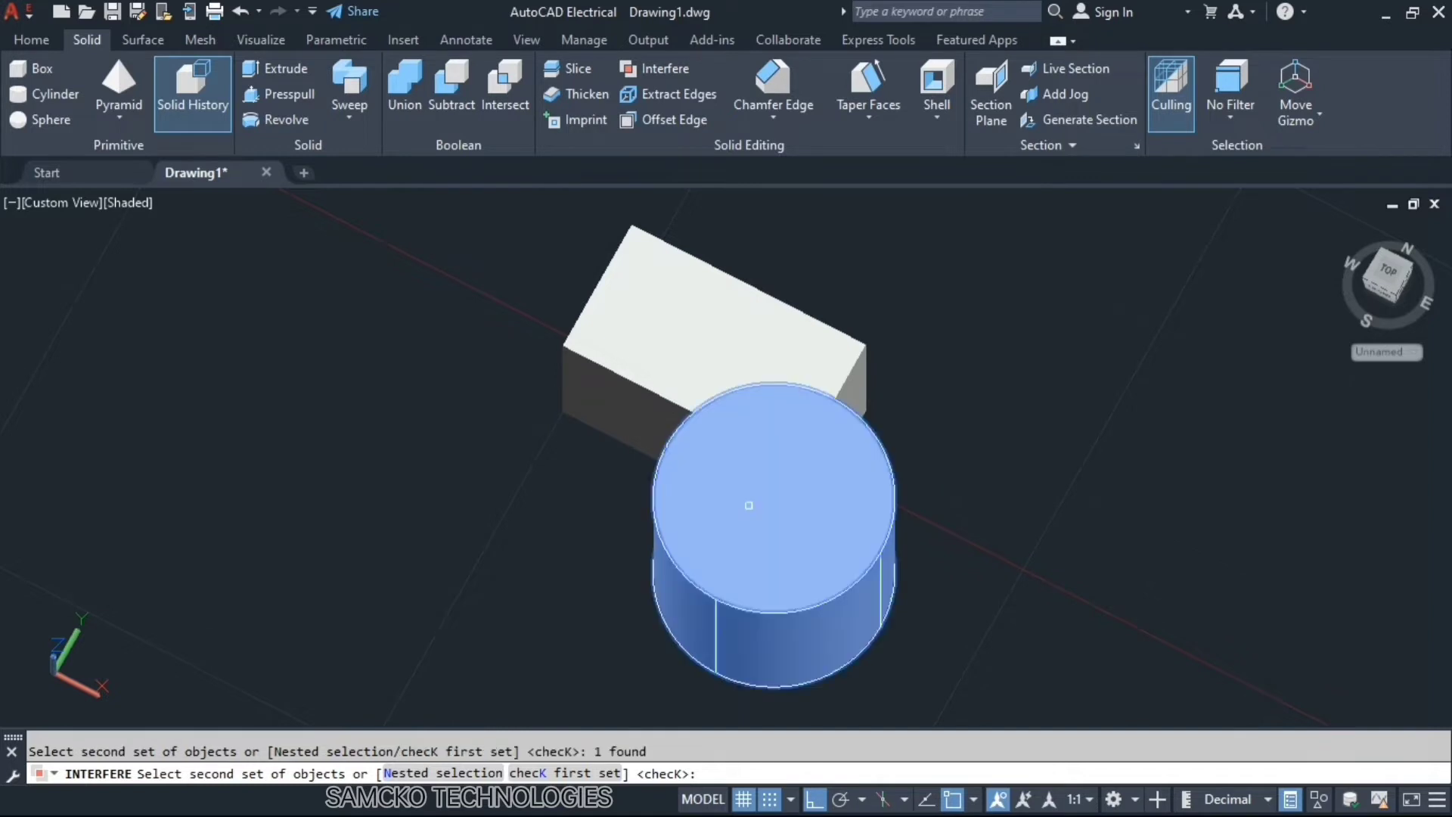
key(Return)
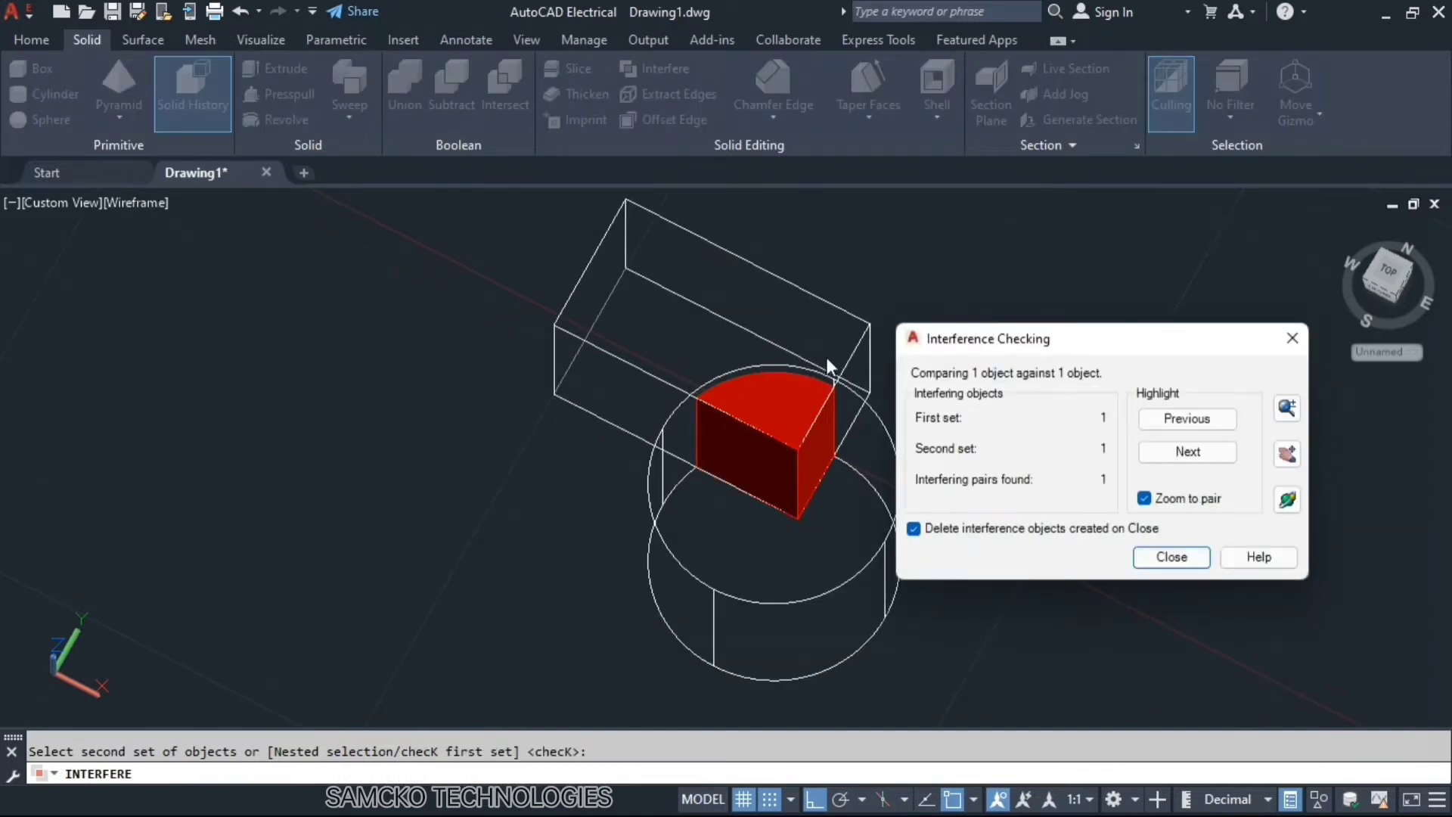
Step: Pan the view of the highlighted interference volume slightly, and close the interference check
click(1286, 454)
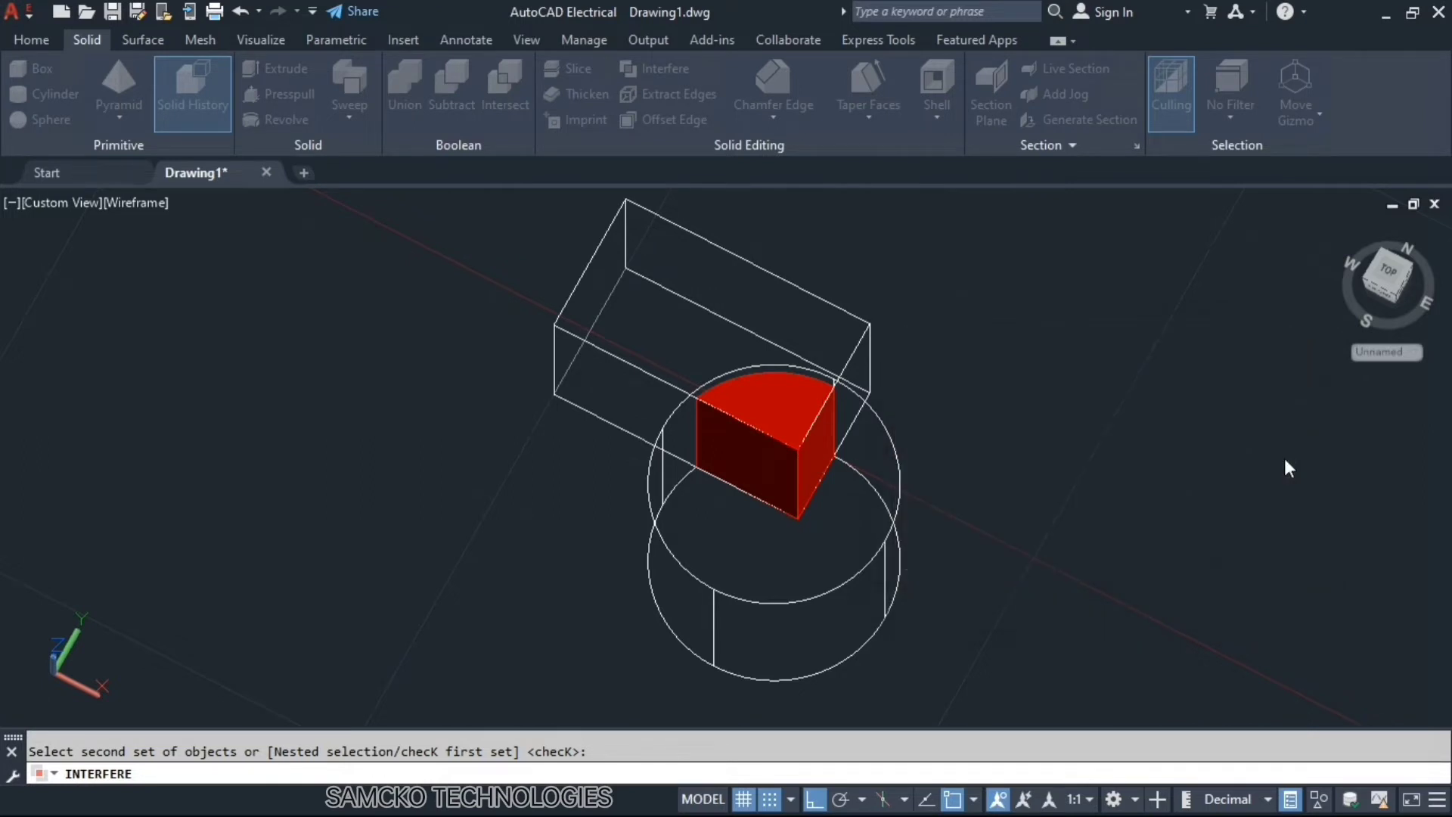
mouse_move(832, 451)
mouse_down()
mouse_move(801, 402)
mouse_move(833, 478)
mouse_move(828, 460)
mouse_up()
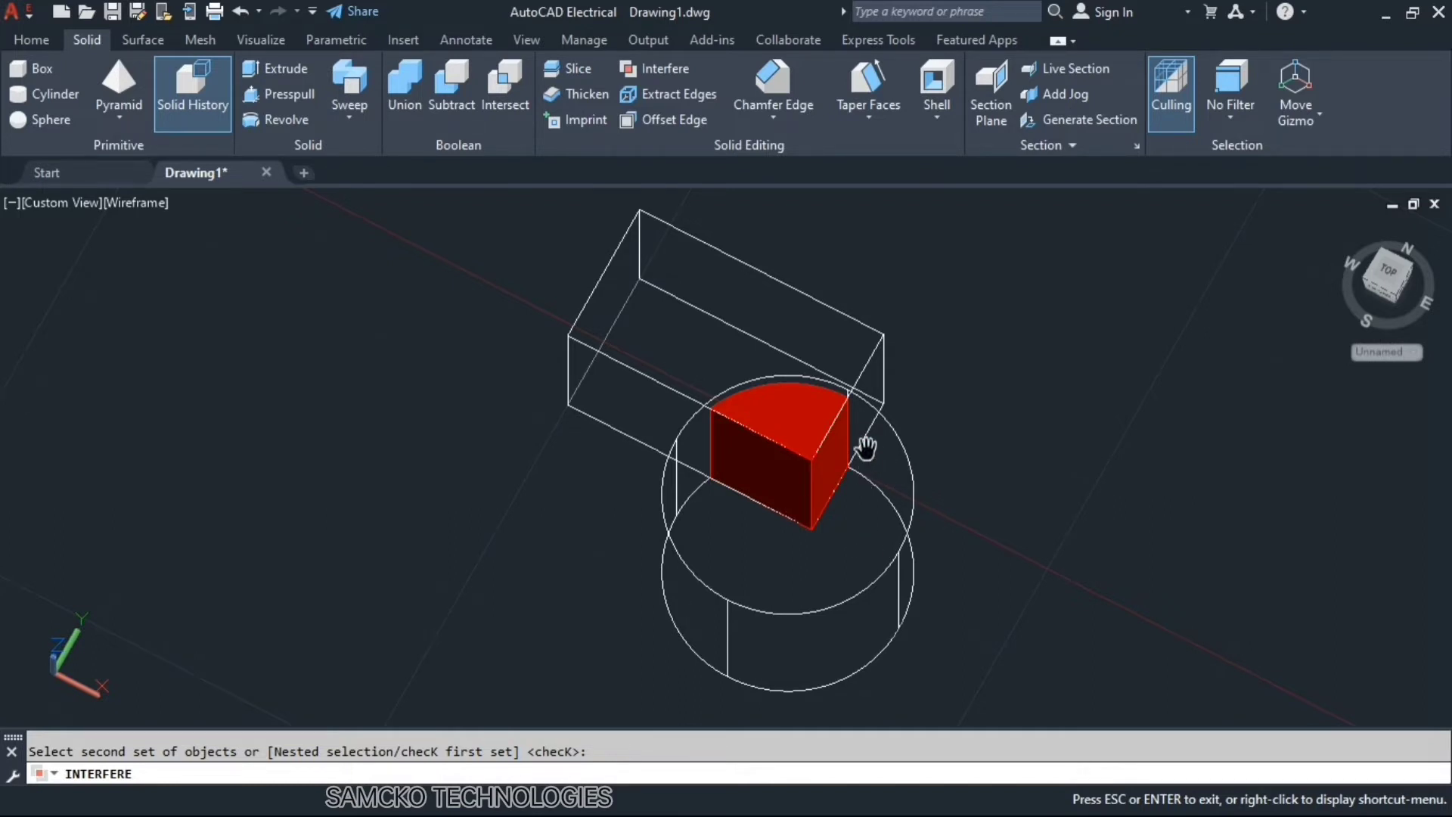
key(Return)
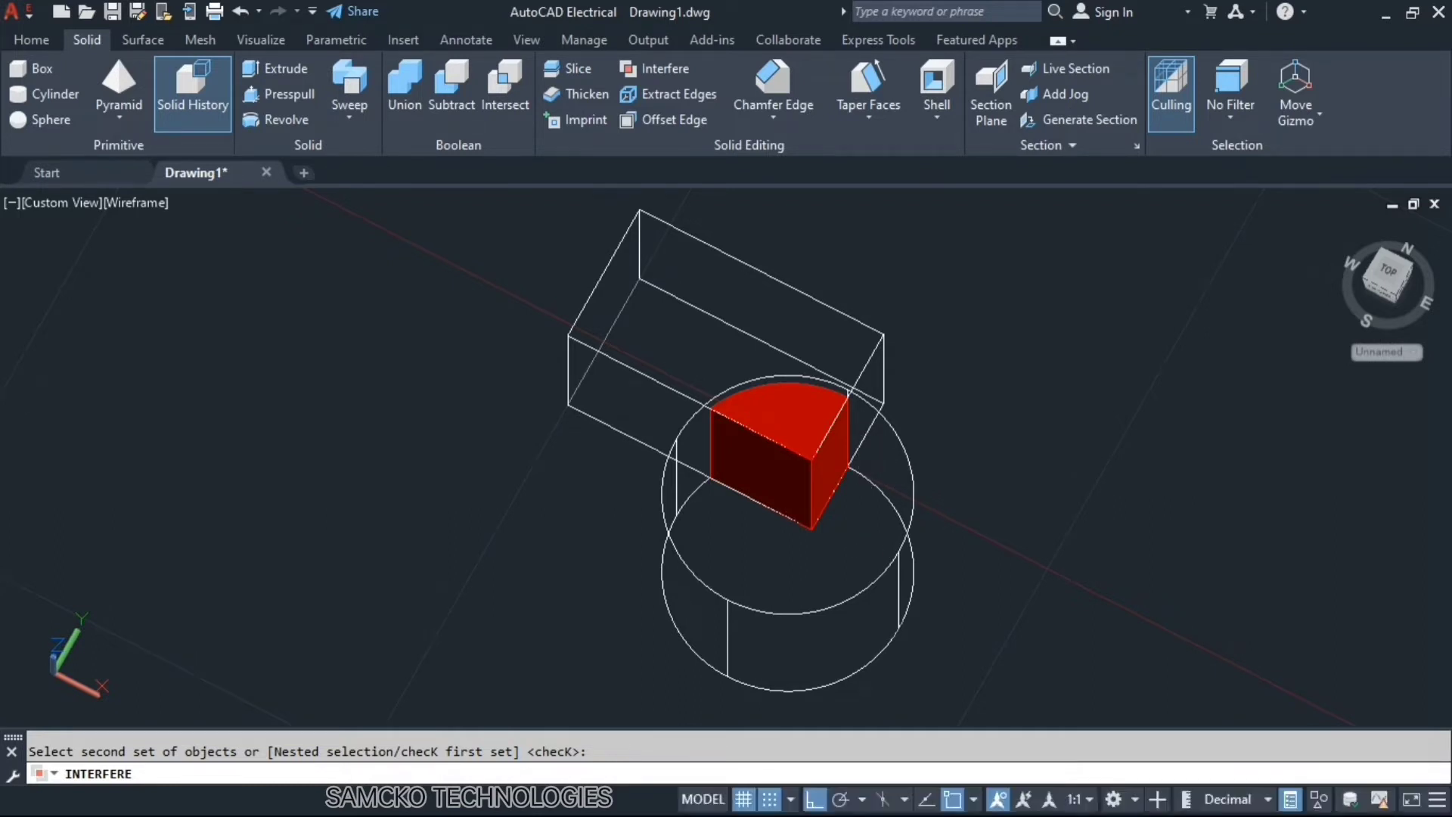
key(Return)
click(1295, 338)
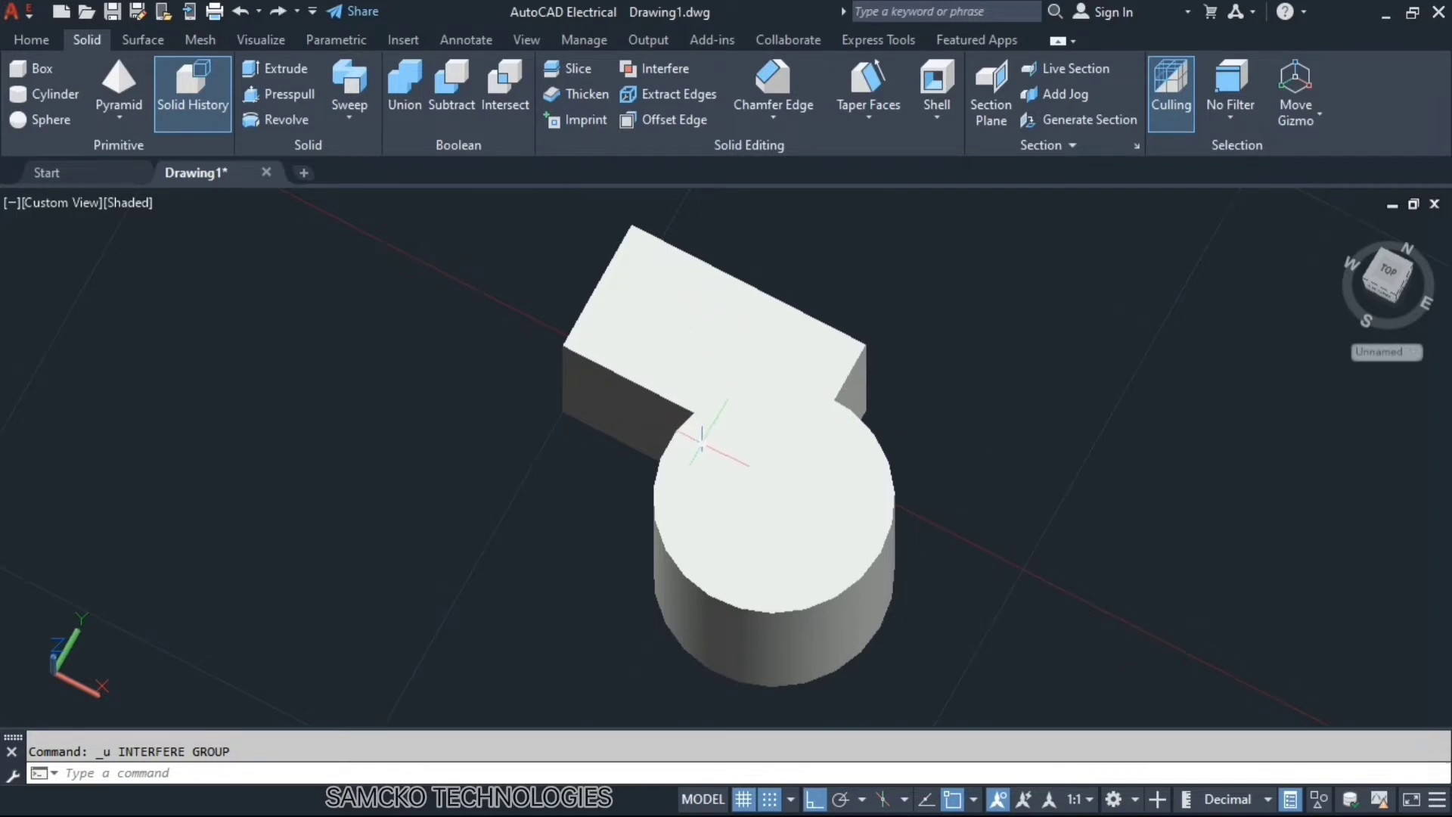
Step: Switch the visual style of the model to 2D Wireframe
shift+middle_drag(707, 444, 821, 382)
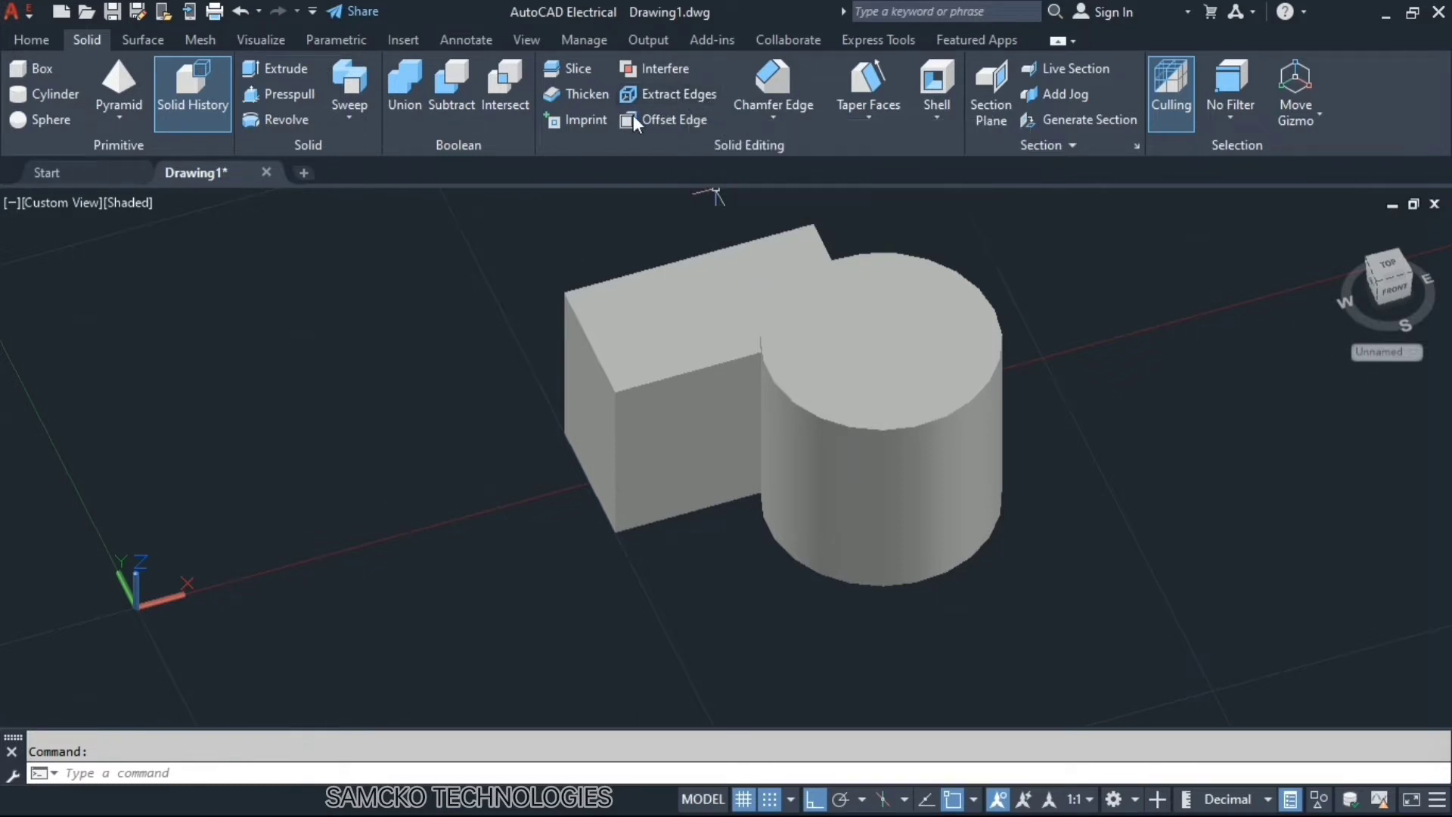
scroll(819, 350, up, 3)
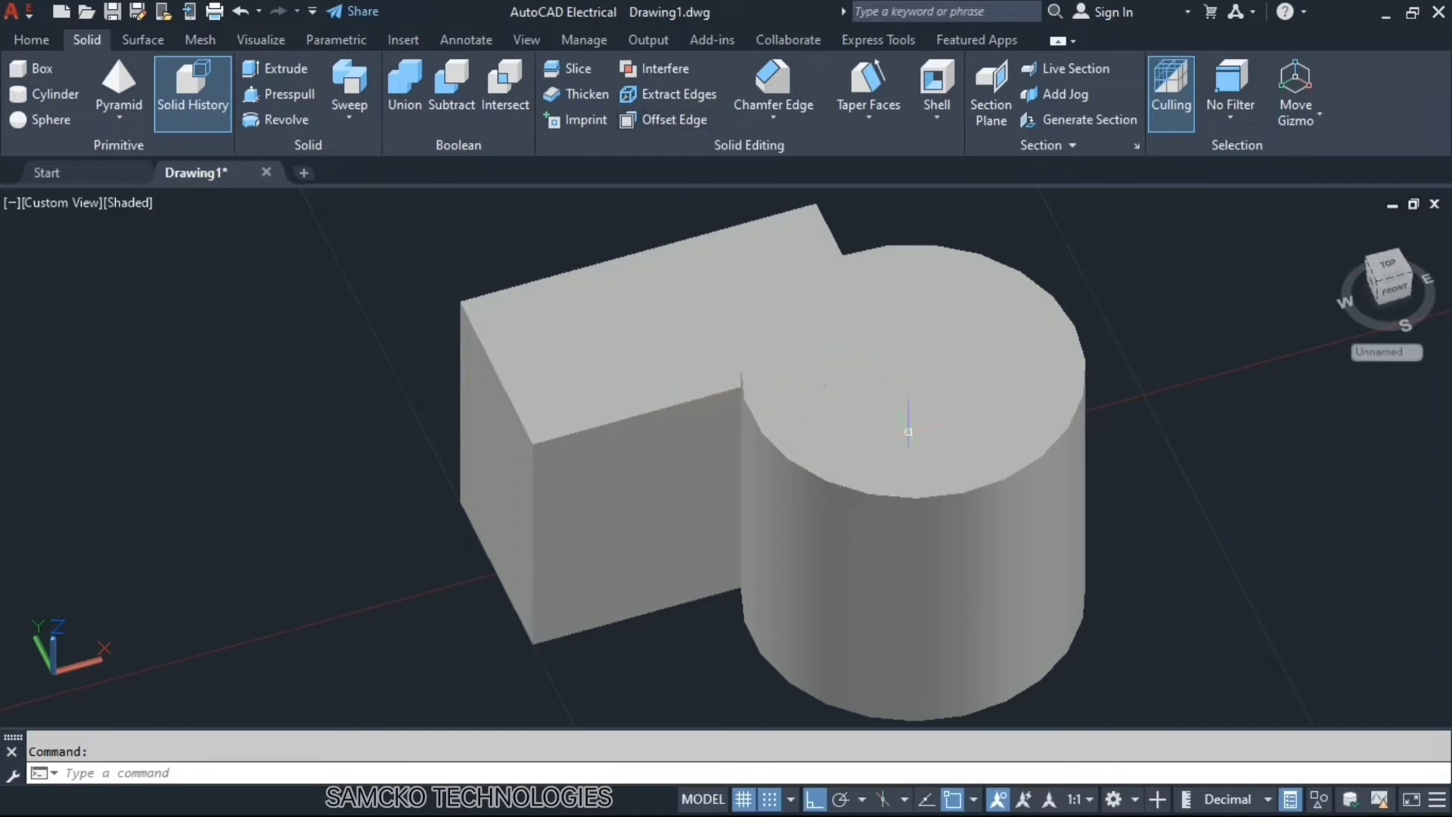
click(31, 42)
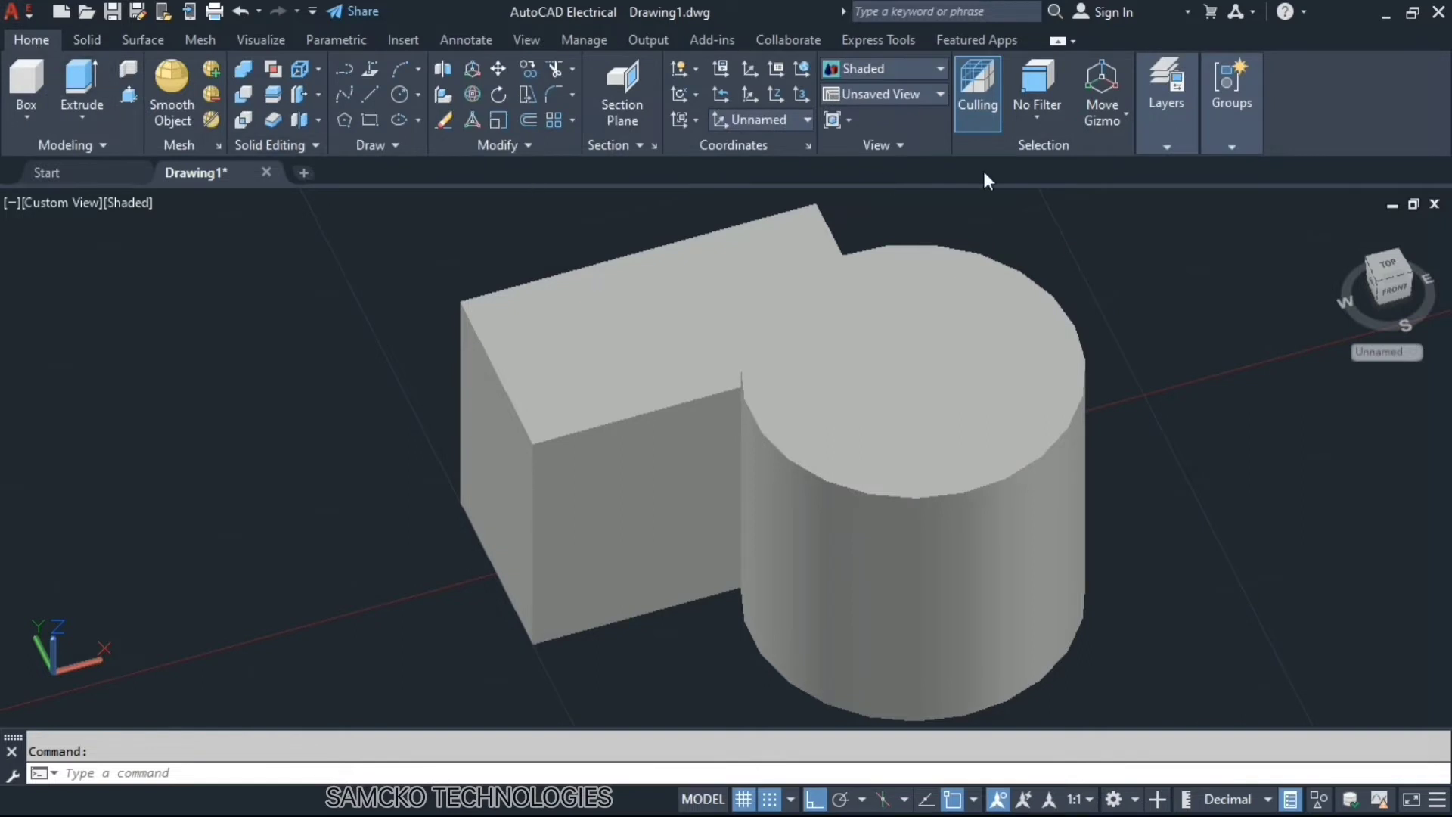
click(257, 40)
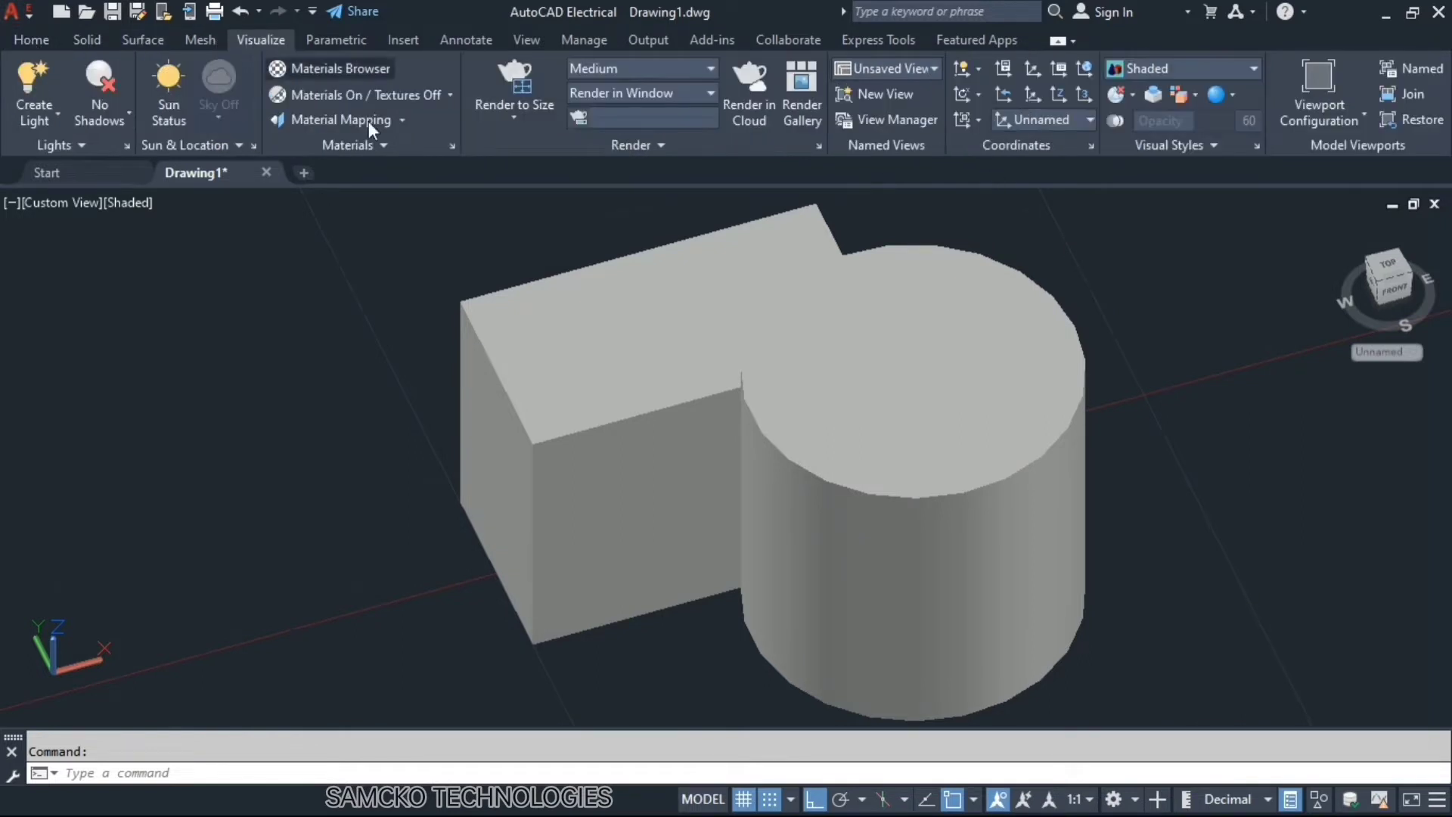
click(1257, 69)
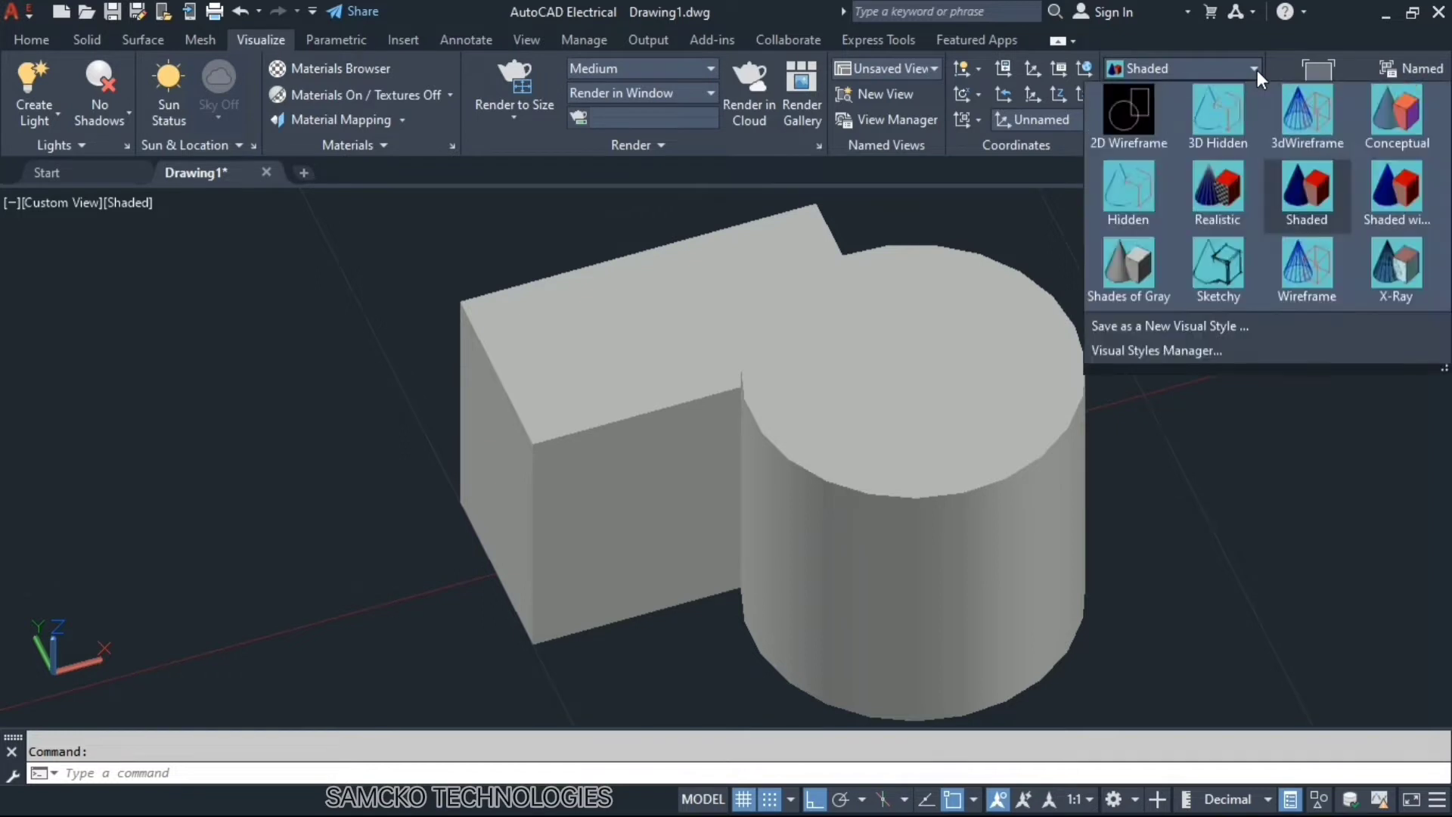
click(1129, 121)
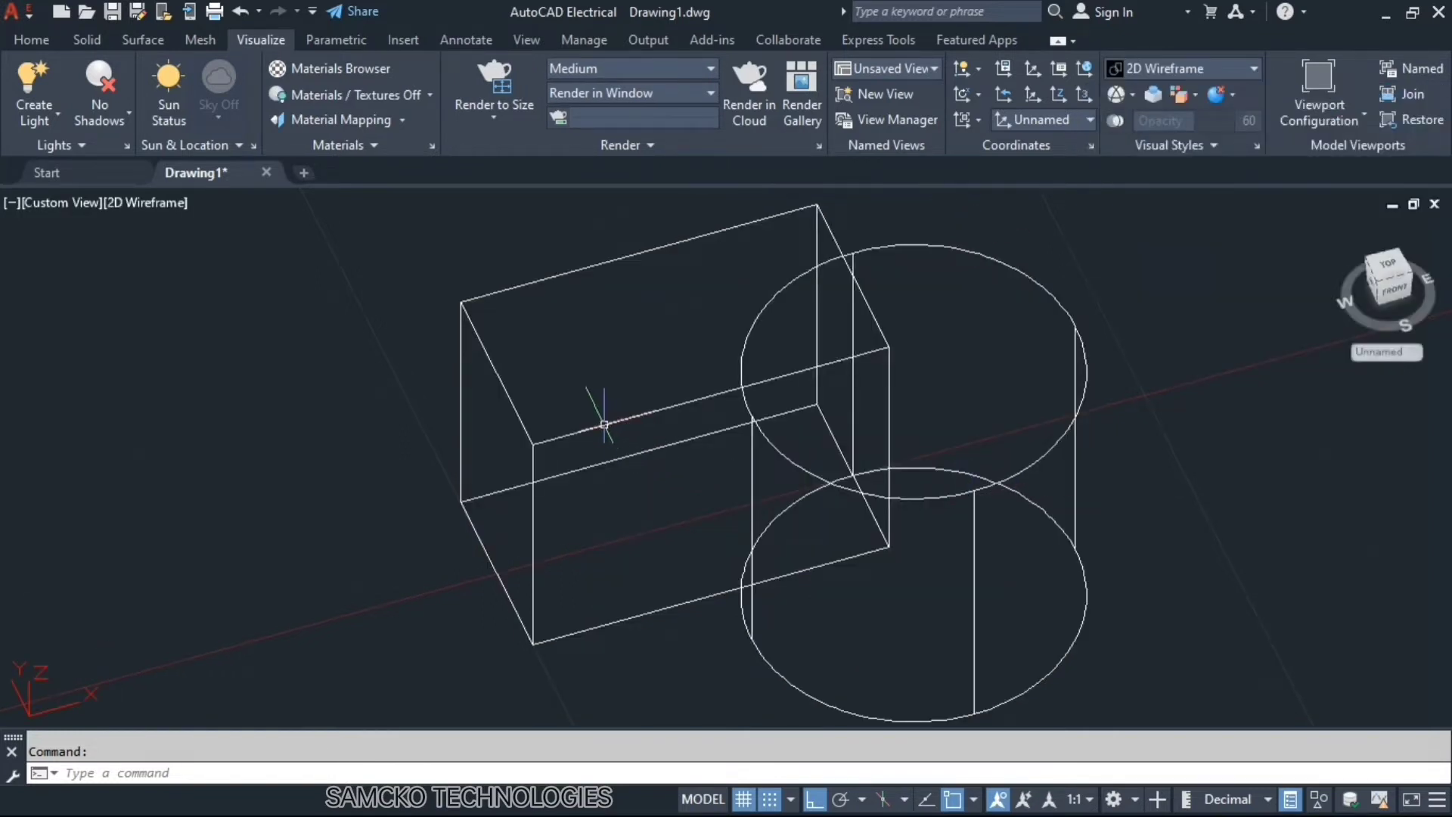
Step: Select the box and the cylinder in turn to examine them as solids, clearing the selection each time
click(566, 435)
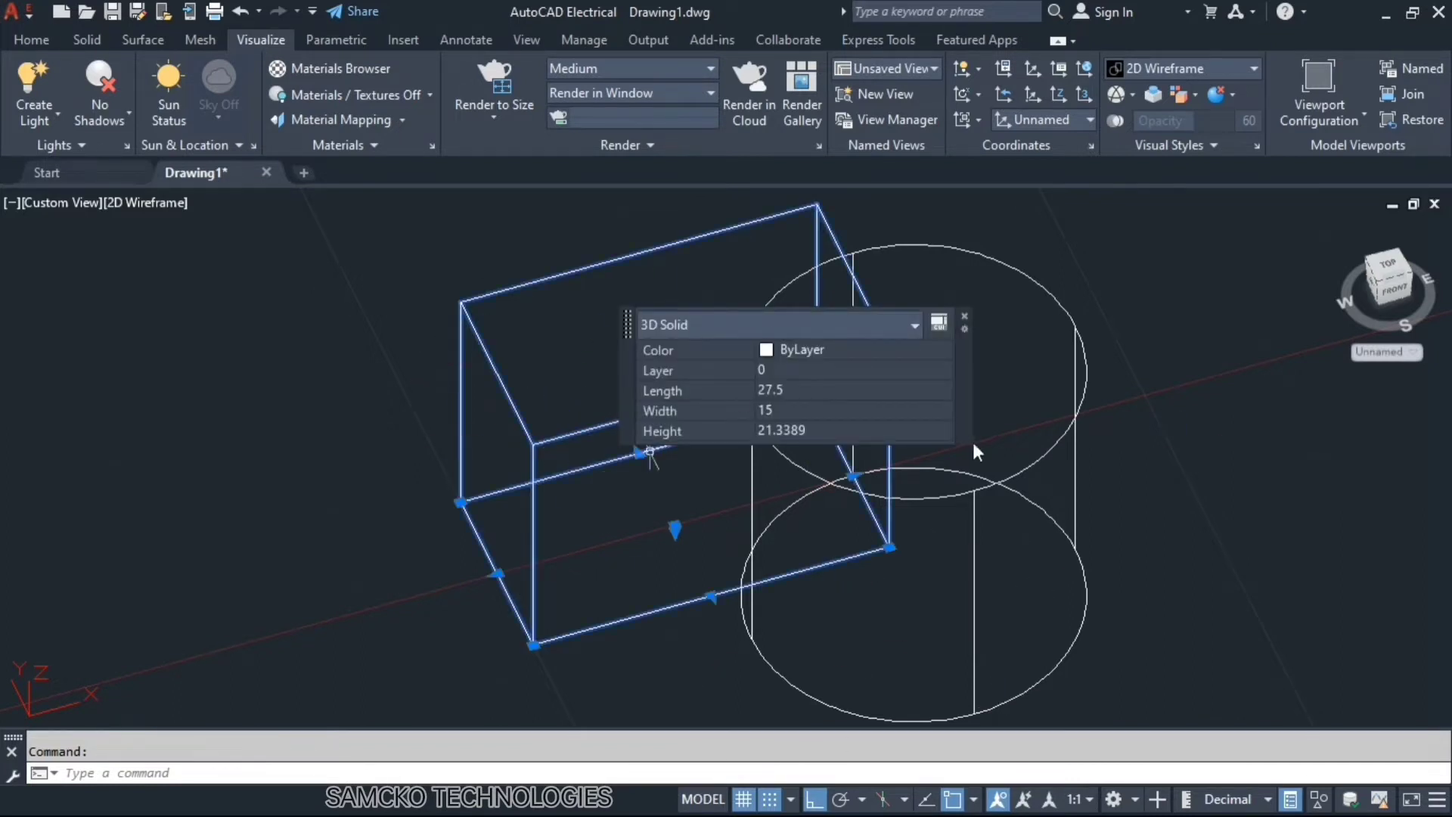
key(Escape)
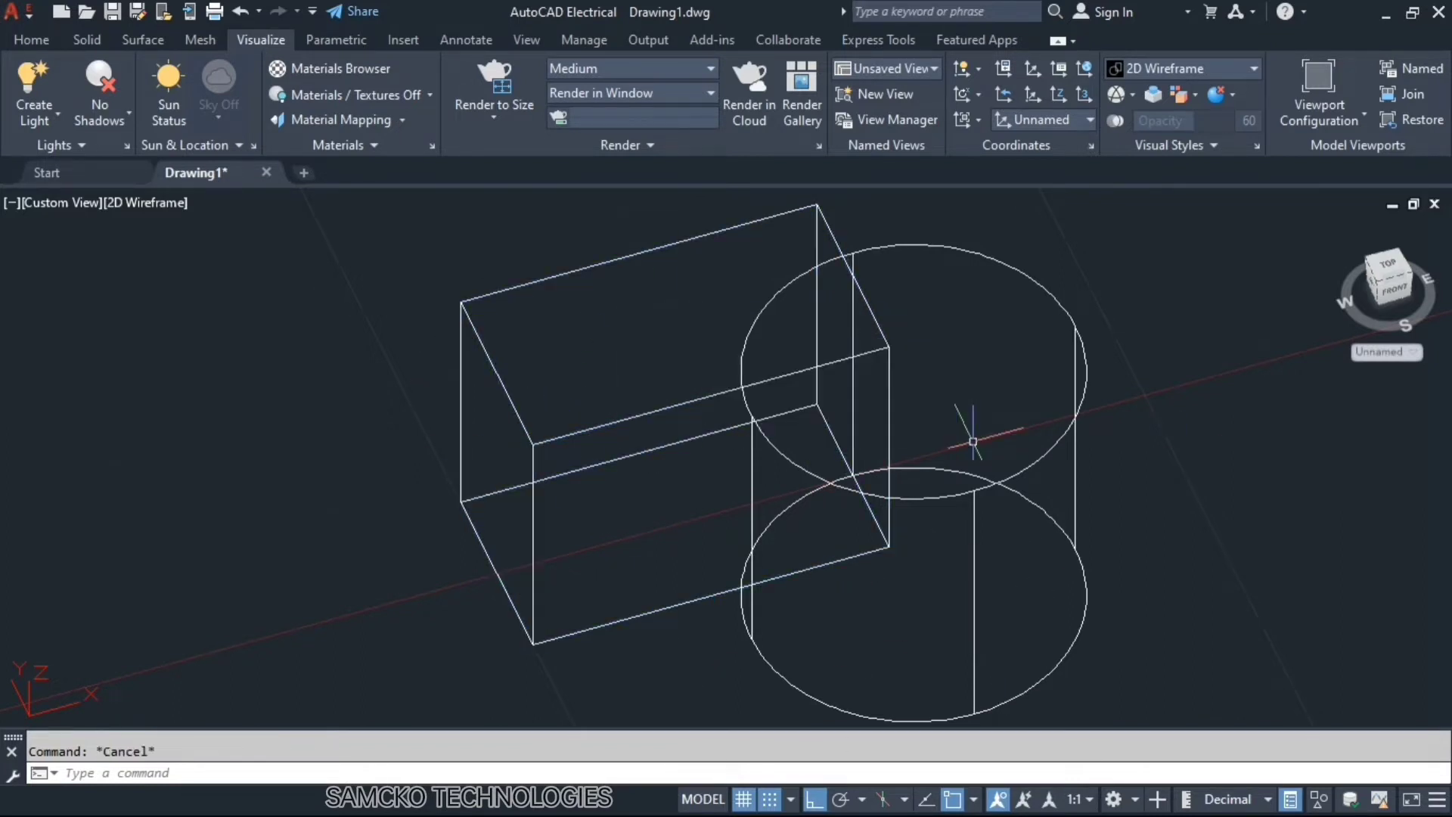
click(1076, 329)
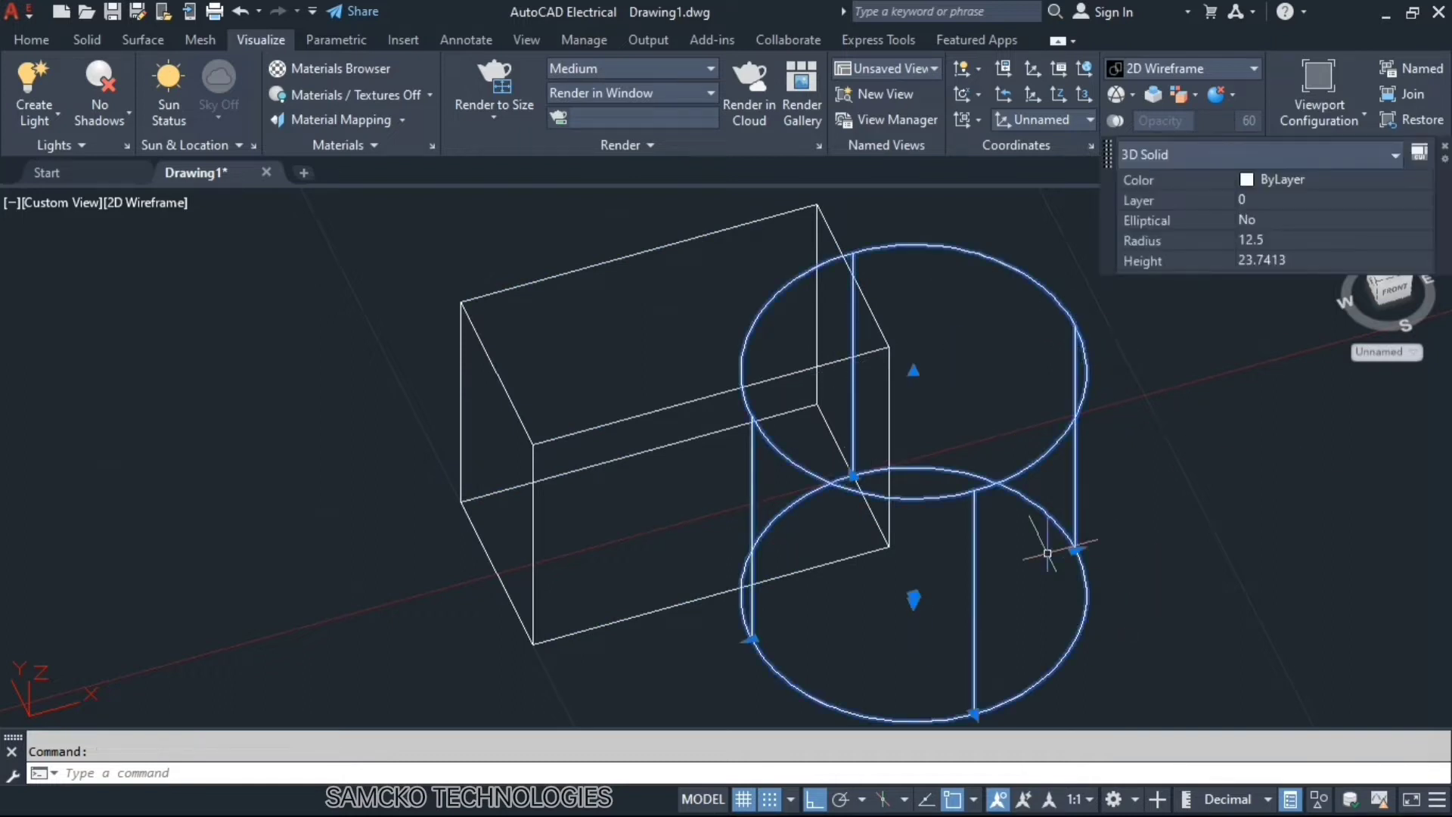
key(Escape)
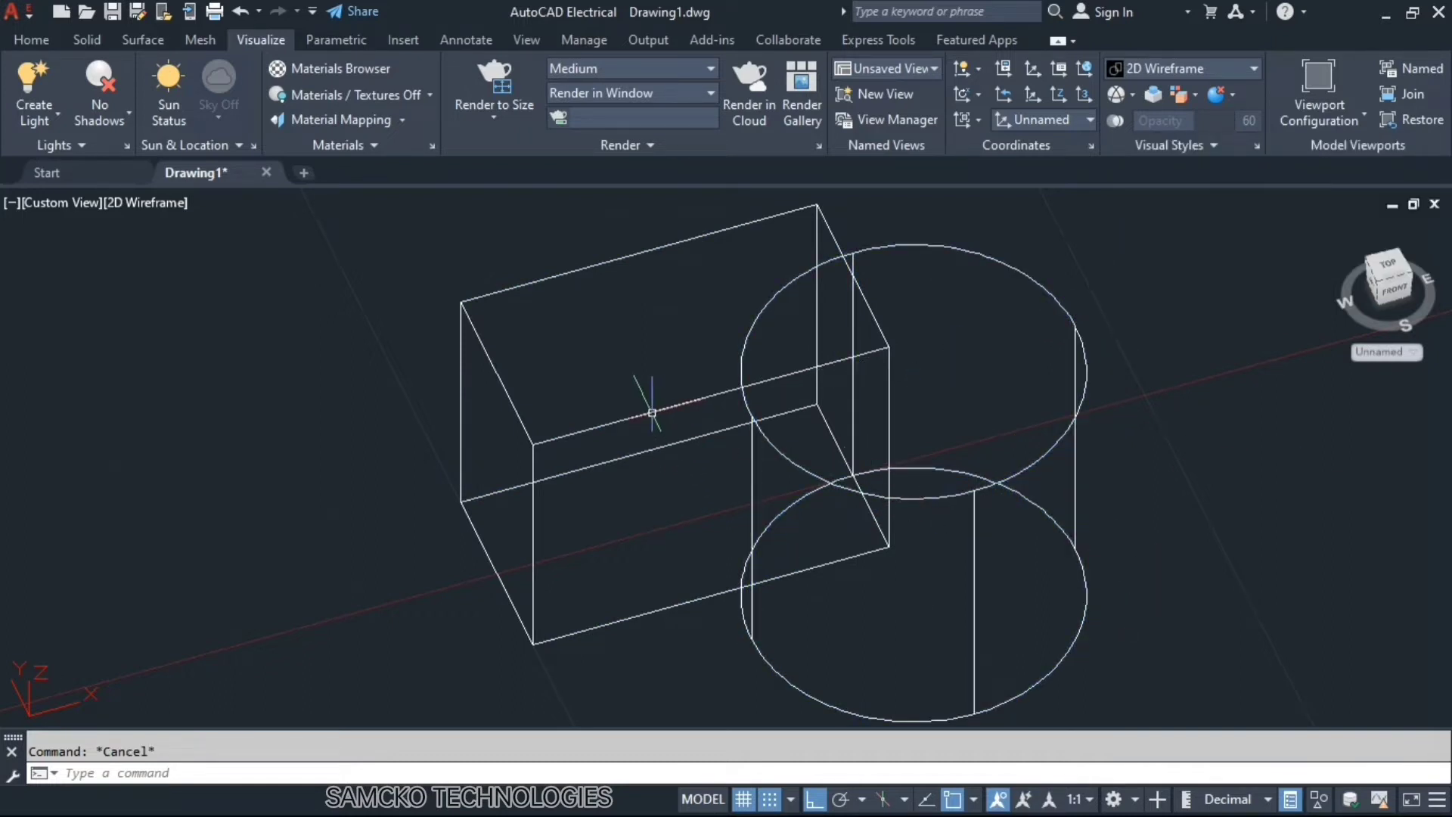
click(652, 412)
key(Escape)
Step: Extract the edges of the box with the Extract Edges command
click(87, 40)
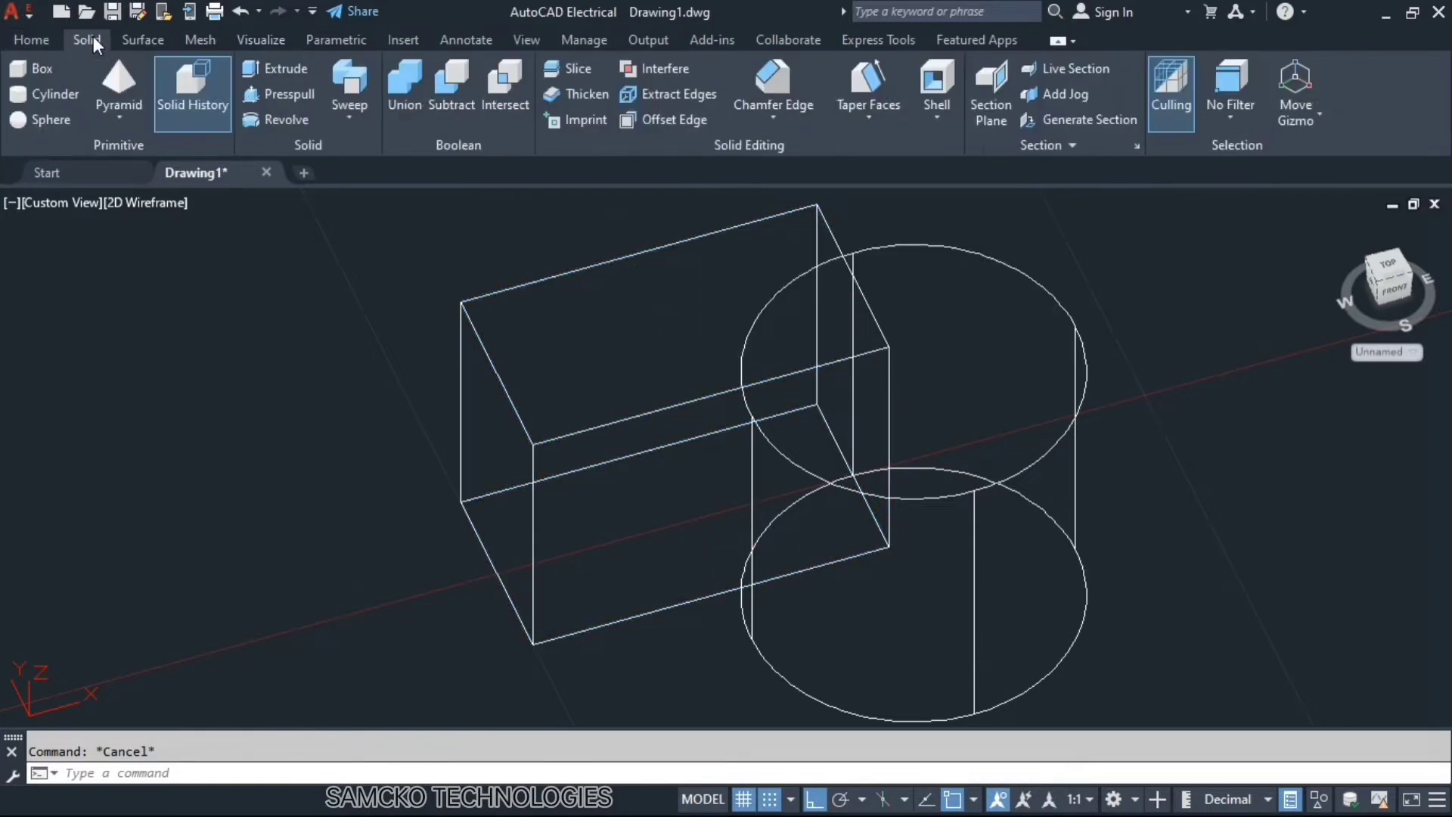
click(661, 95)
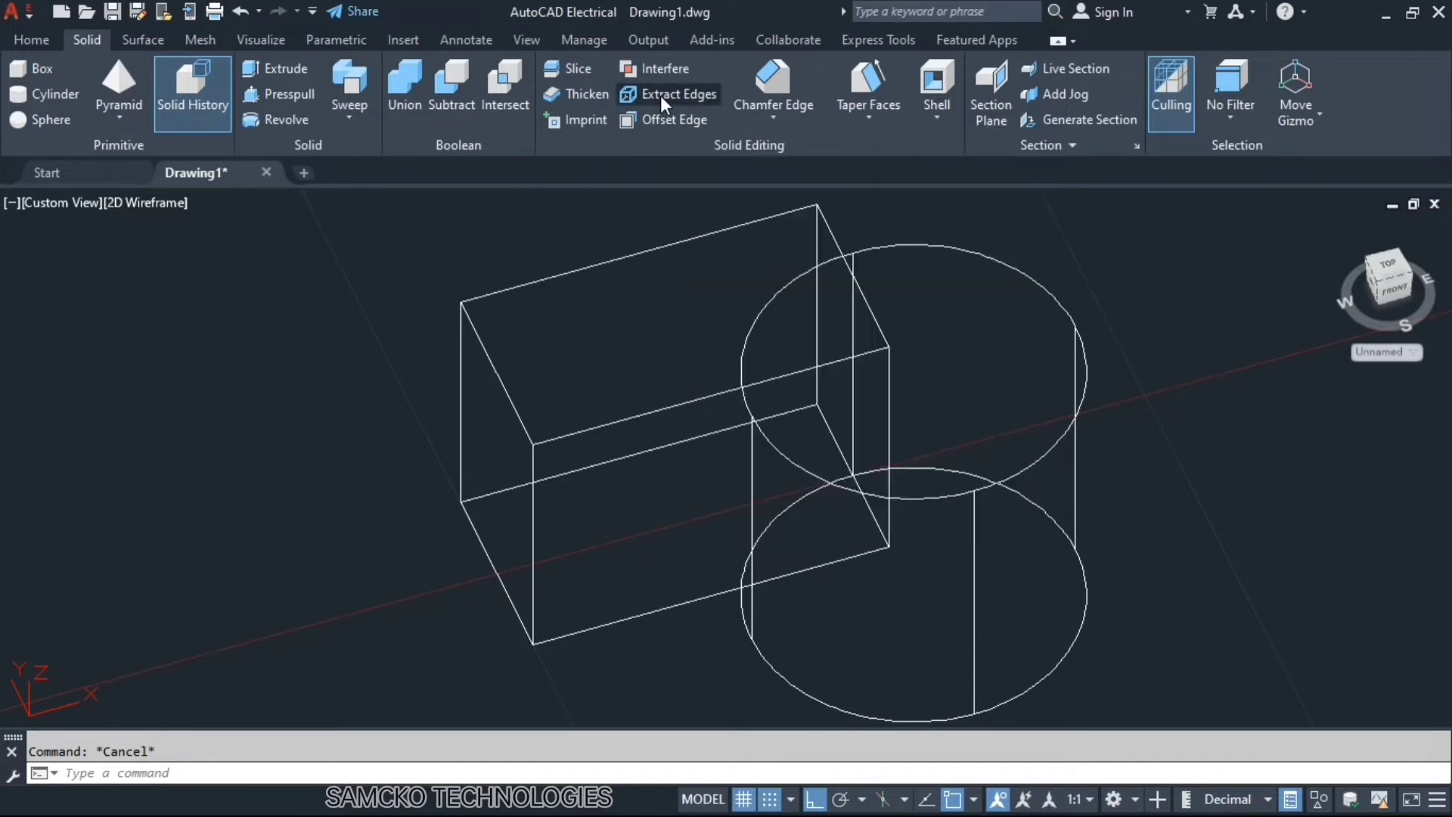
click(573, 434)
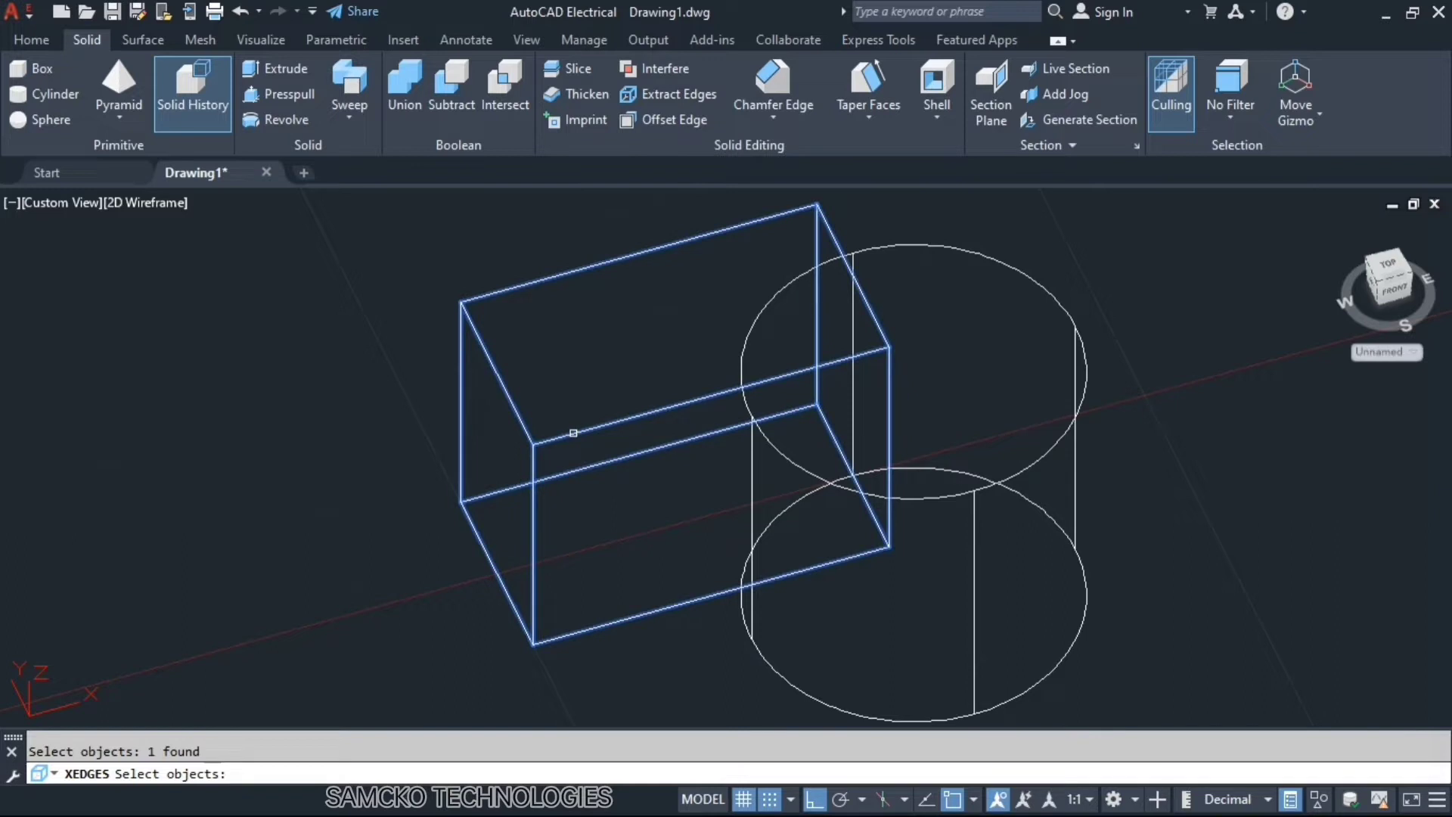
key(Return)
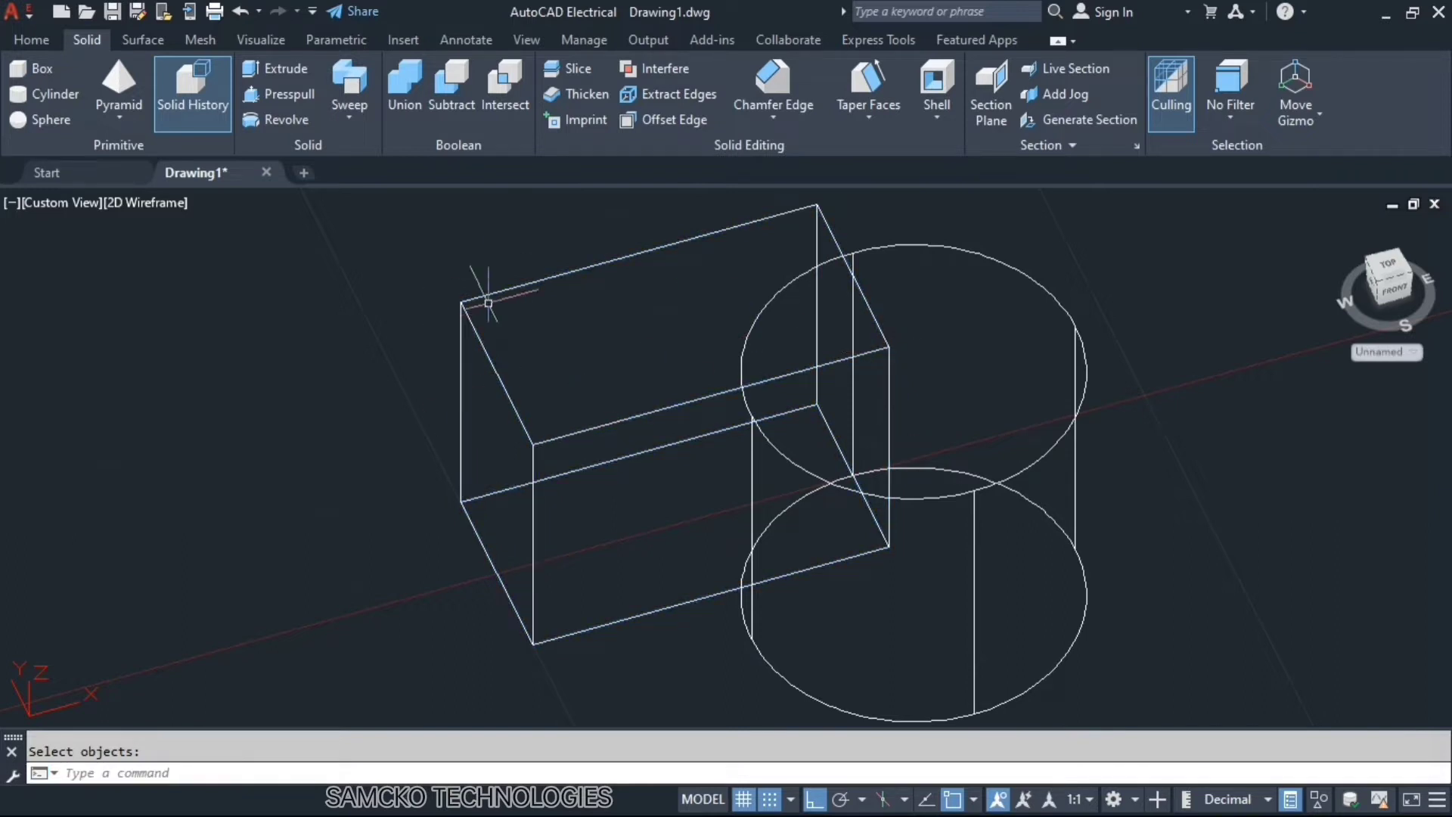
Step: Select the extracted edge lines of the box one after another to examine them as separate lines, and clear the selection
click(526, 285)
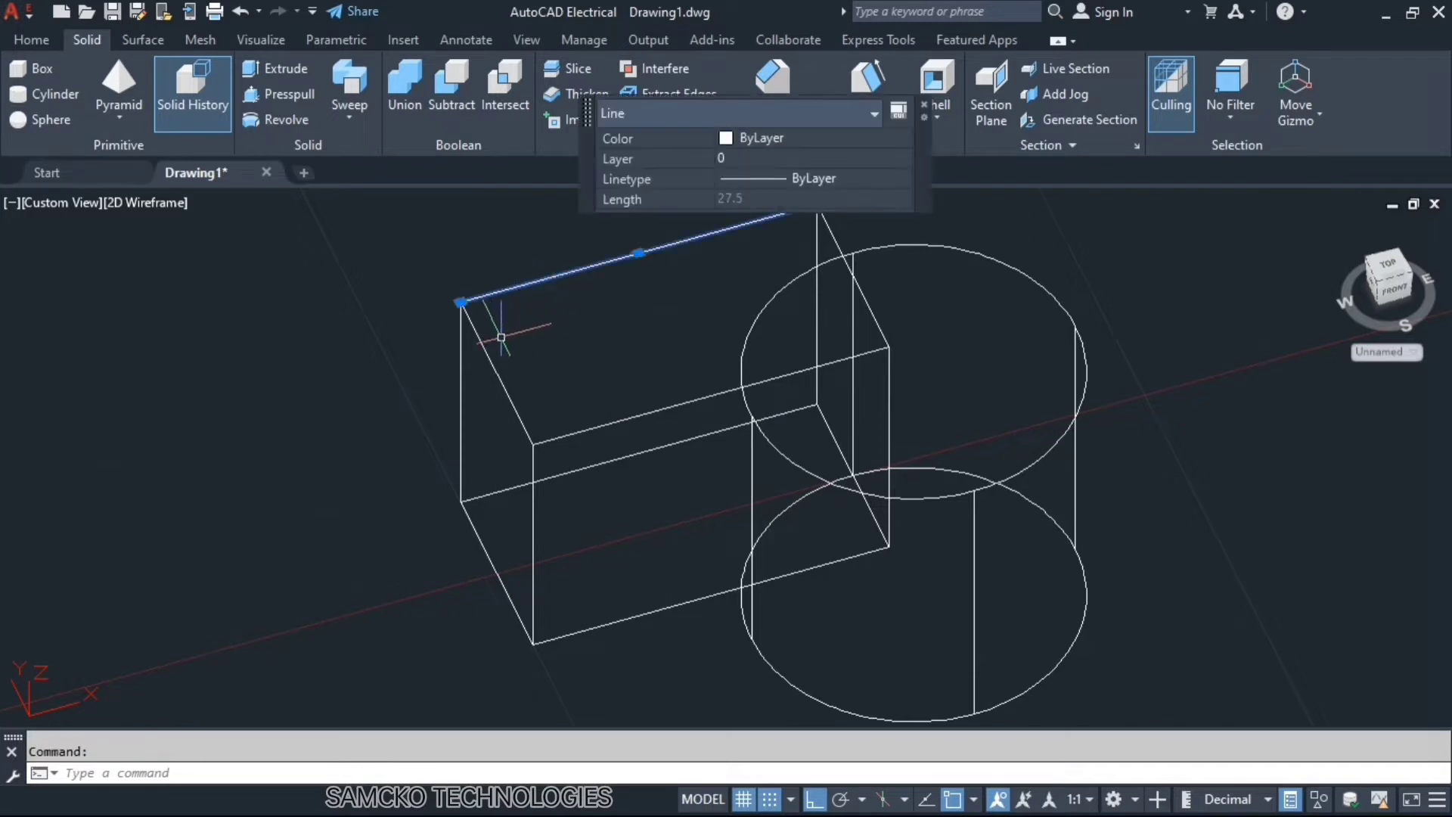
click(492, 362)
click(572, 434)
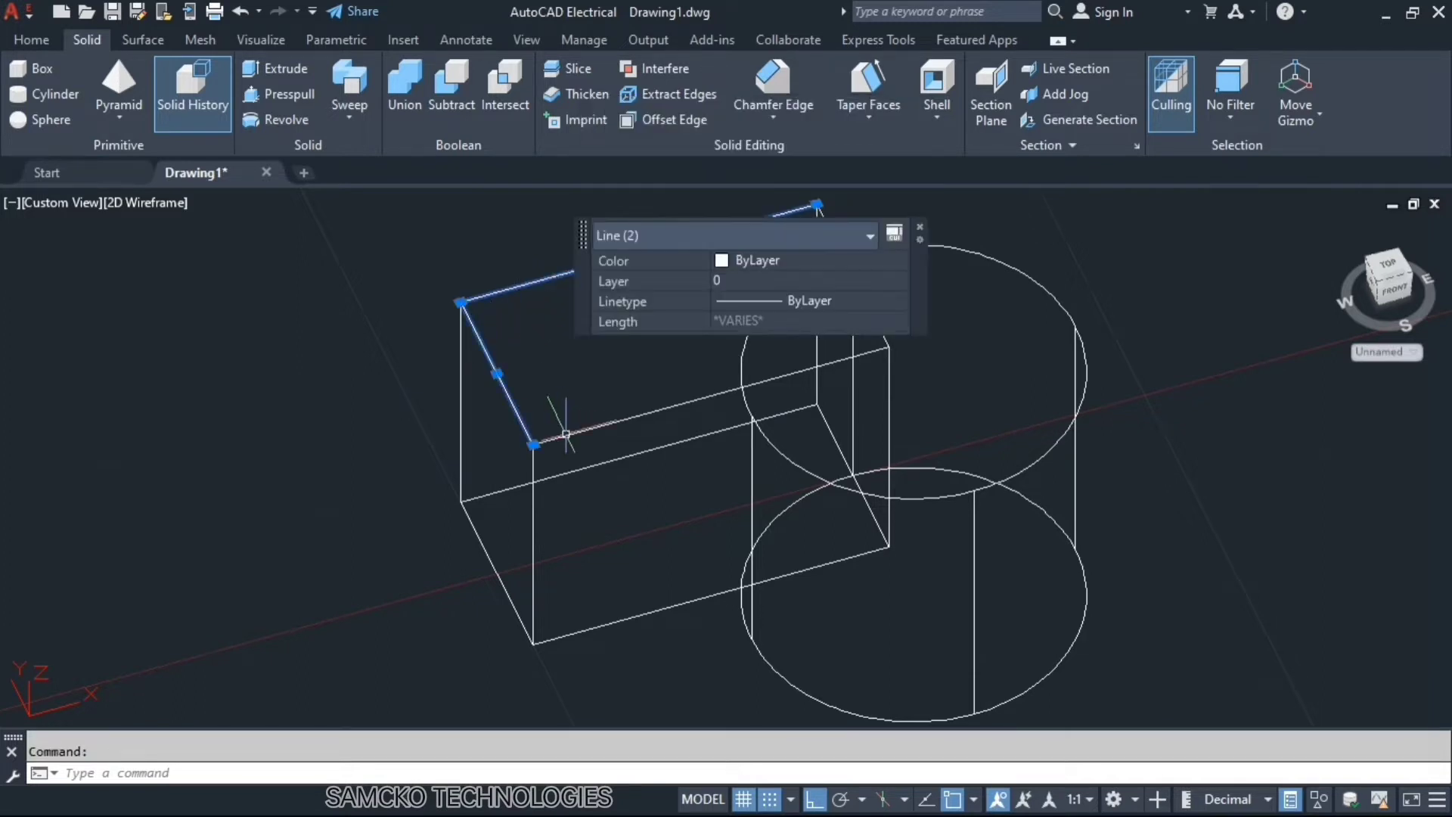
click(569, 472)
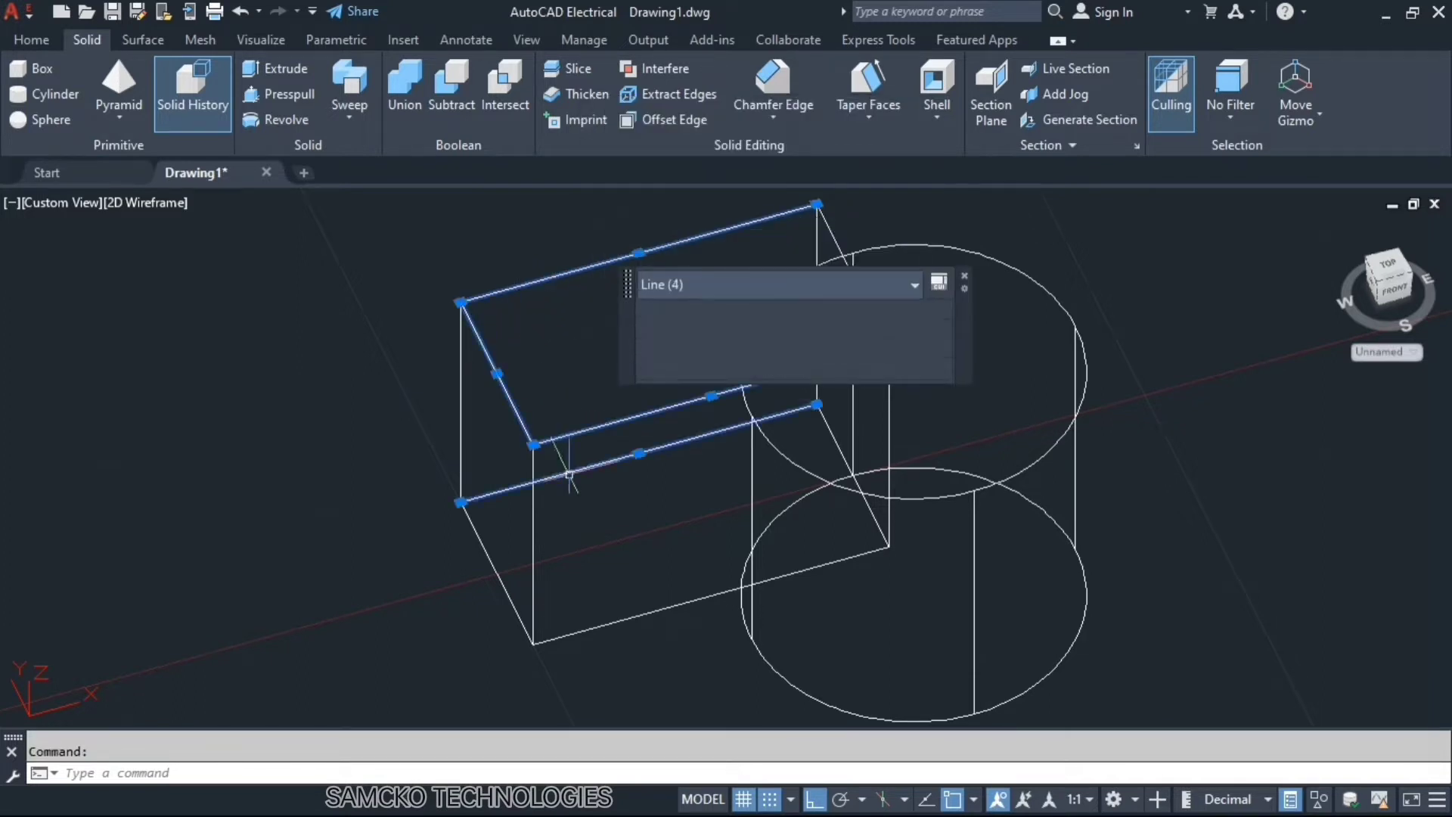
click(462, 420)
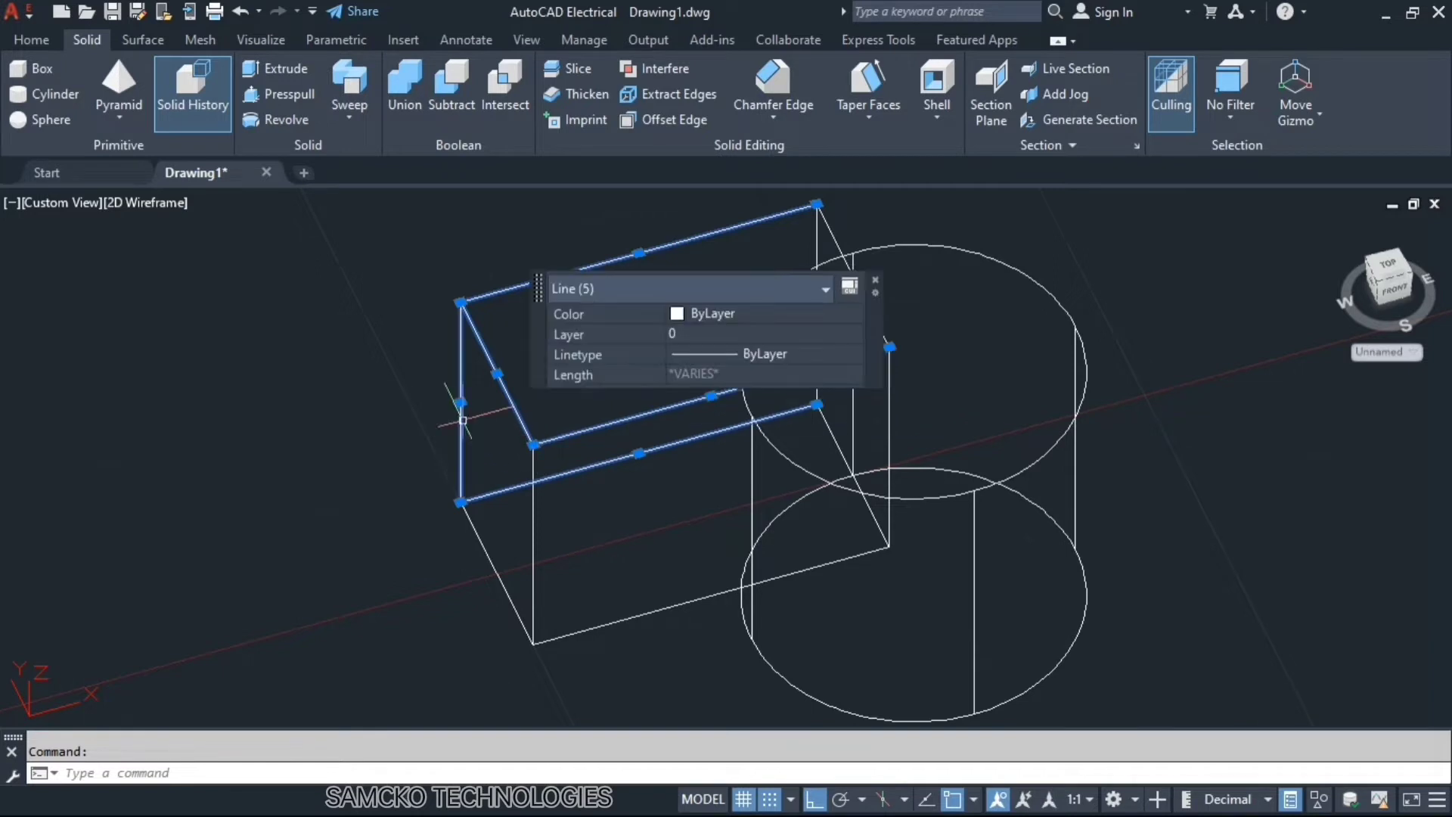
click(534, 538)
click(486, 551)
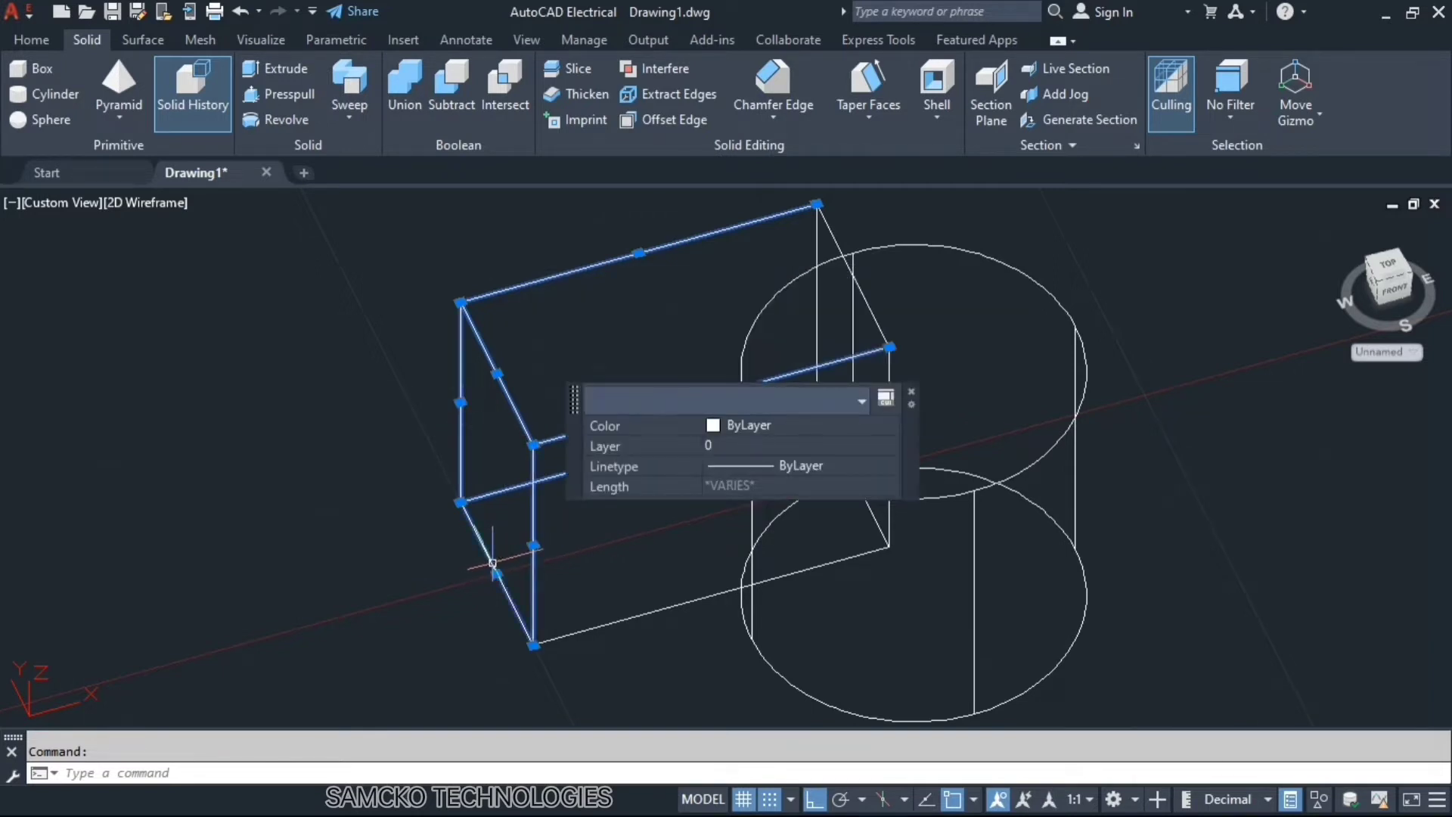
key(Escape)
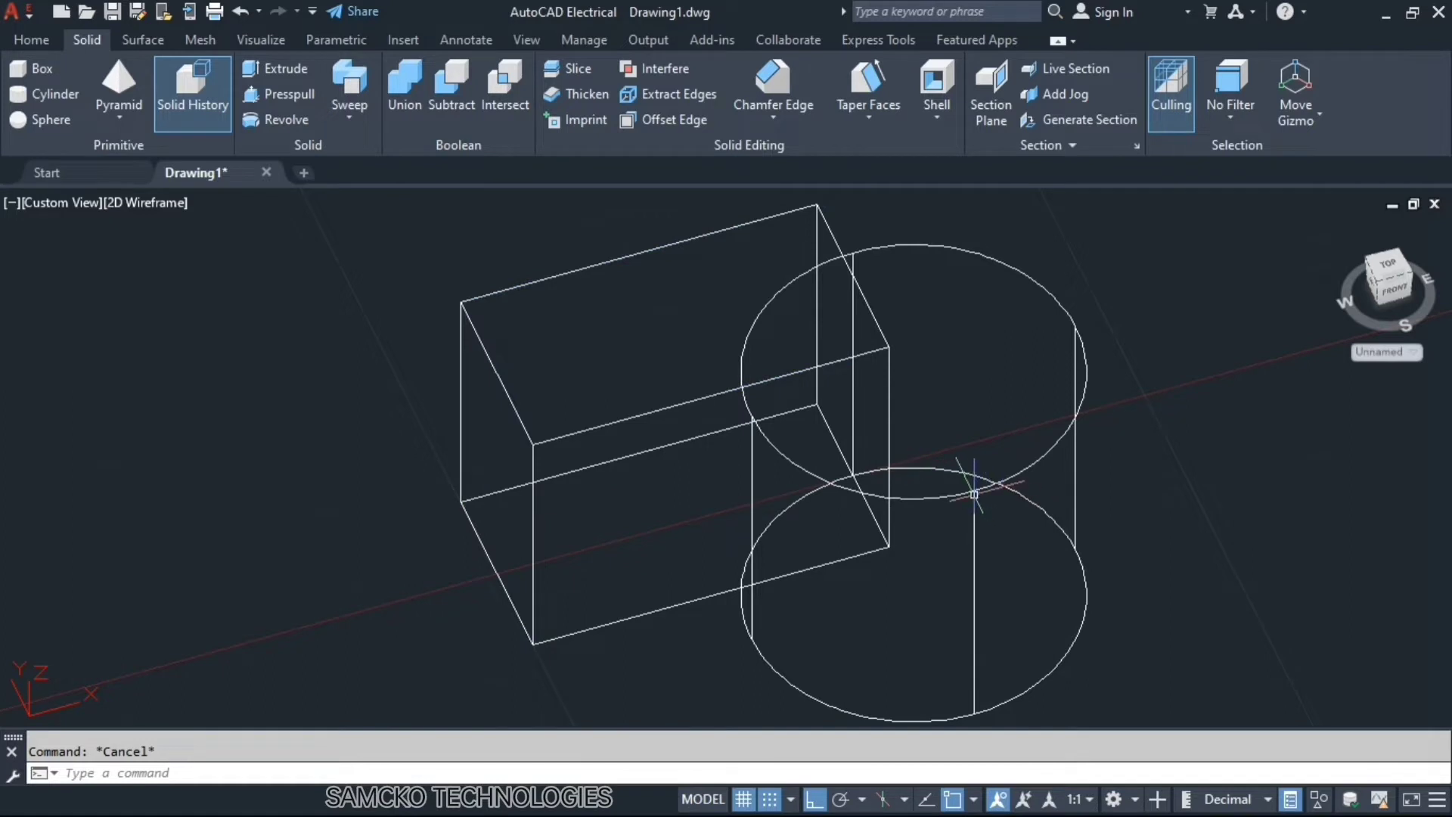
Step: Select the cylinder and one upper edge line of the box to compare their object types, clearing each selection
click(971, 491)
key(Escape)
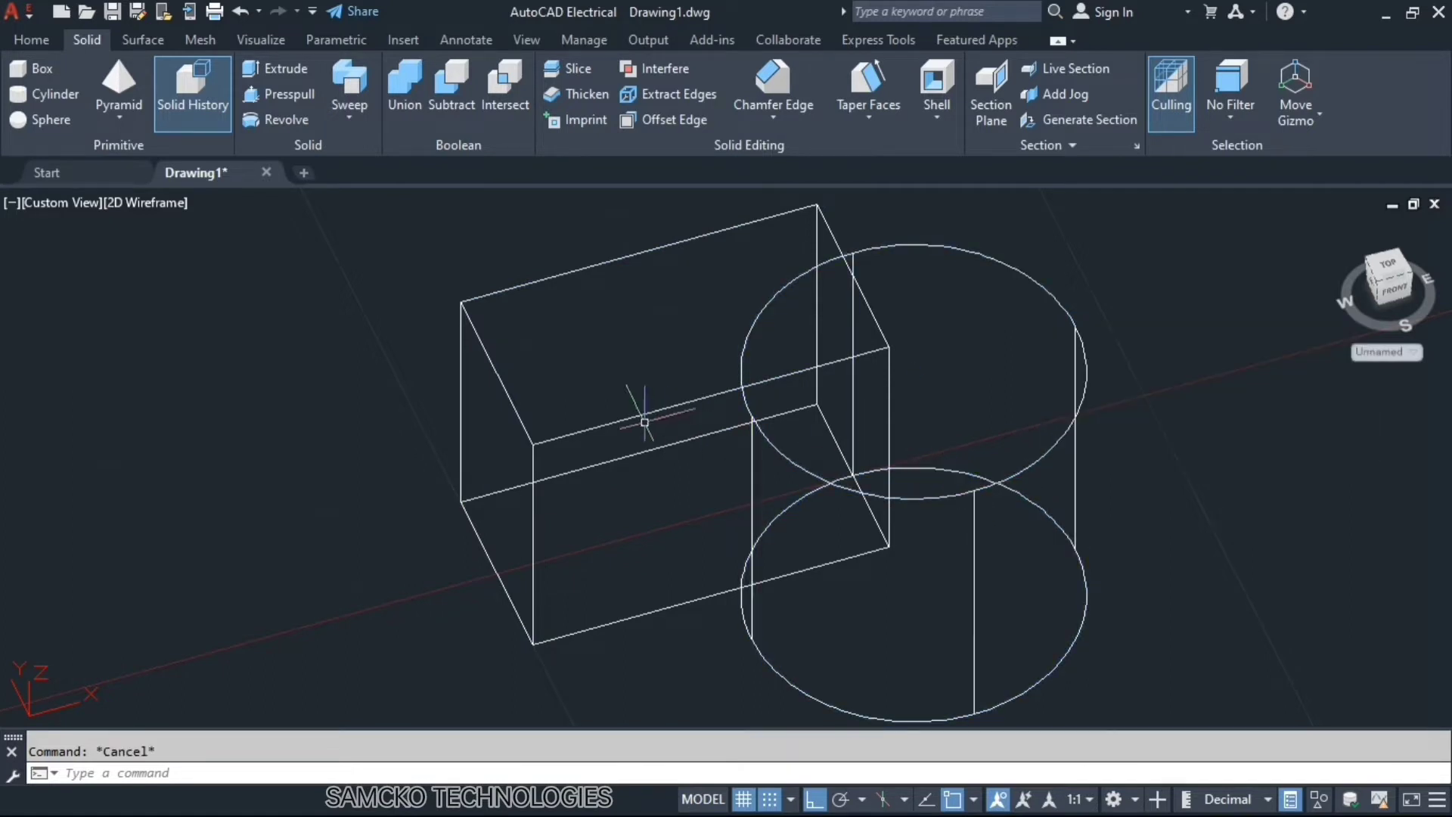
click(628, 418)
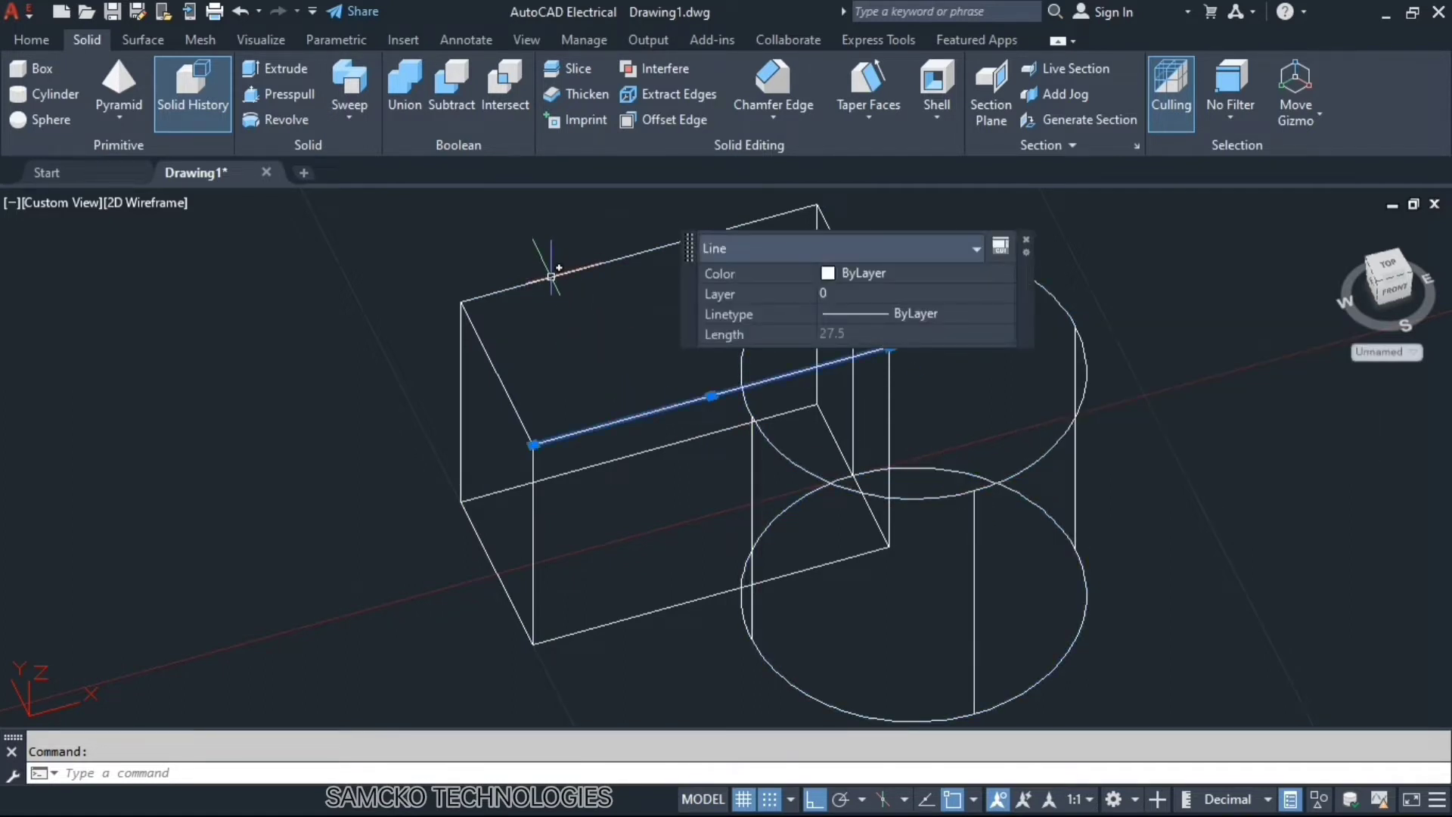
key(Escape)
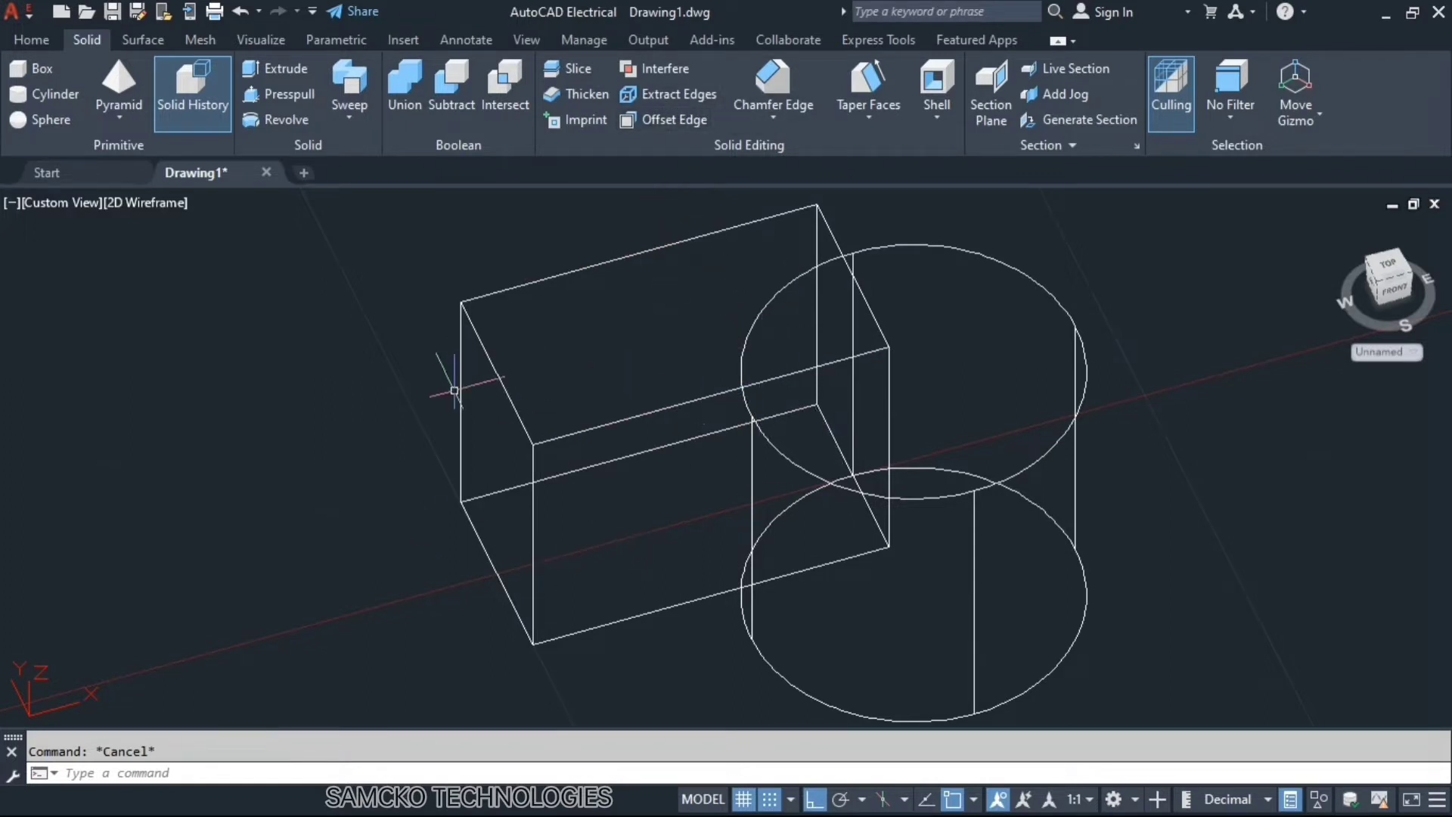
Step: Undo the edge extraction and the switch to 2D Wireframe, and select the box and cylinder to check their object types
key(ctrl+z)
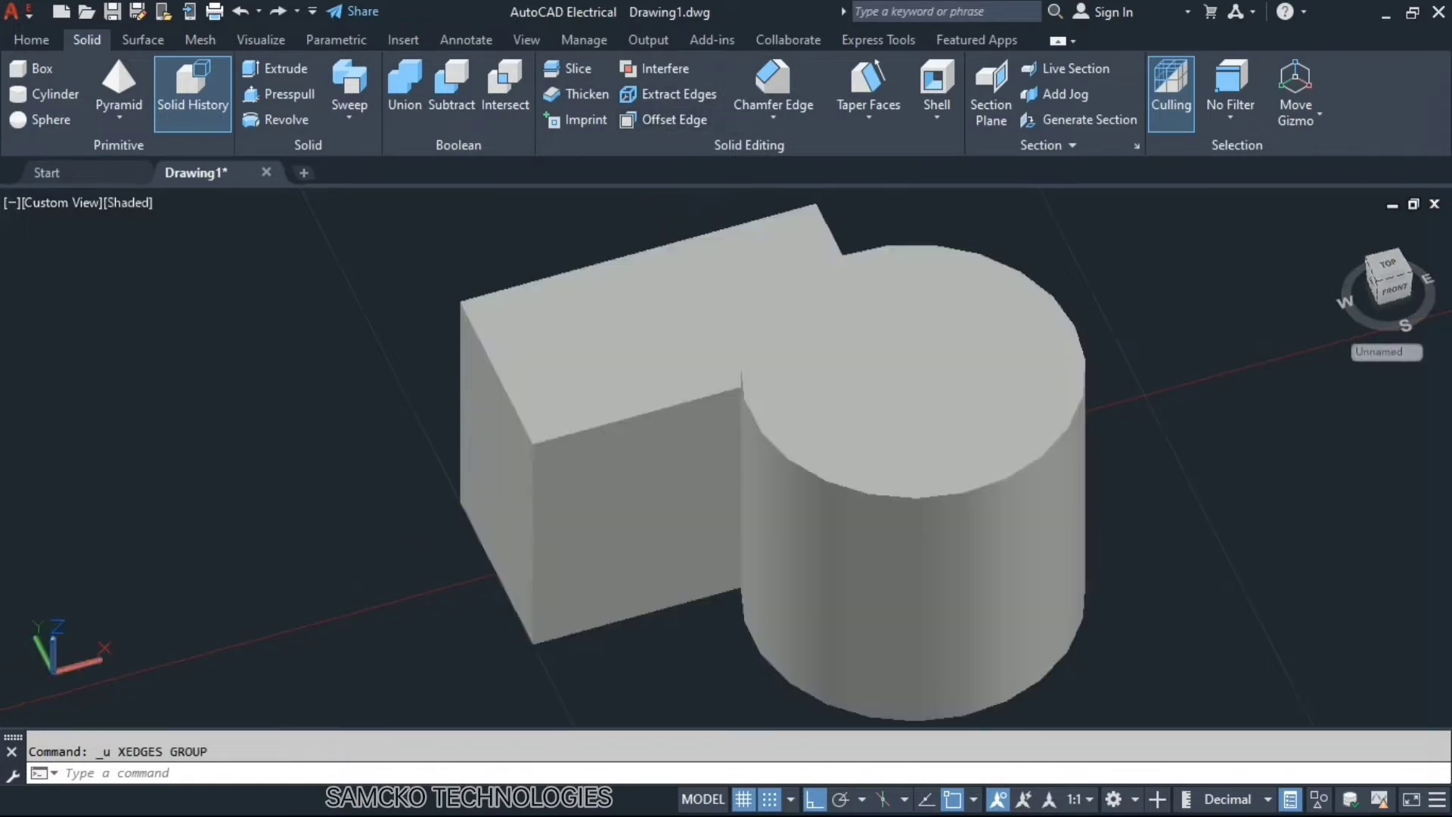
click(705, 430)
click(835, 430)
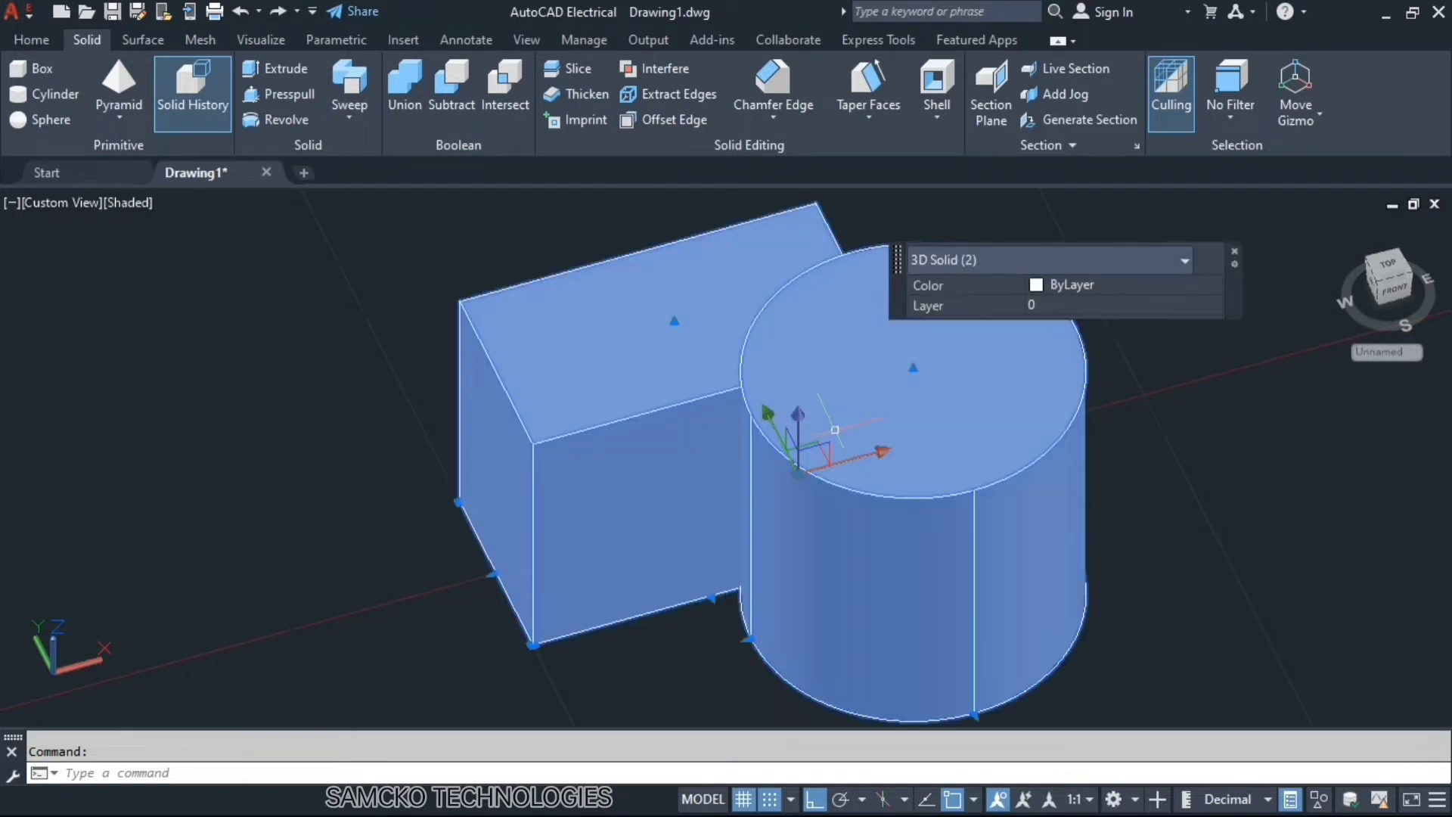
key(Escape)
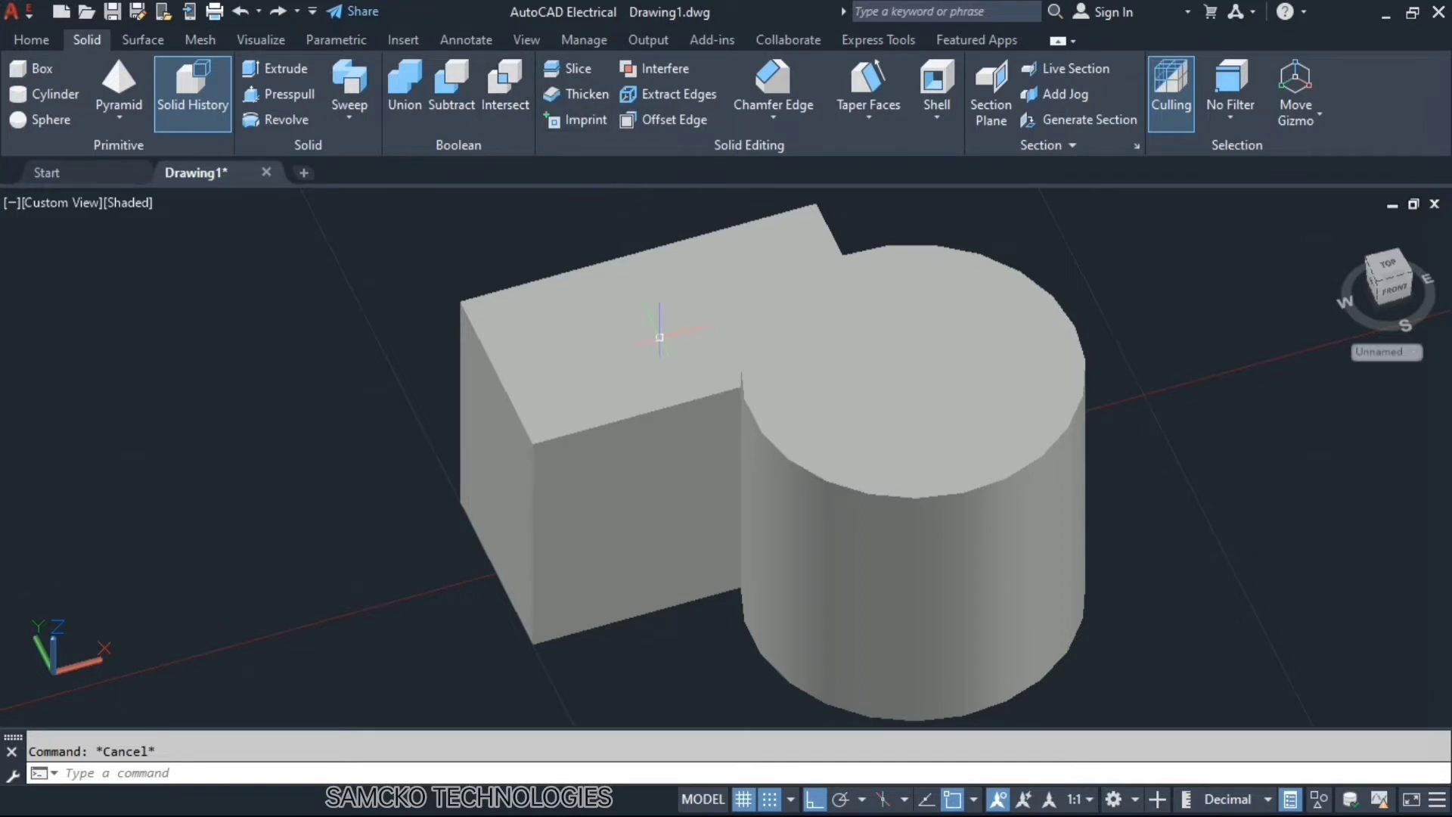
ctrl+click(637, 346)
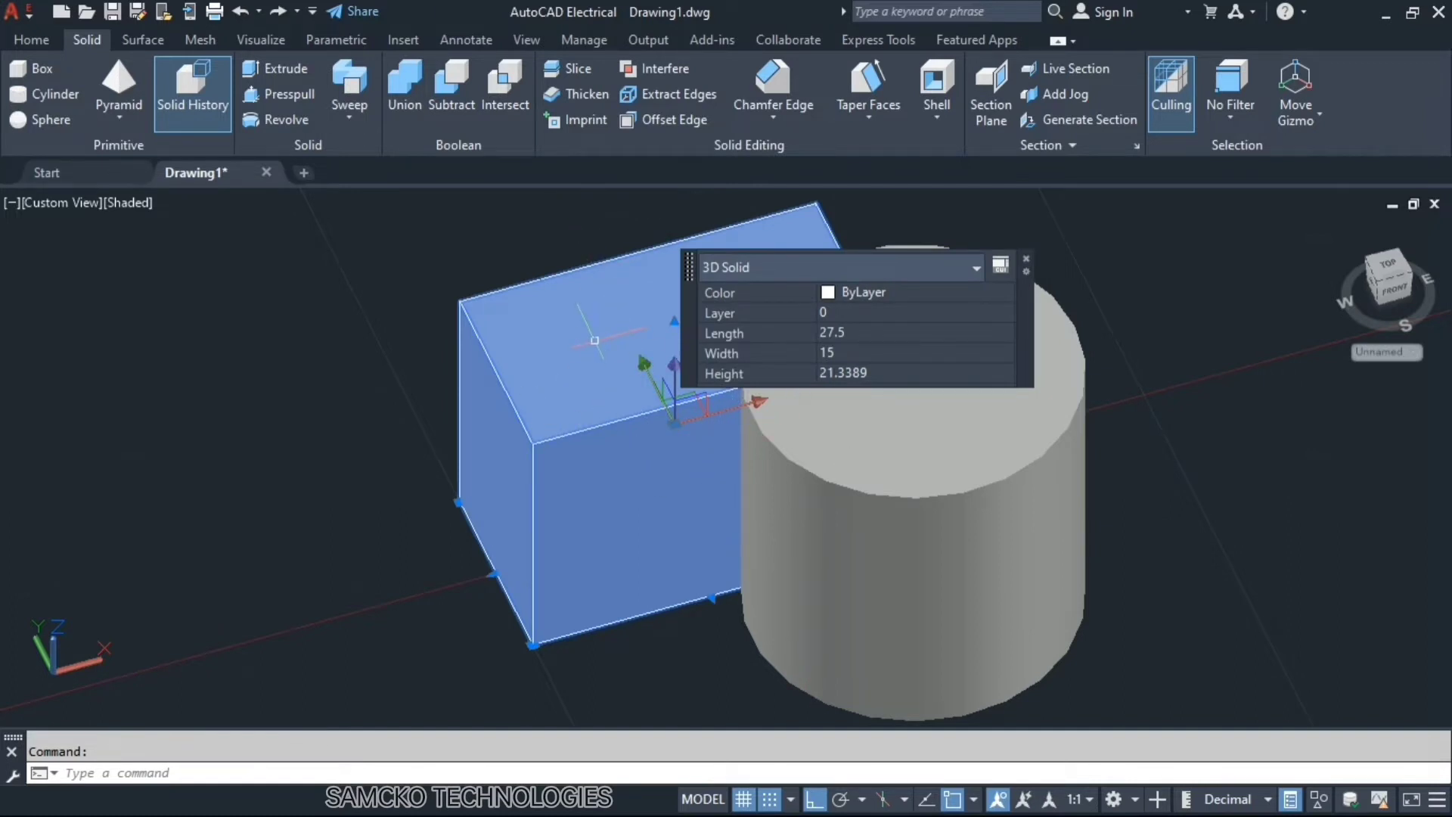
key(Escape)
middle_drag(862, 451, 797, 465)
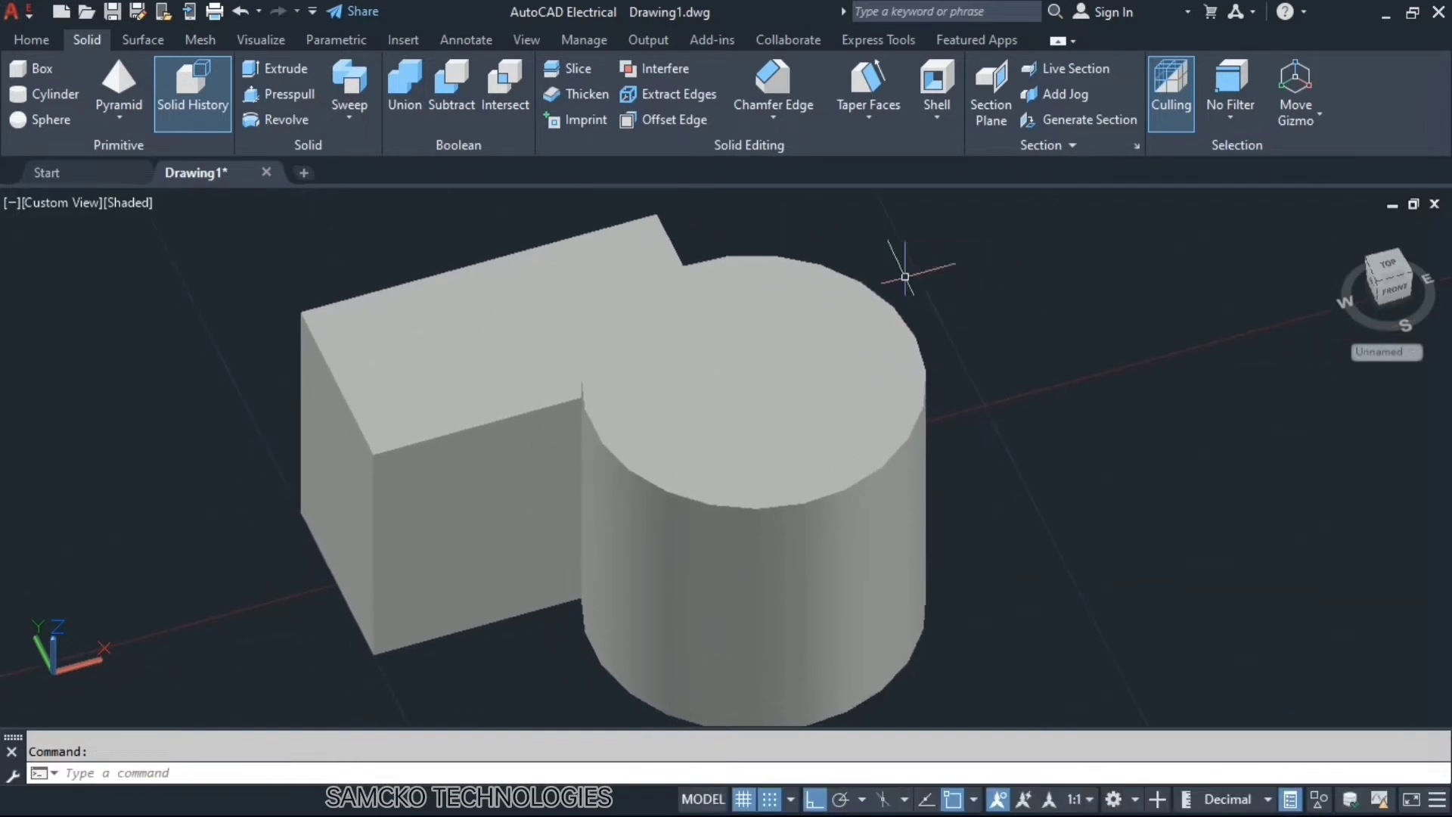
click(934, 119)
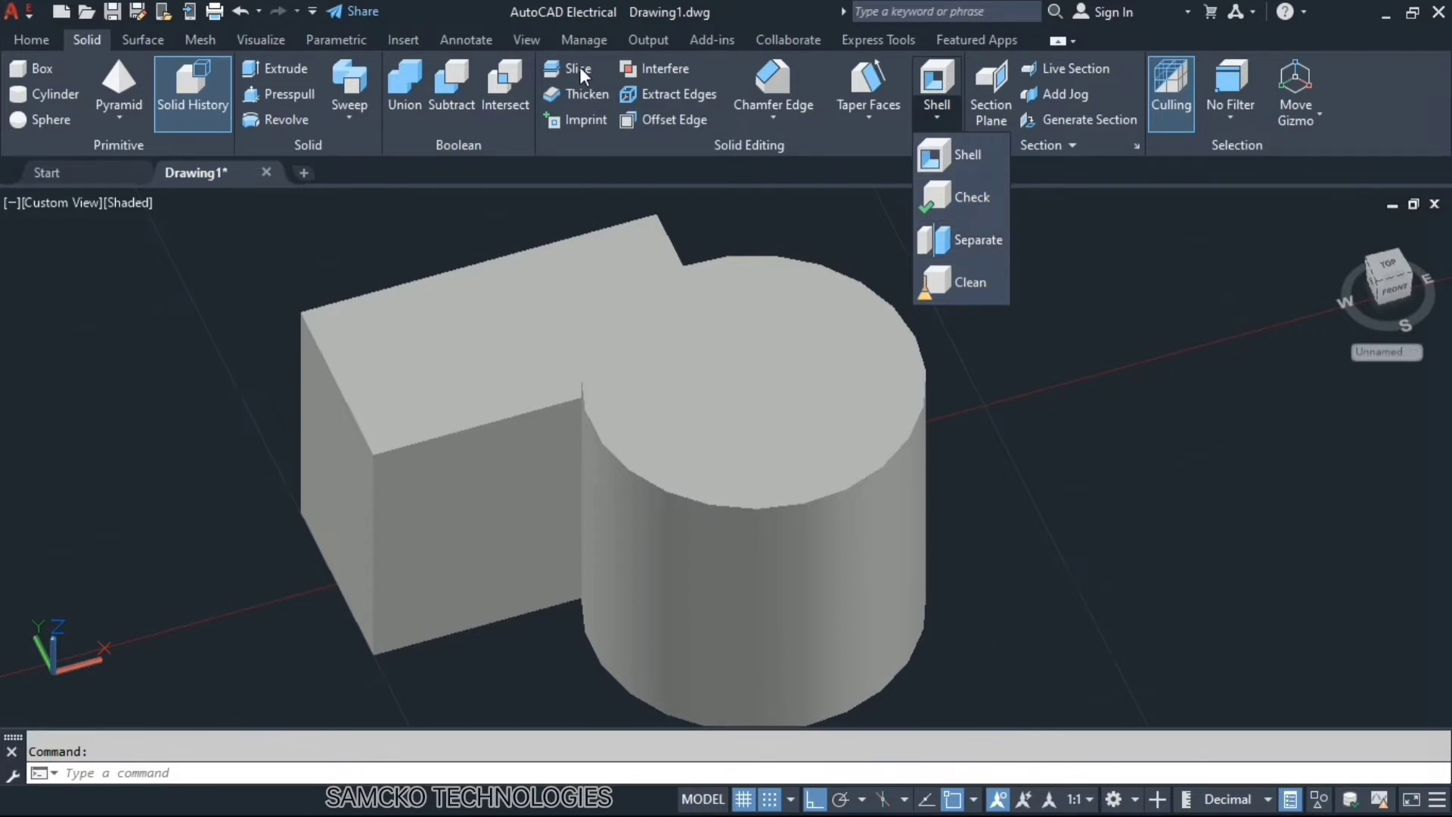
click(463, 369)
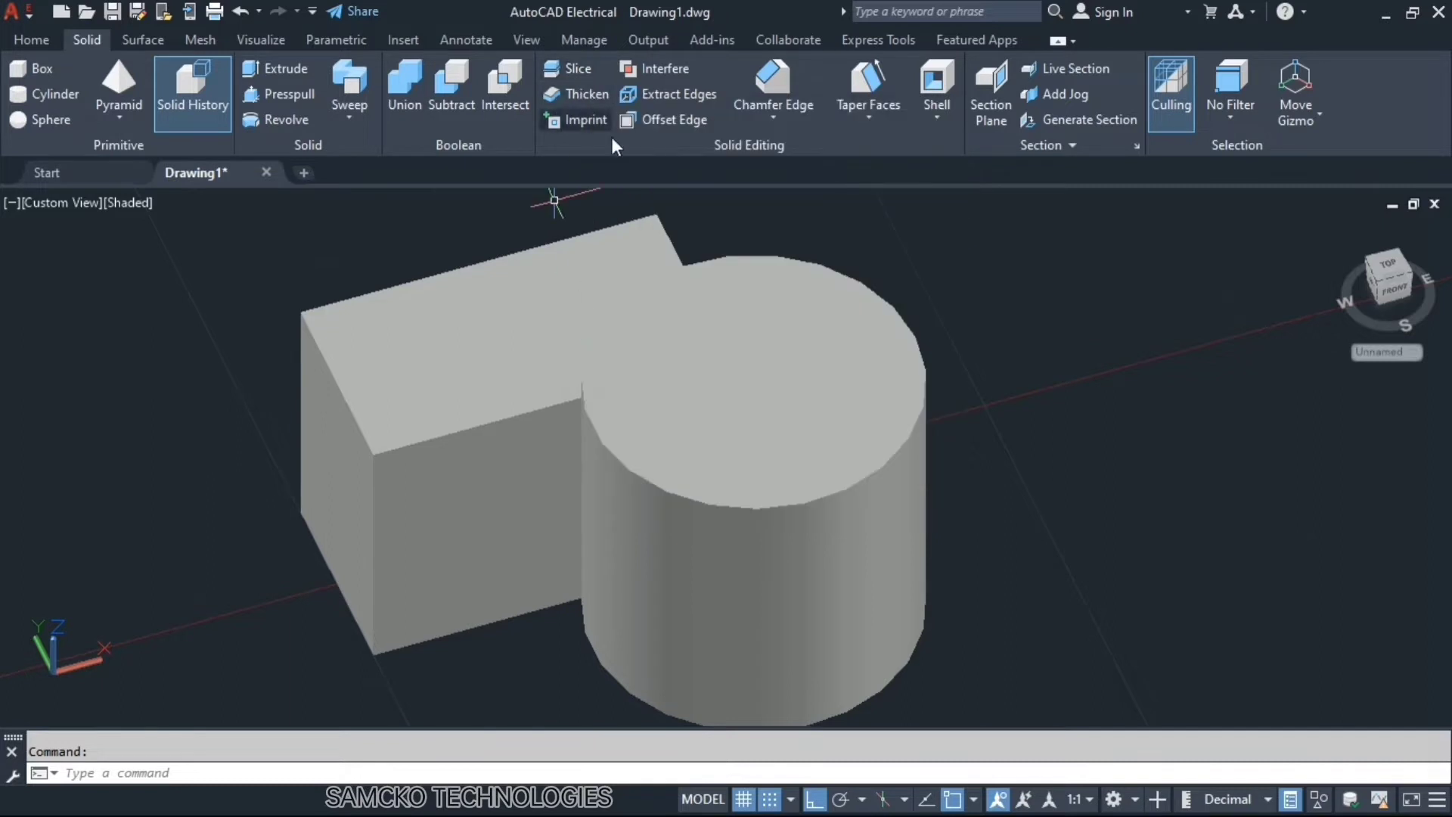
click(569, 70)
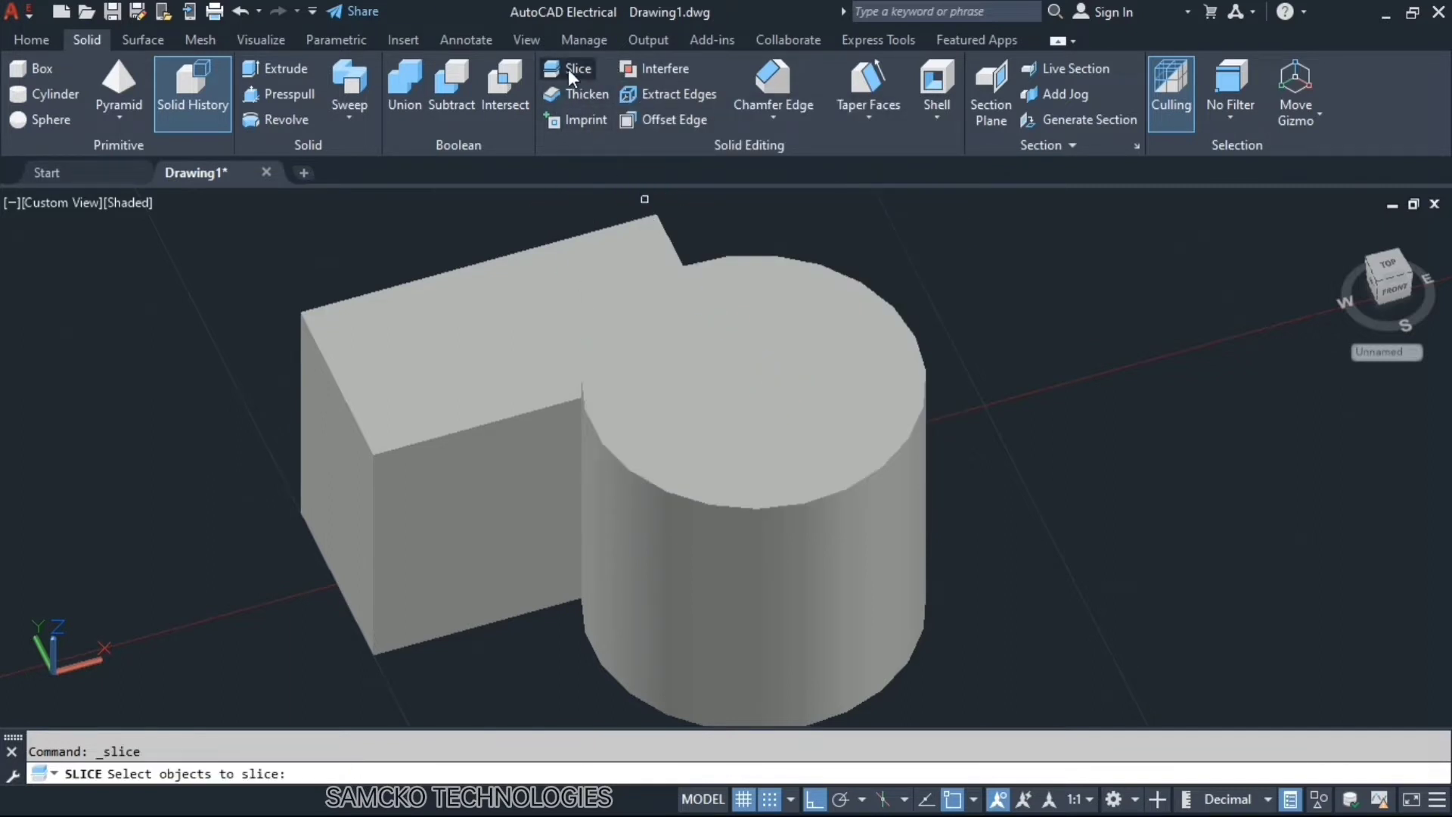
click(428, 408)
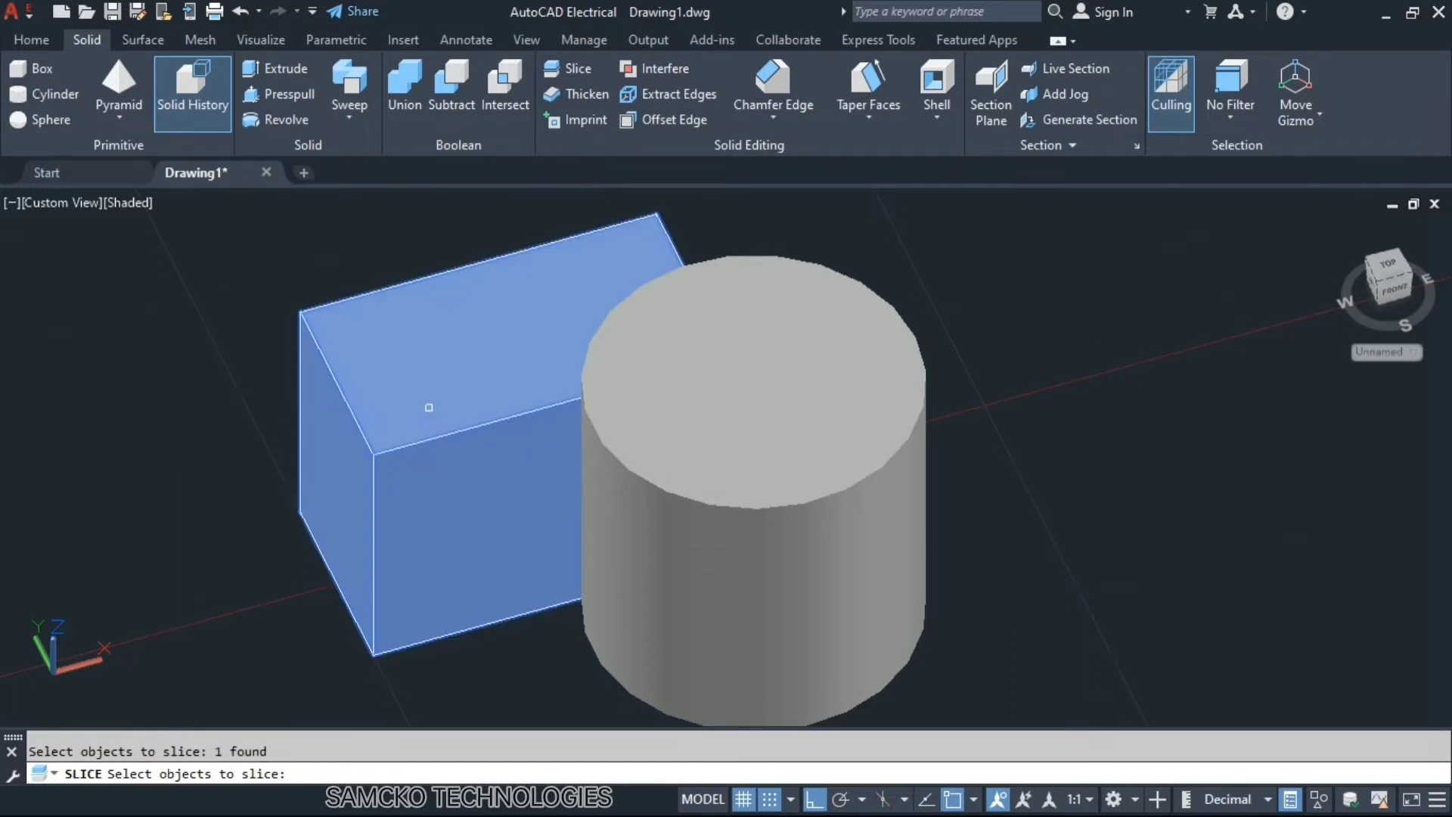
key(Return)
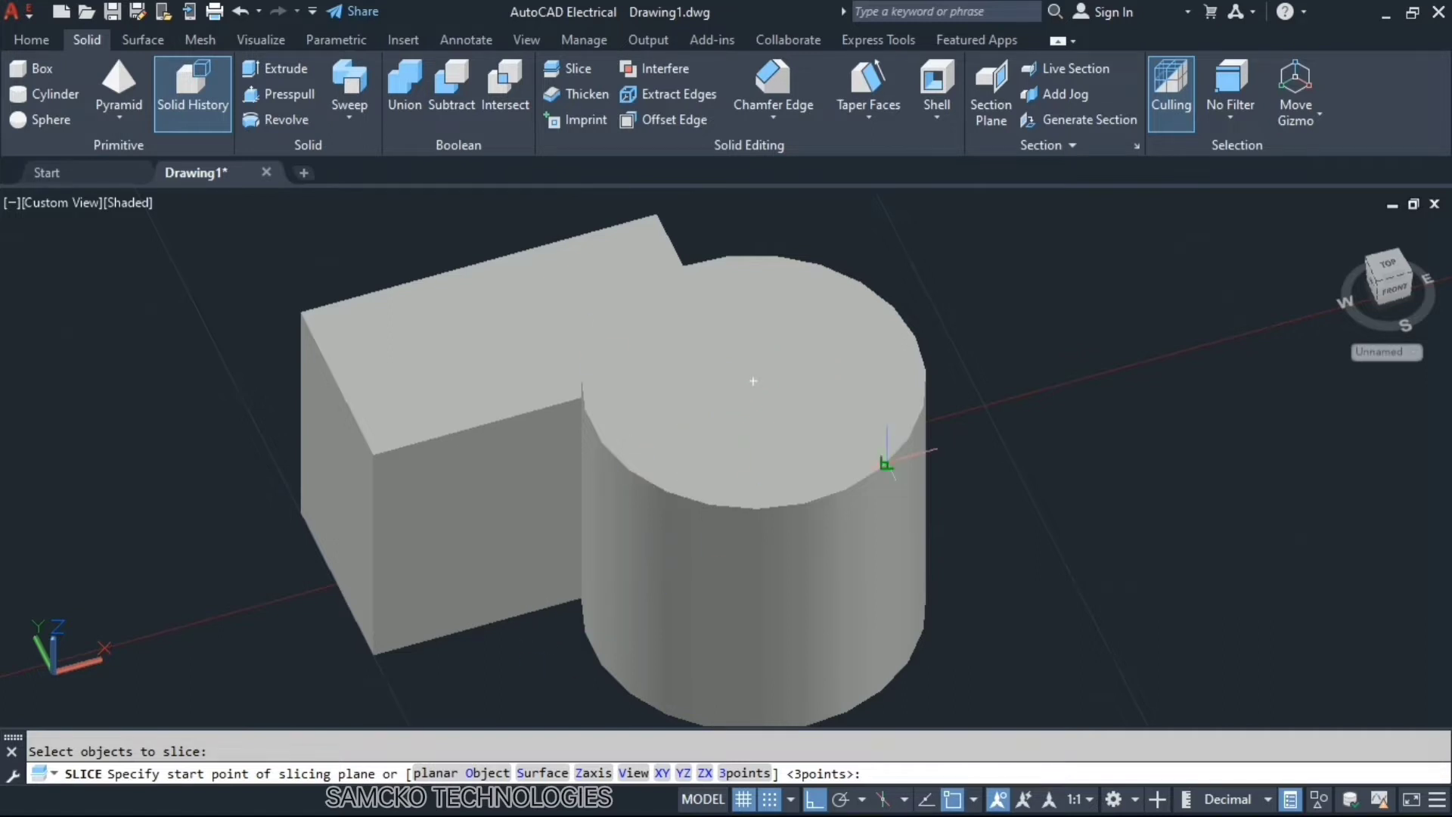
key(Escape)
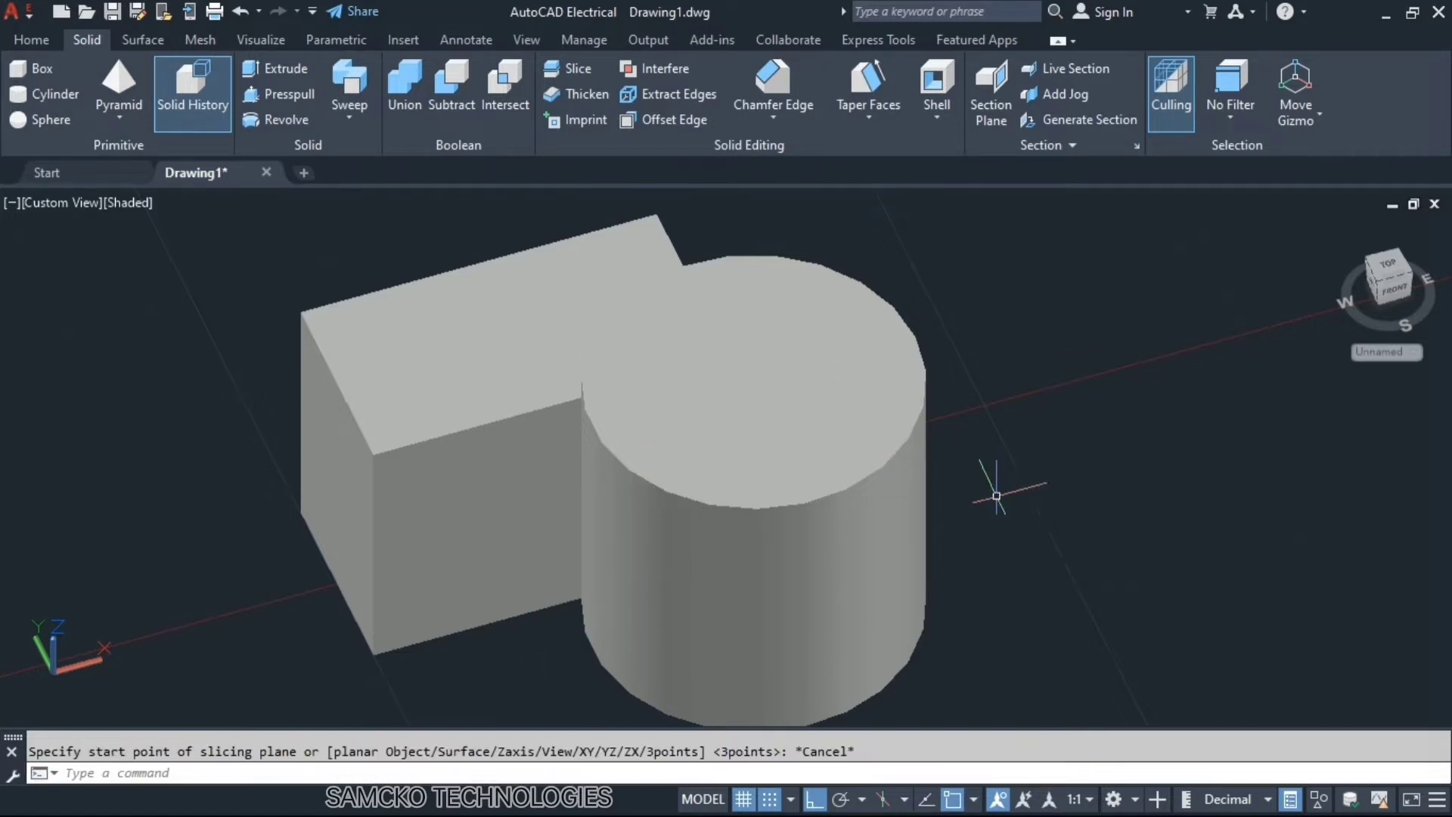
Step: Switch the visual style to 2D Wireframe and look at the model straight from the Right view
mouse_move(798, 537)
shift+middle_down()
mouse_move(791, 547)
mouse_move(719, 506)
mouse_move(603, 486)
mouse_move(735, 460)
mouse_move(587, 464)
mouse_move(538, 447)
shift+middle_up()
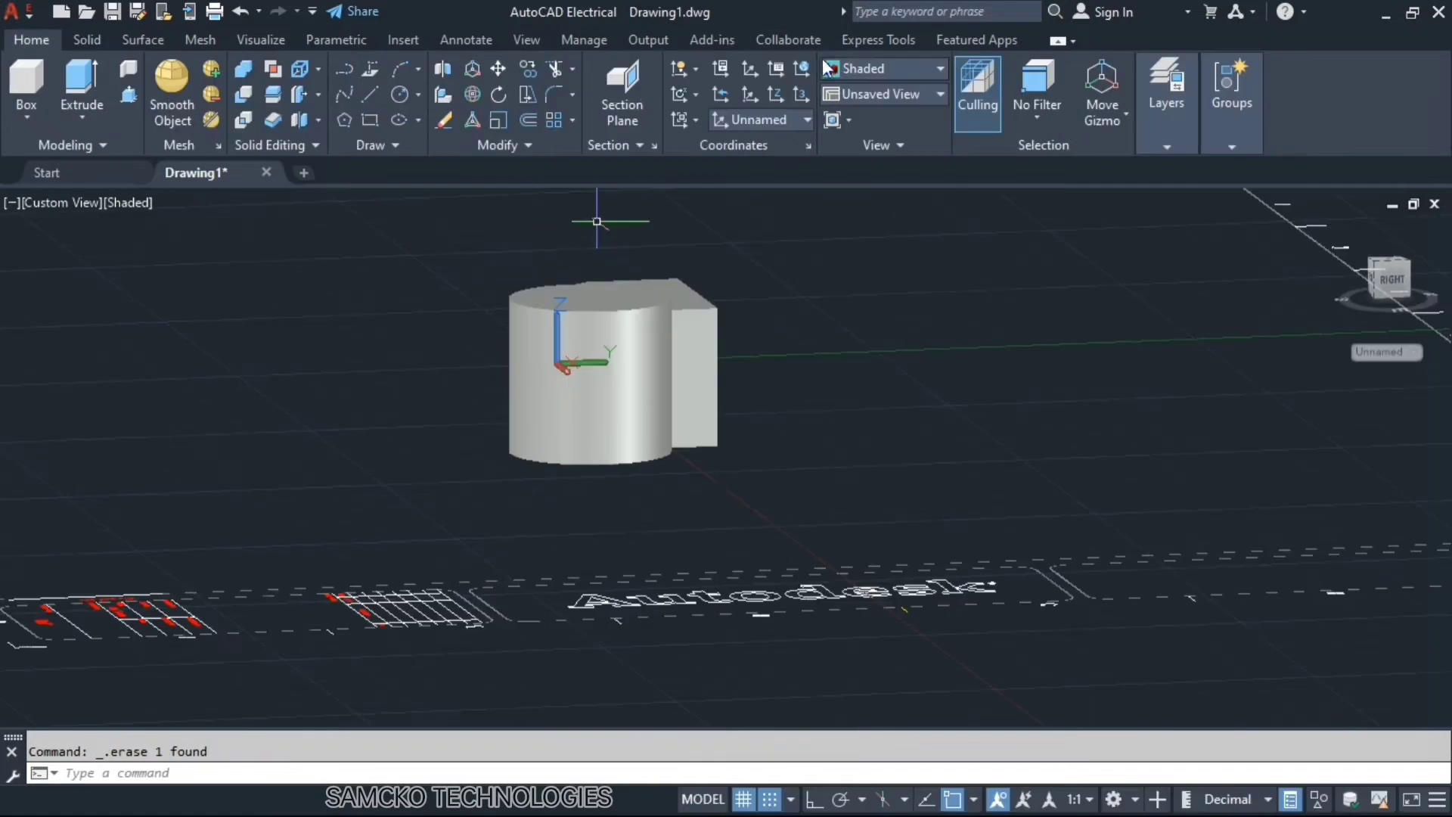
click(855, 71)
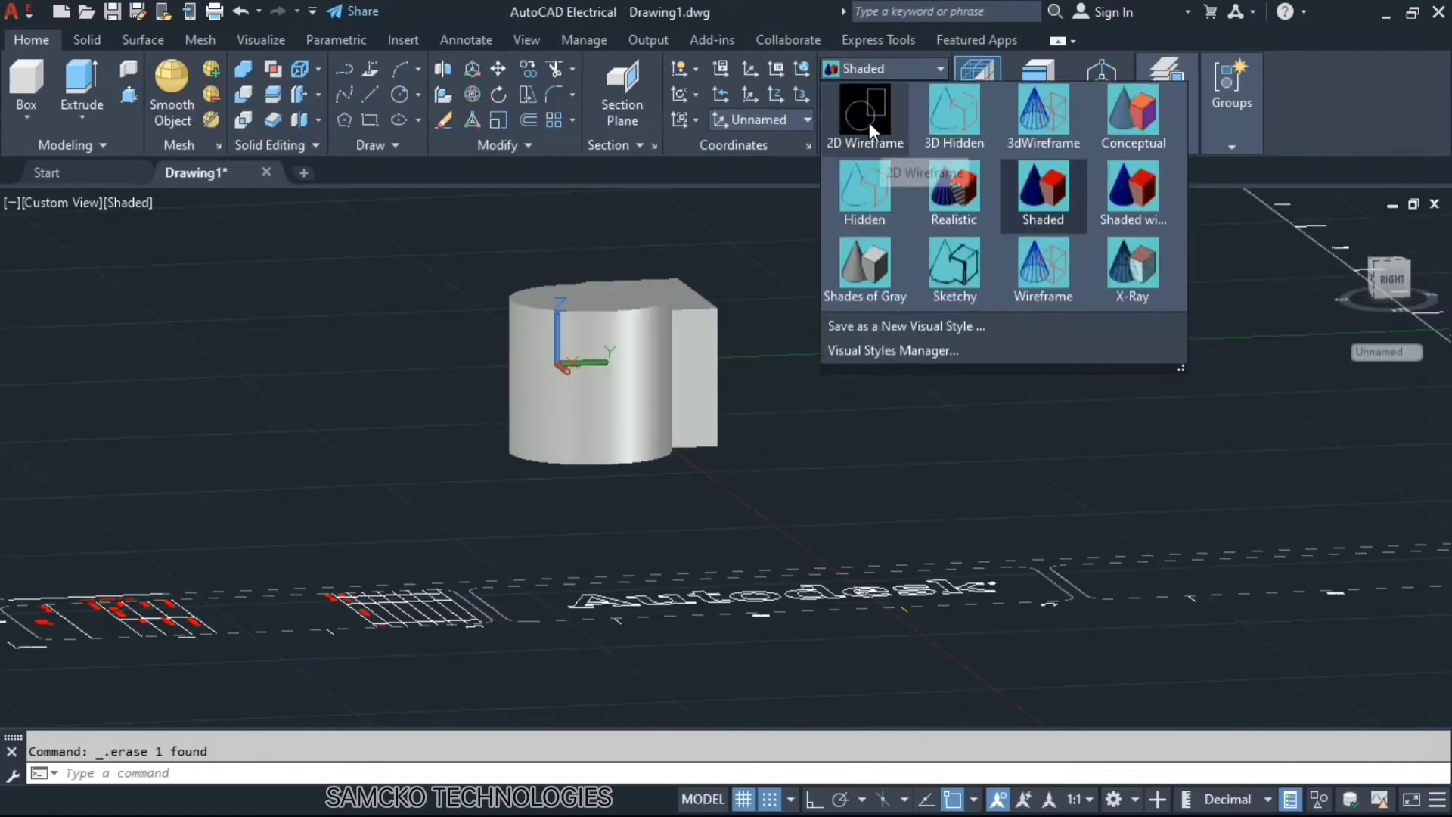
click(869, 121)
scroll(699, 429, up, 2)
scroll(672, 408, down, 5)
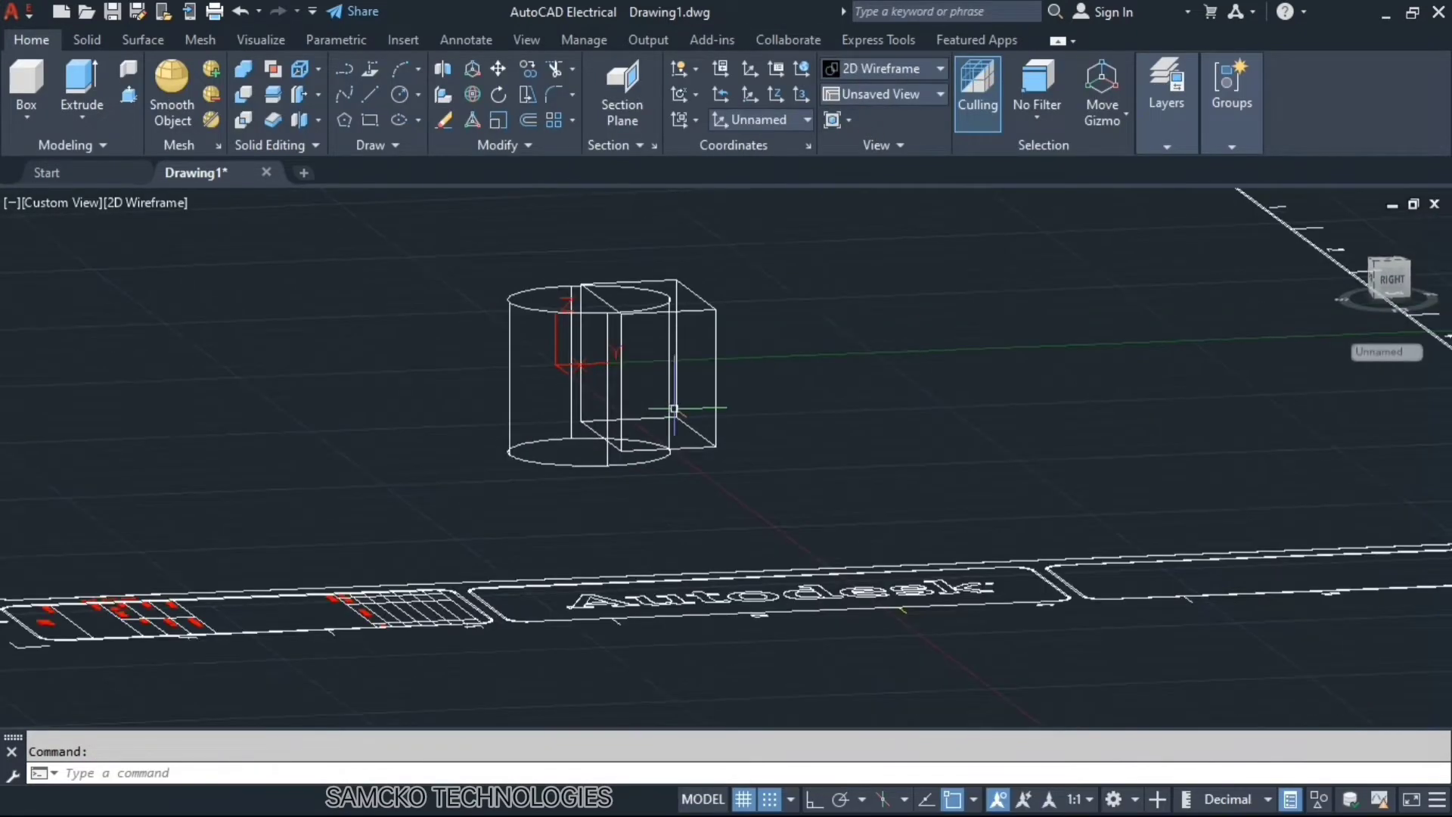
click(1390, 278)
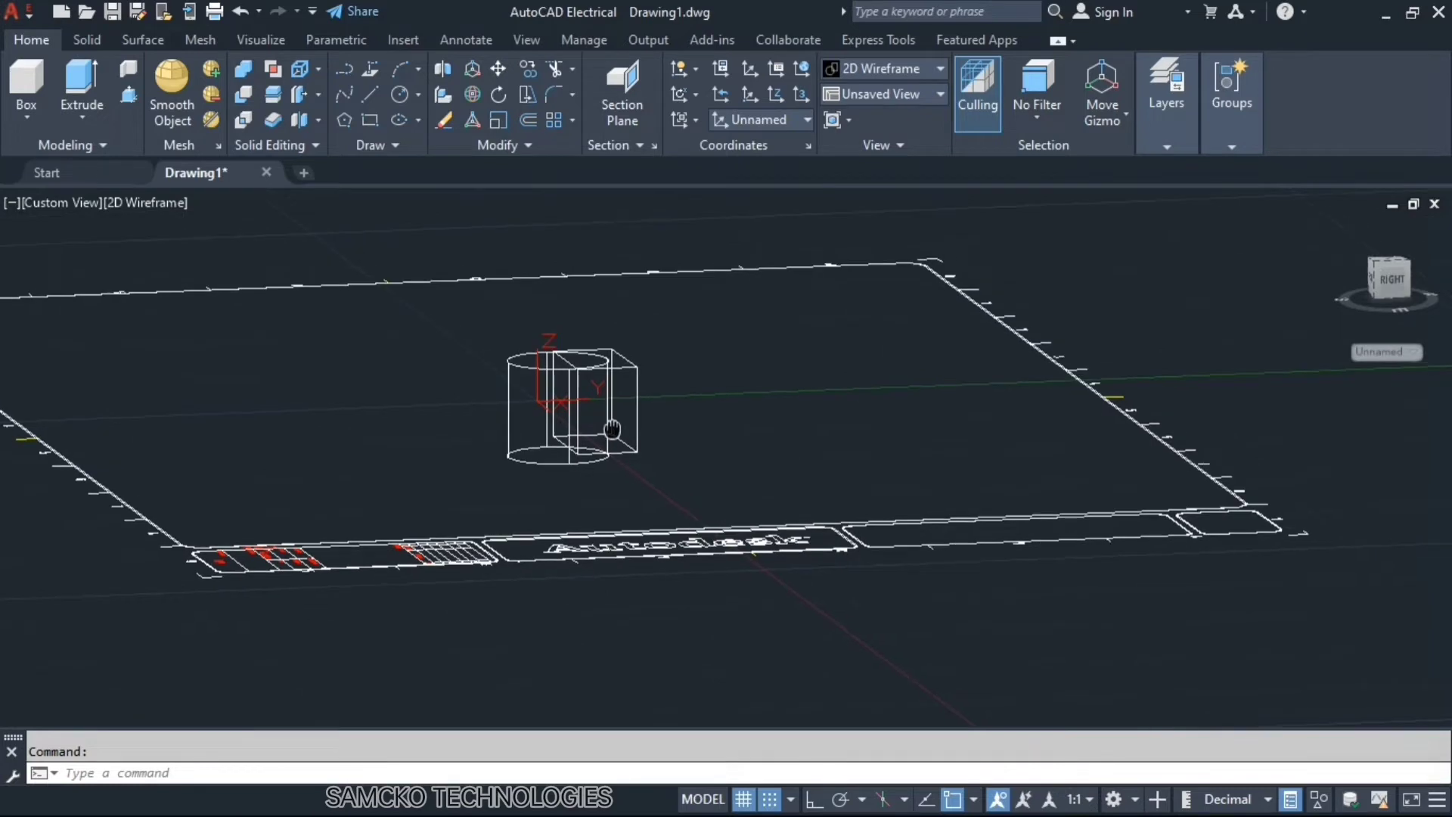
Step: Draw a rectangular polyline in the Right view, starting at the box's lower outer corner and enclosing both the box and the cylinder
click(370, 69)
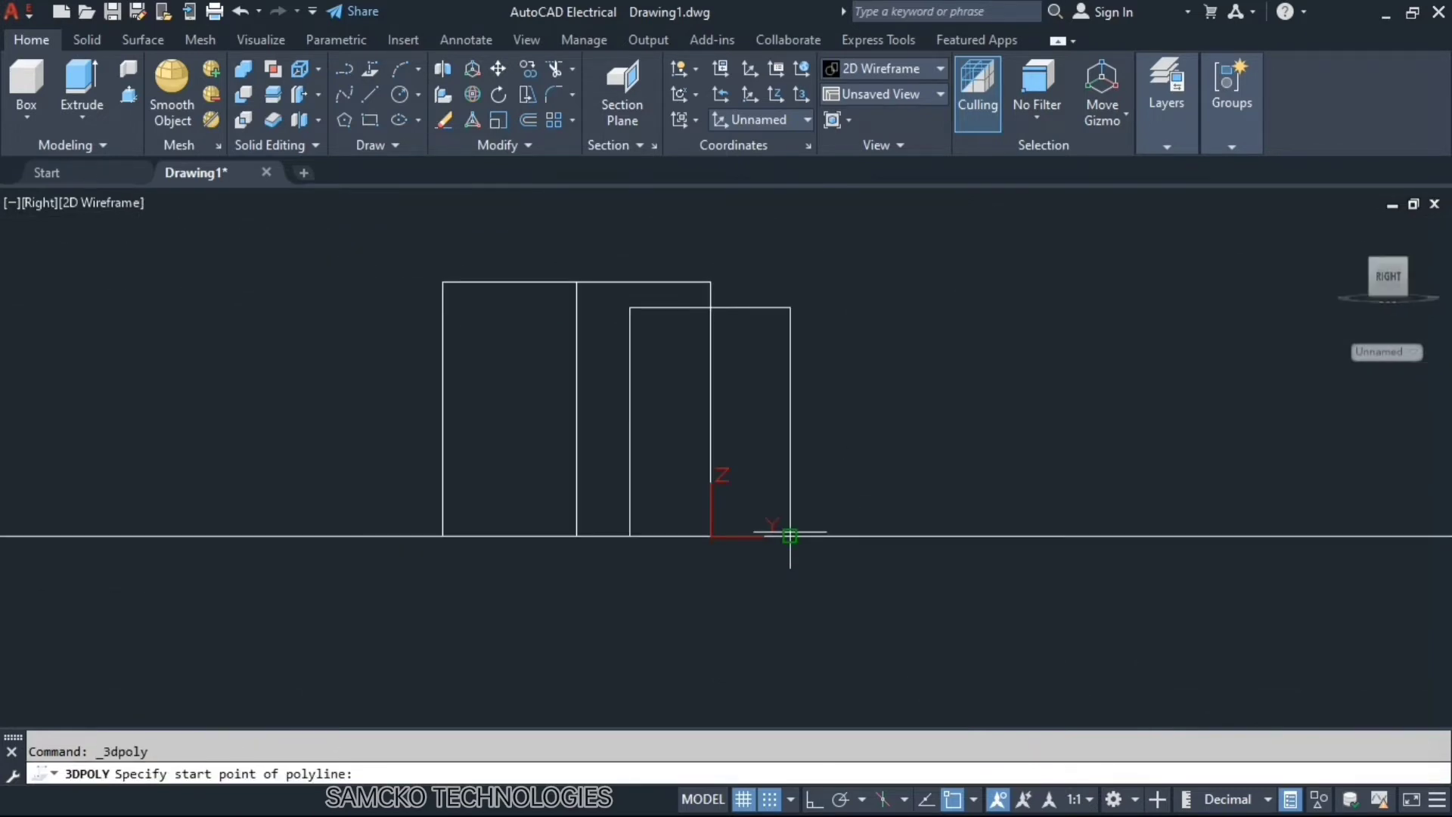
click(345, 70)
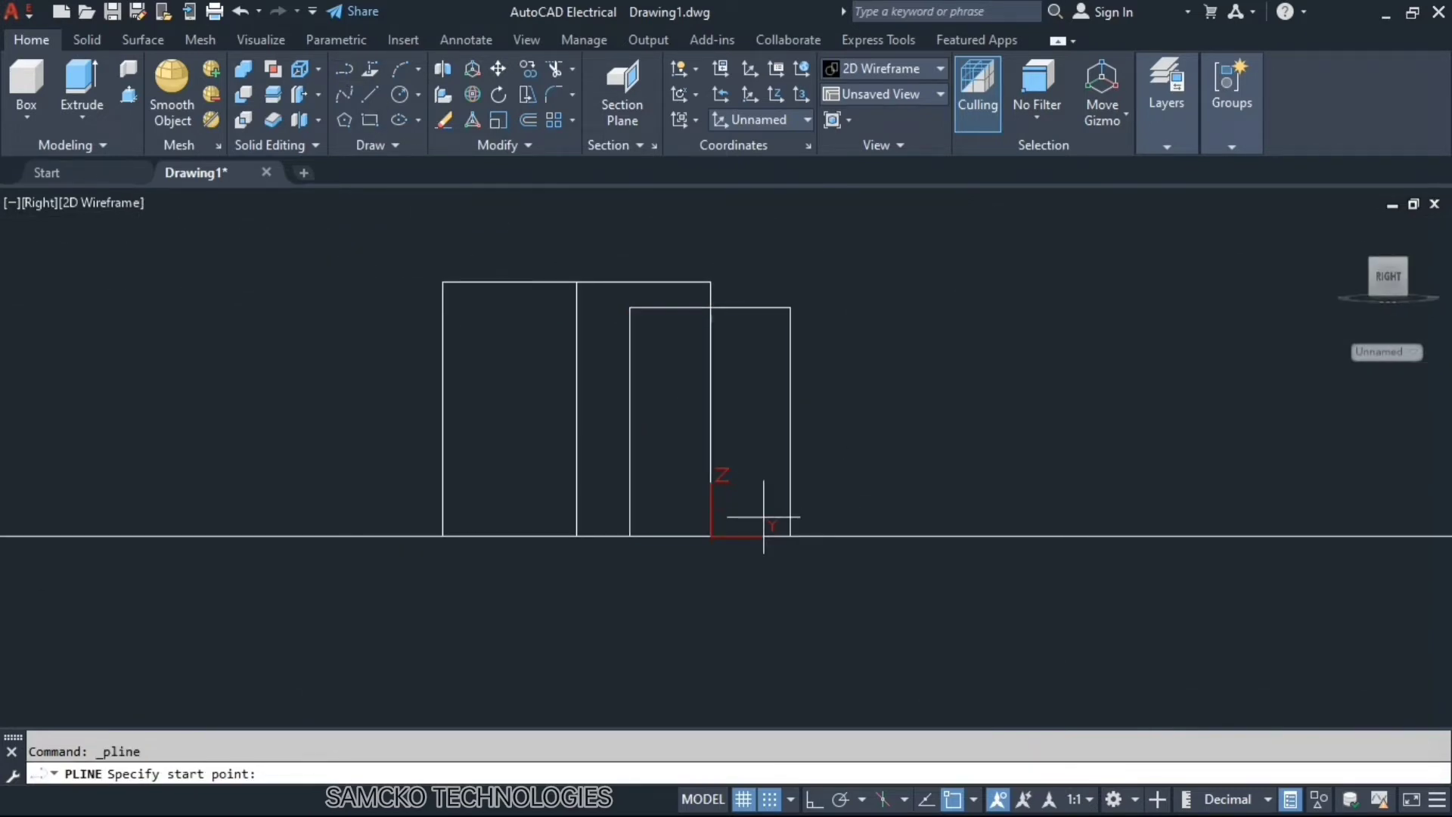
click(789, 535)
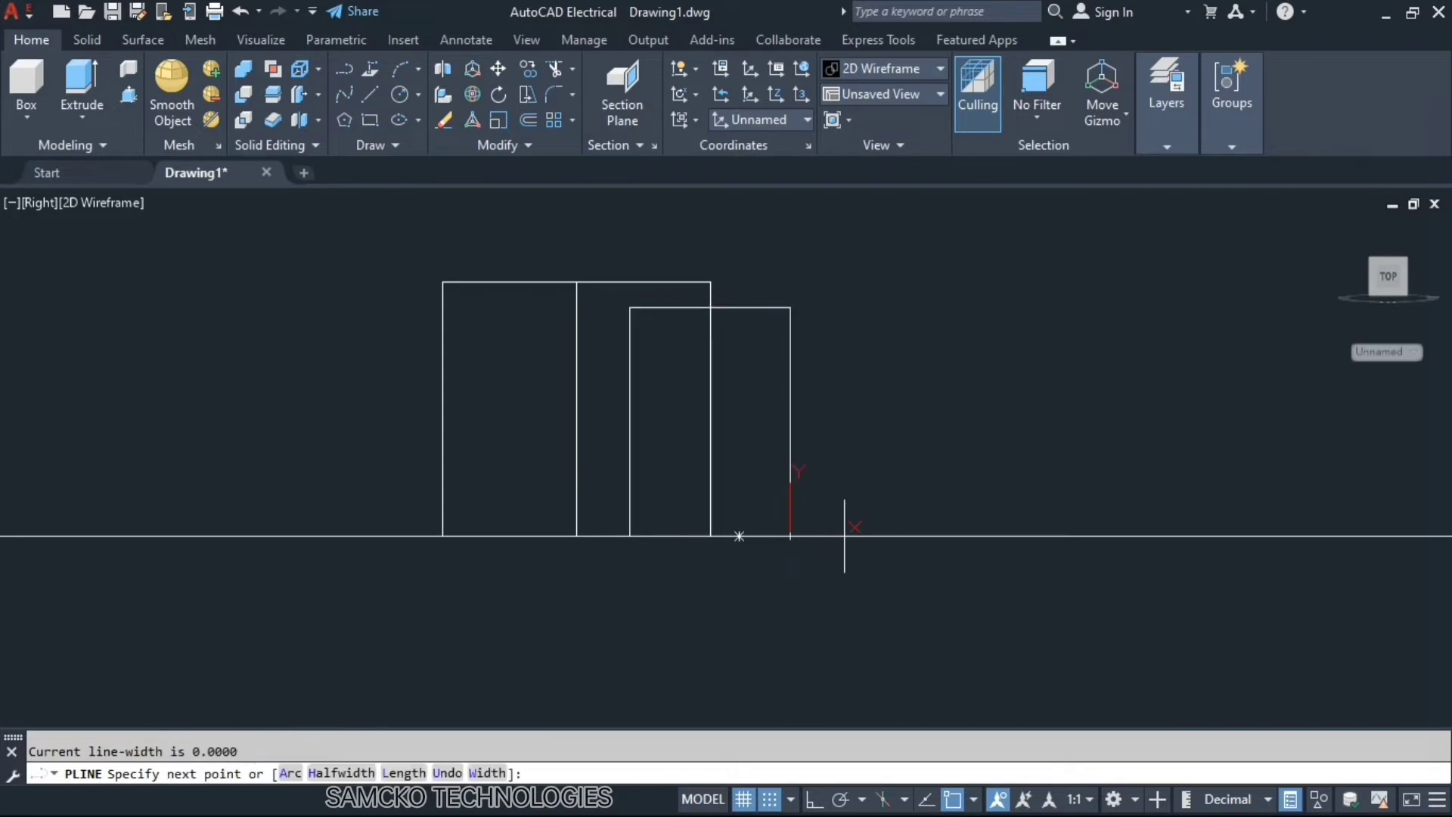
click(791, 241)
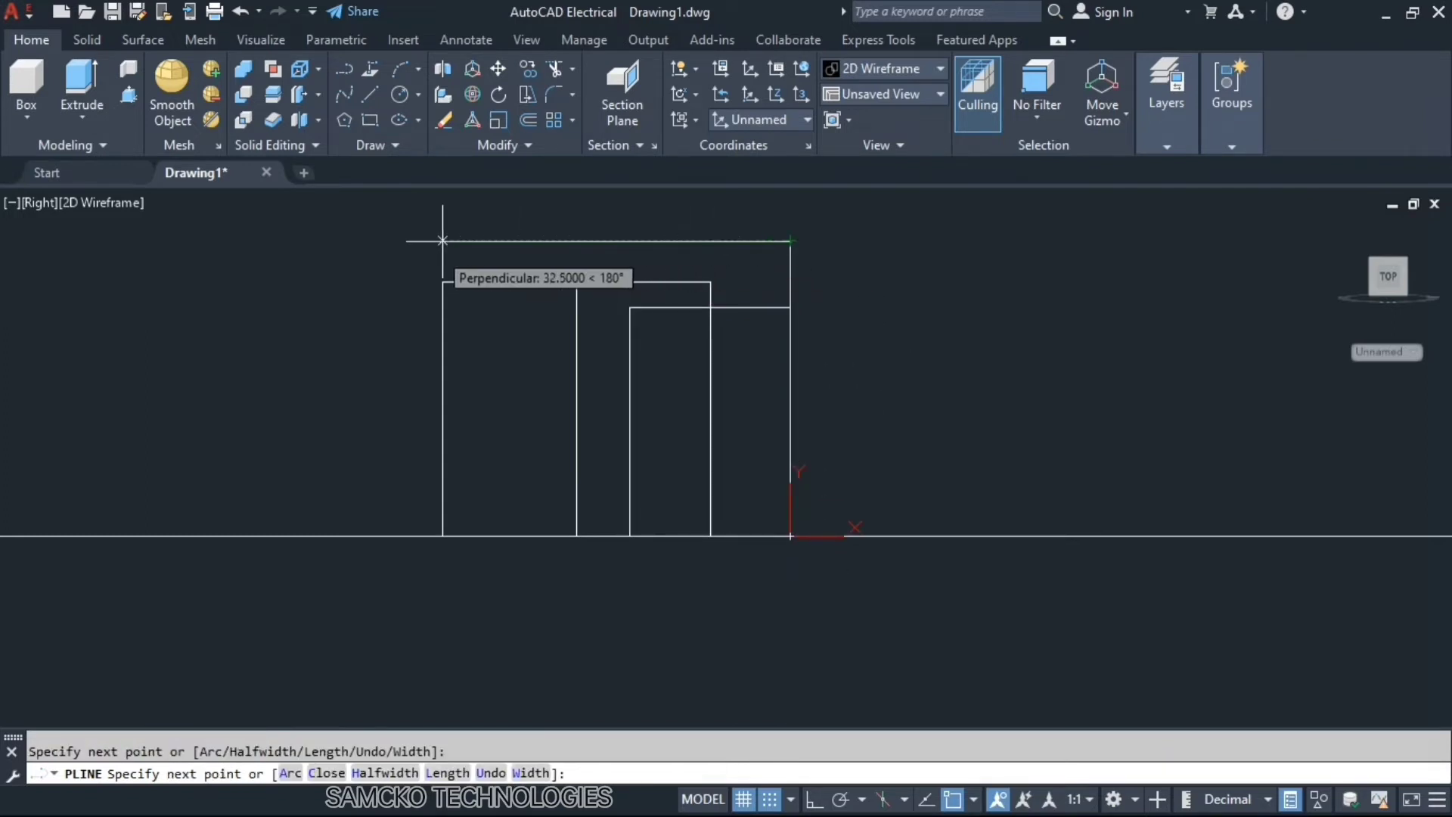
click(416, 241)
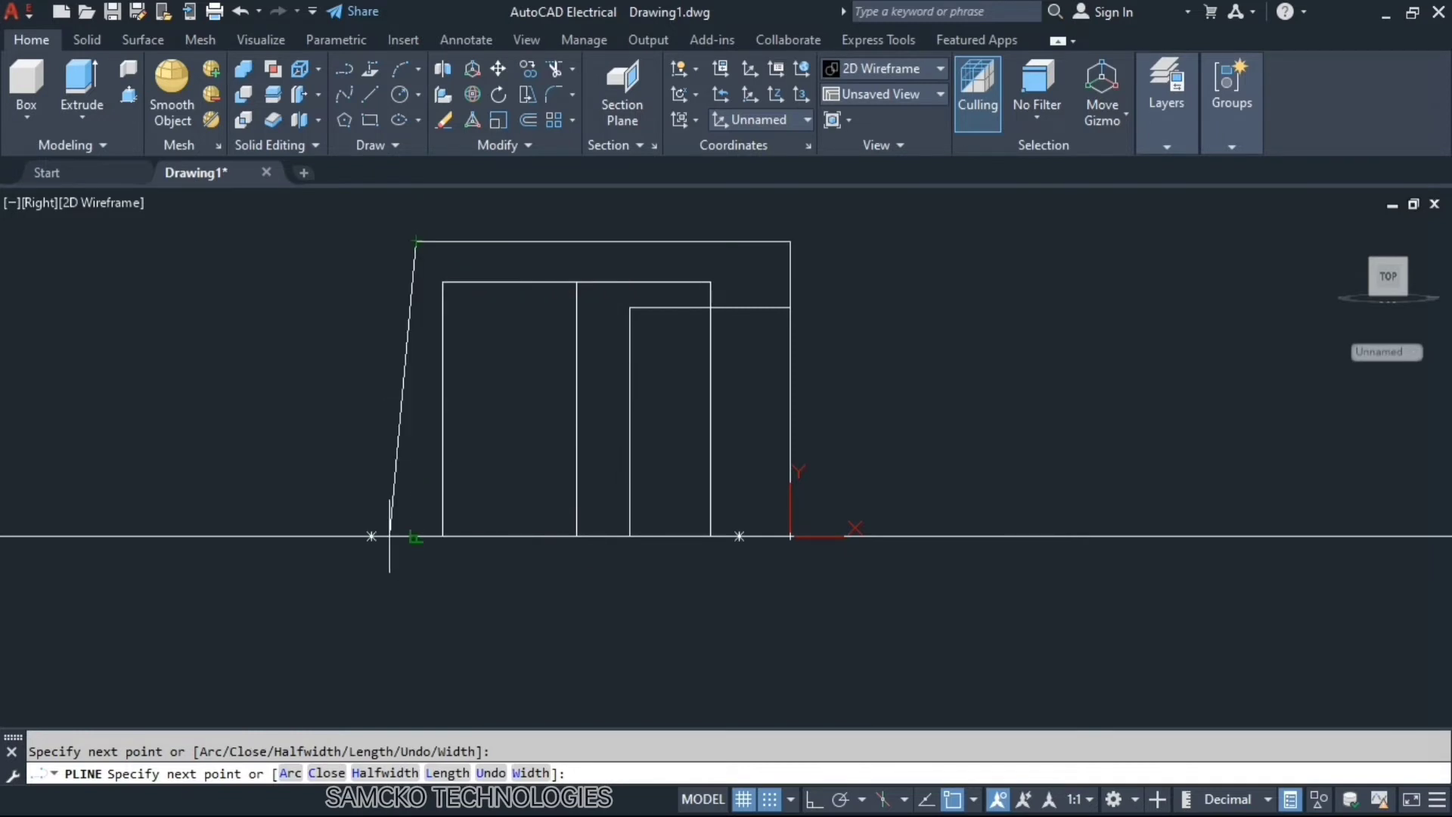
click(416, 536)
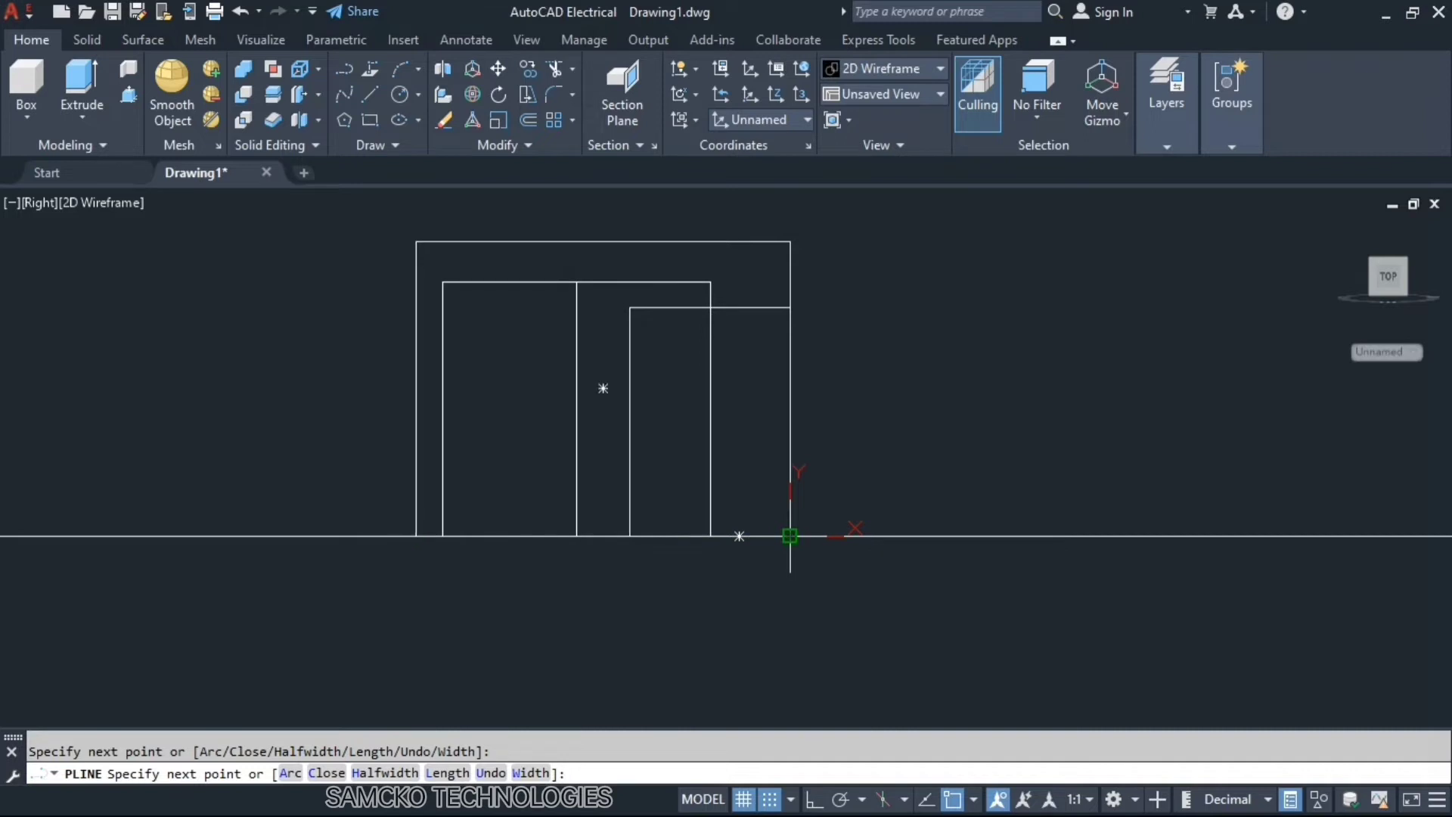
key(Escape)
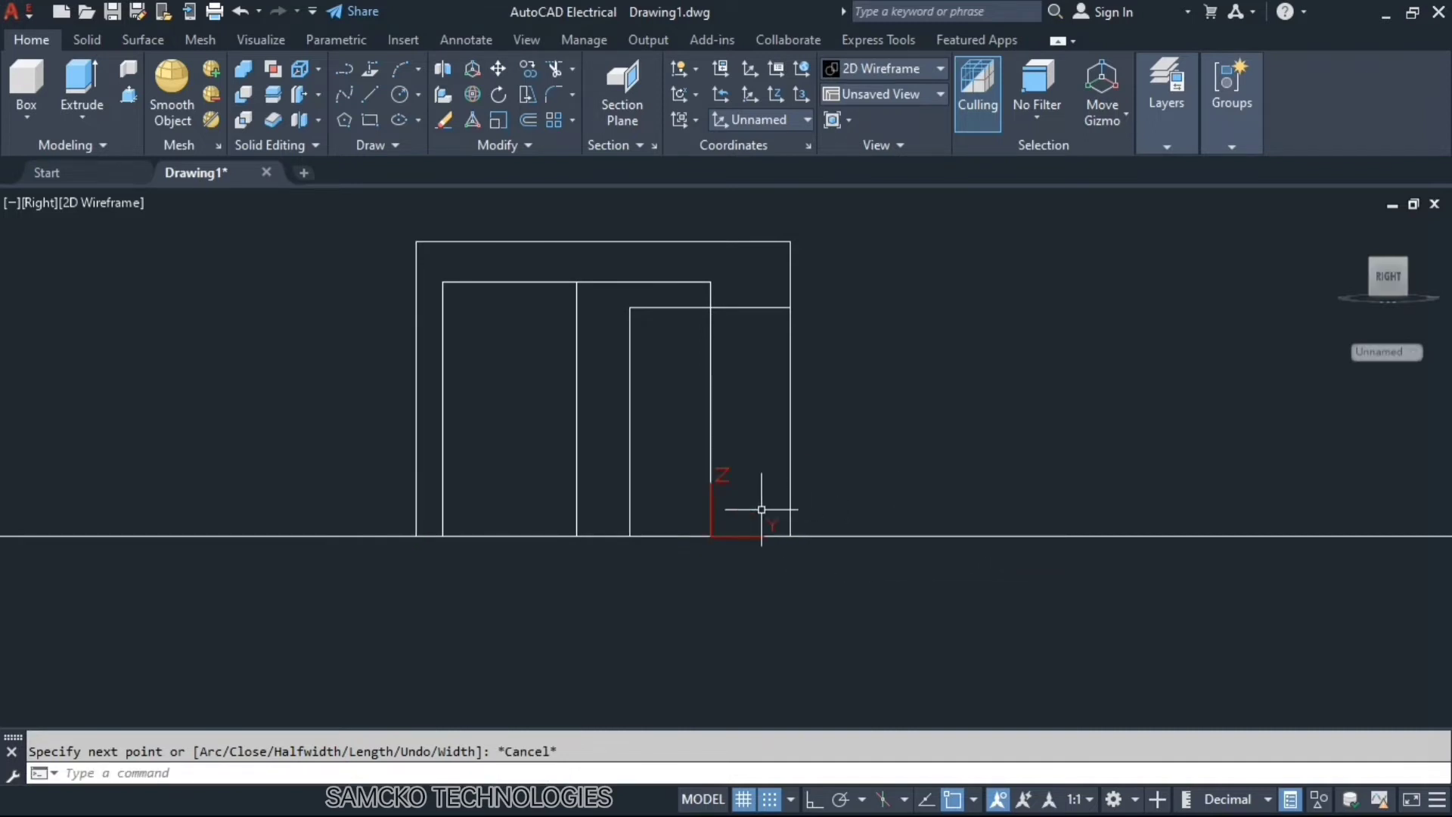
Step: Orbit to an angled view of the solids with the rectangular polyline and set the visual style to Shaded
shift+middle_drag(715, 377, 613, 525)
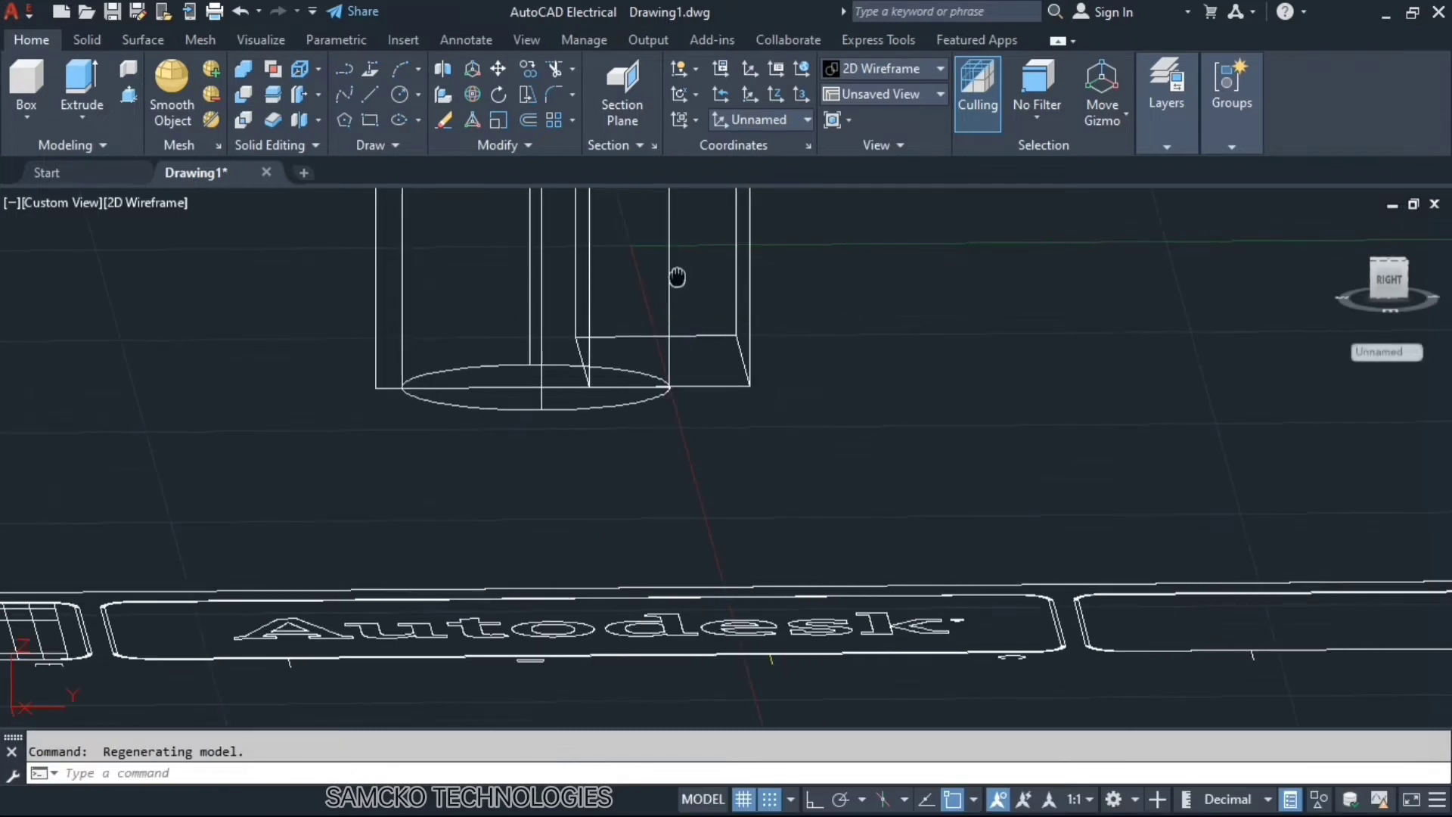
middle_drag(675, 276, 628, 497)
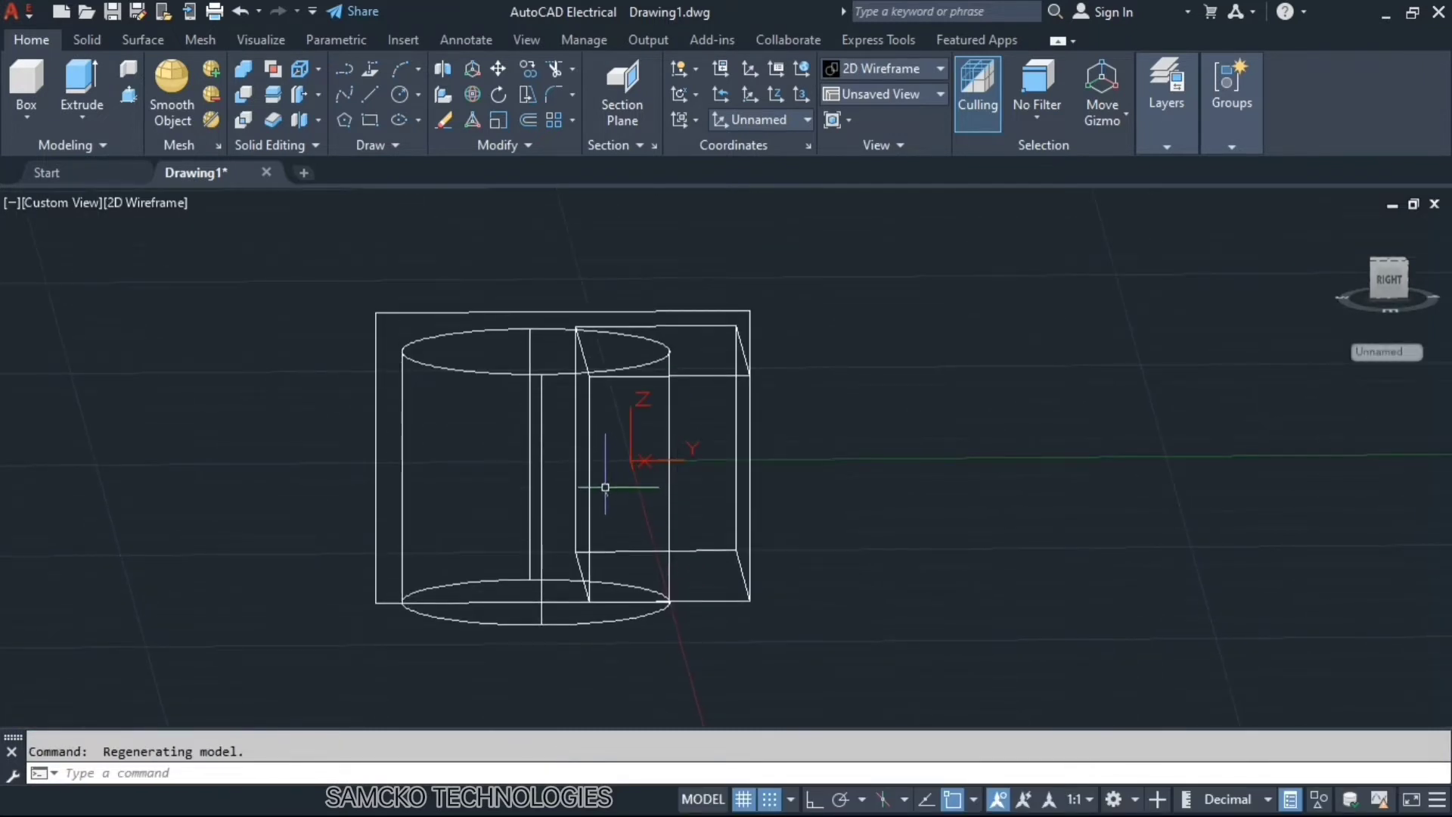
shift+middle_drag(574, 447, 832, 195)
click(886, 68)
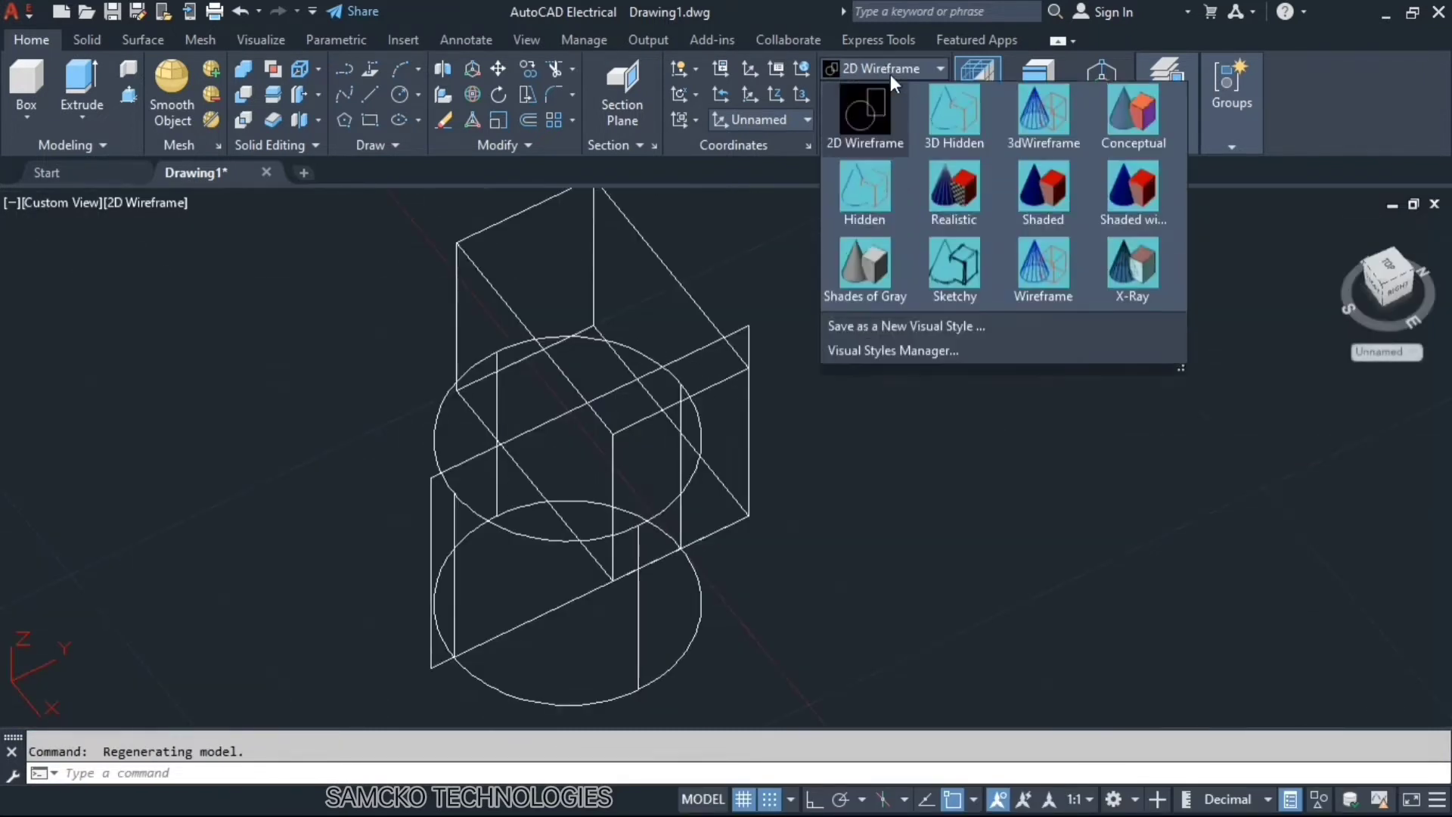
click(1050, 191)
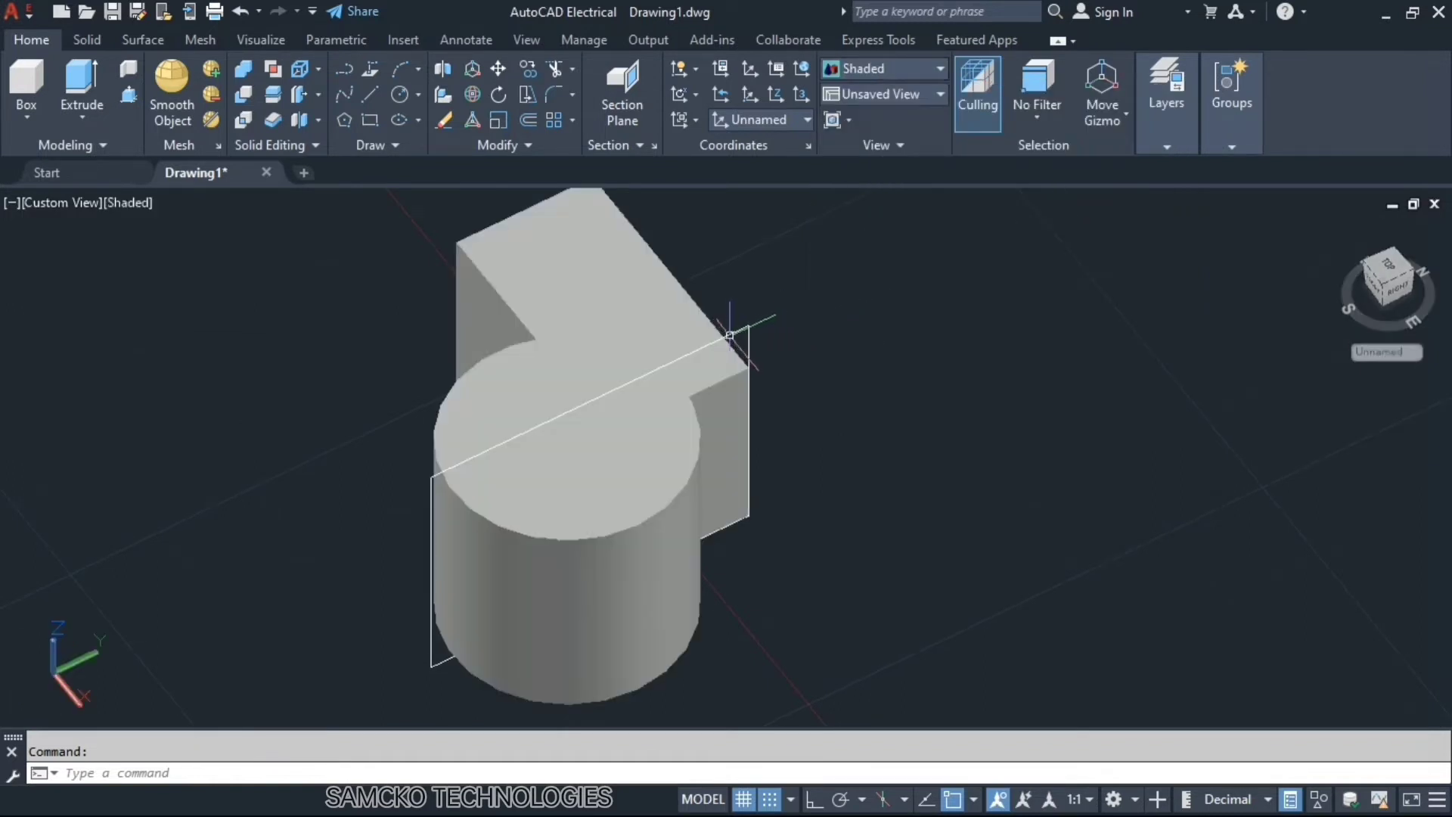
Step: Move the rectangular polyline from its upper edge's midpoint along the model so it crosses the box beside the cylinder
click(364, 771)
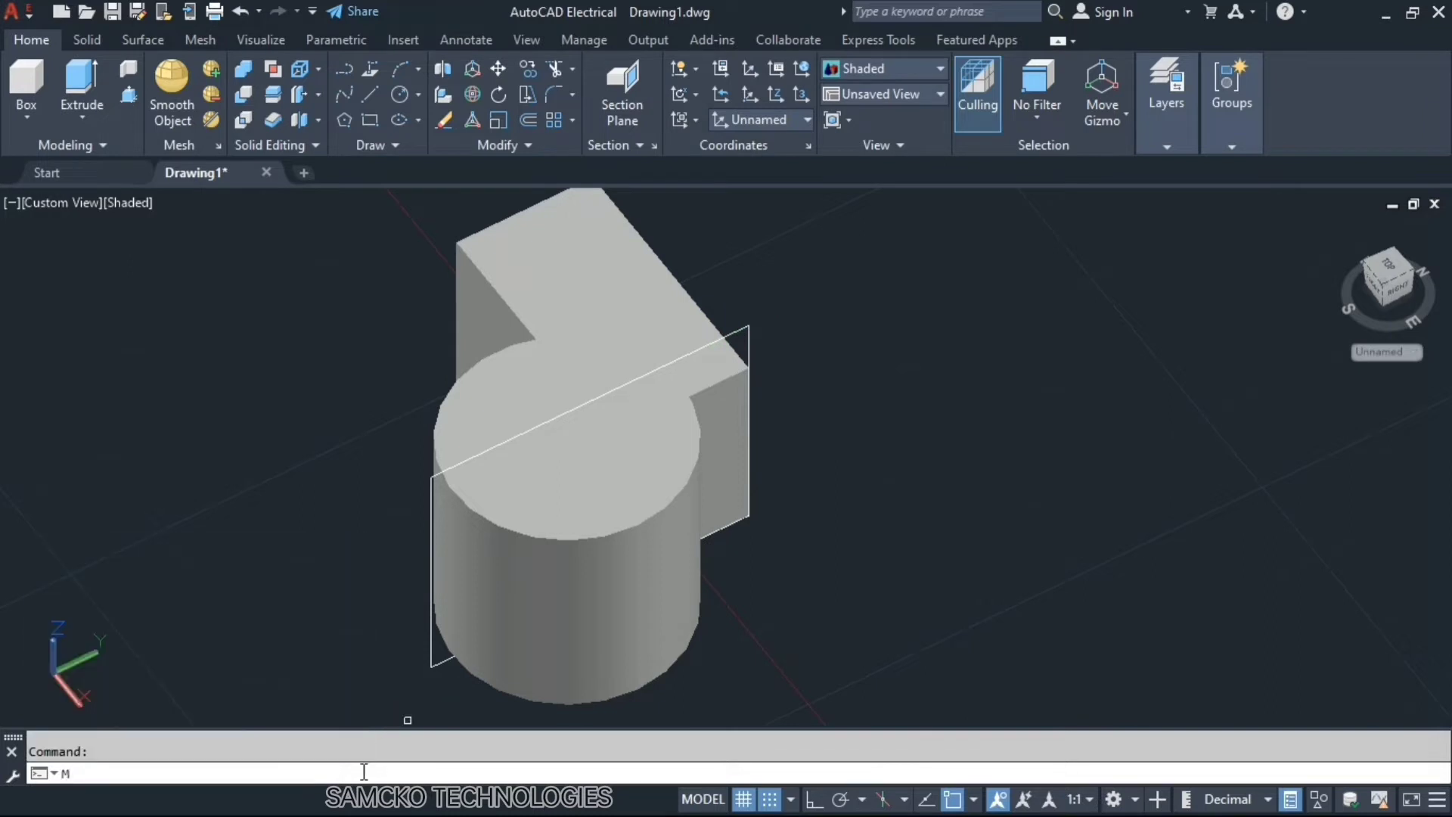
text(M)
key(Return)
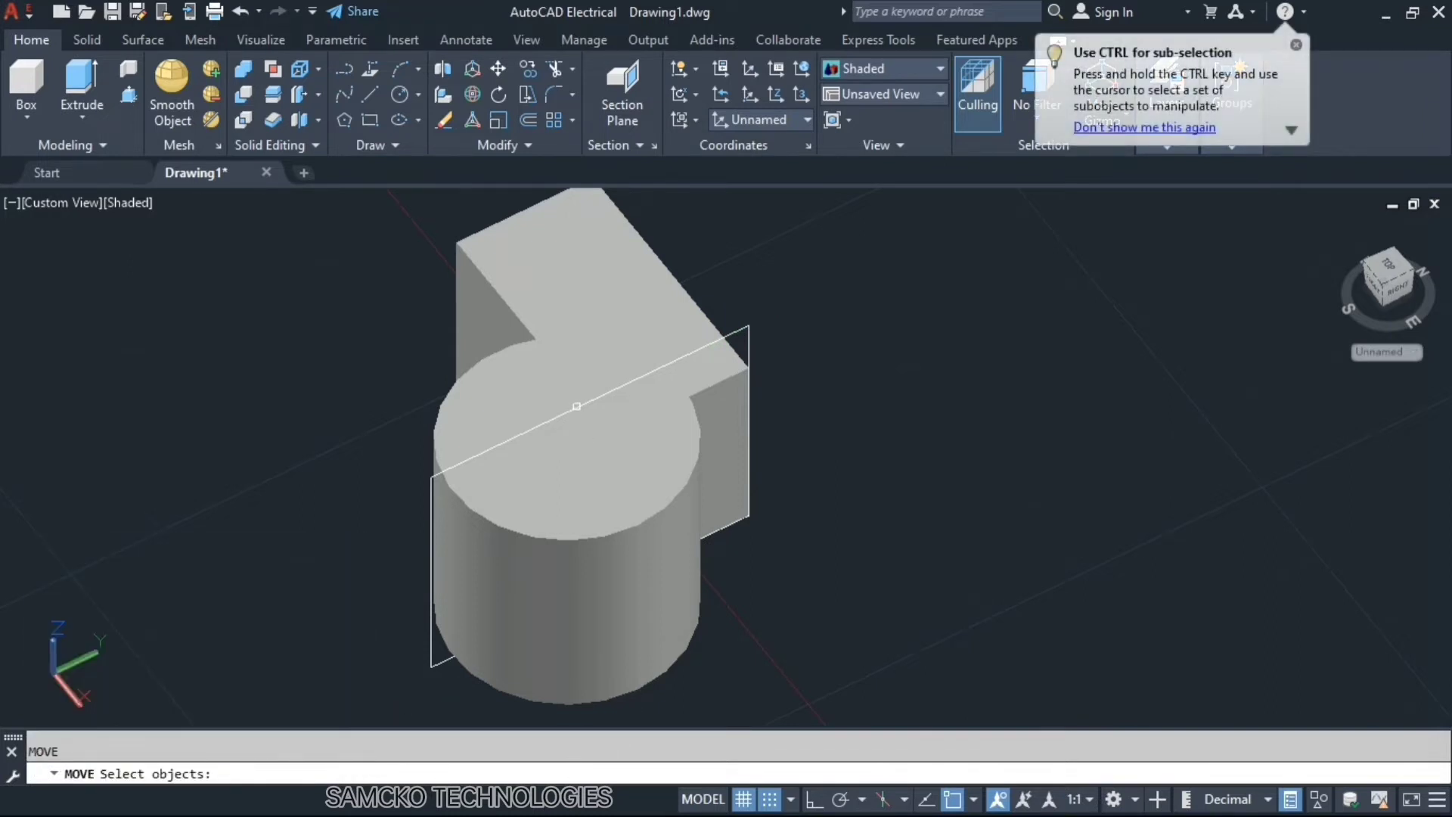
click(577, 406)
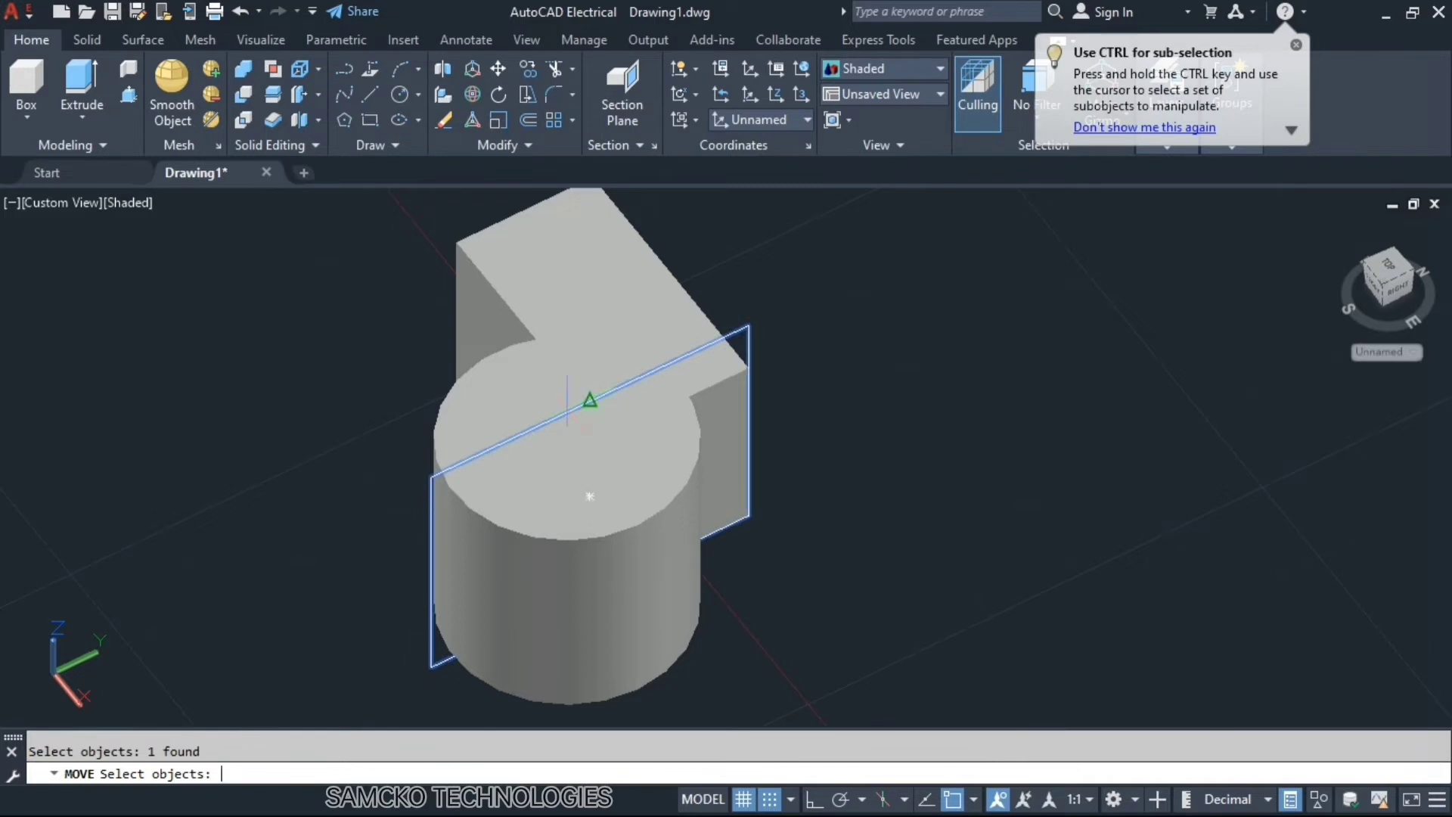
key(Return)
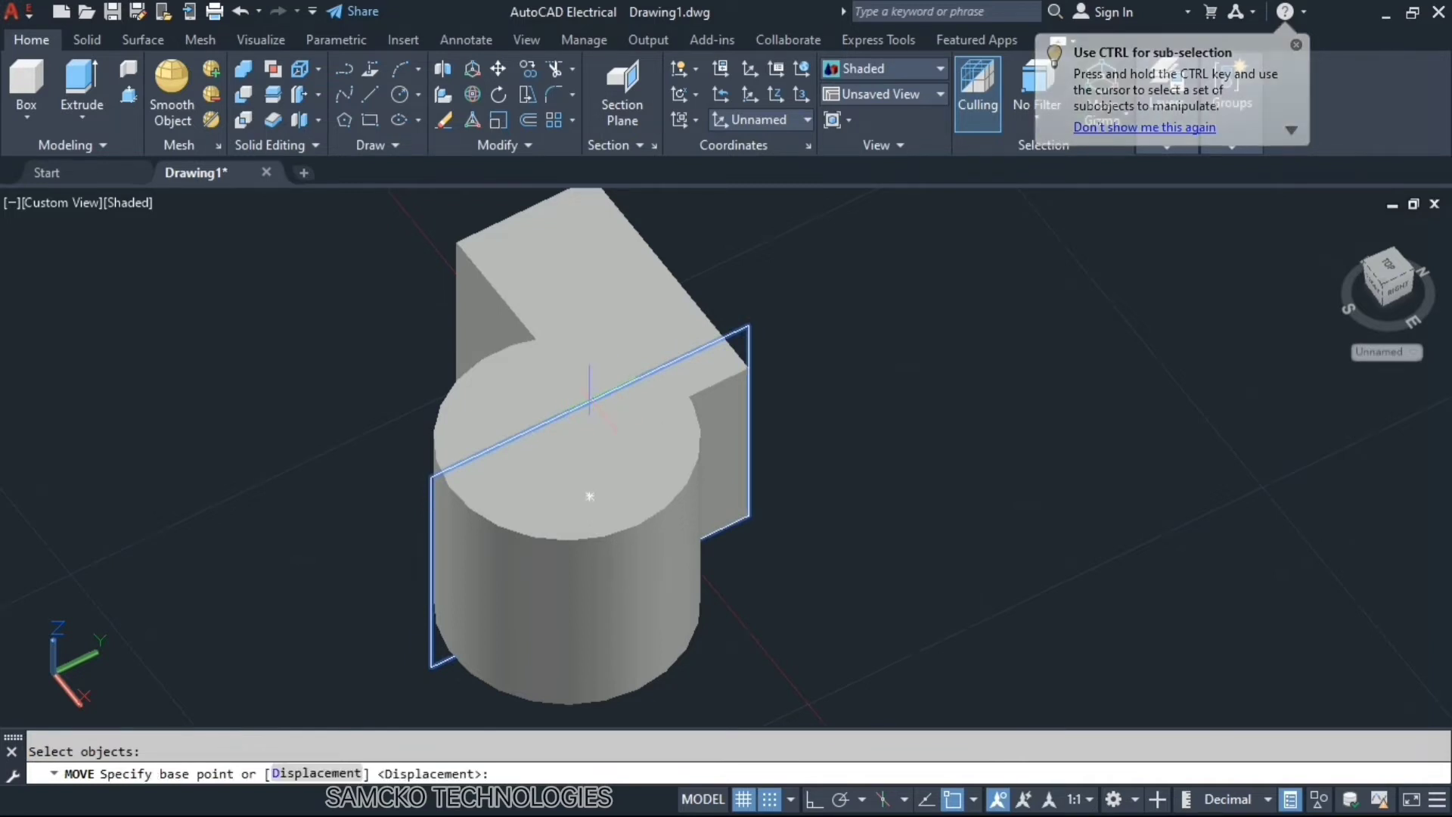
click(589, 402)
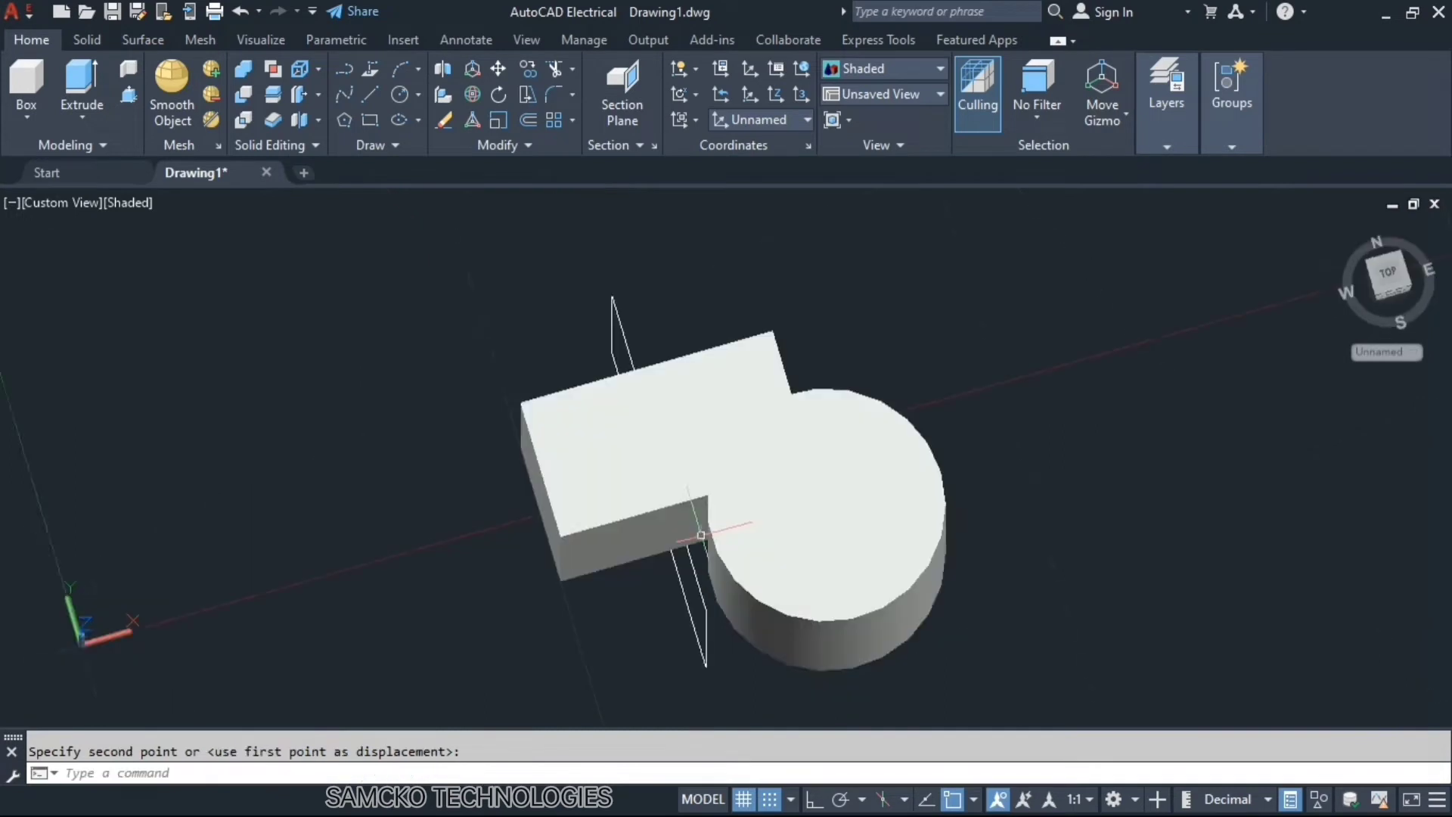
Step: Slice the box with the rectangular polyline as the planar object defining the slicing plane, keeping both sides
scroll(588, 229, up, 2)
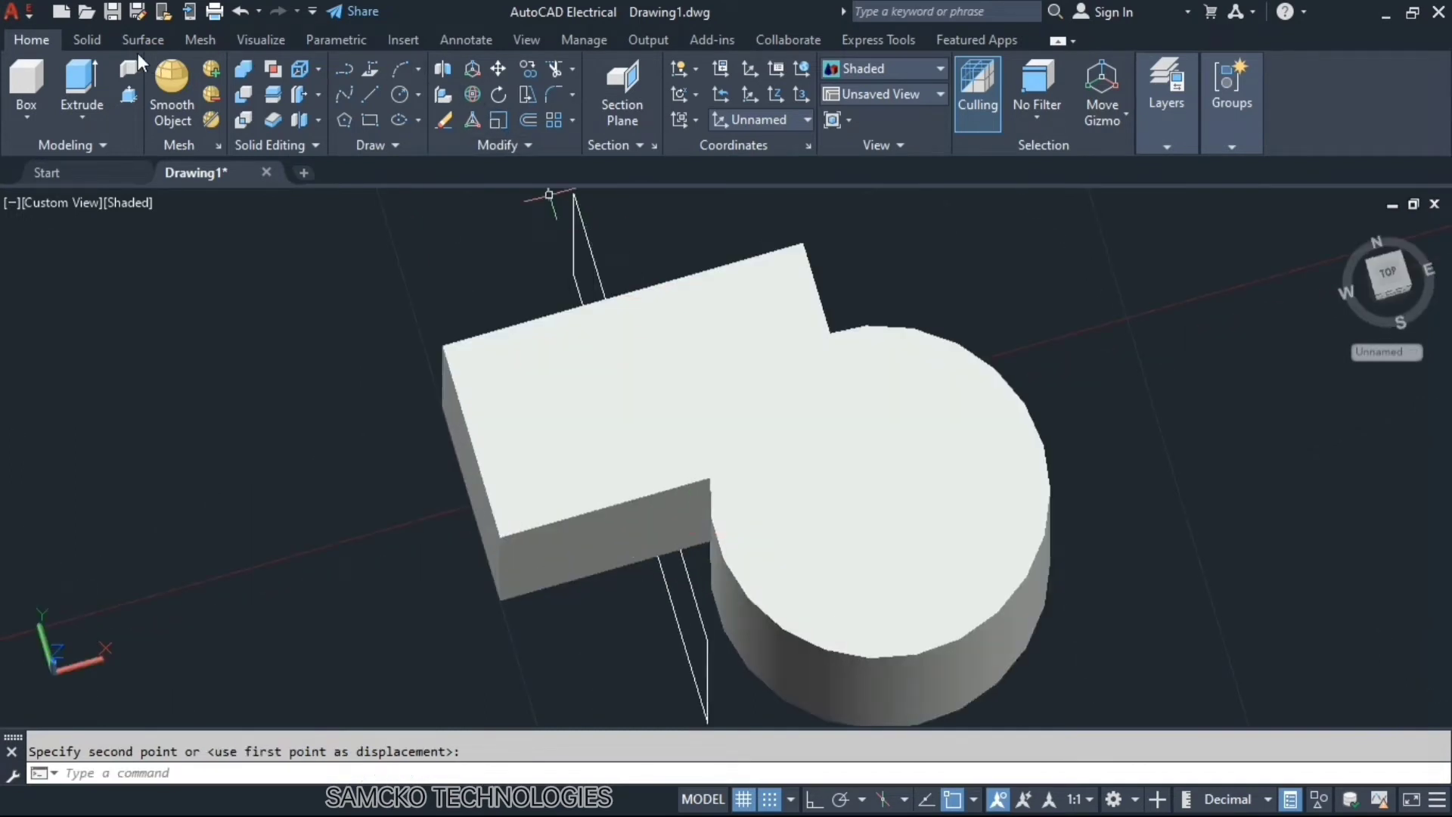
click(97, 42)
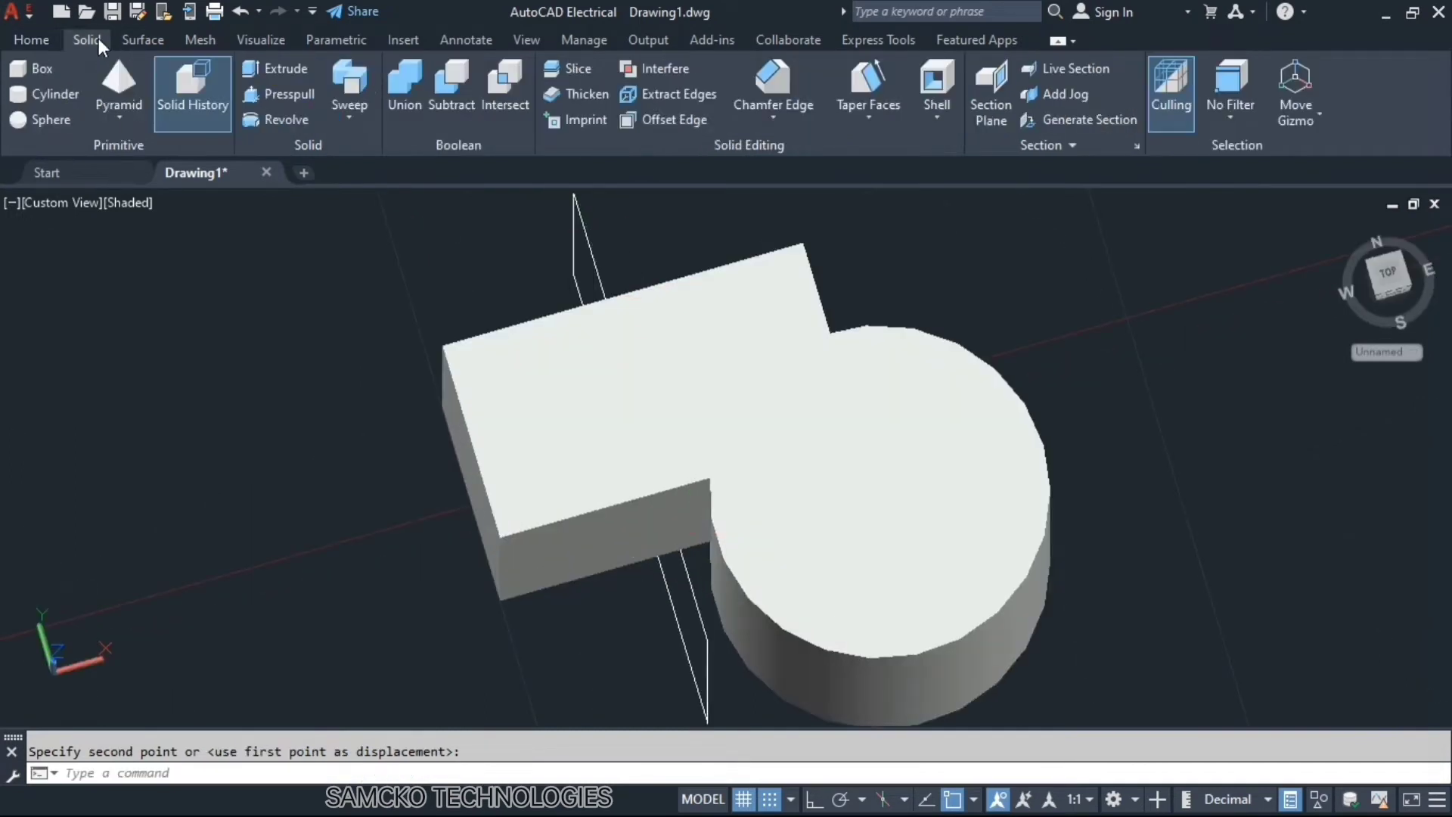
click(572, 68)
click(530, 456)
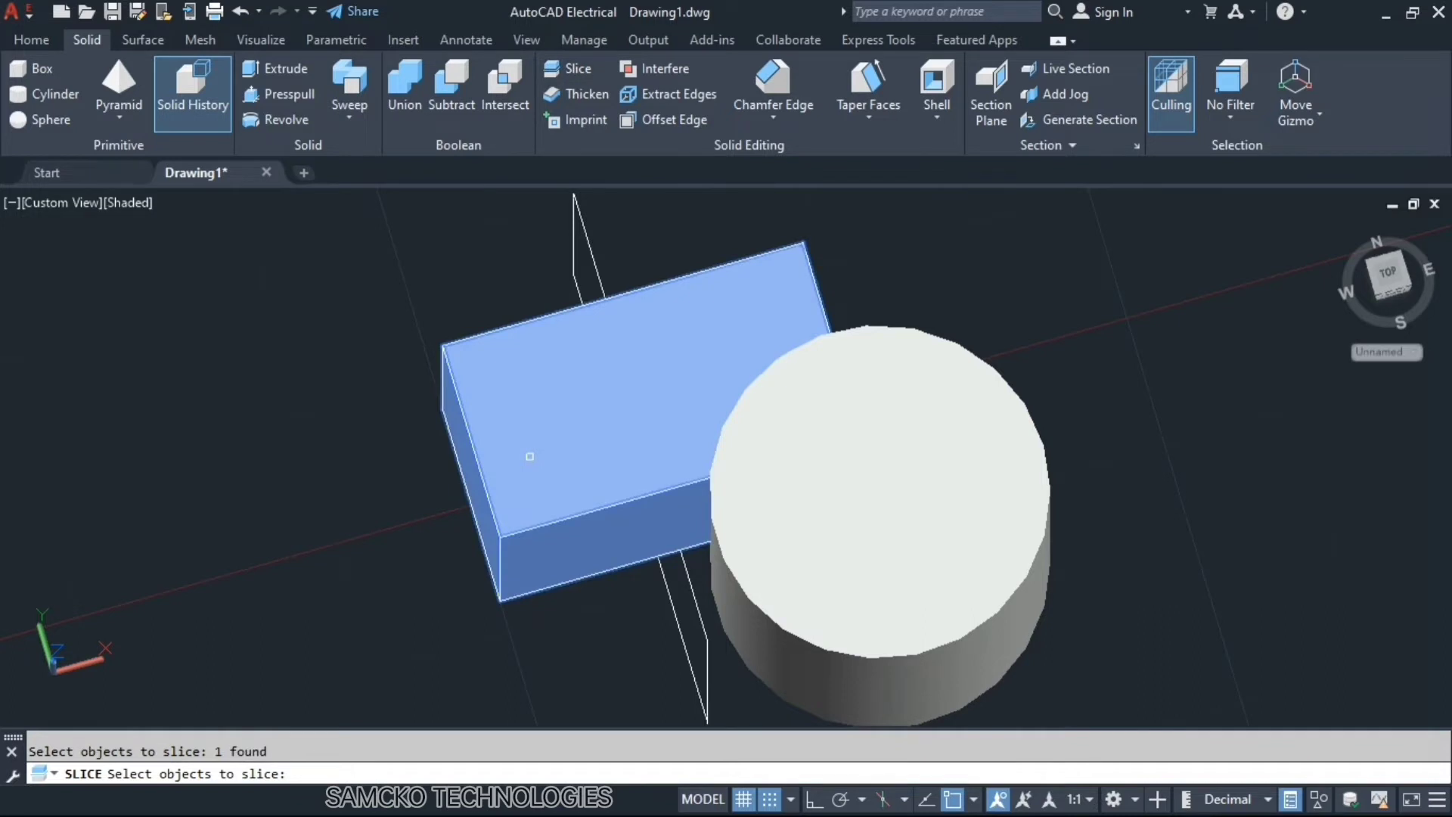
key(Return)
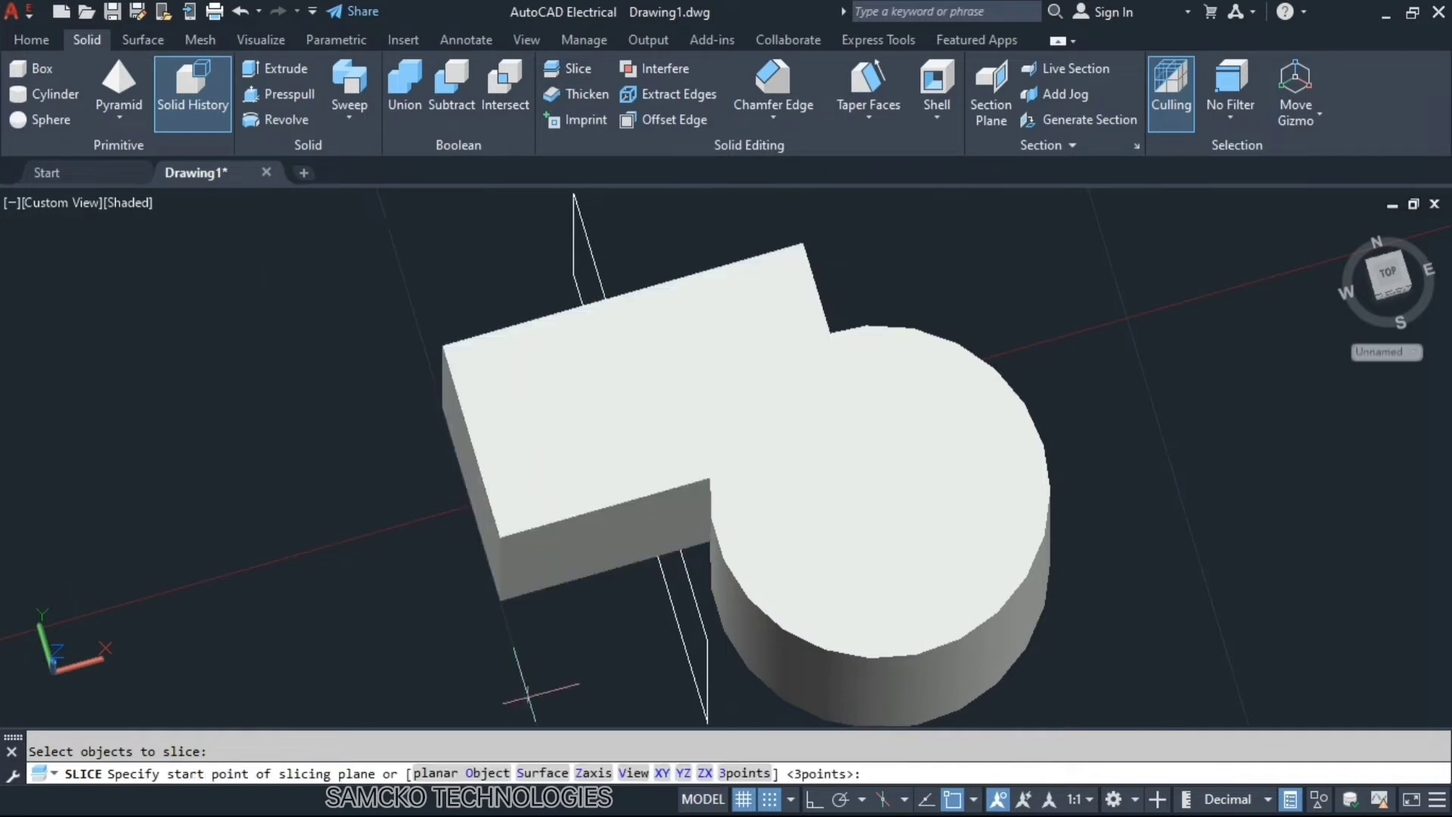
click(488, 773)
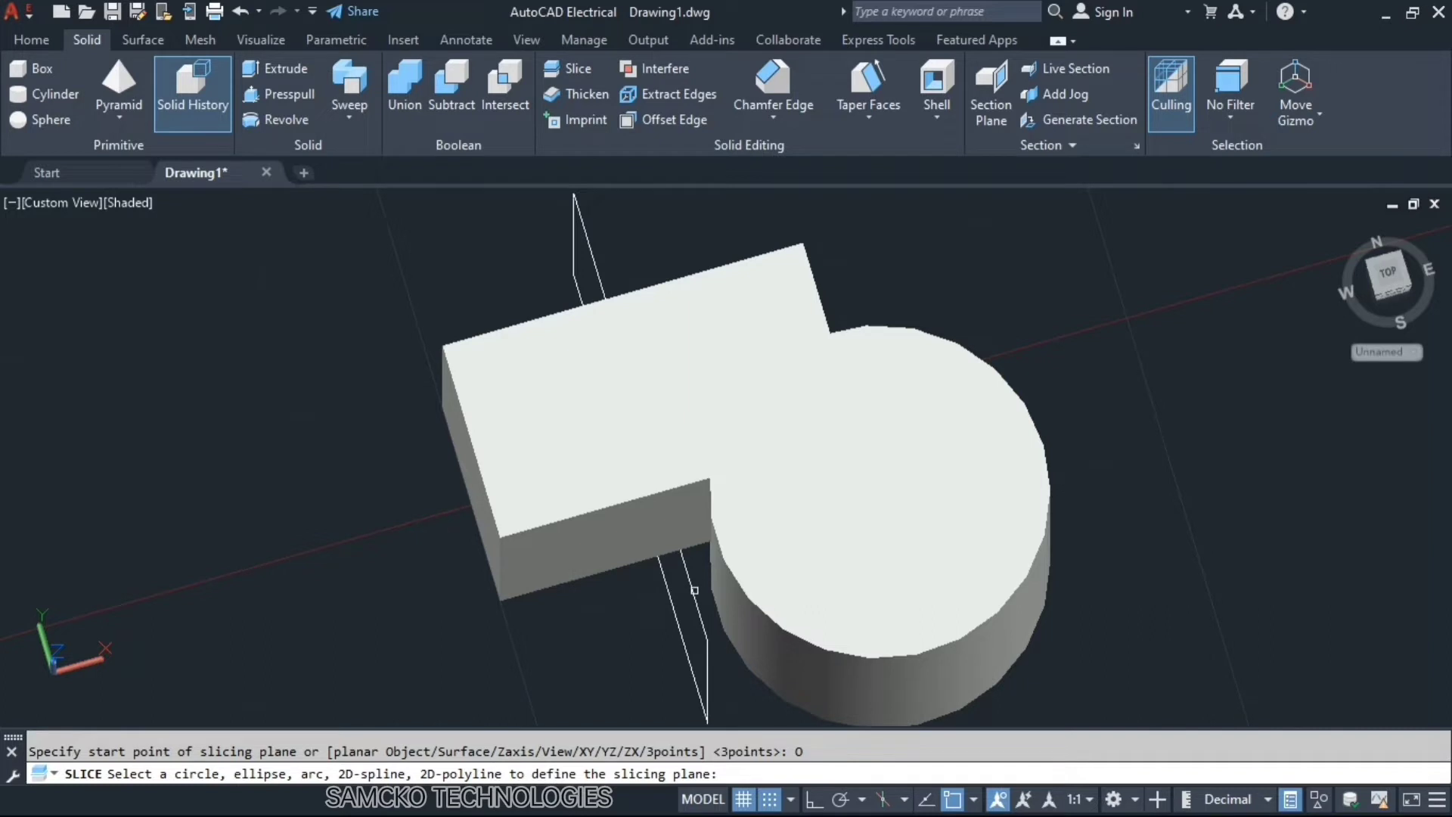
click(694, 590)
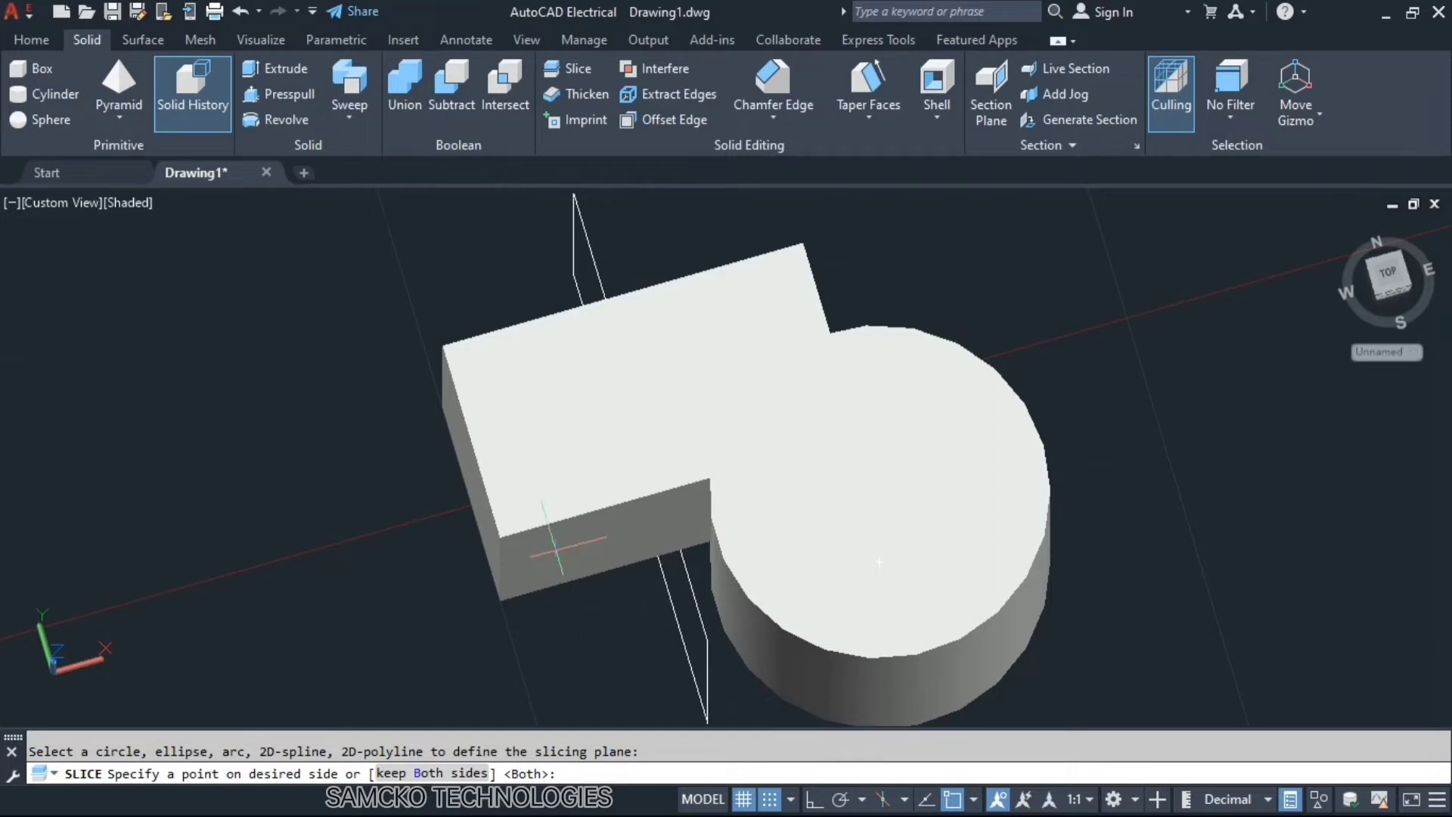
text(B)
key(Return)
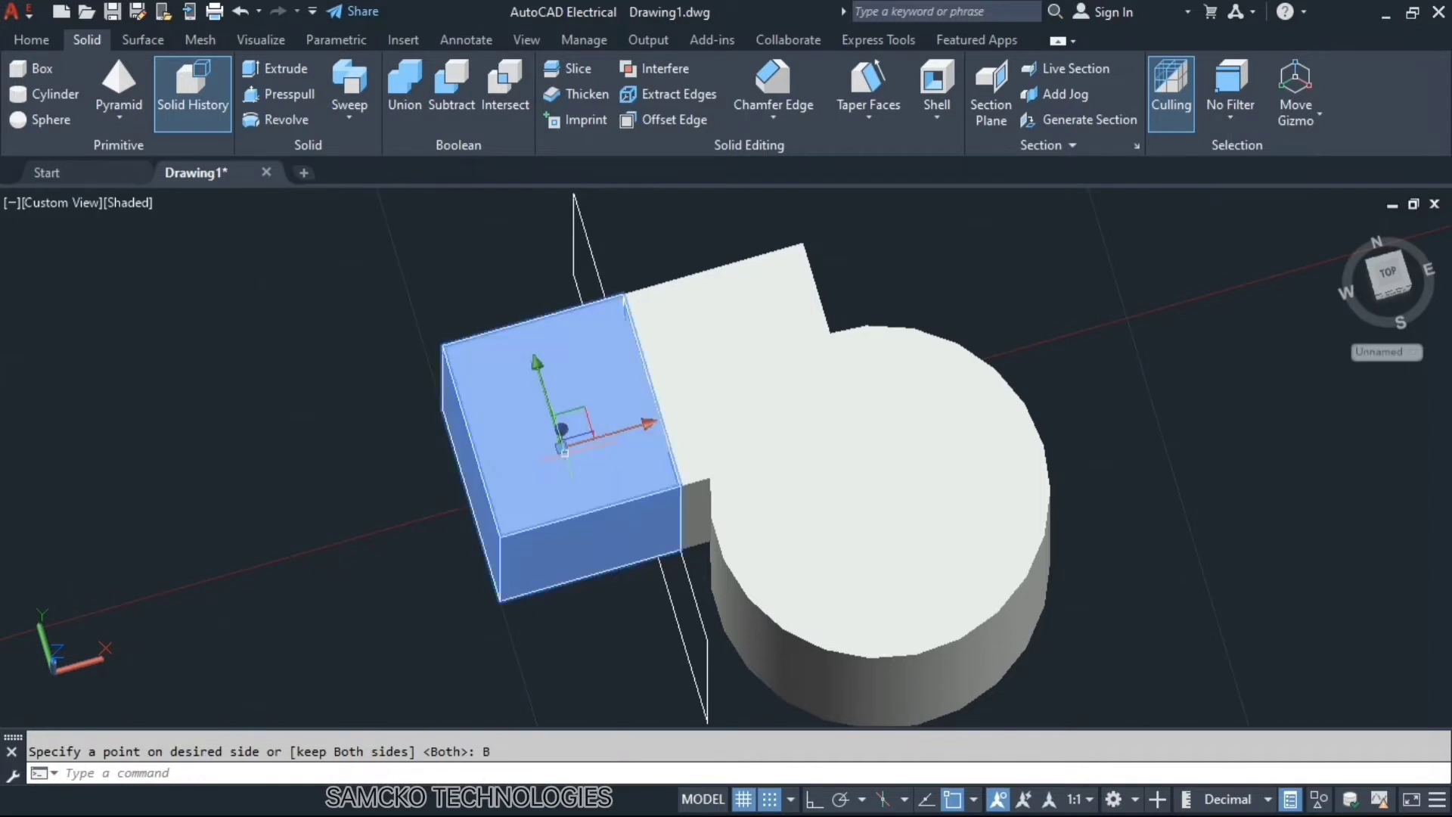
Step: Select the two pieces of the sliced box, together and individually, to check that they are separate solids
click(594, 446)
click(732, 373)
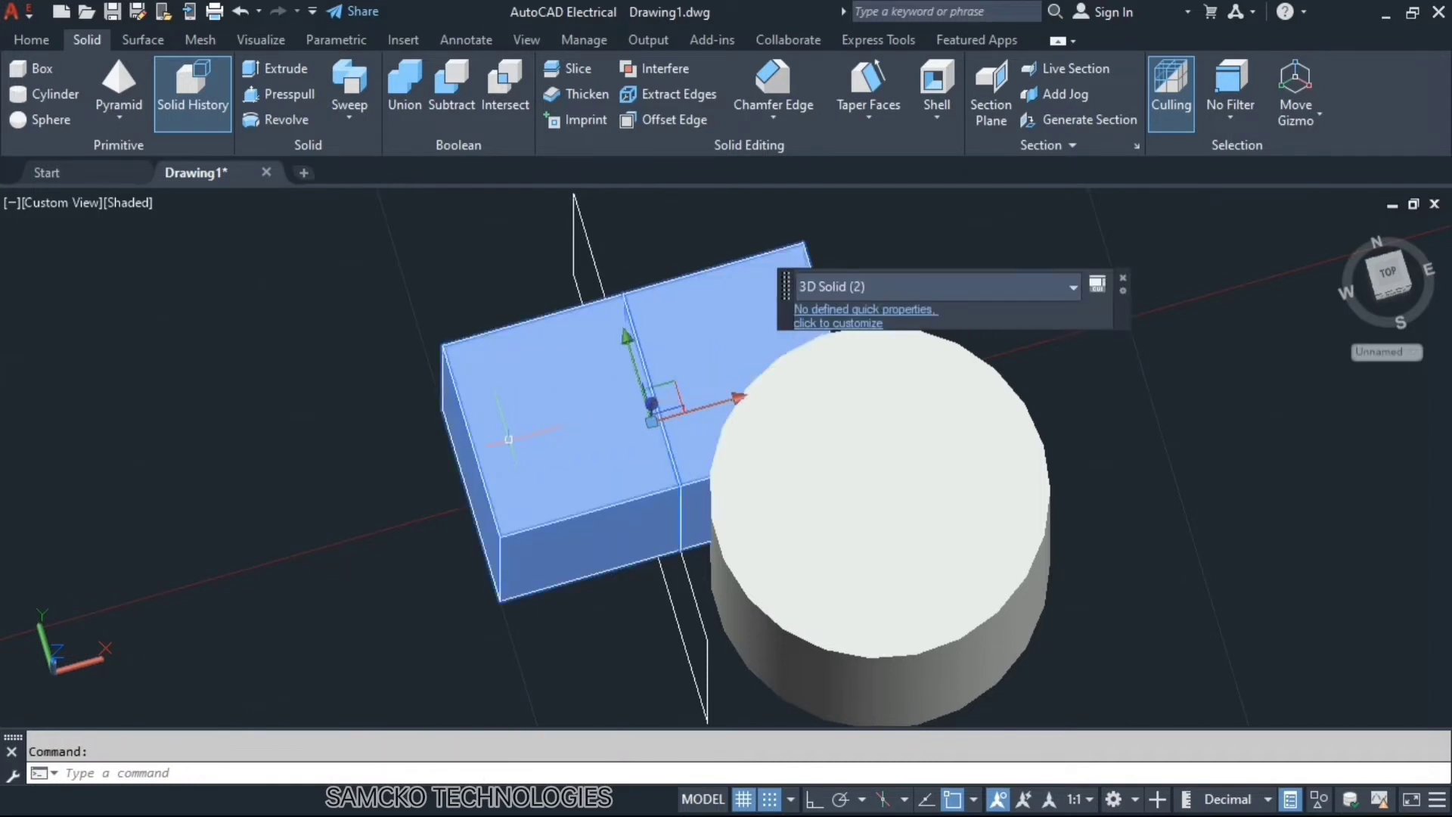
key(Escape)
click(529, 405)
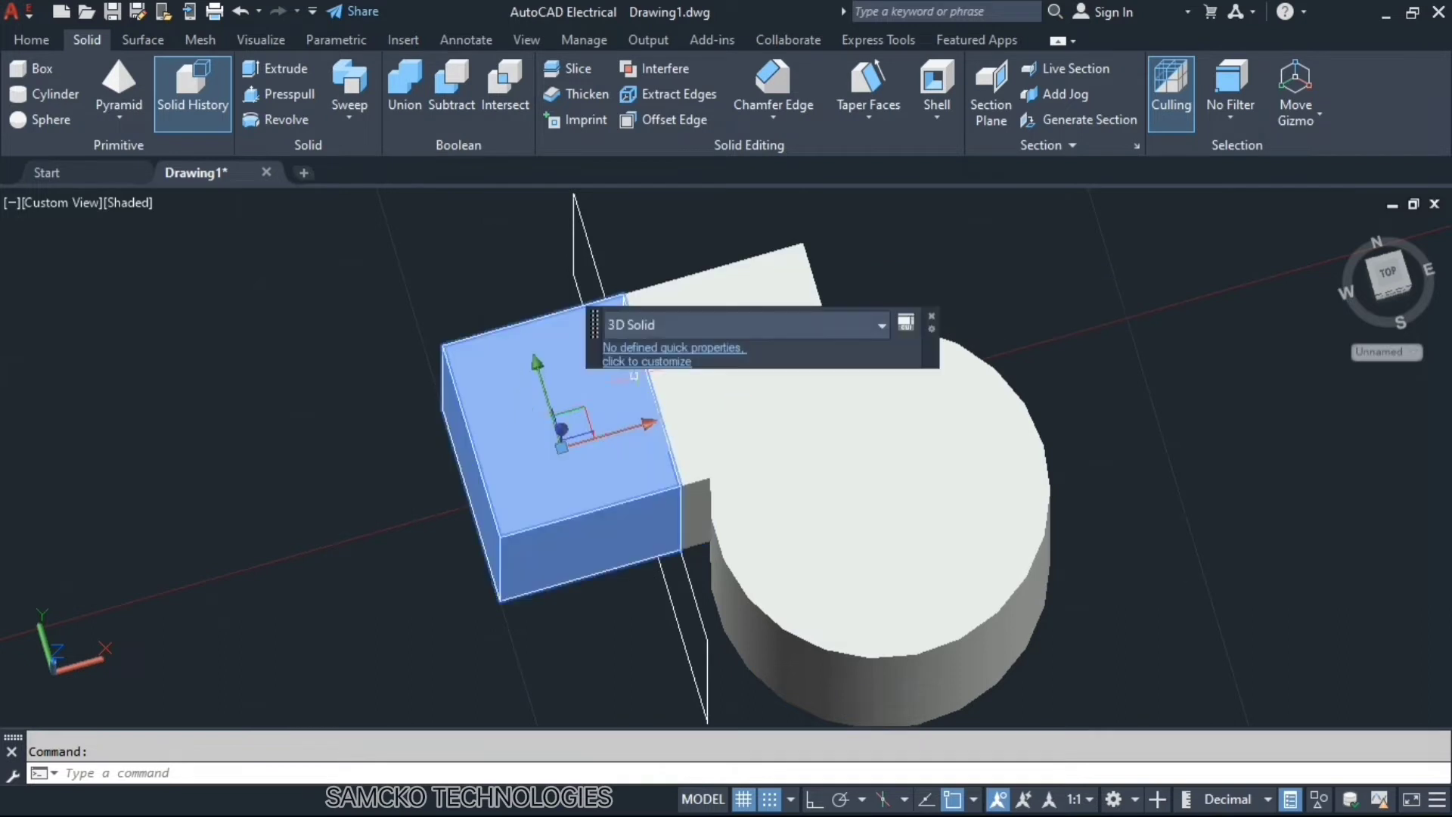
click(768, 269)
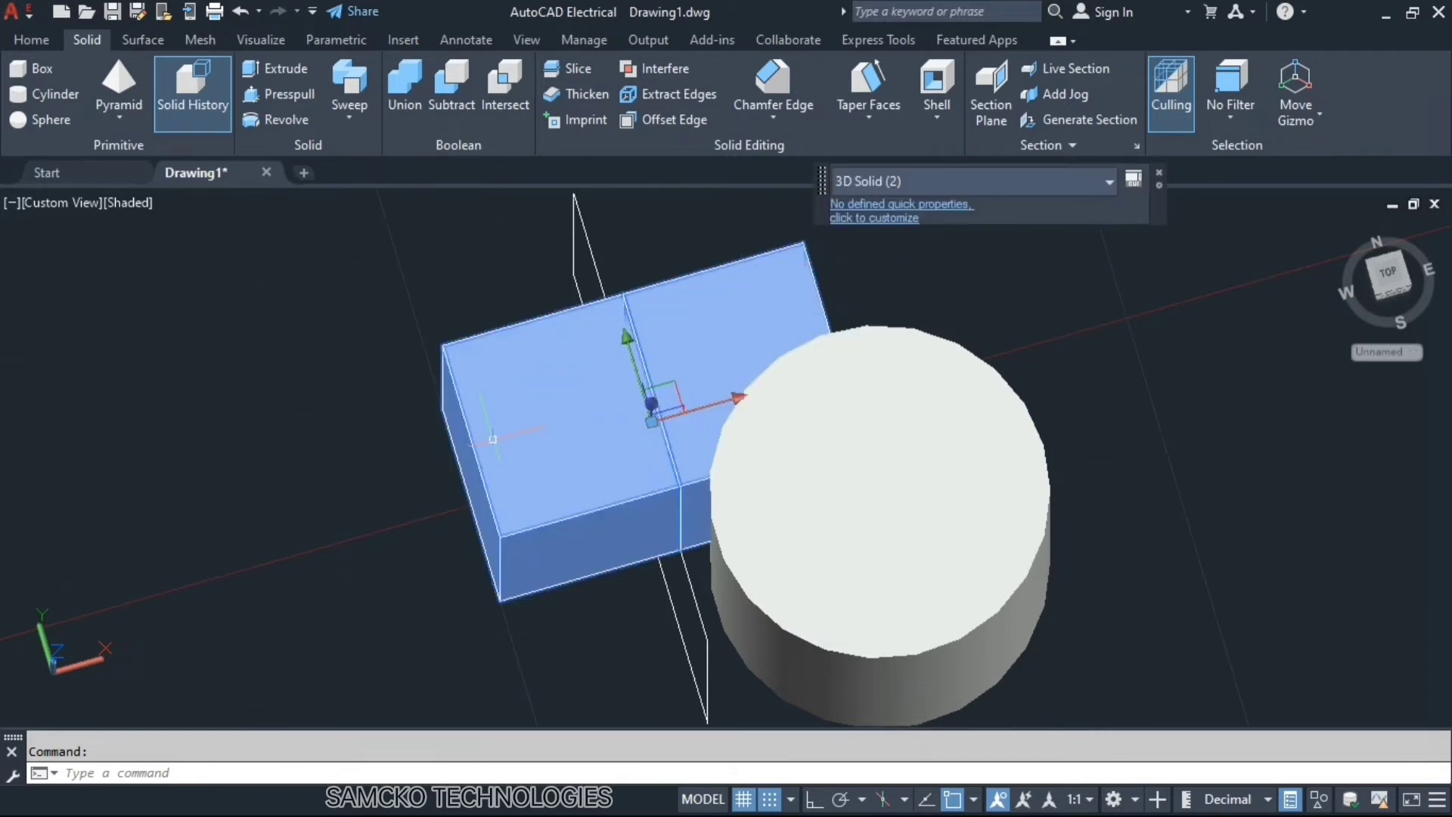
key(Escape)
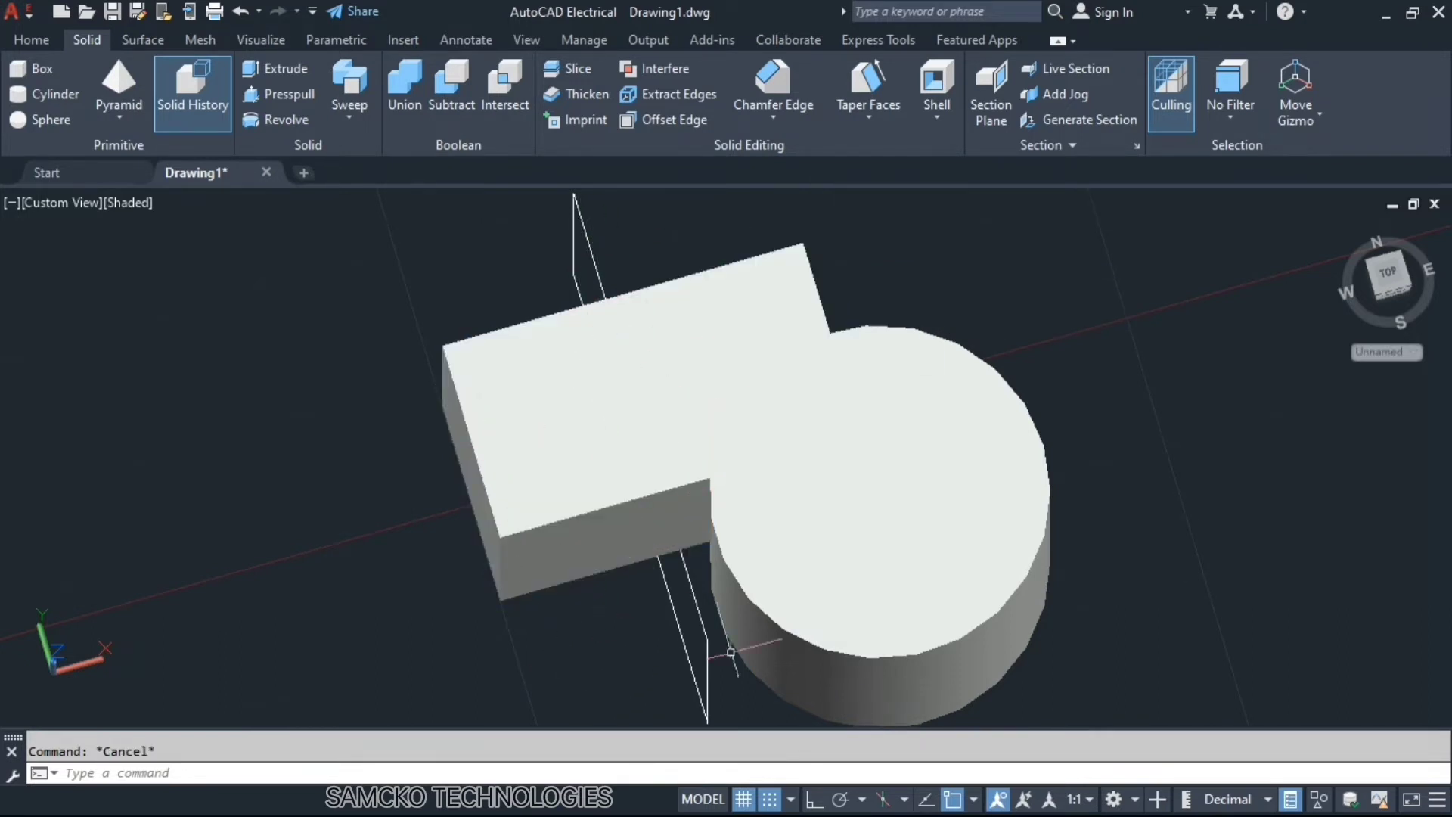
click(559, 438)
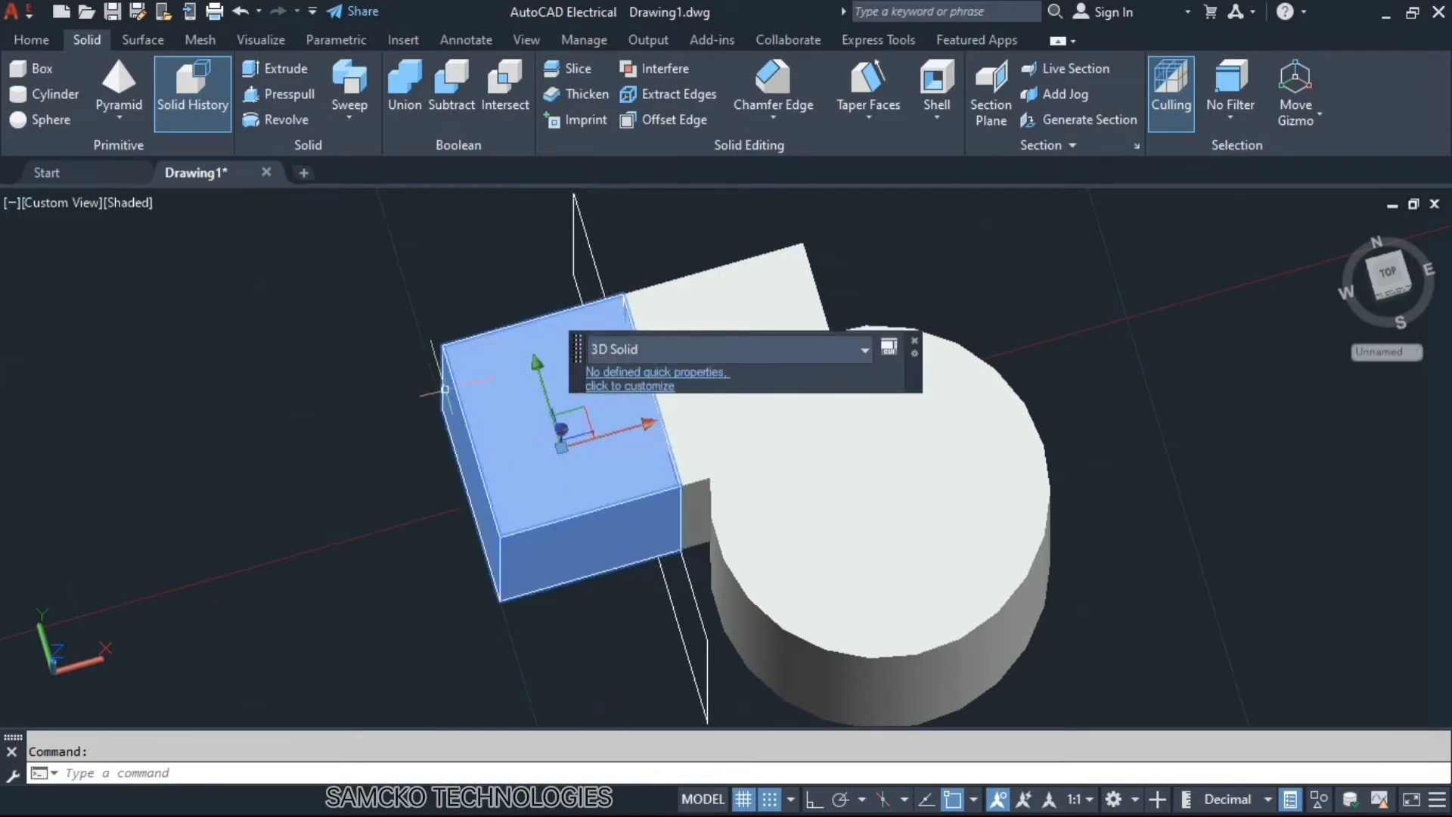
click(738, 294)
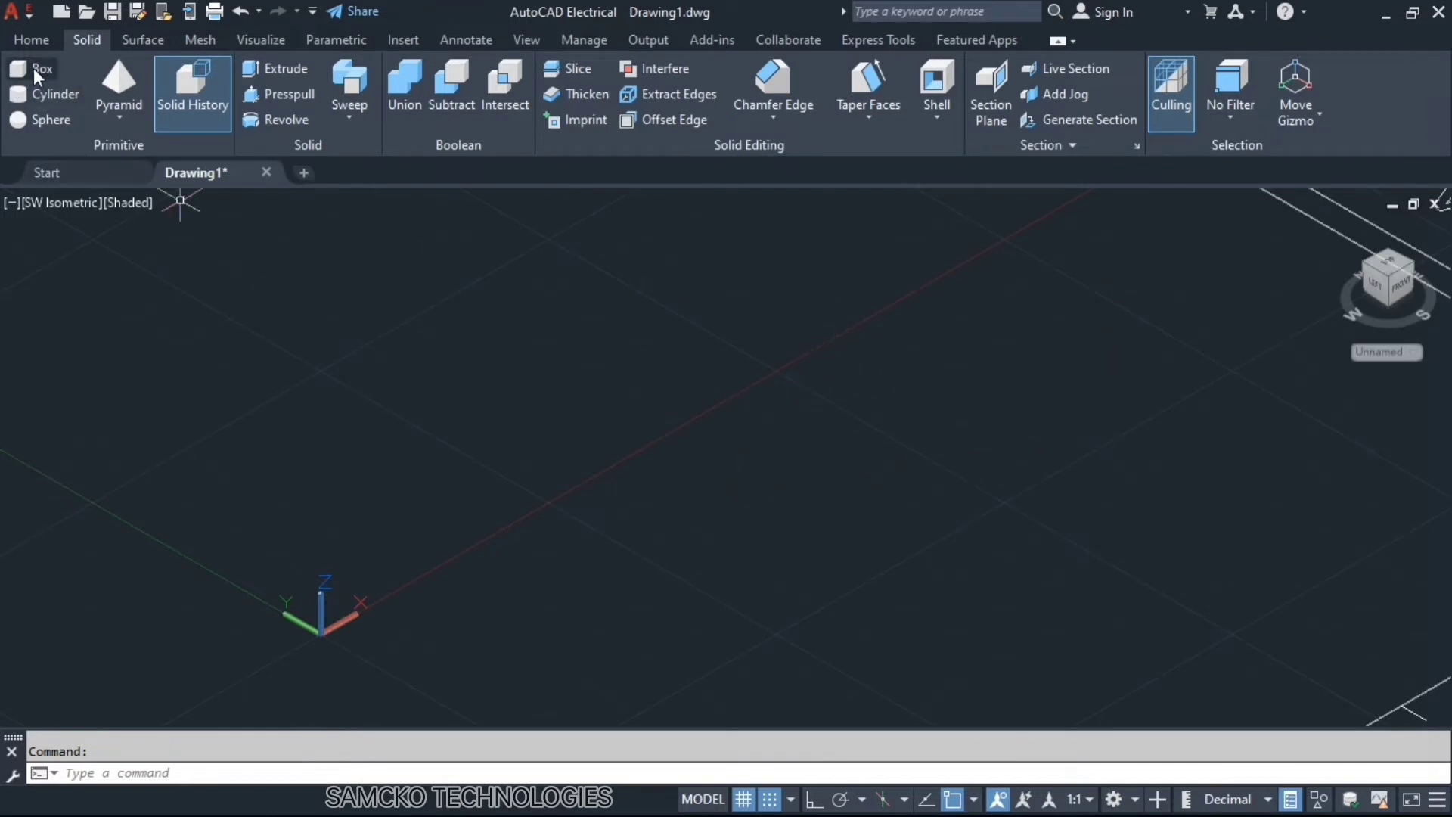
Step: Create a new upright cylinder in an empty area near the origin, with its height greater than its base diameter
click(47, 96)
click(605, 482)
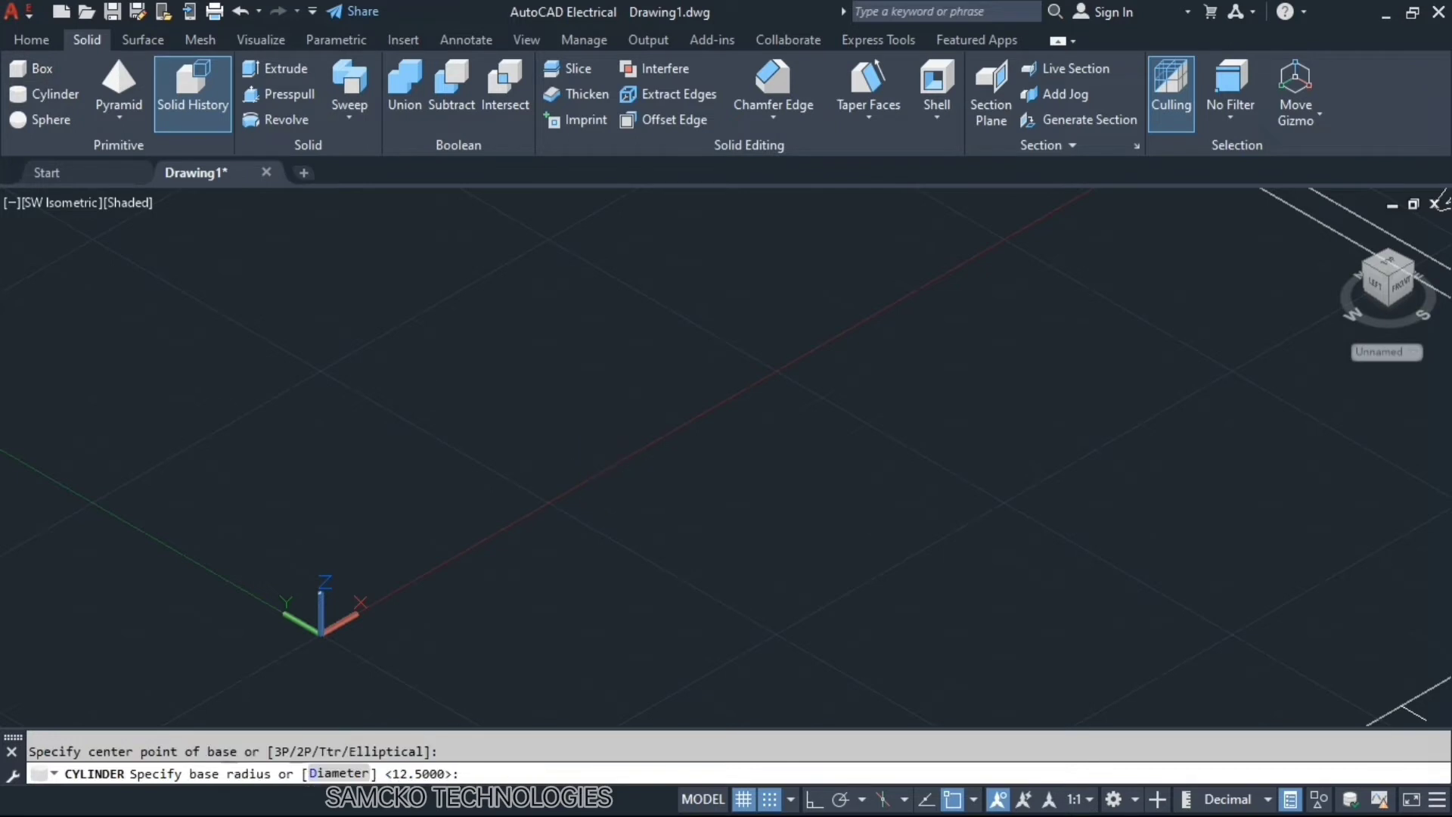
click(711, 501)
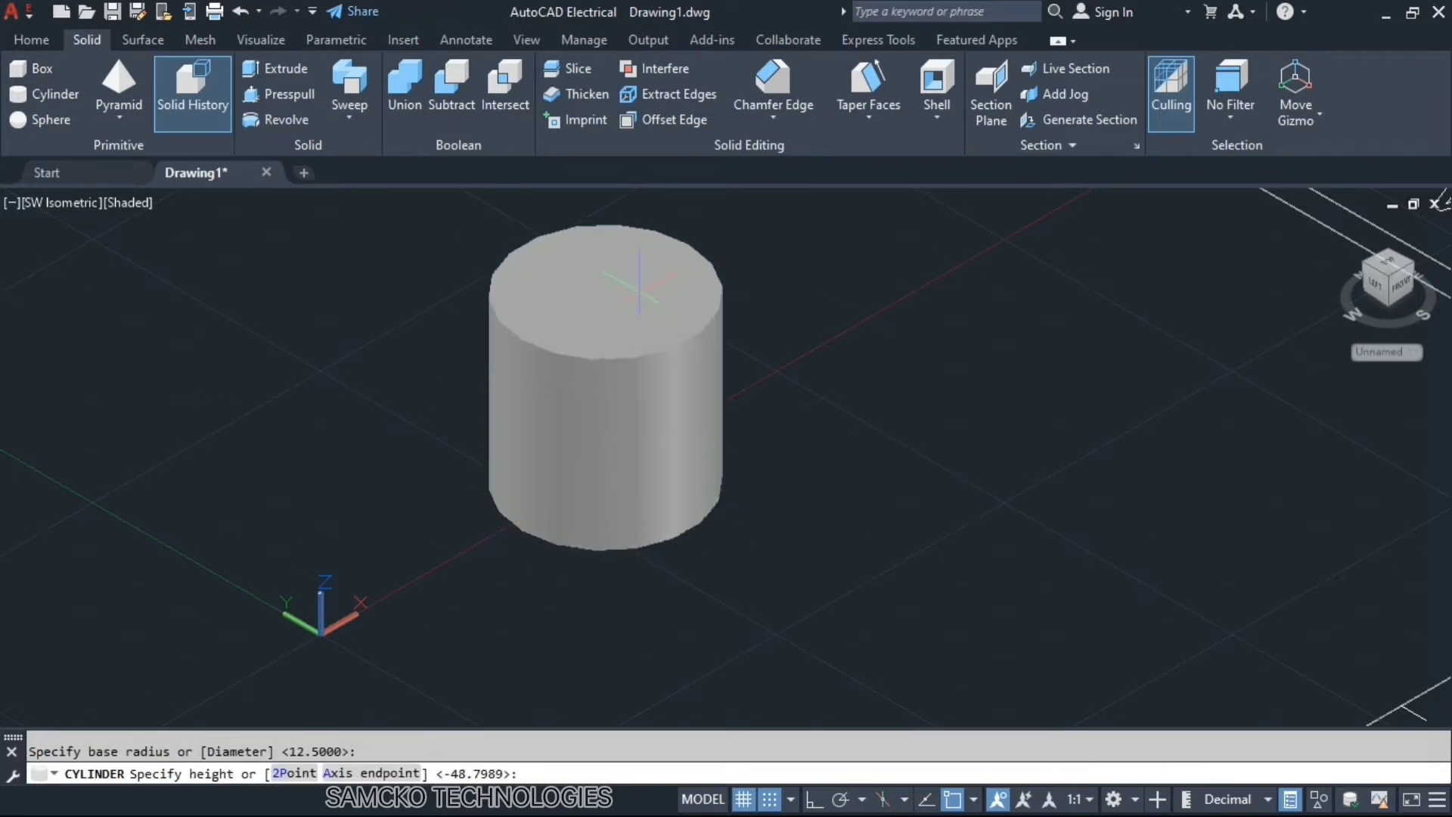
click(640, 250)
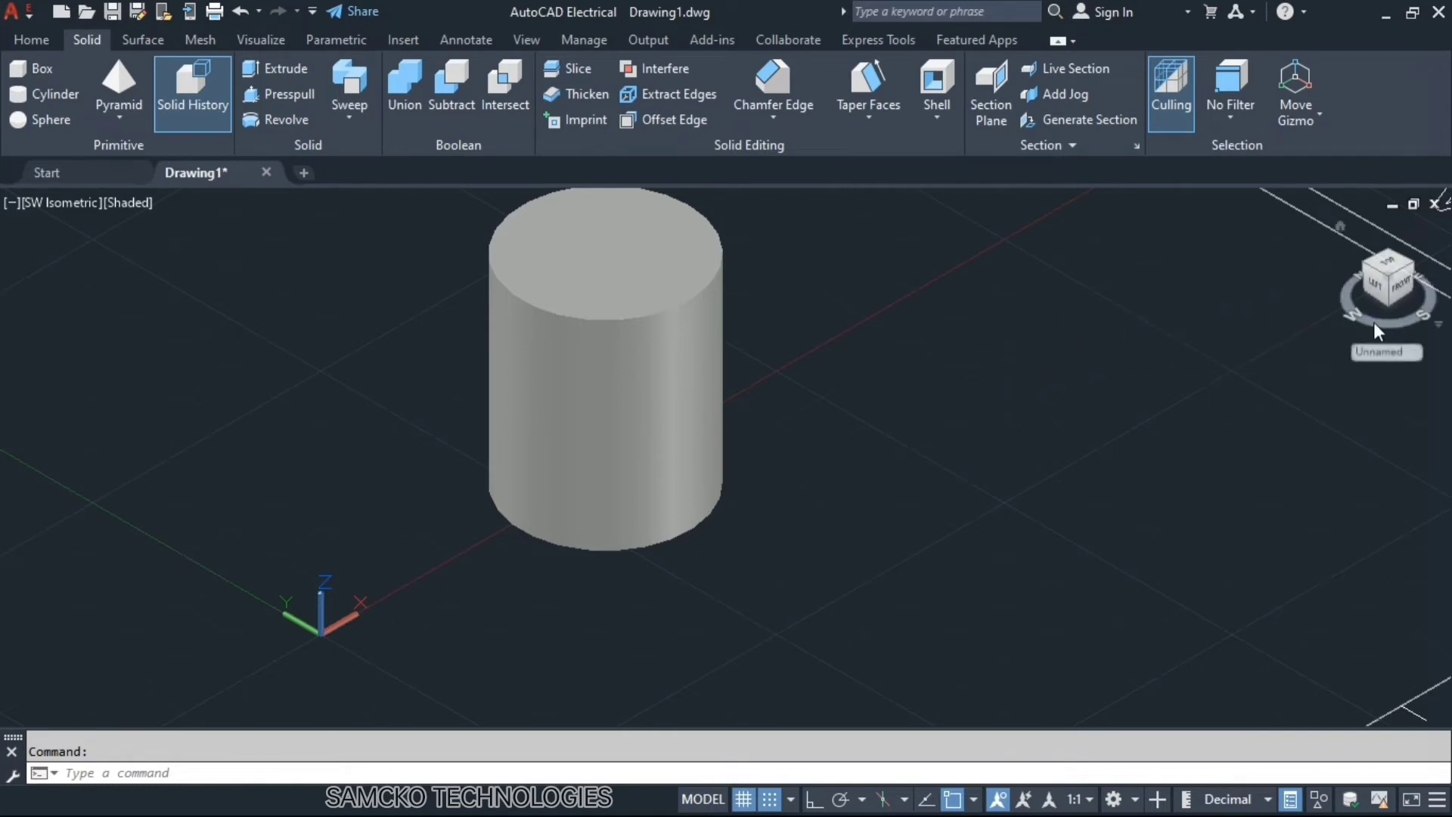
Step: Draw a wavy four-point spline in the Front view, crossing the cylinder at mid-height and extending past both sides
click(1399, 292)
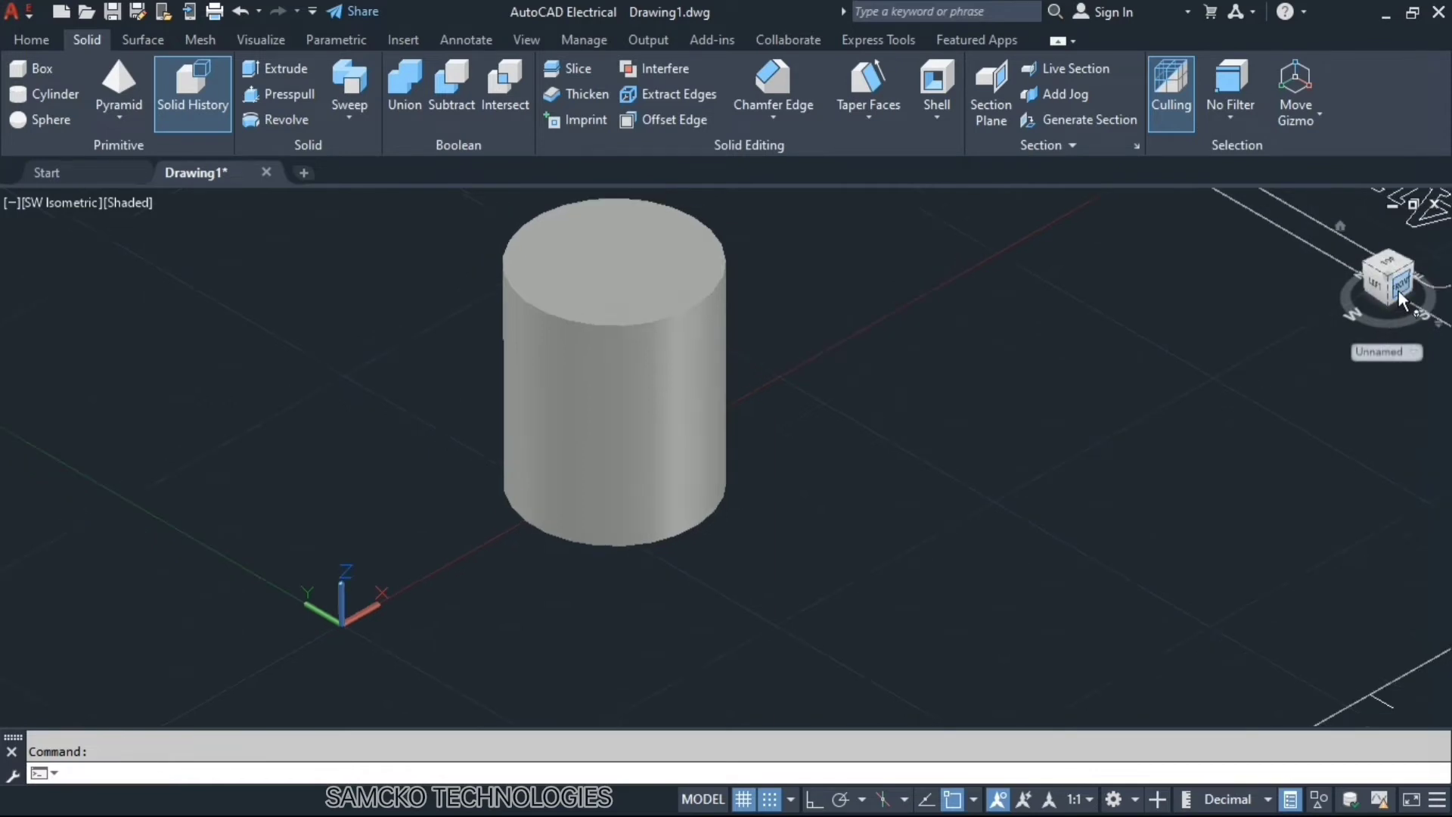
scroll(813, 482, up, 5)
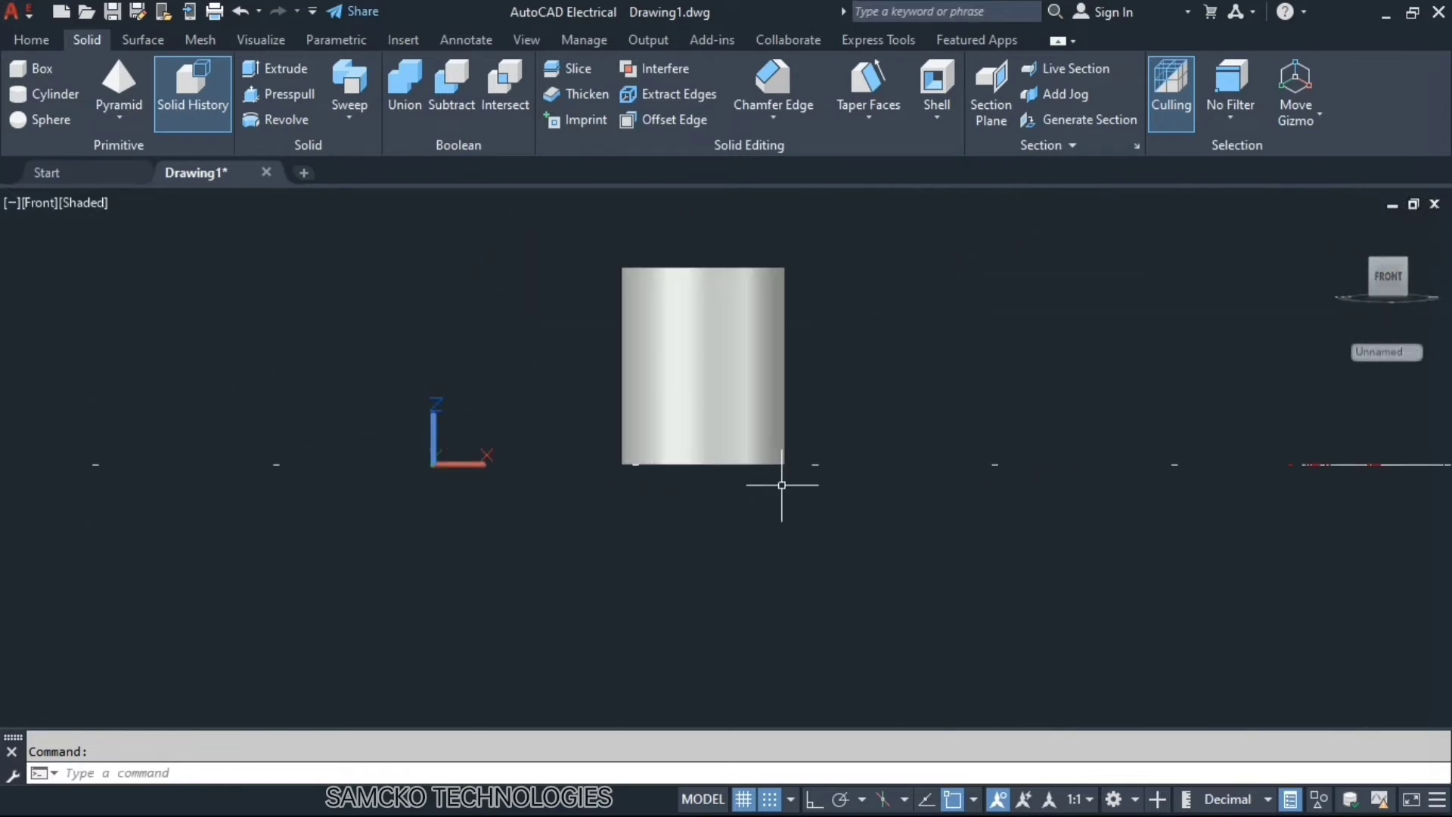
click(47, 54)
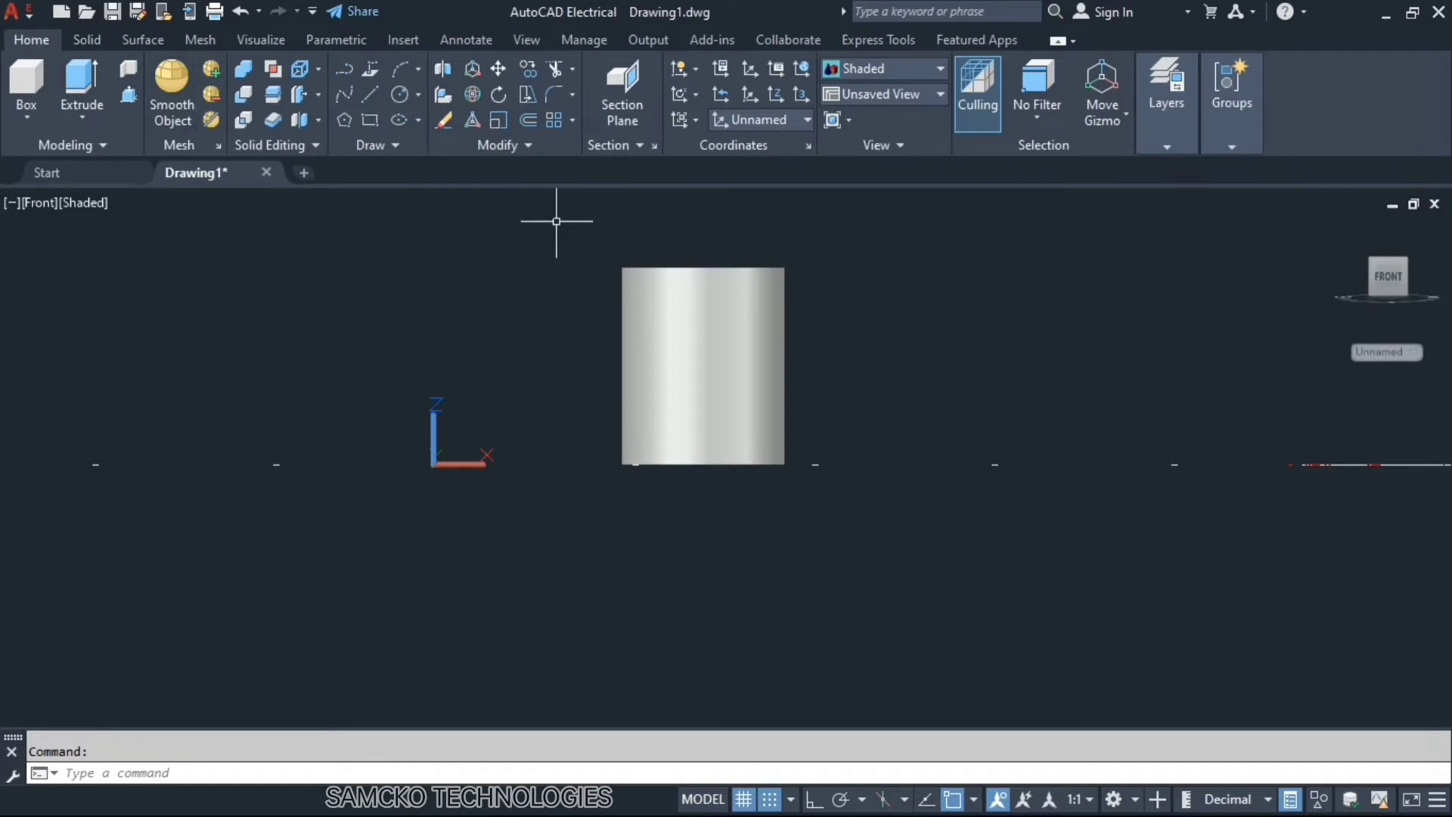
scroll(605, 220, up, 1)
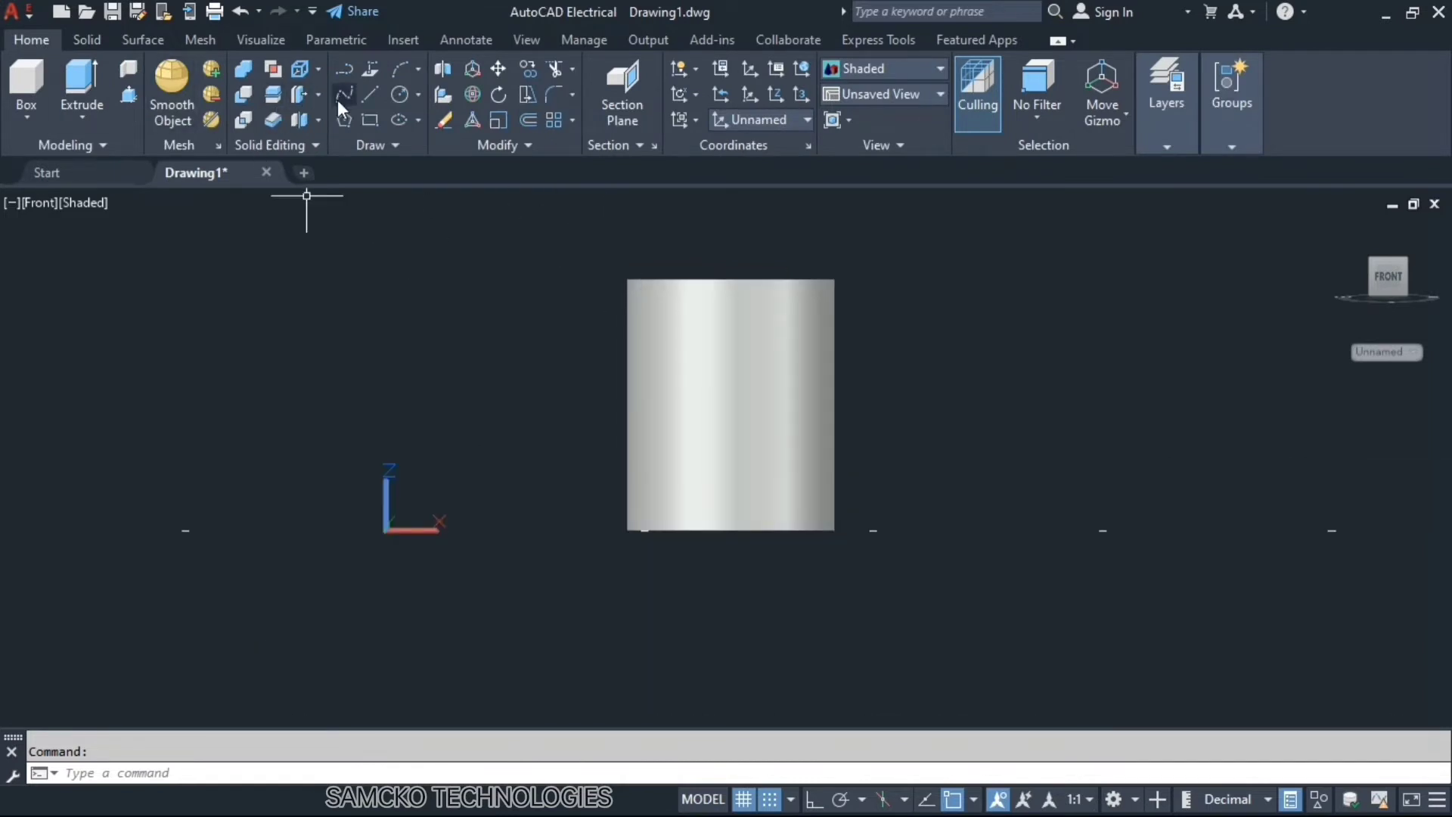
click(587, 392)
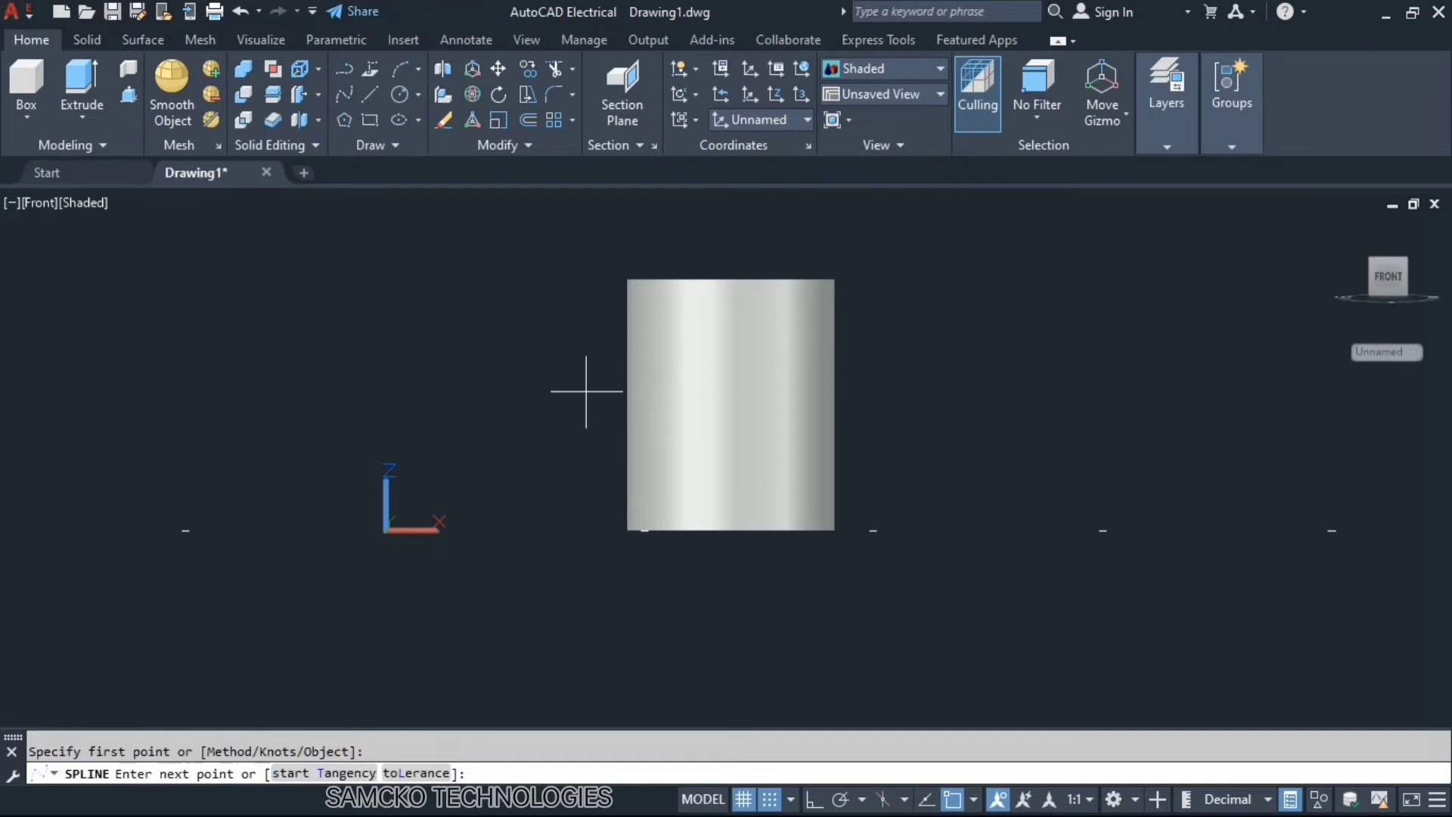
click(686, 350)
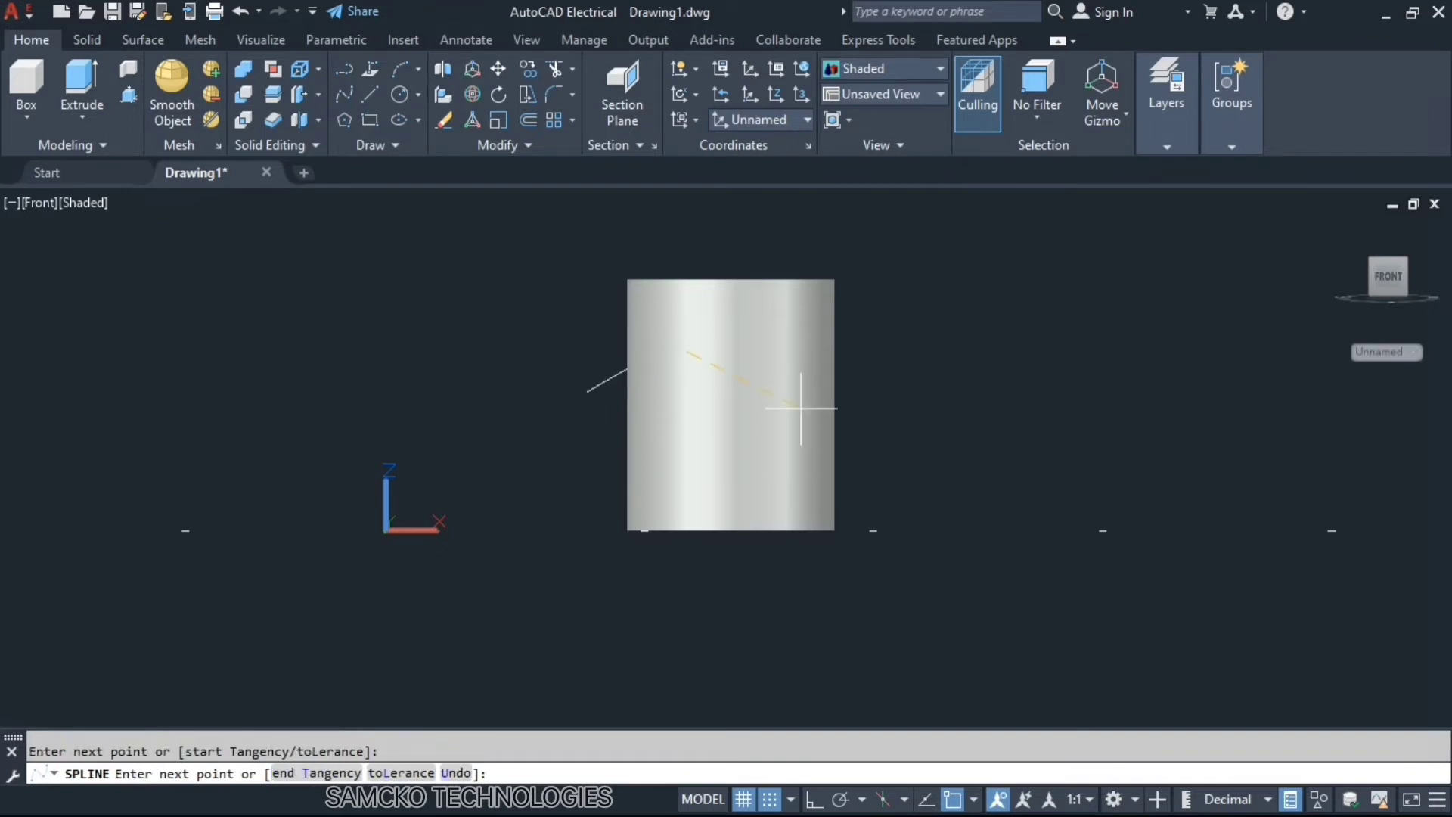
click(840, 405)
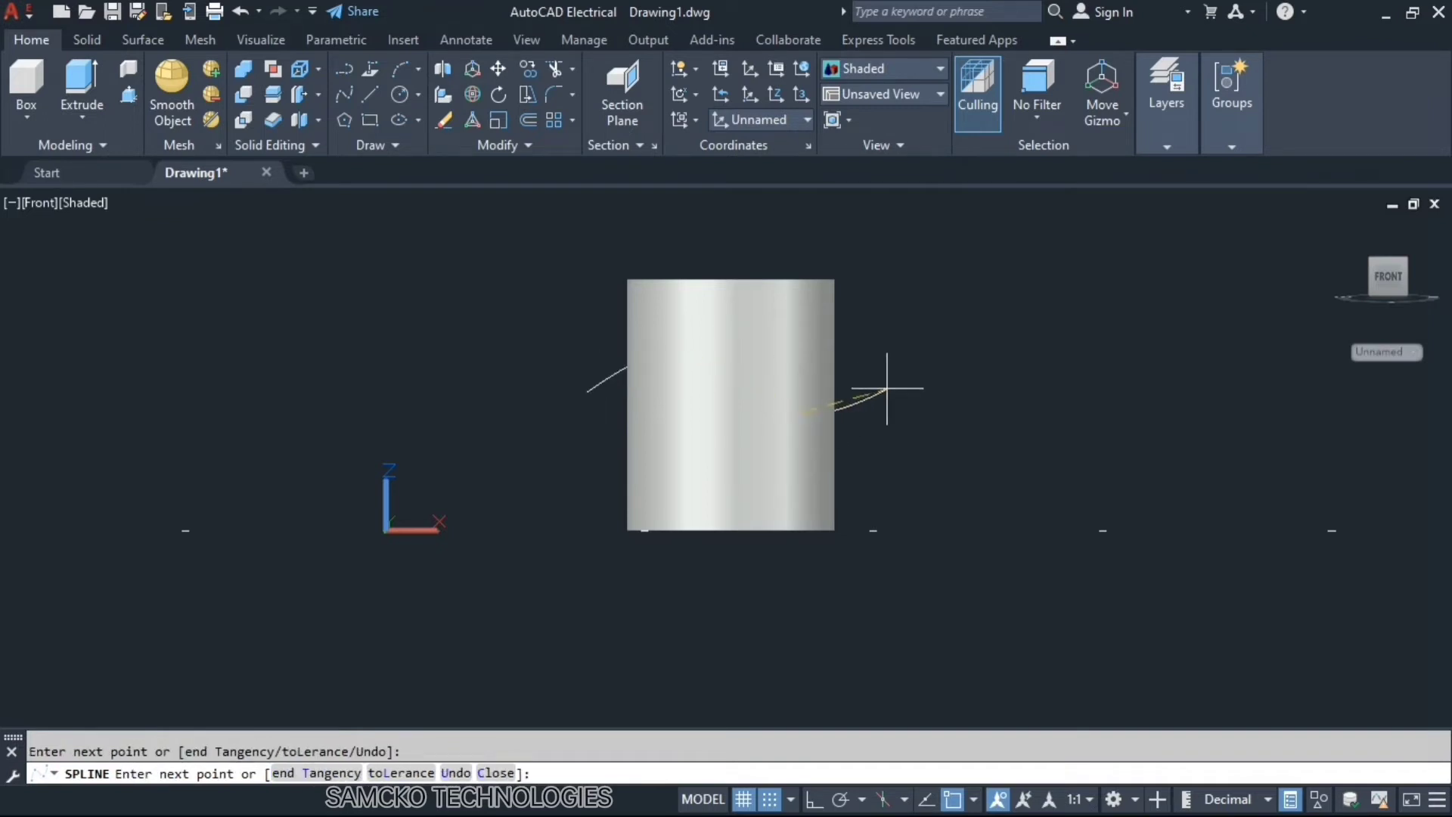
click(885, 389)
key(Return)
key(Return)
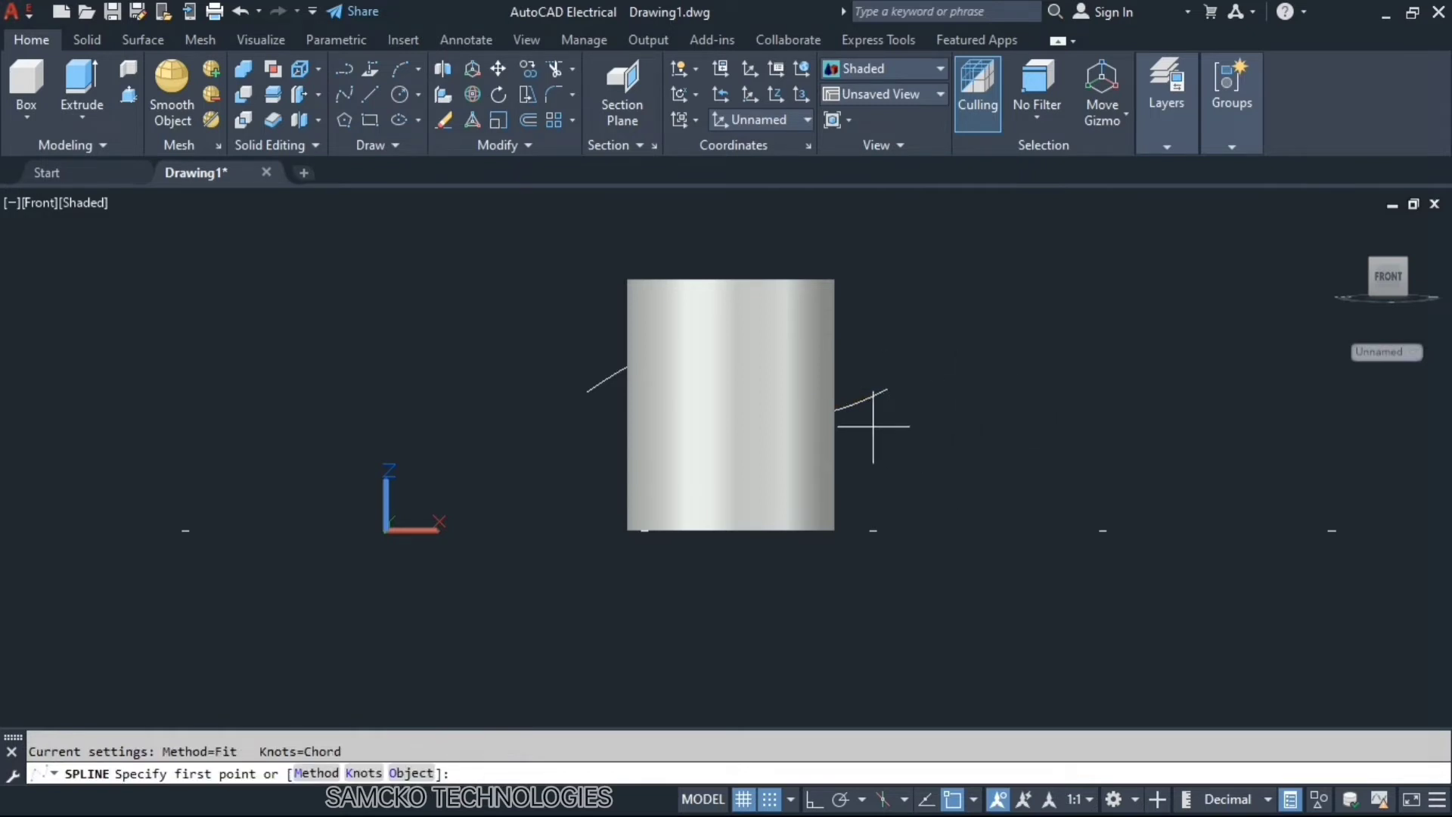
Step: Extrude the spline horizontally into a curved surface that passes through the cylinder and extends well beyond it
shift+middle_drag(874, 427, 802, 489)
shift+middle_drag(781, 493, 790, 490)
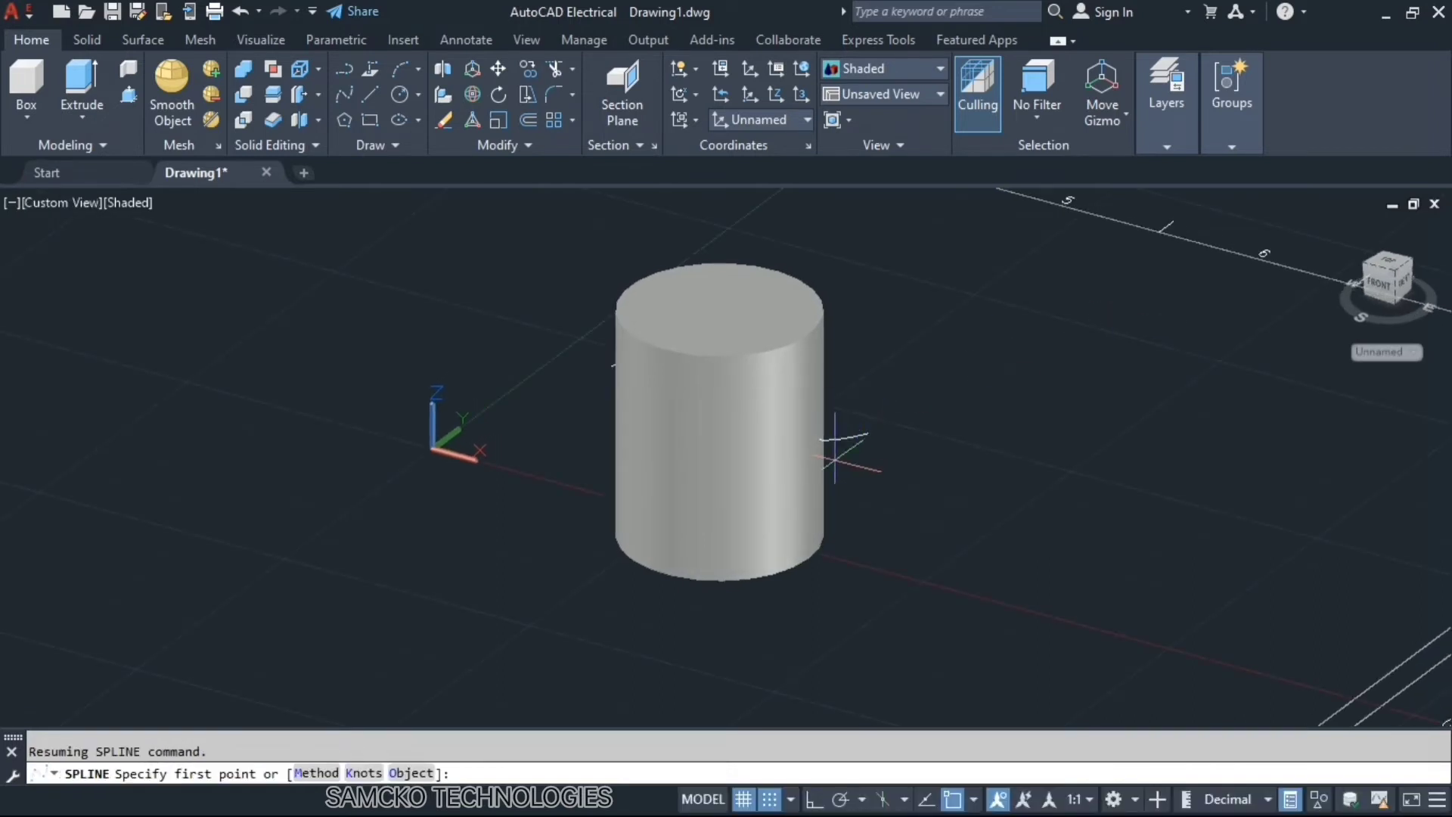
shift+middle_drag(835, 450, 529, 298)
middle_drag(569, 246, 658, 466)
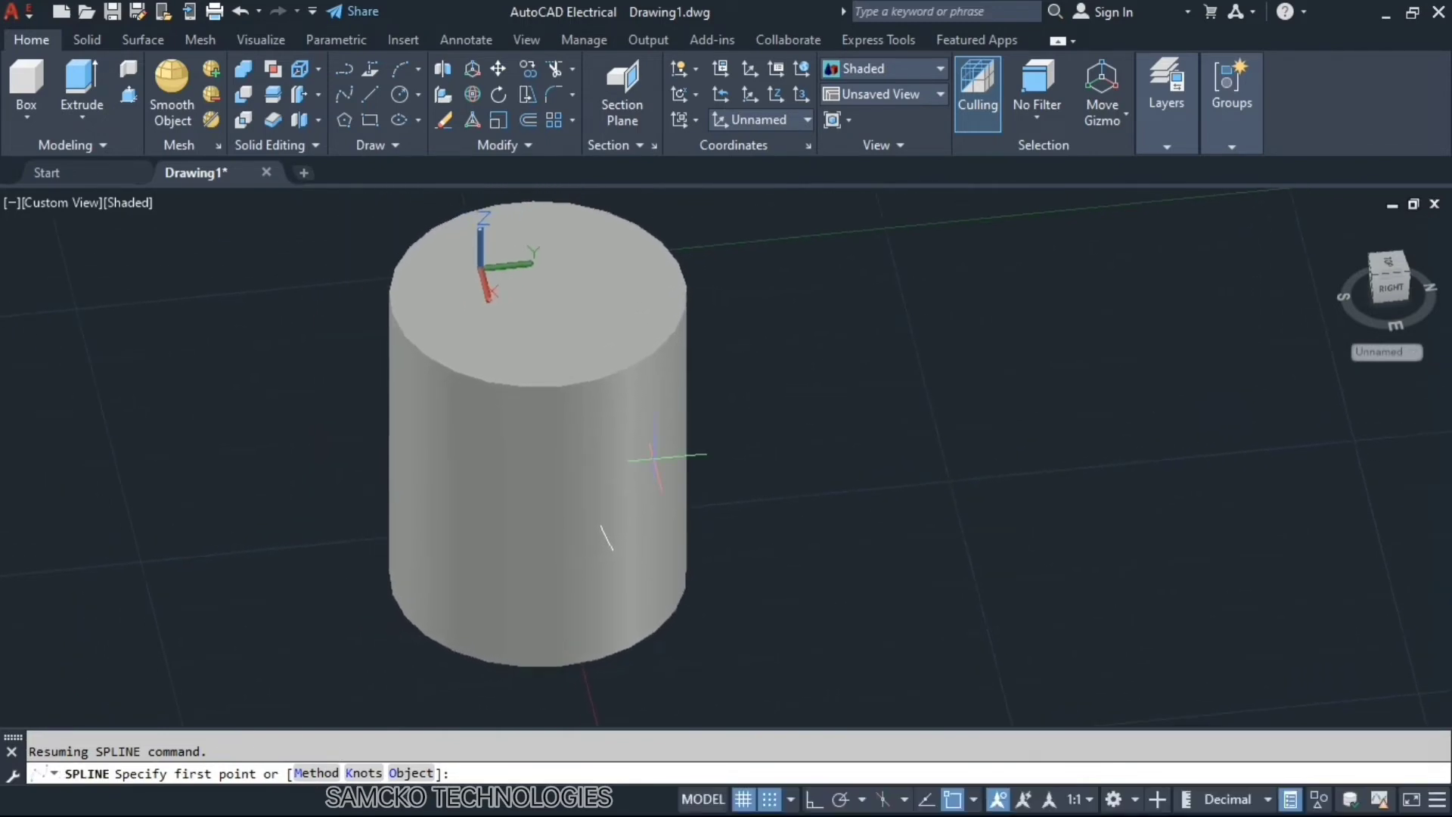
click(89, 82)
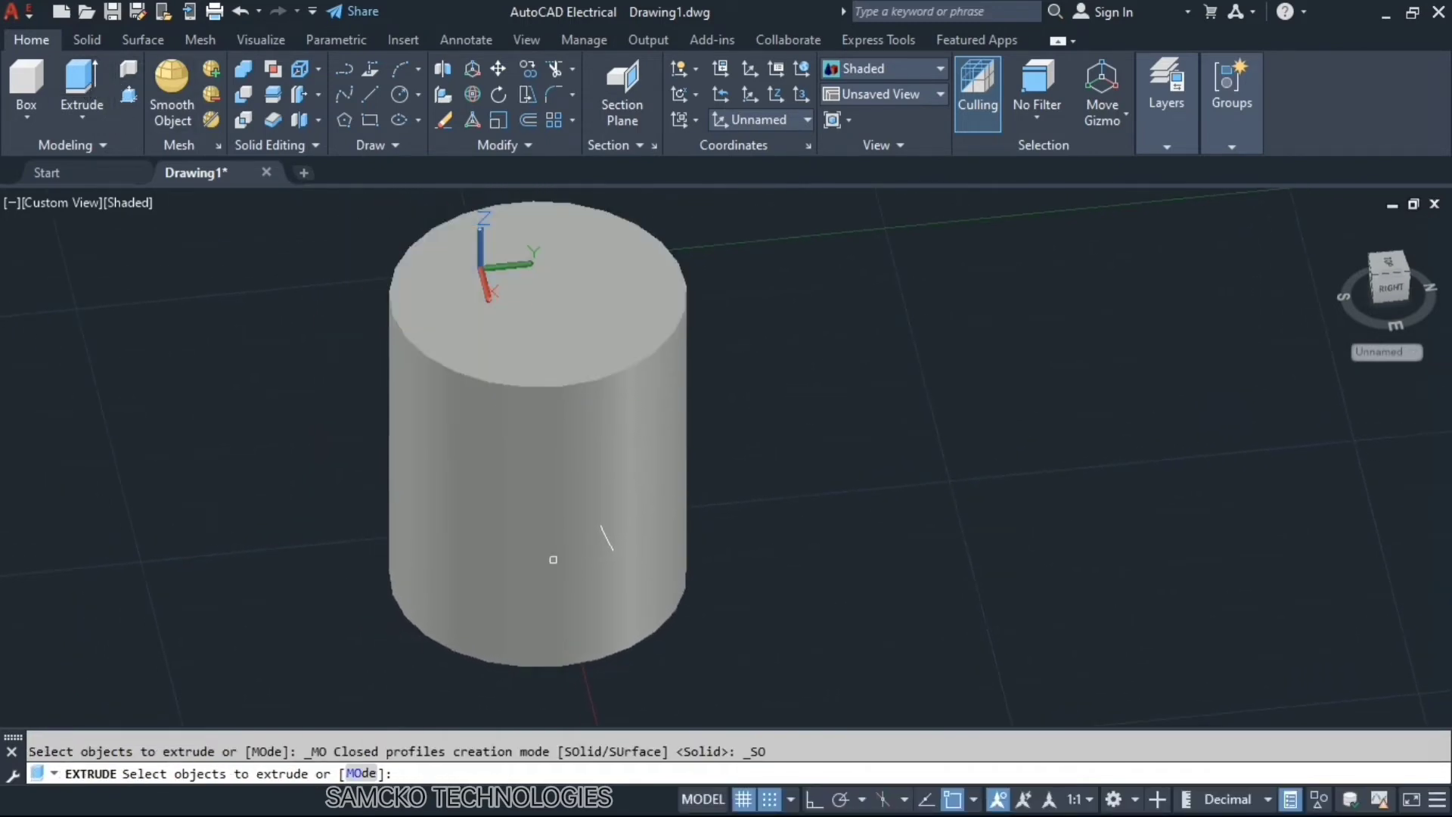
click(610, 545)
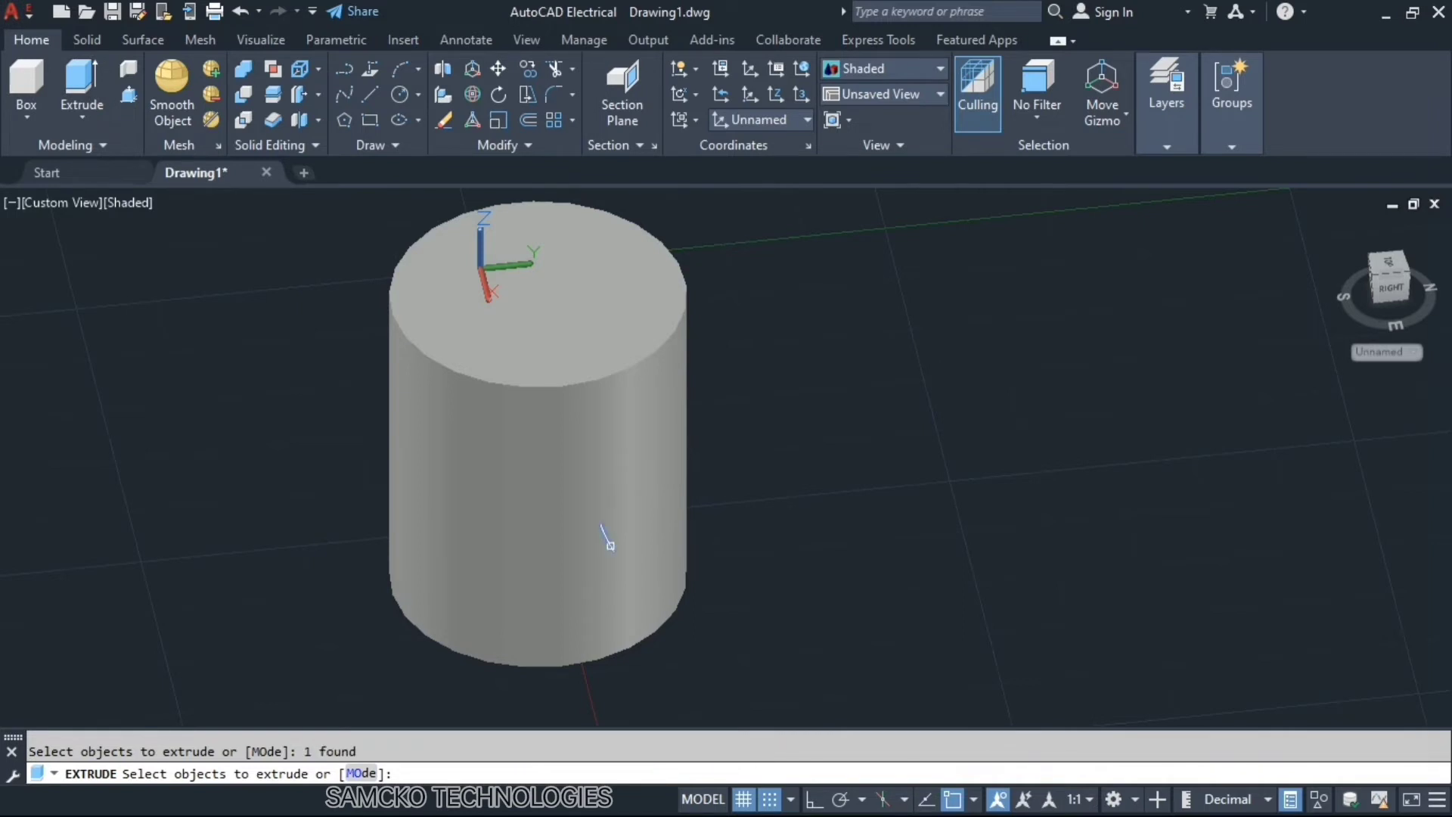
key(Return)
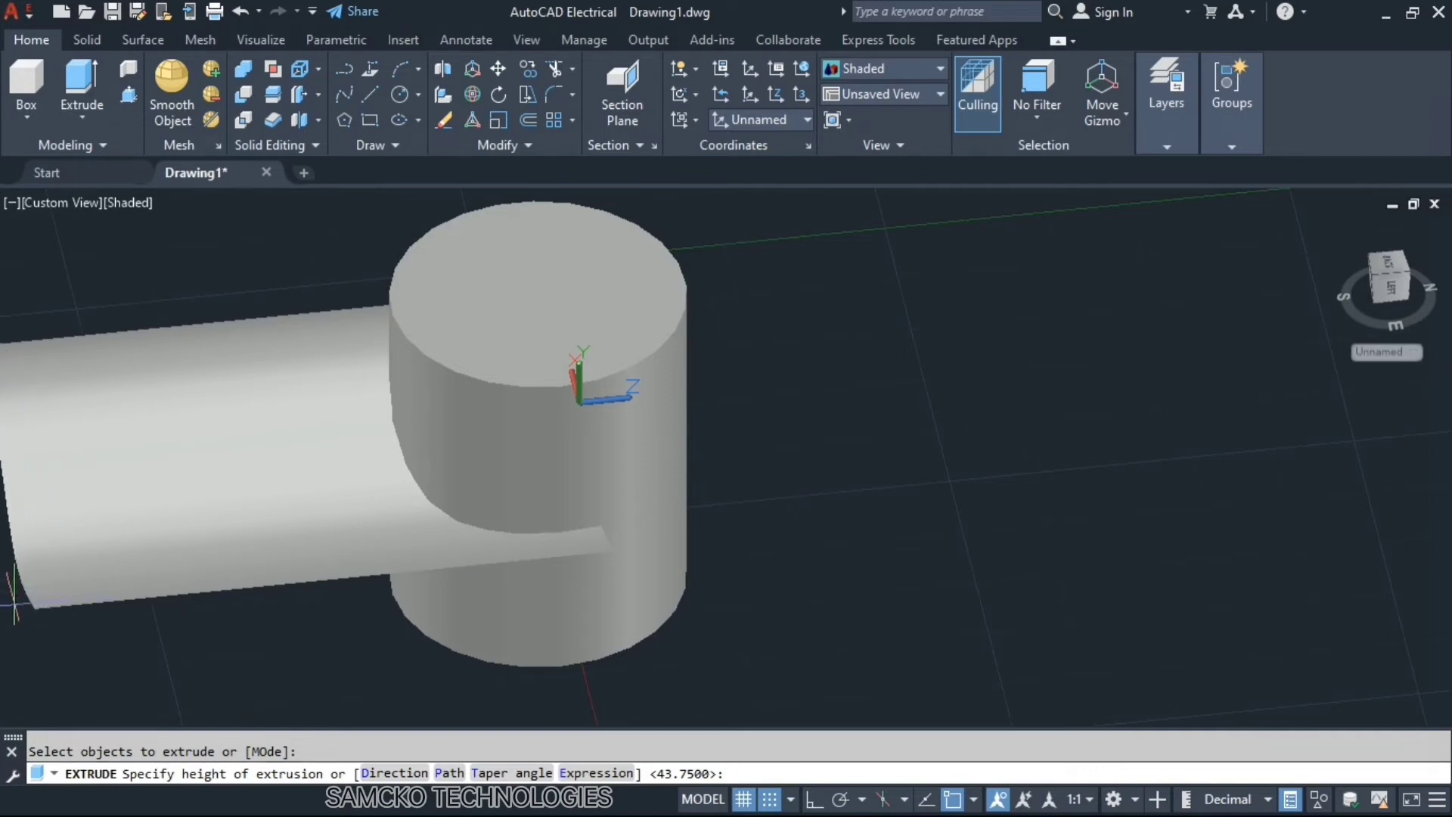
click(14, 600)
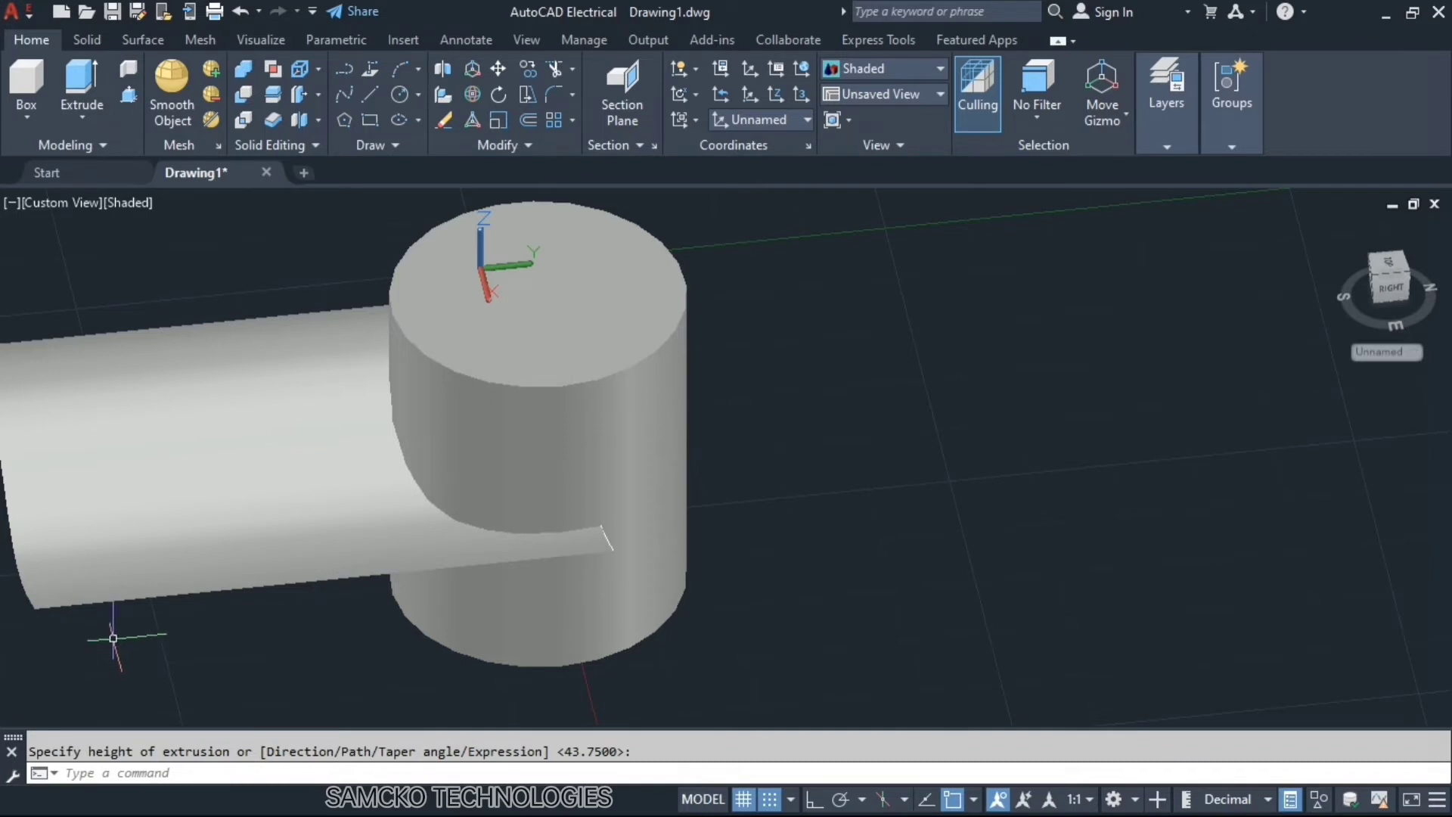
Step: Move the curved surface horizontally along its length so it passes fully through the cylinder and projects on both sides
text(M)
key(Return)
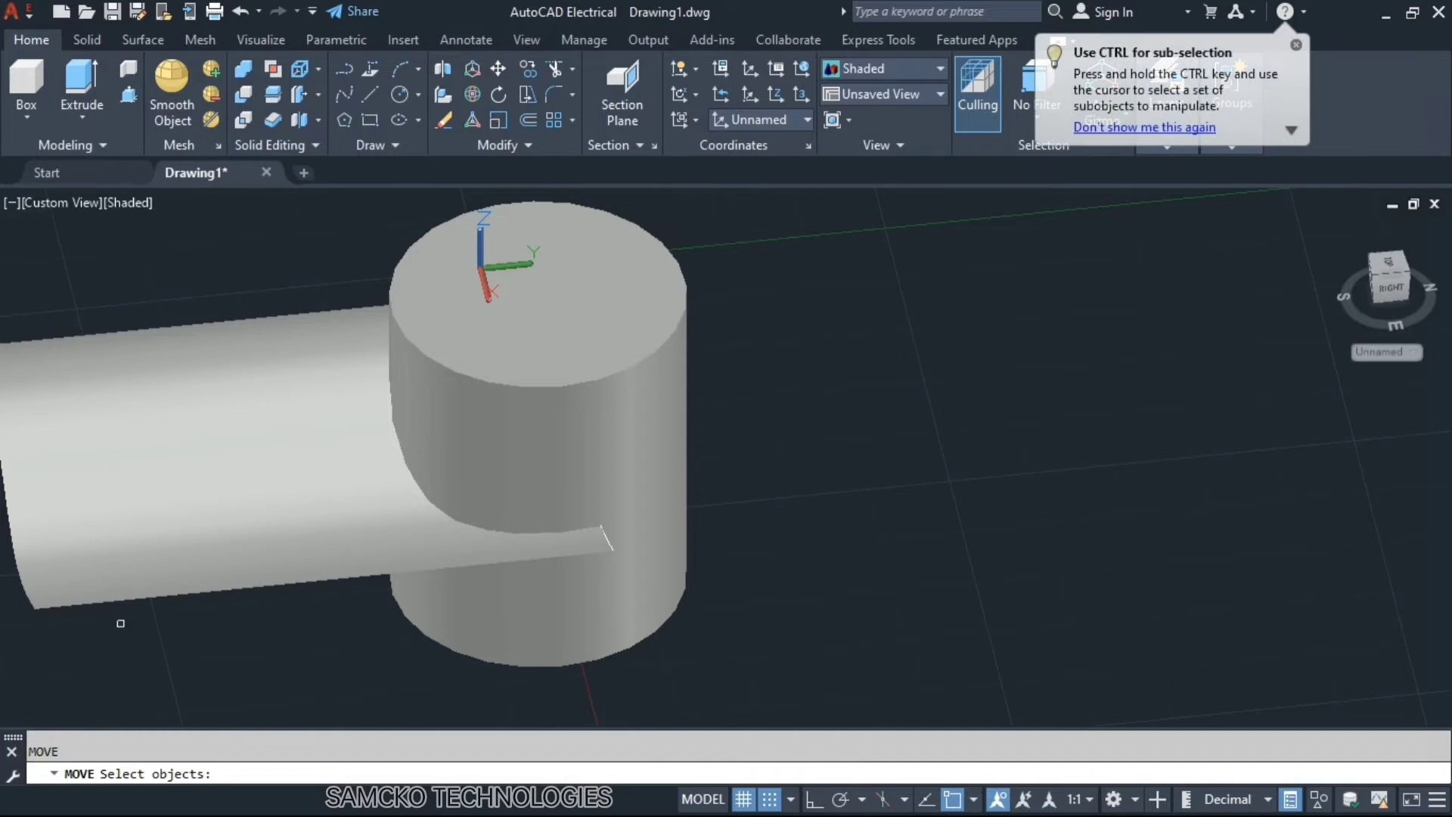
click(128, 484)
key(Return)
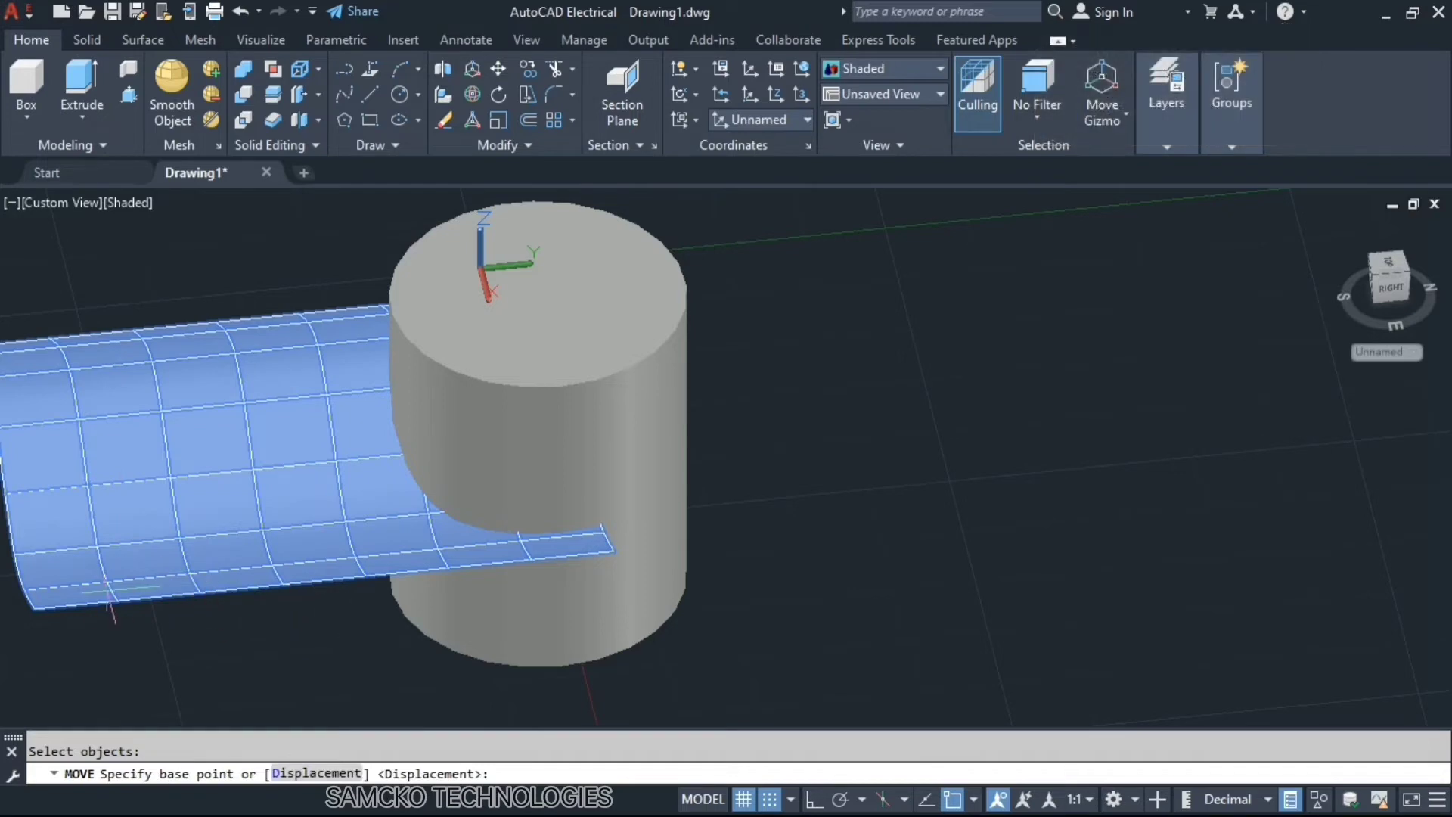
click(36, 608)
click(510, 397)
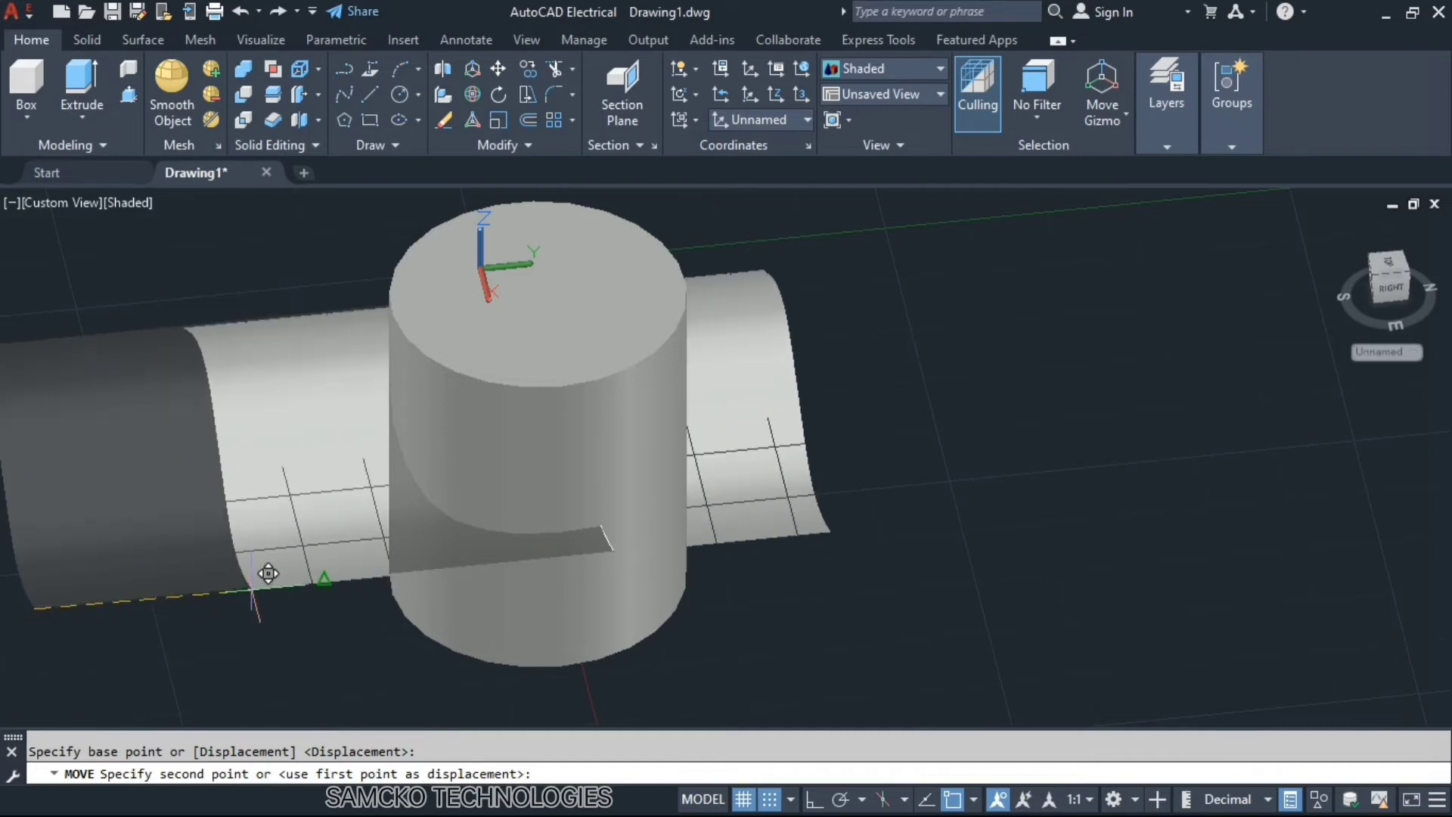
click(269, 573)
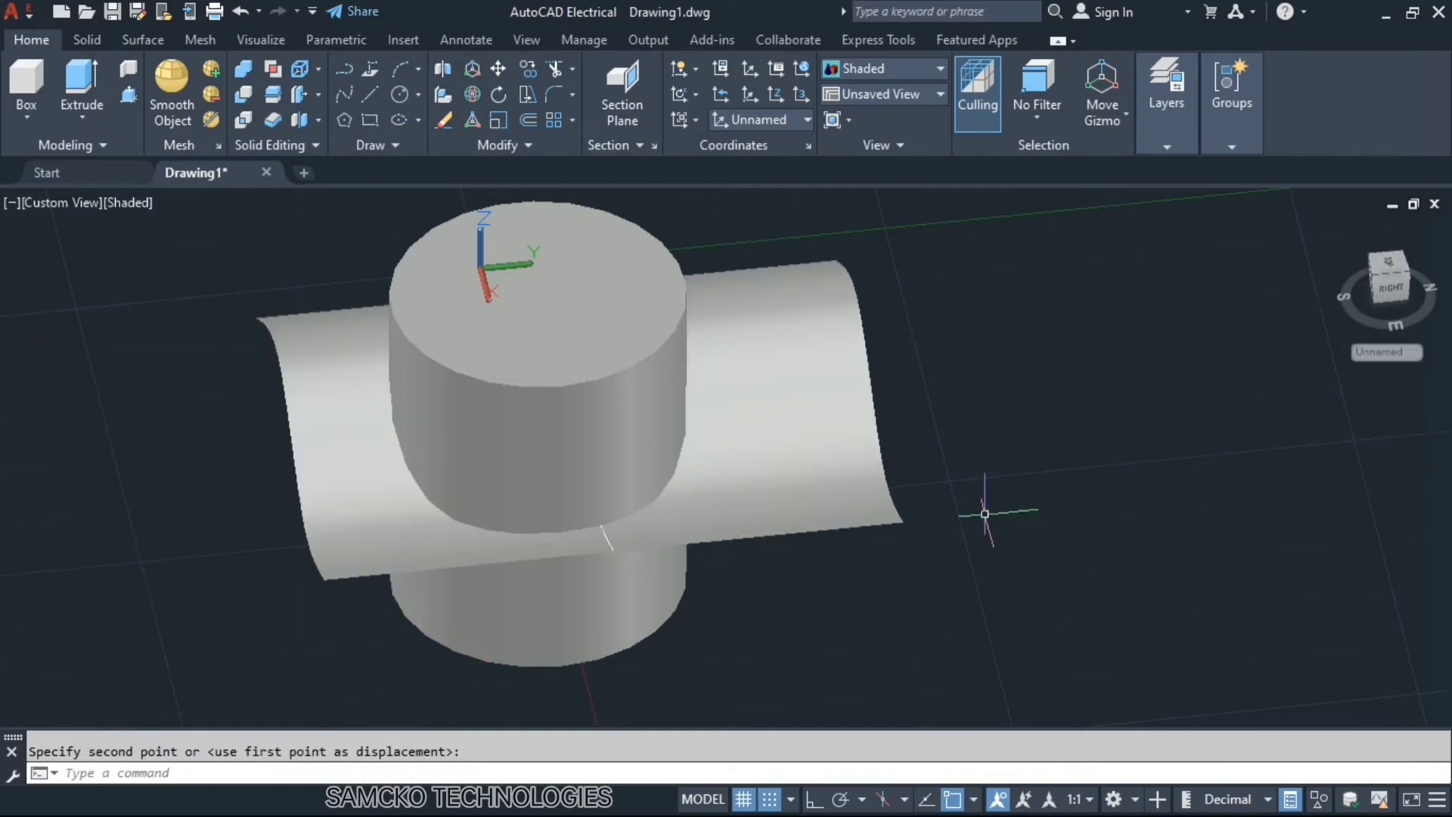
Step: Slice the cylinder with the Surface option, using the wavy surface as the cutter and keeping both sides
shift+middle_drag(506, 531, 699, 475)
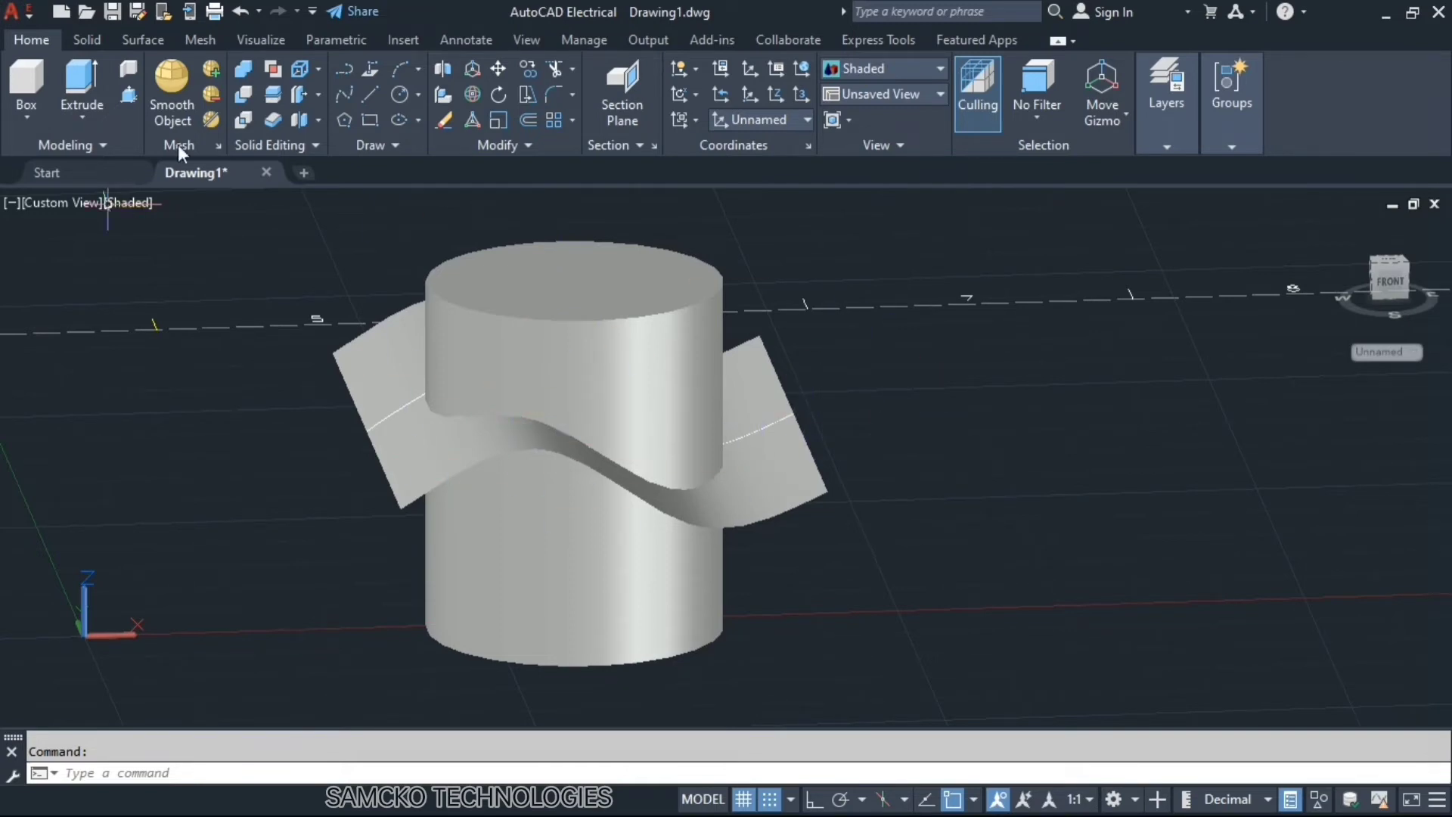
click(94, 43)
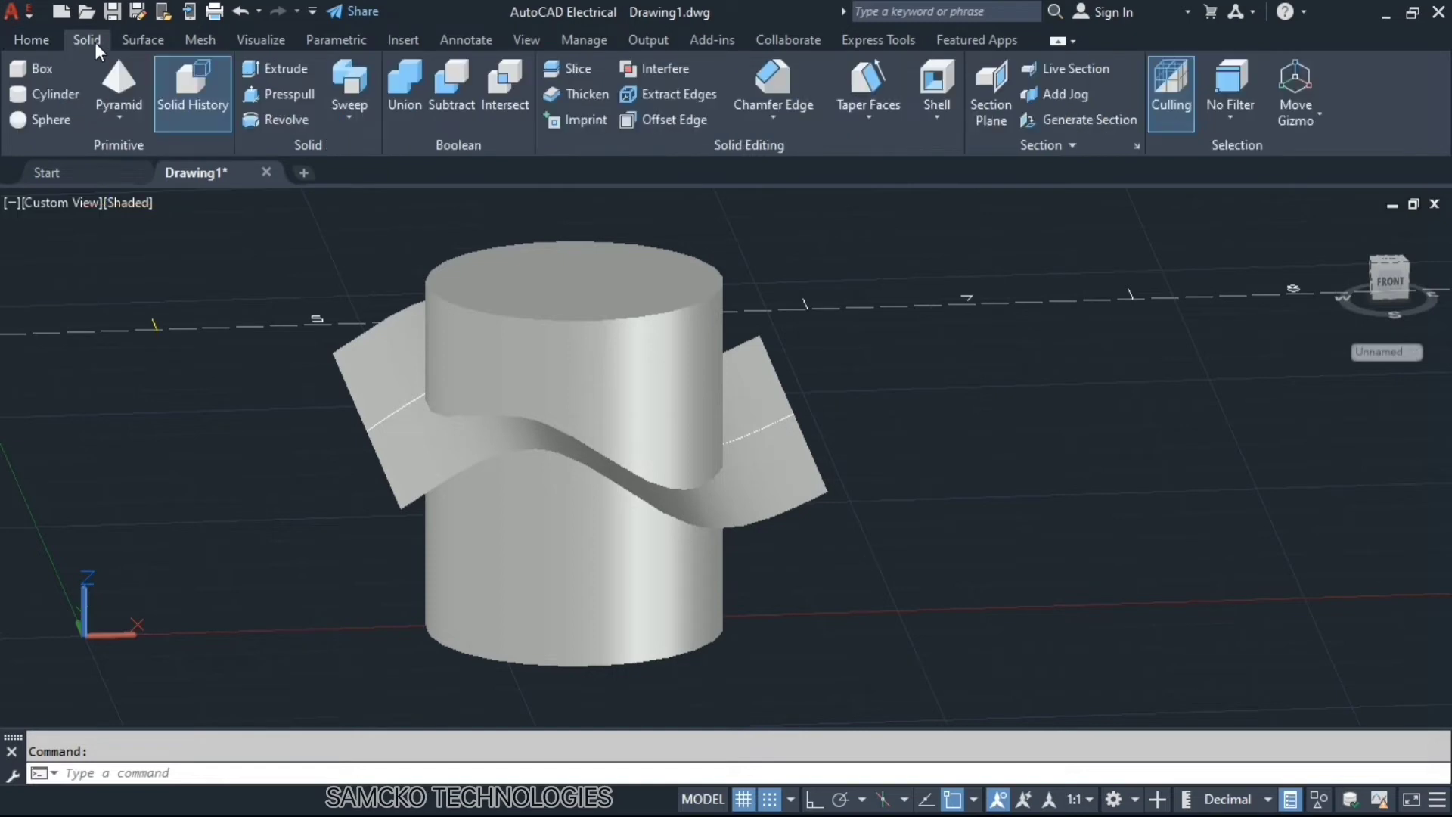
click(570, 70)
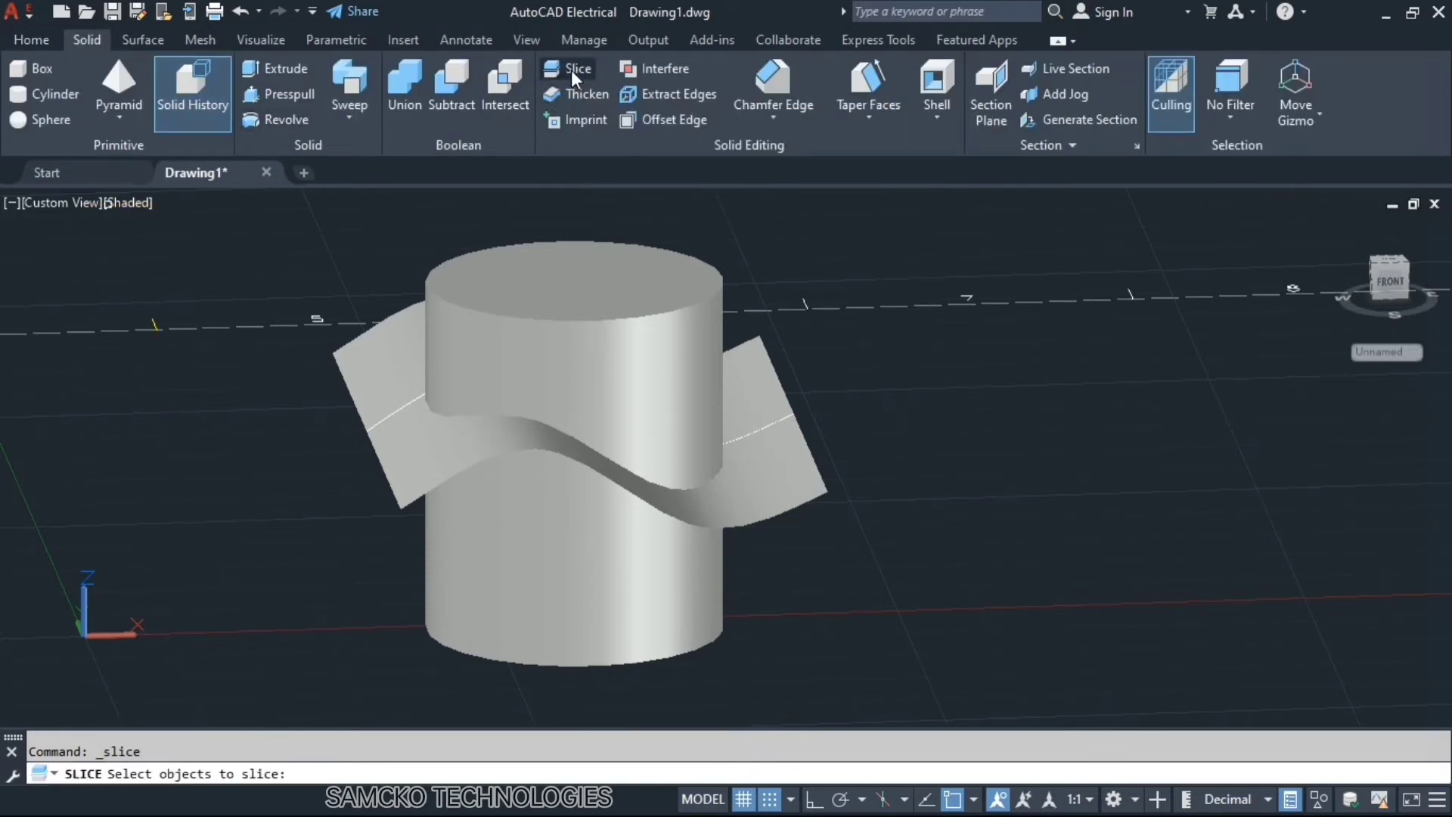
click(557, 330)
key(Return)
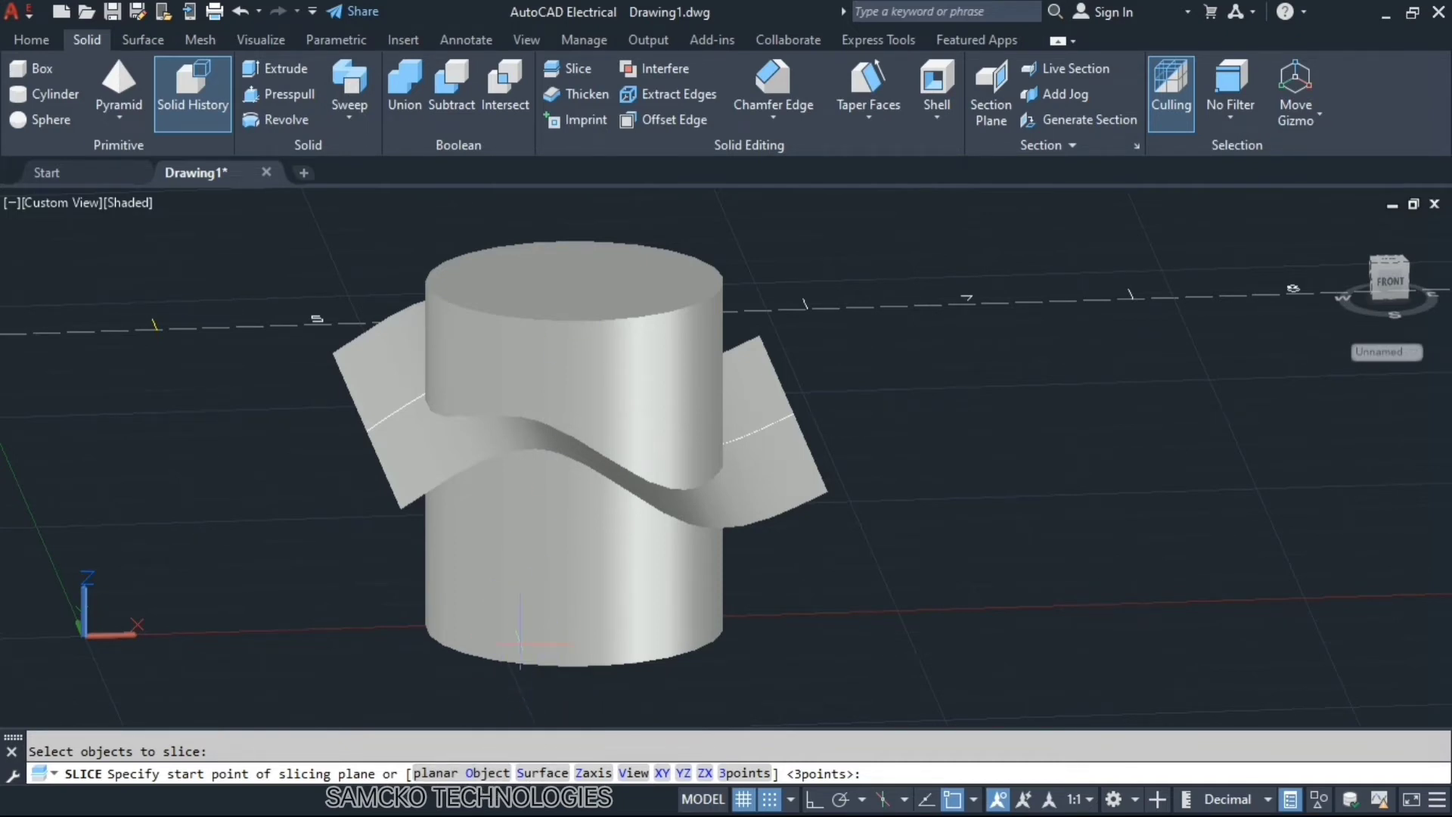
click(542, 773)
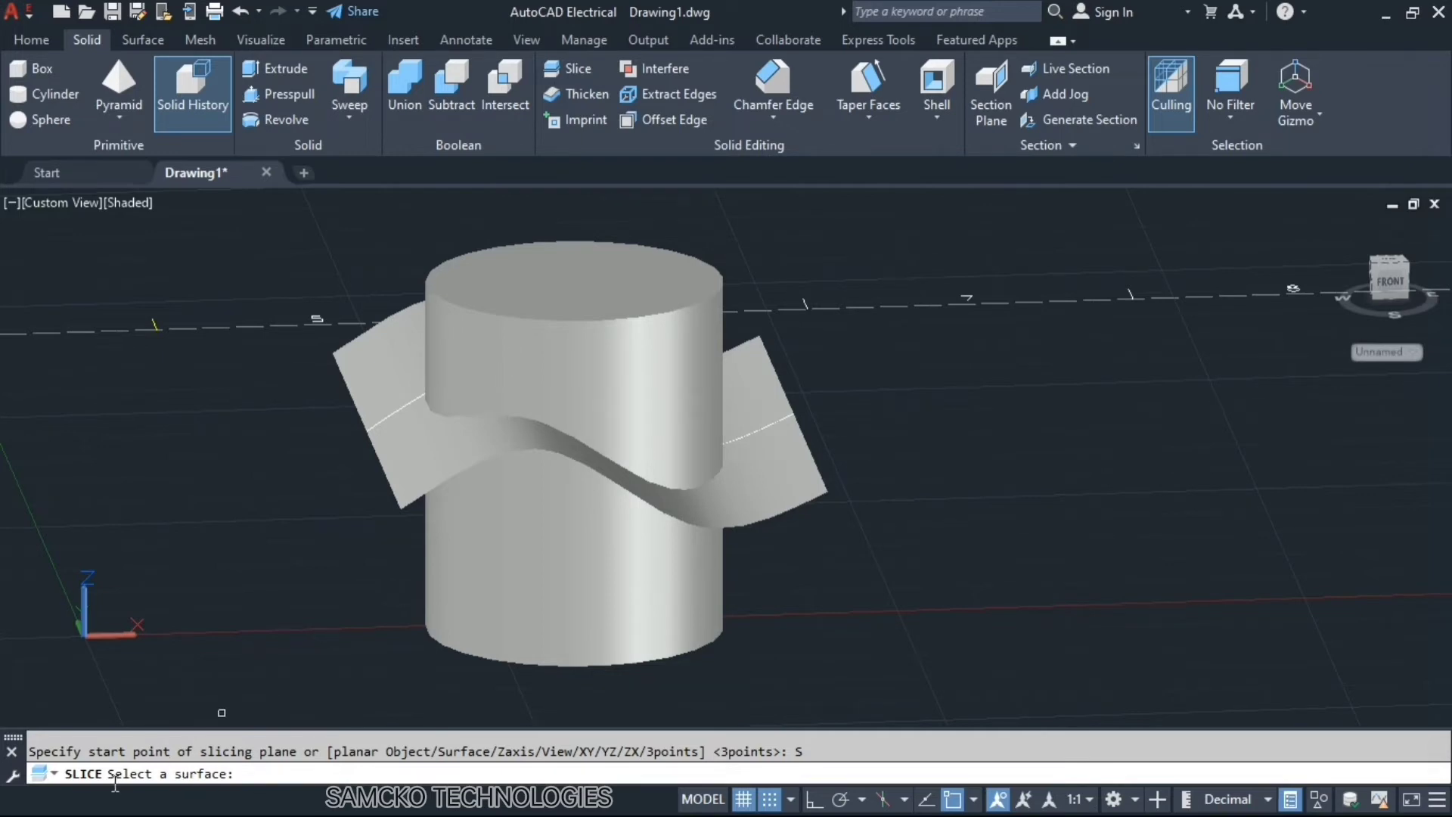
click(408, 477)
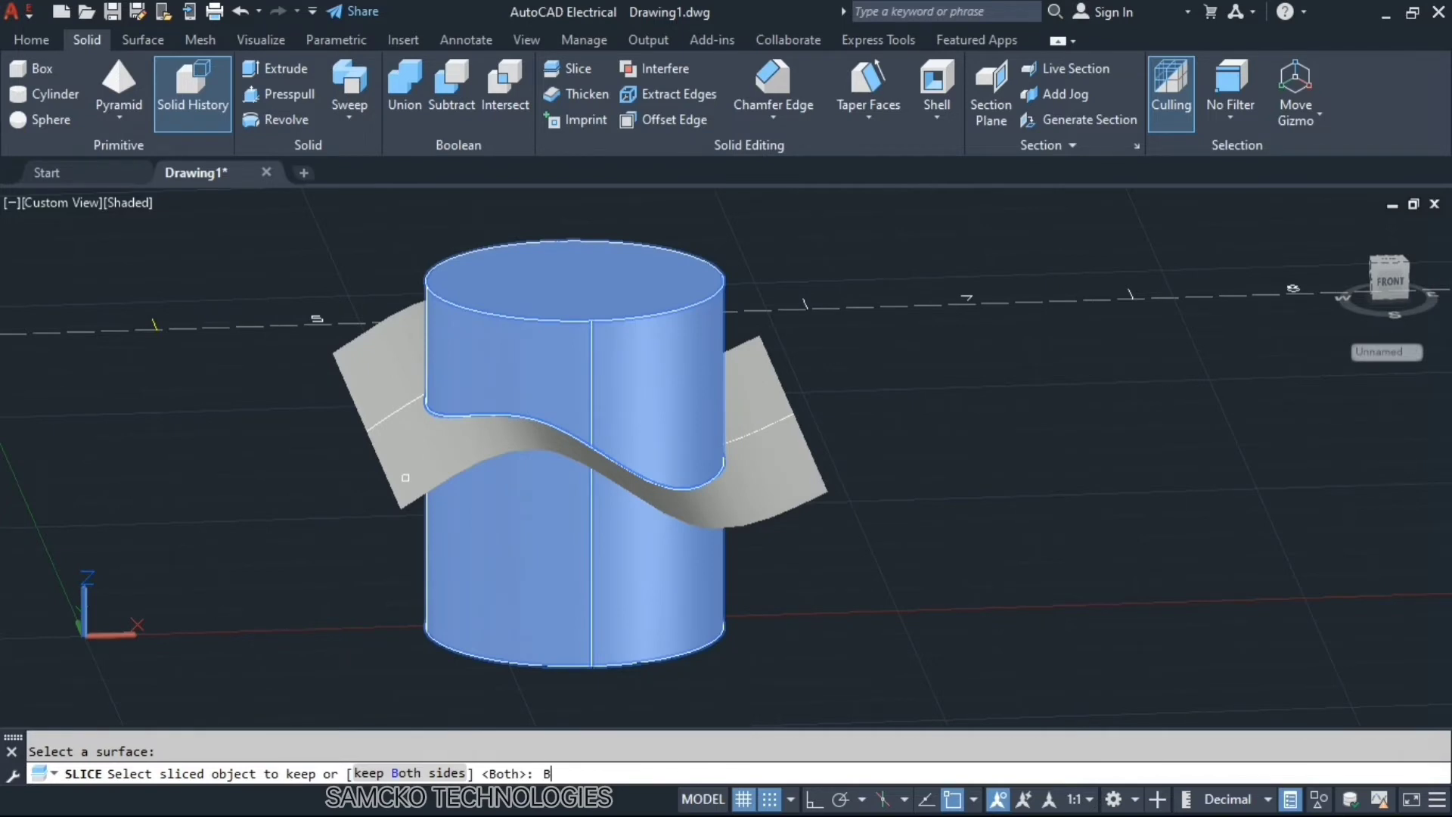
key(Return)
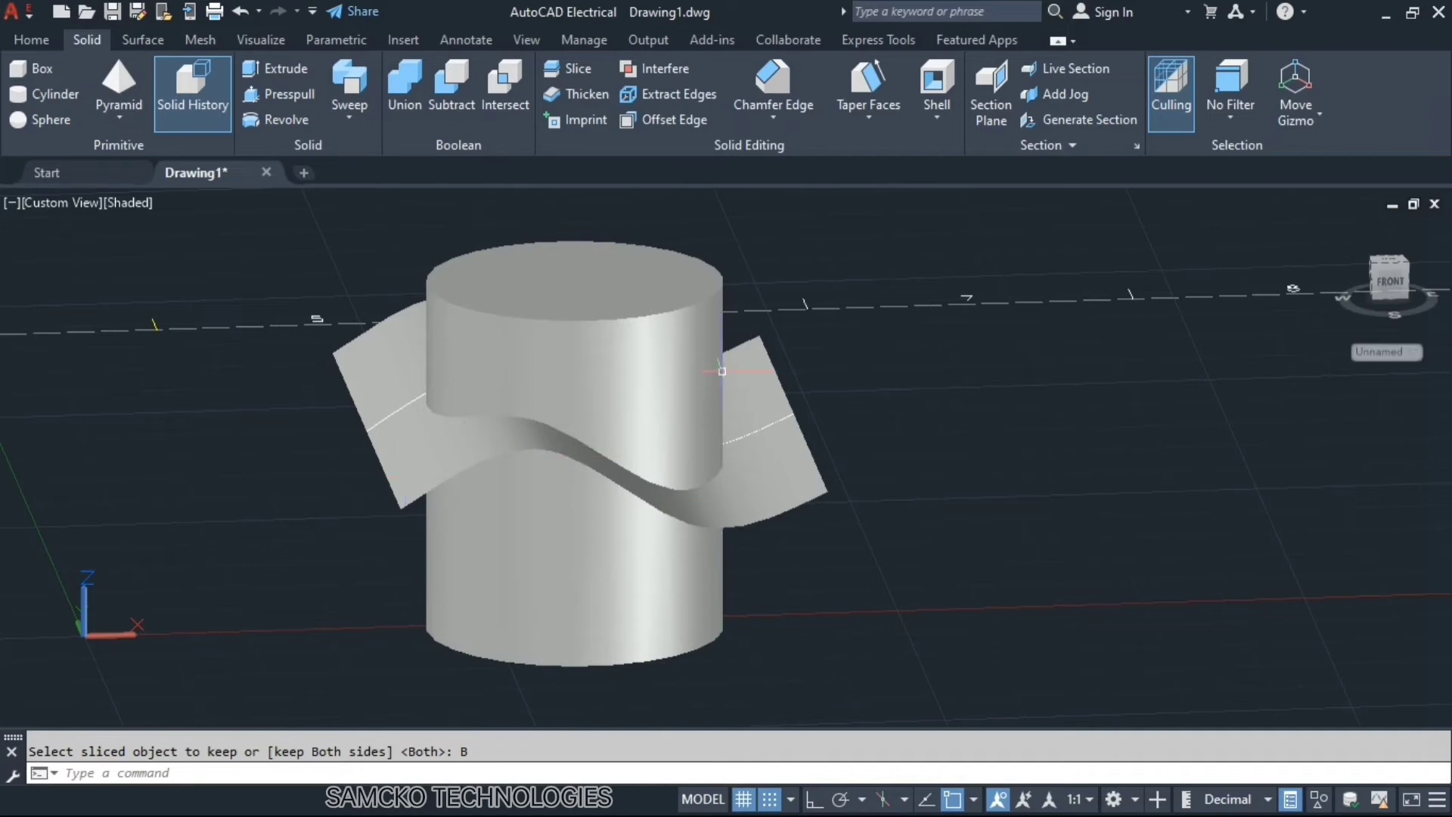
Step: Select the lower and upper pieces of the sliced cylinder to check that they are separate solids, and clear the selection
click(592, 545)
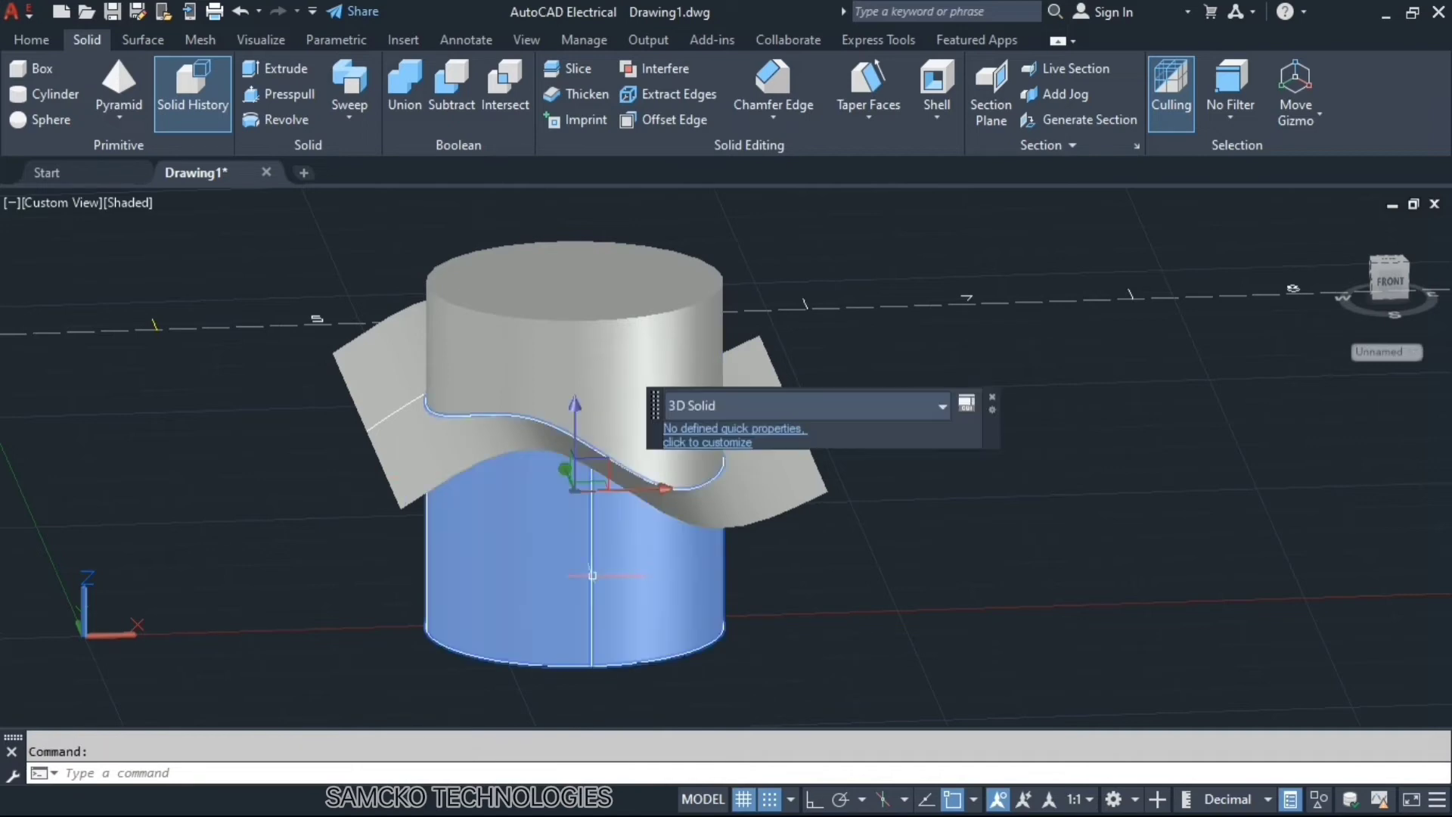
click(547, 343)
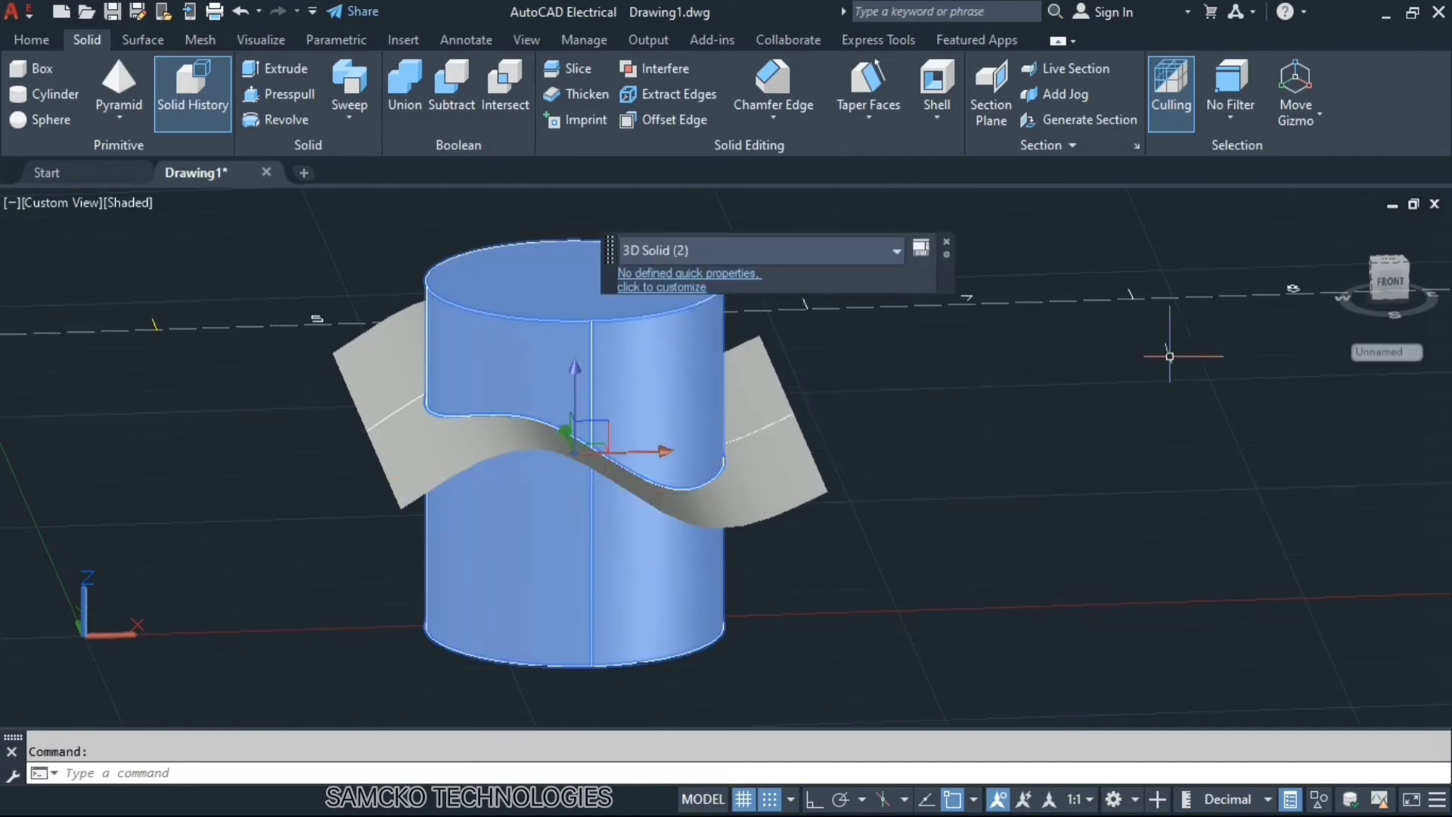
click(1109, 463)
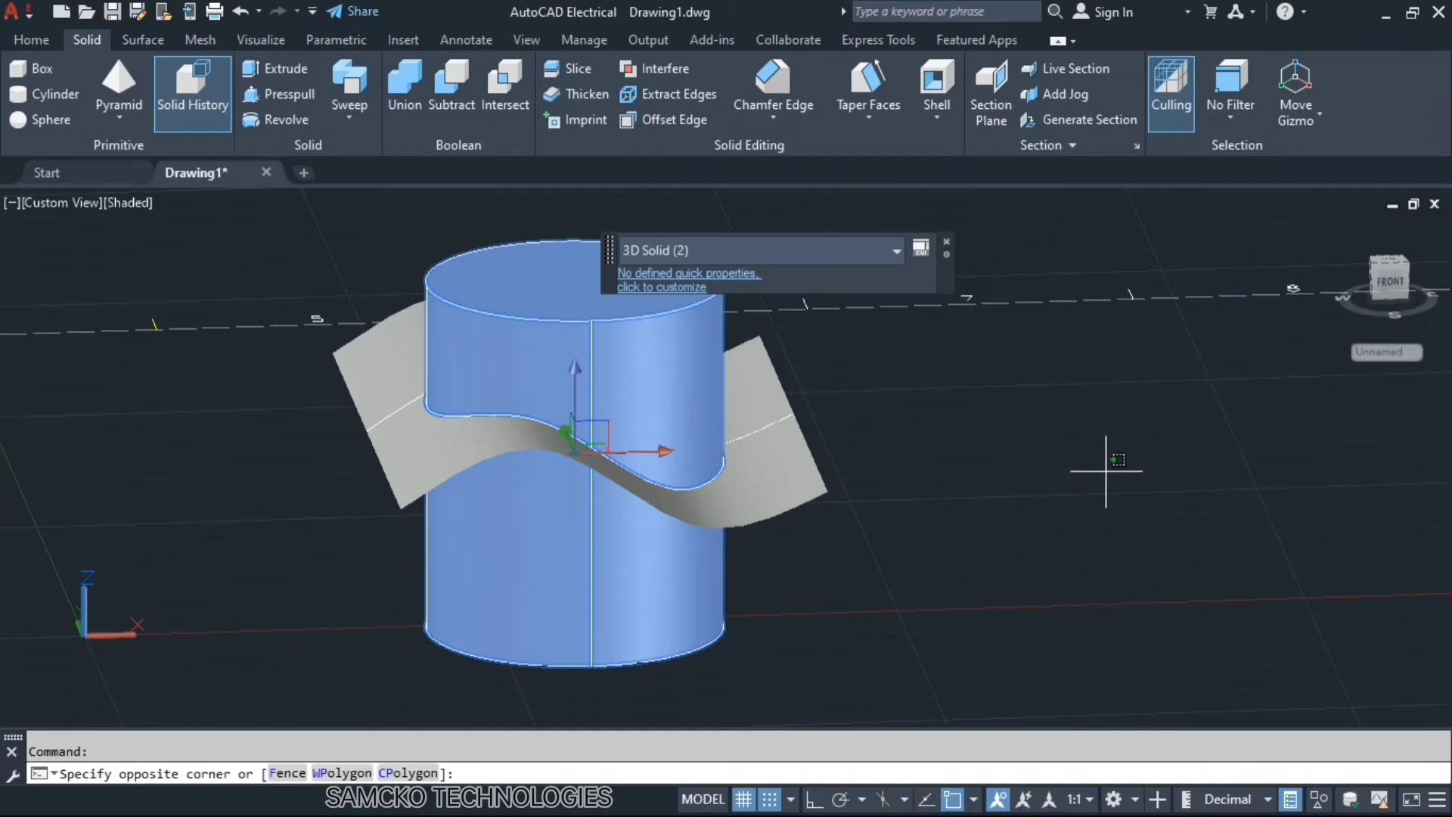
key(Escape)
key(Escape)
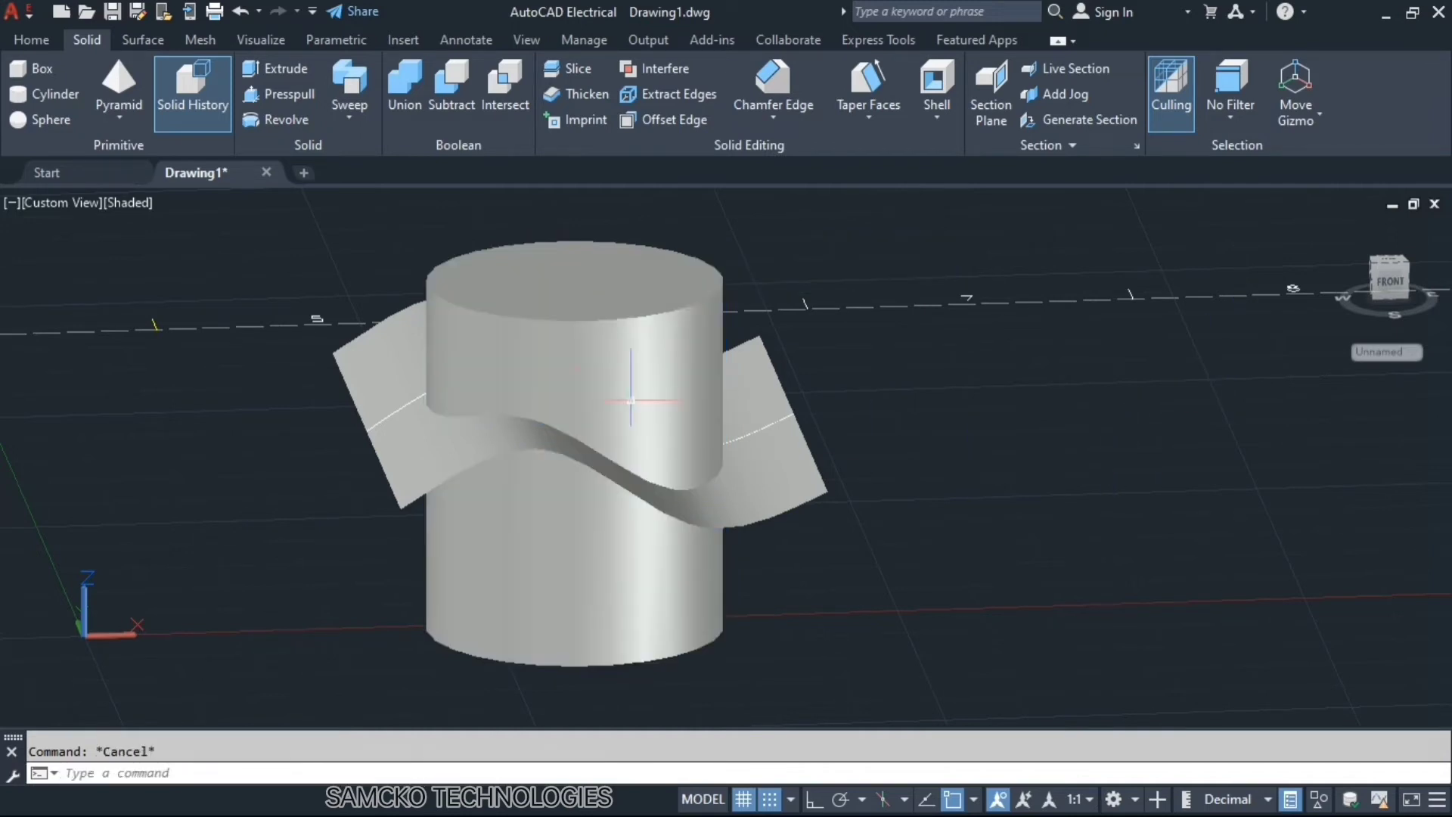
Step: Delete the upper piece of the sliced cylinder and inspect the wavy surface over the remaining piece
click(598, 321)
key(Delete)
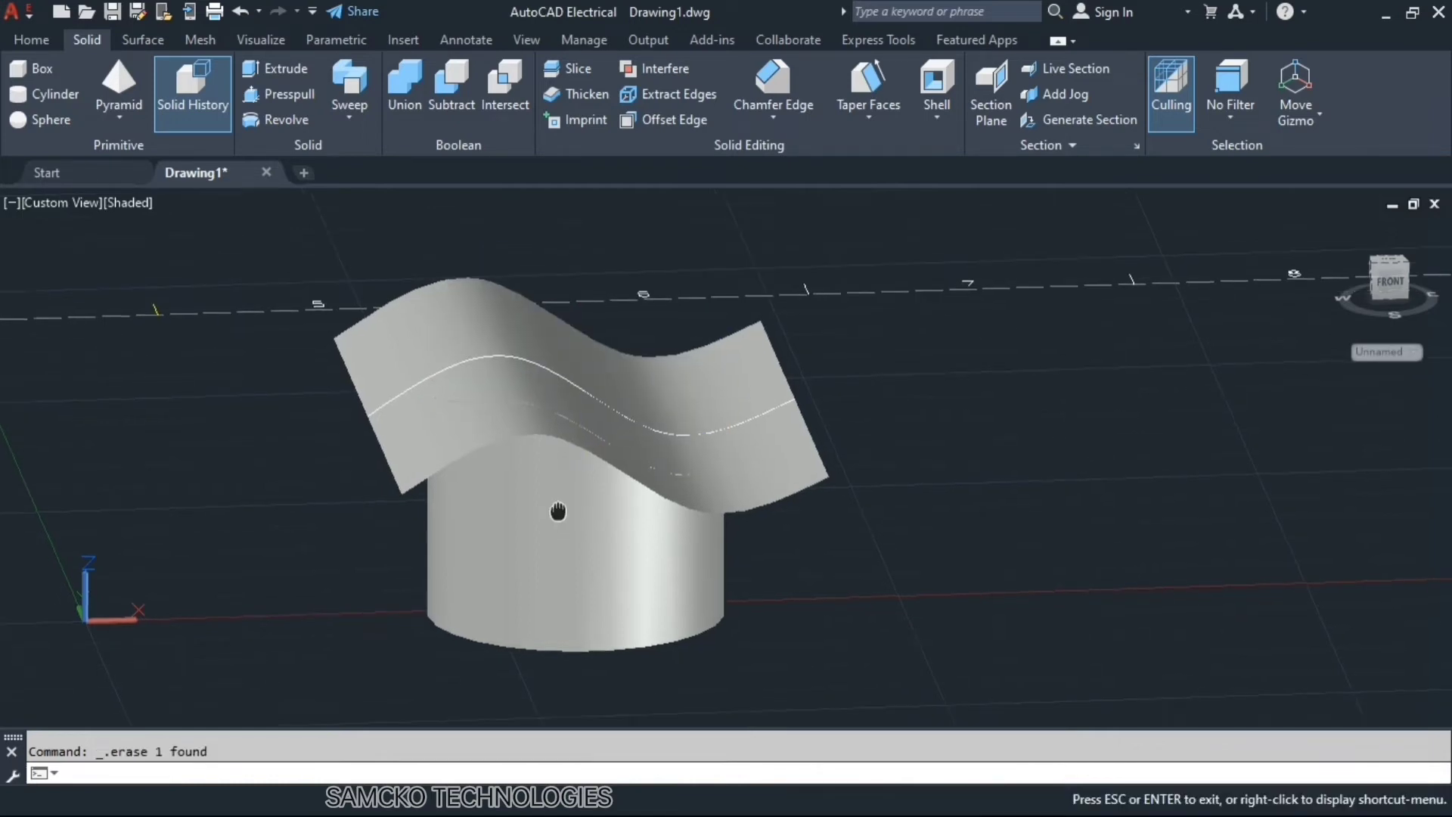
mouse_move(564, 513)
middle_down()
mouse_move(608, 344)
mouse_move(575, 447)
mouse_move(556, 407)
middle_up()
shift+middle_drag(484, 354, 567, 389)
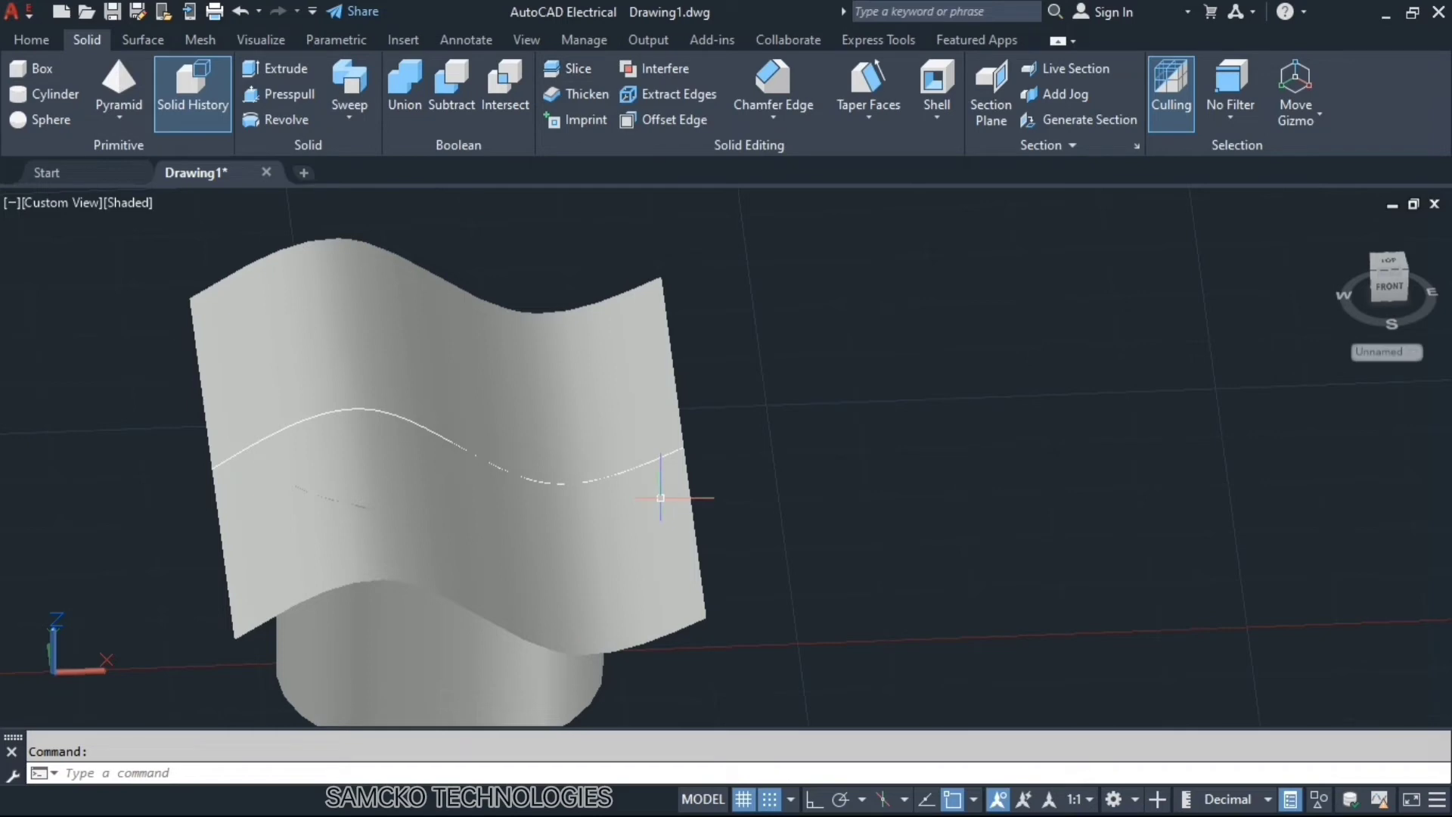
Step: Delete the remaining lower cylinder piece, the curved surface and the wavy spline
click(391, 514)
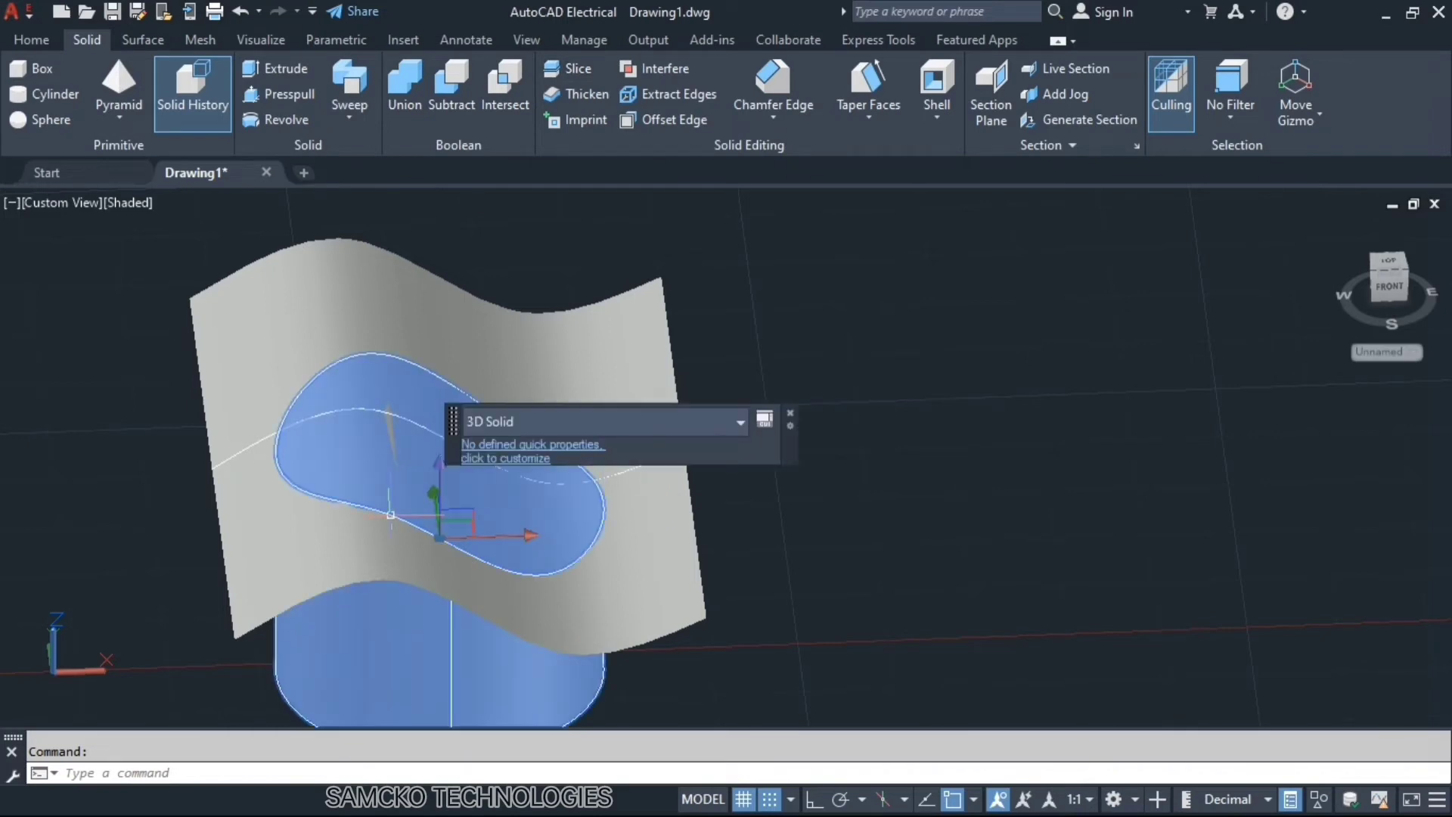
key(Delete)
click(409, 469)
key(Delete)
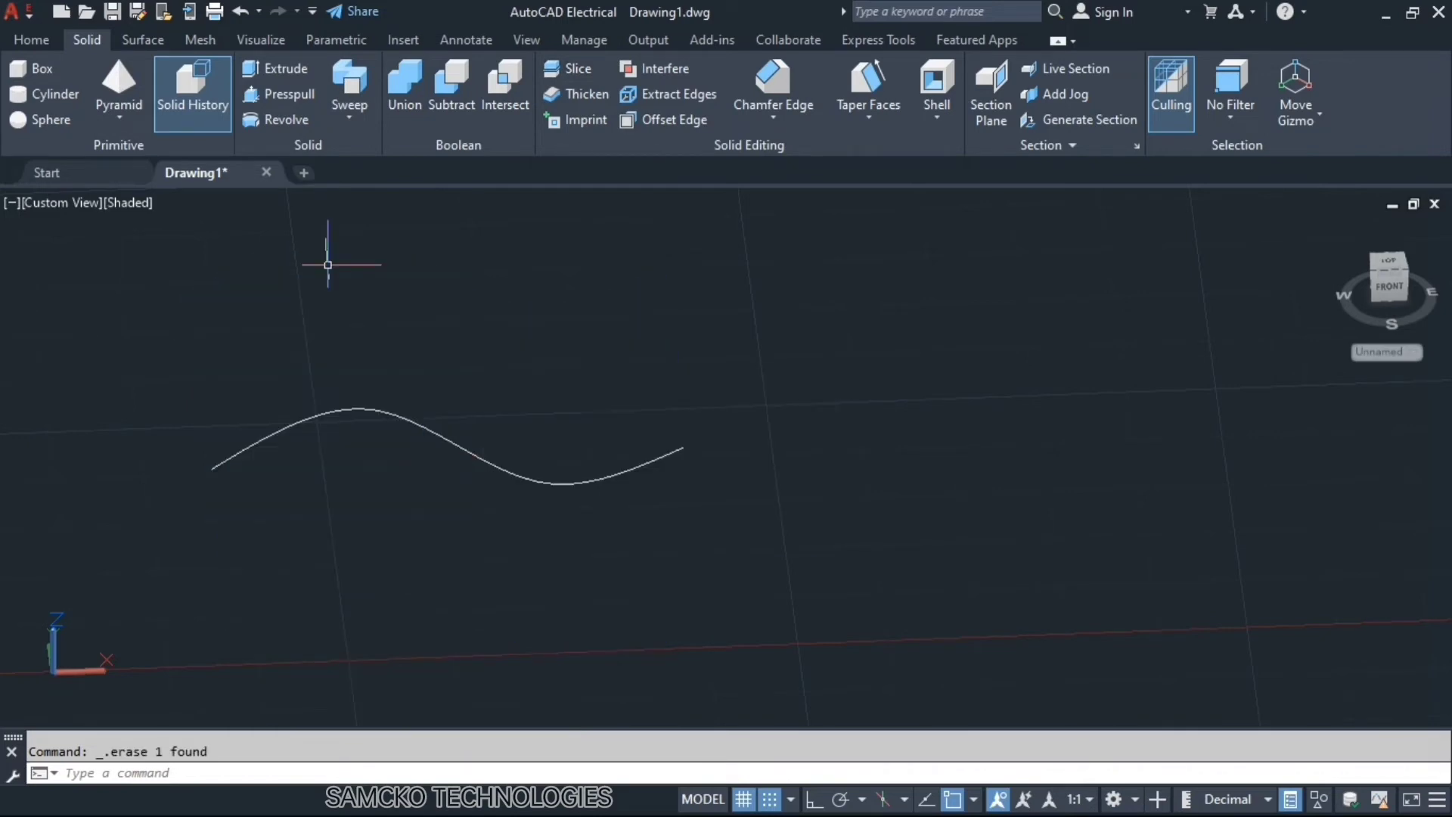
click(366, 408)
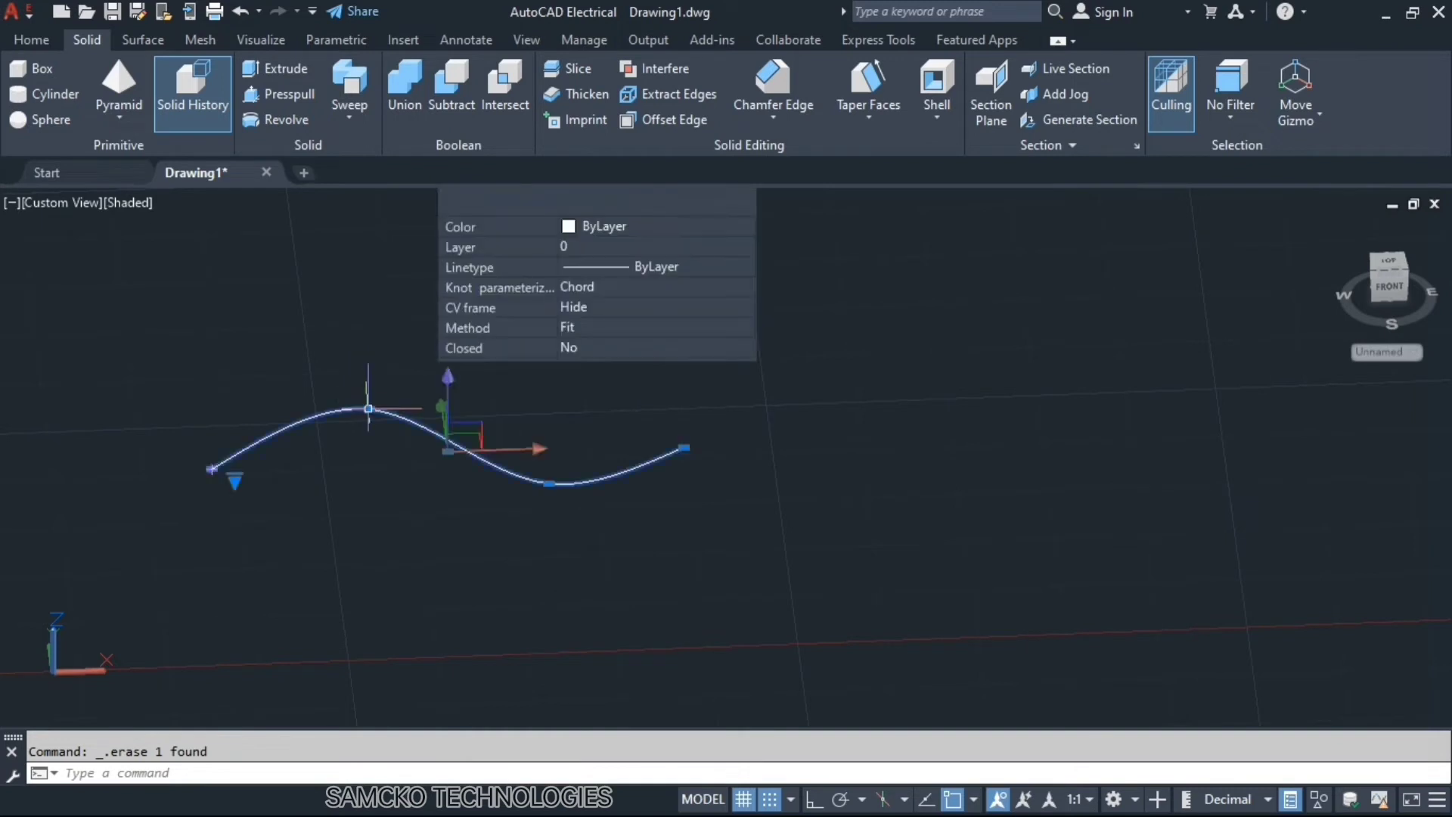
key(Delete)
Step: Create a new upright cylinder in the cleared area, with its height greater than its base diameter
click(55, 93)
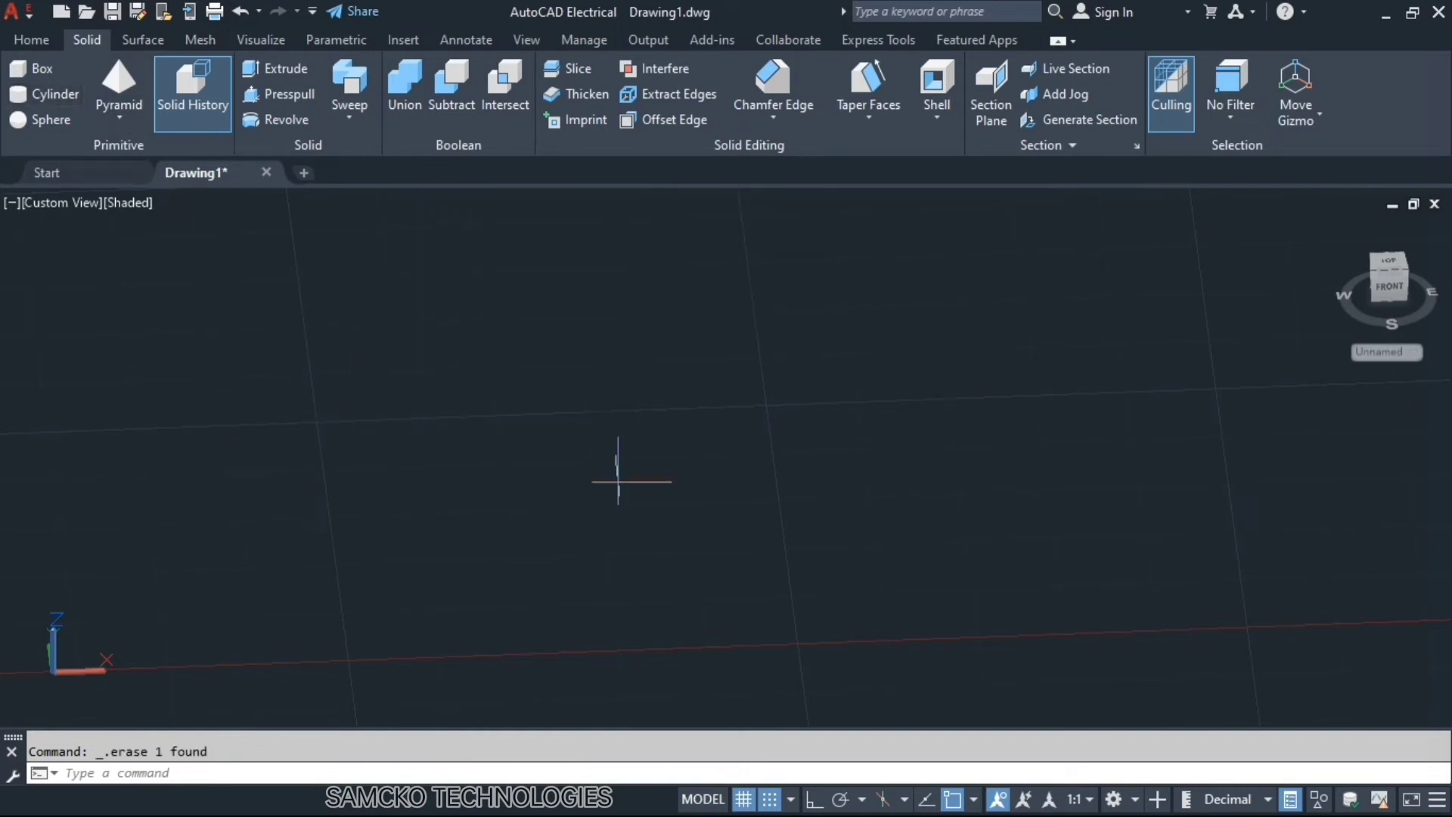
click(587, 422)
click(749, 454)
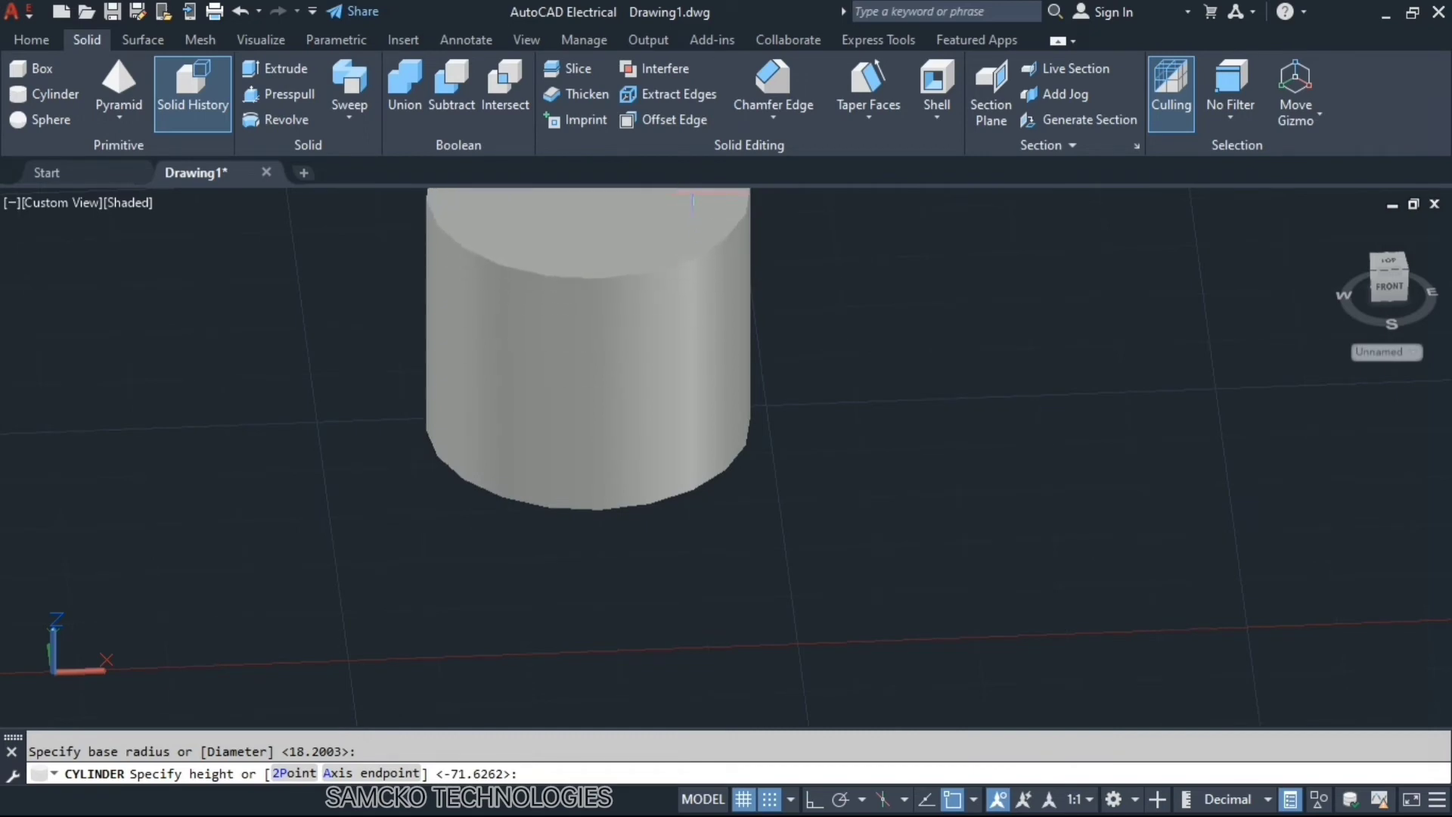
scroll(685, 192, down, 5)
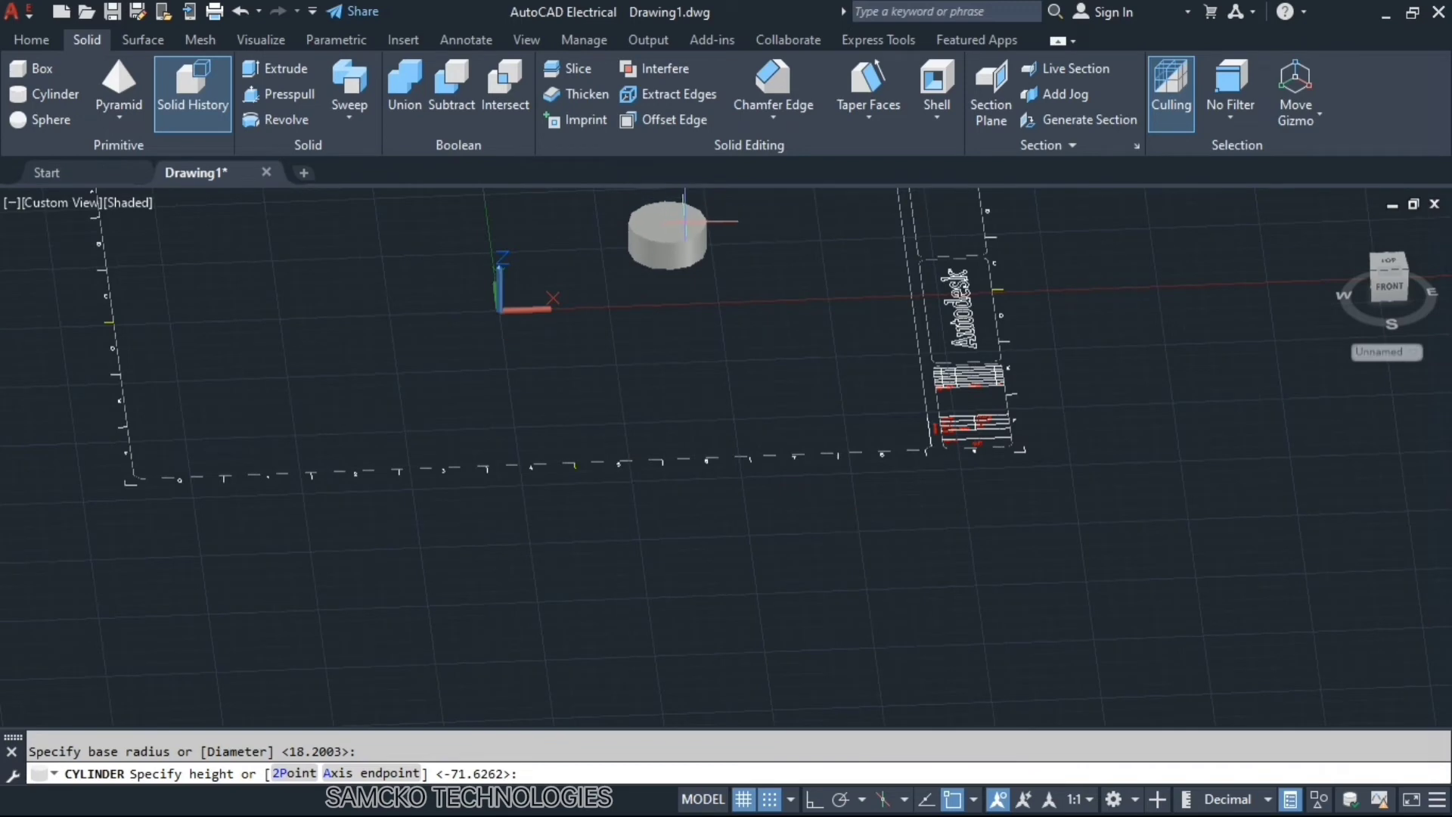
scroll(688, 212, down, 3)
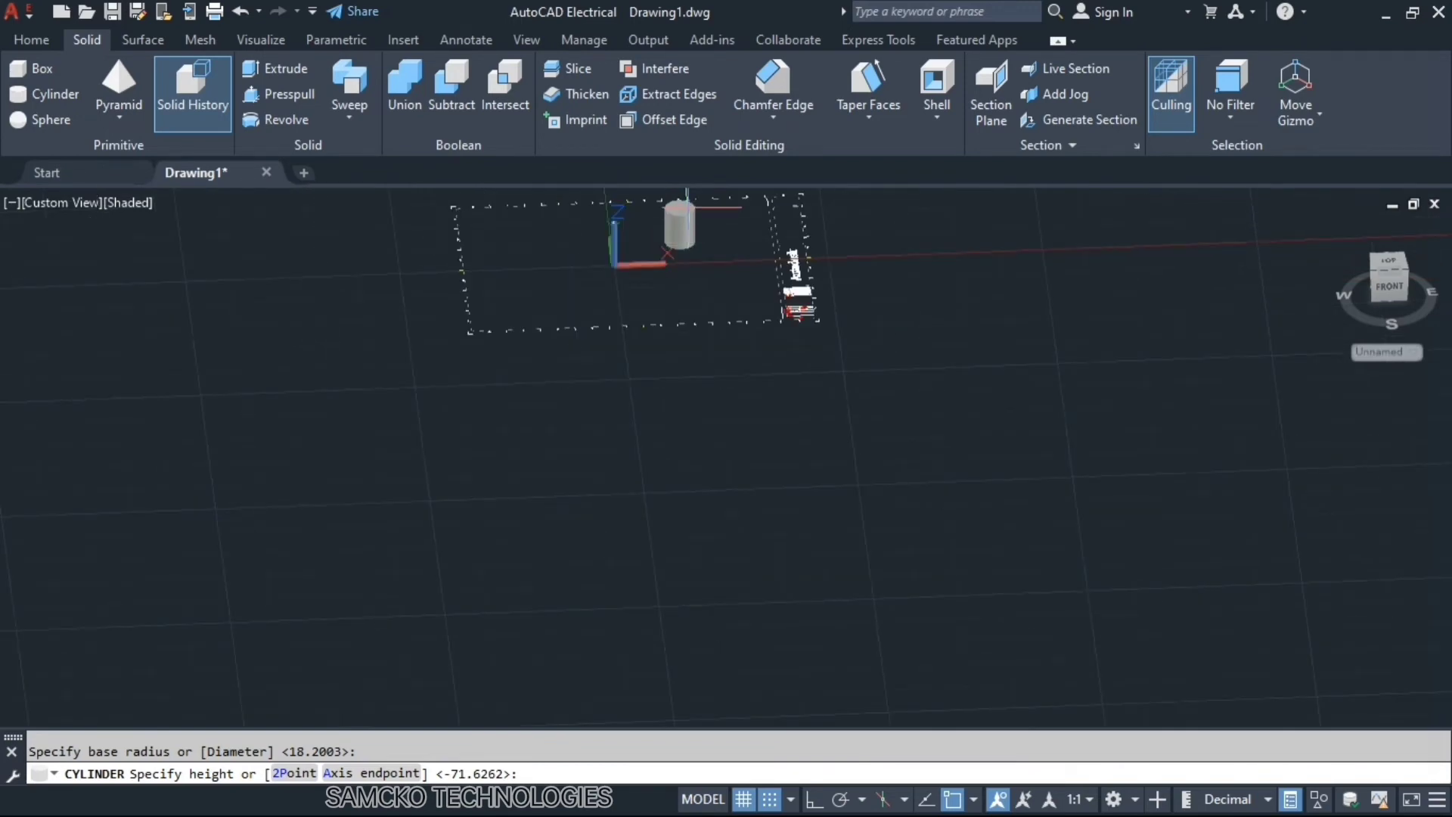
click(687, 206)
scroll(688, 224, up, 5)
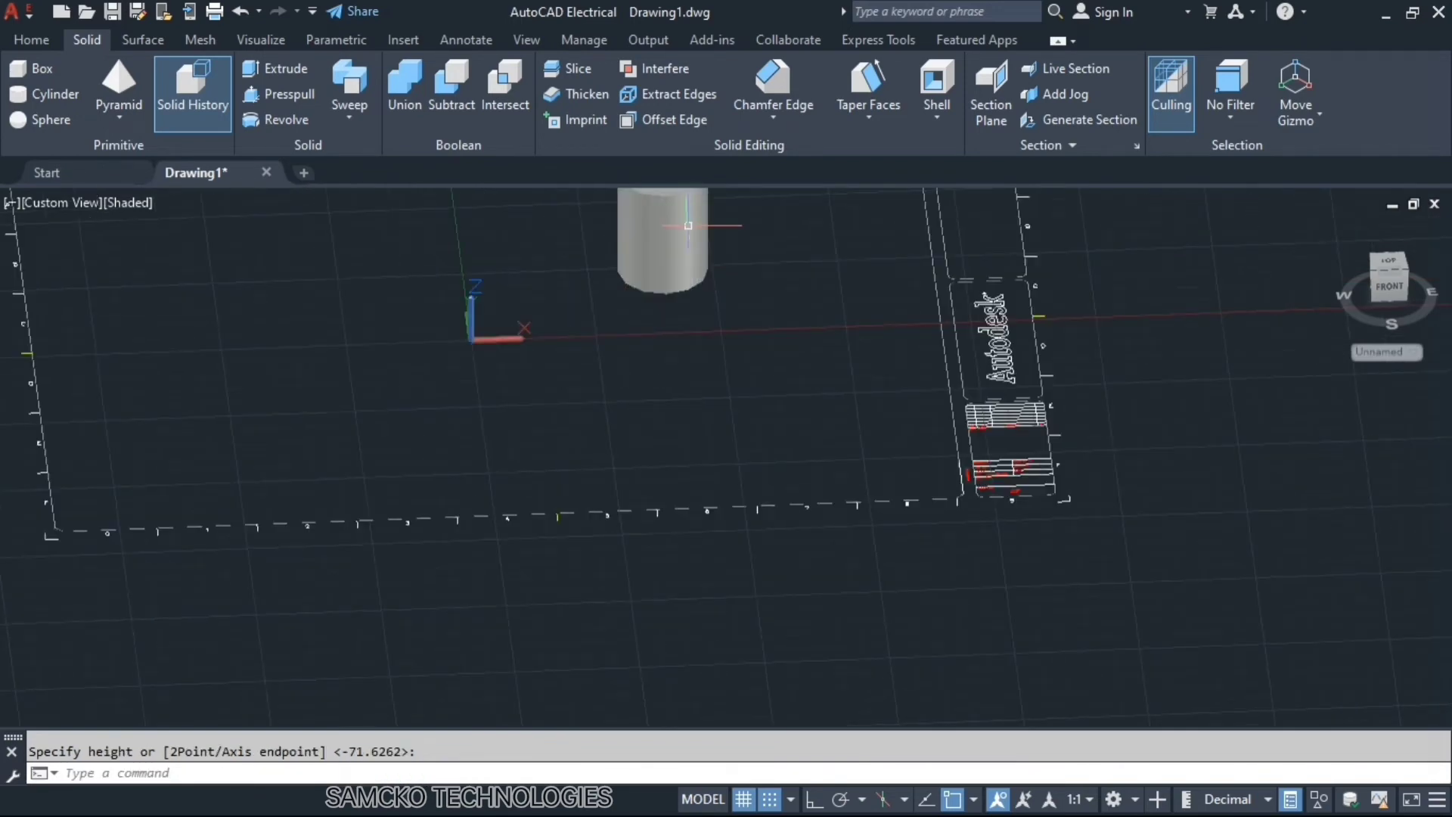
middle_drag(689, 229, 645, 585)
scroll(620, 628, up, 4)
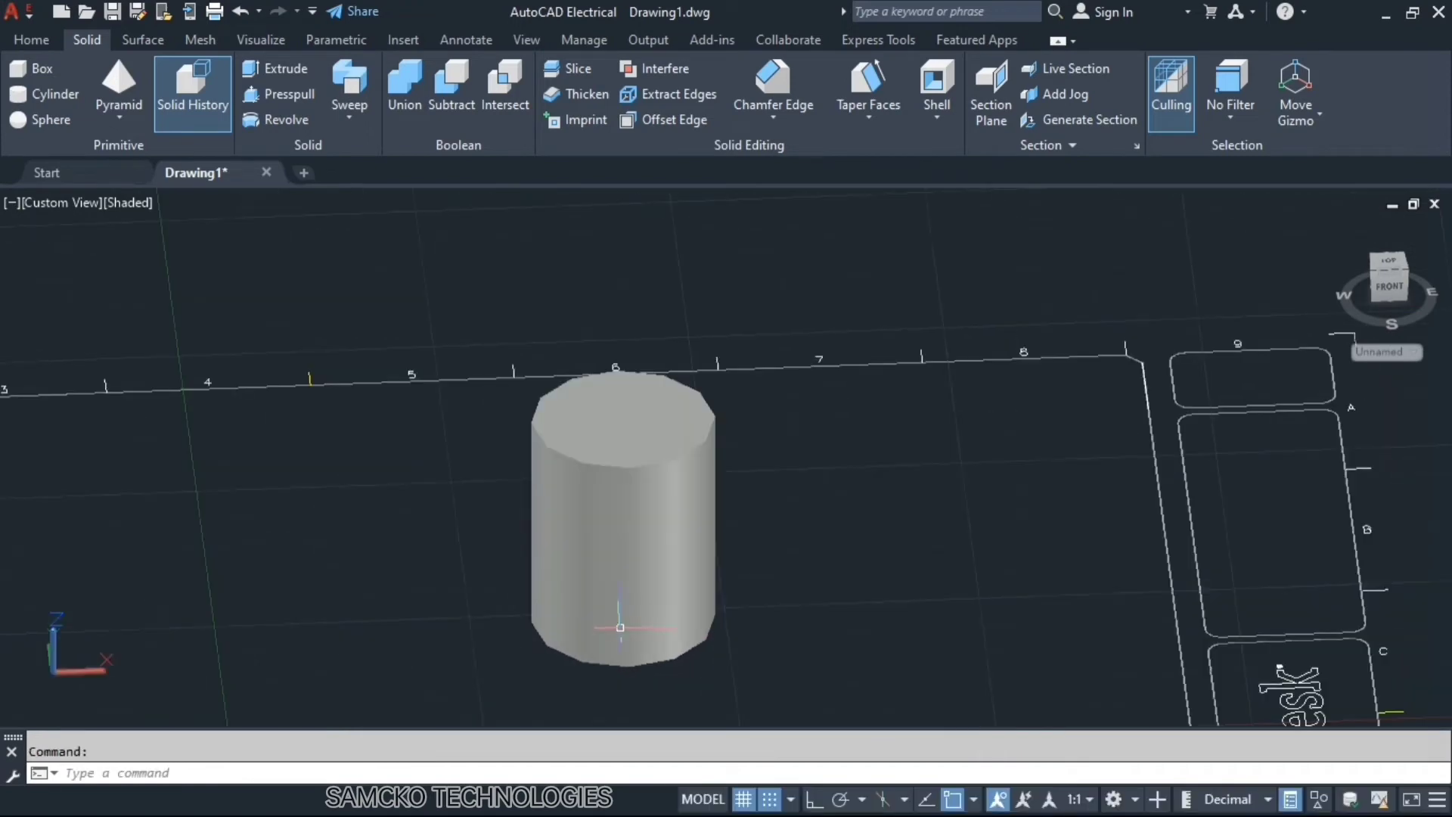
scroll(621, 627, up, 3)
scroll(622, 627, down, 2)
shift+middle_drag(616, 651, 616, 655)
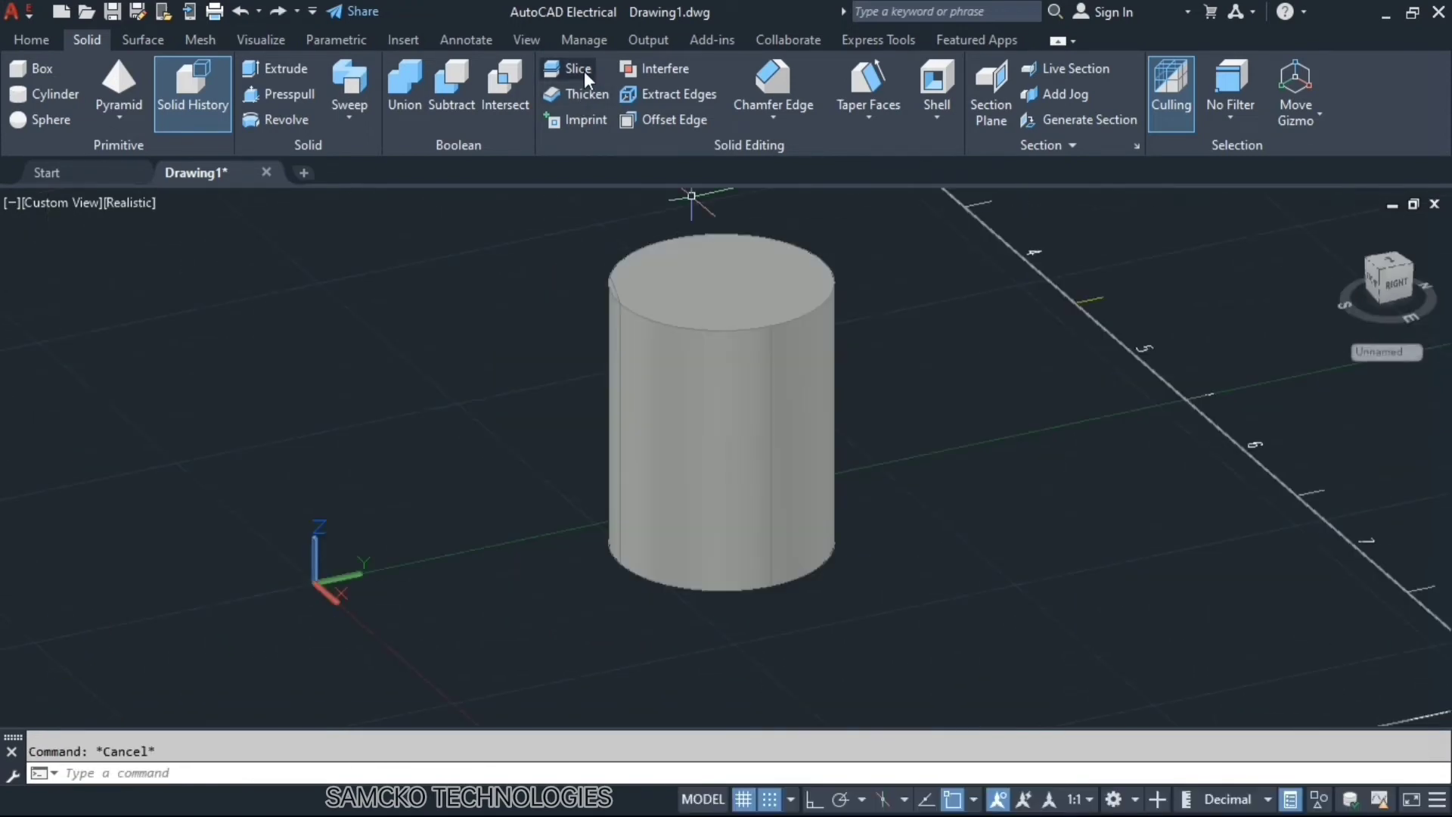
Step: Slice the cylinder vertically with the Zaxis option, its plane normal running roughly along Y, keep both sides, and select the larger piece
click(584, 69)
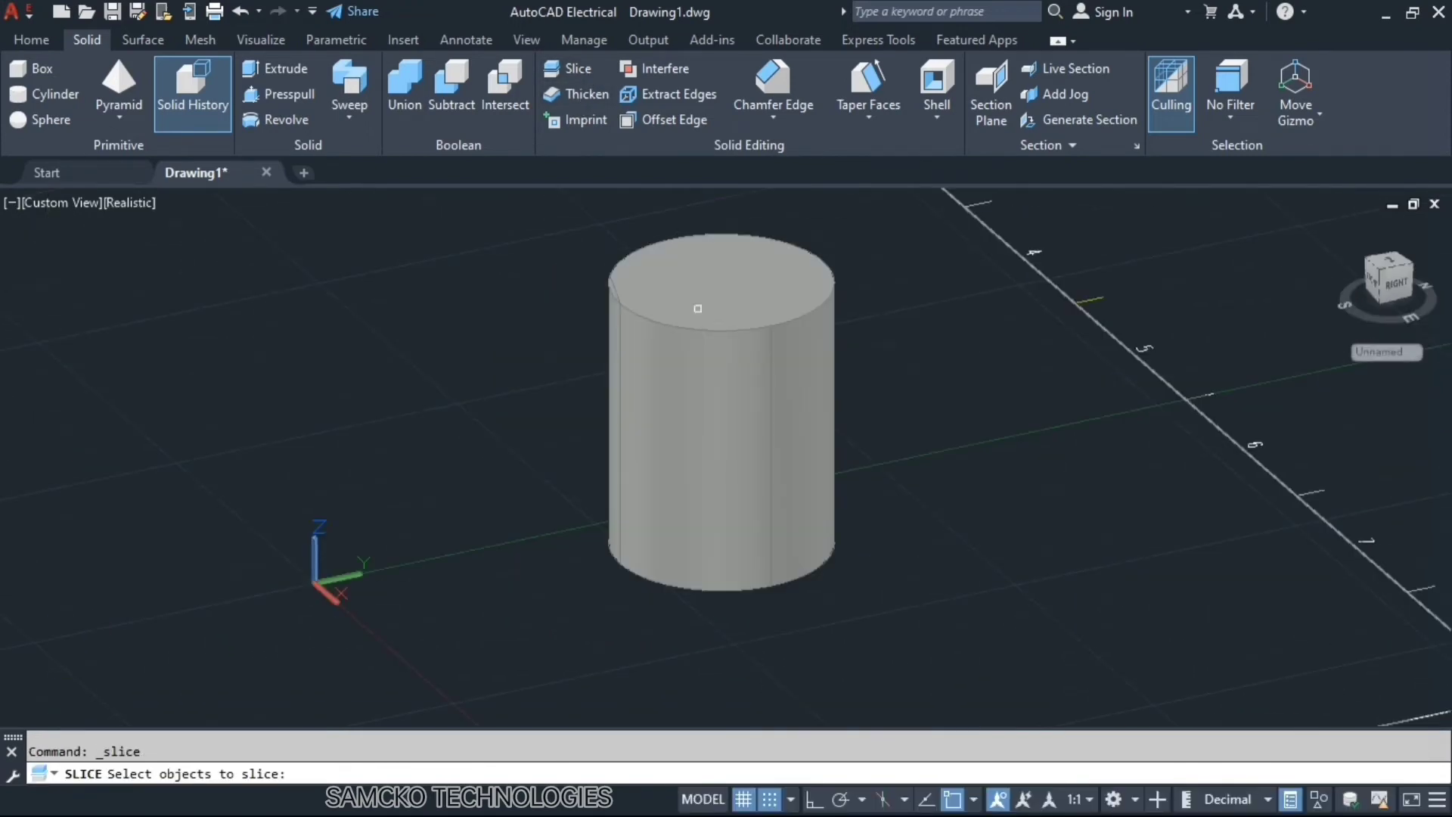
click(724, 358)
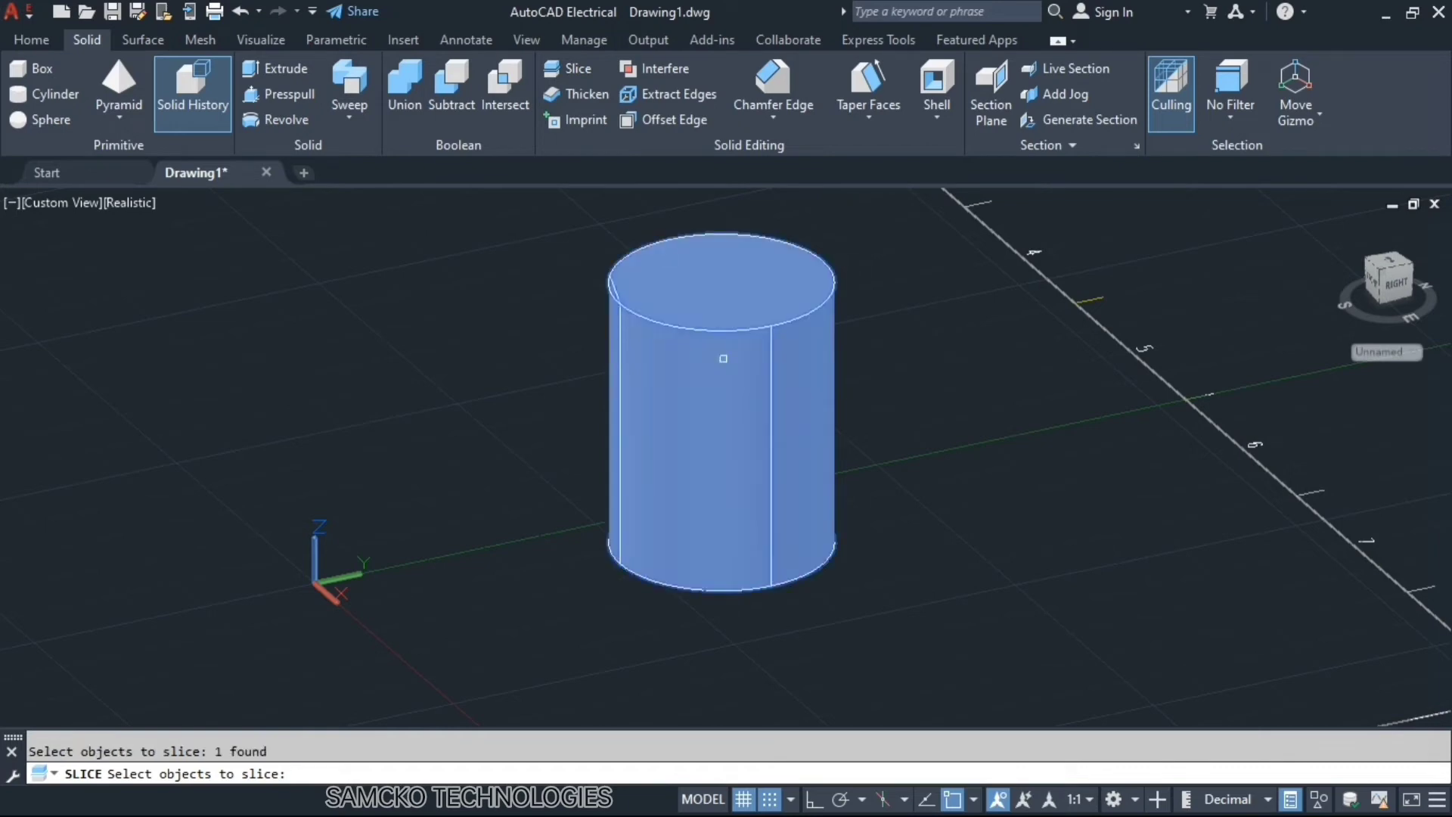
key(Return)
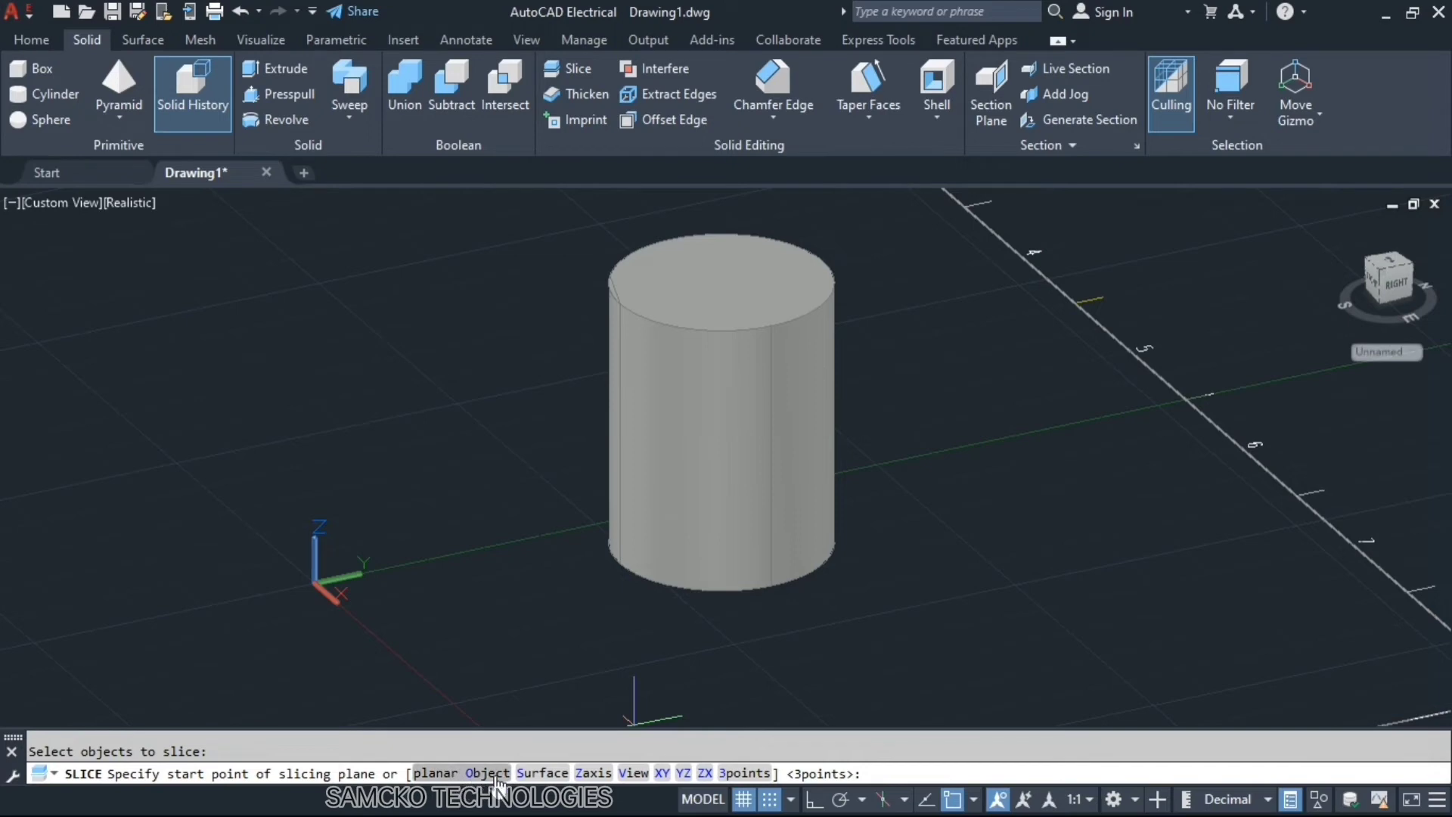
click(593, 773)
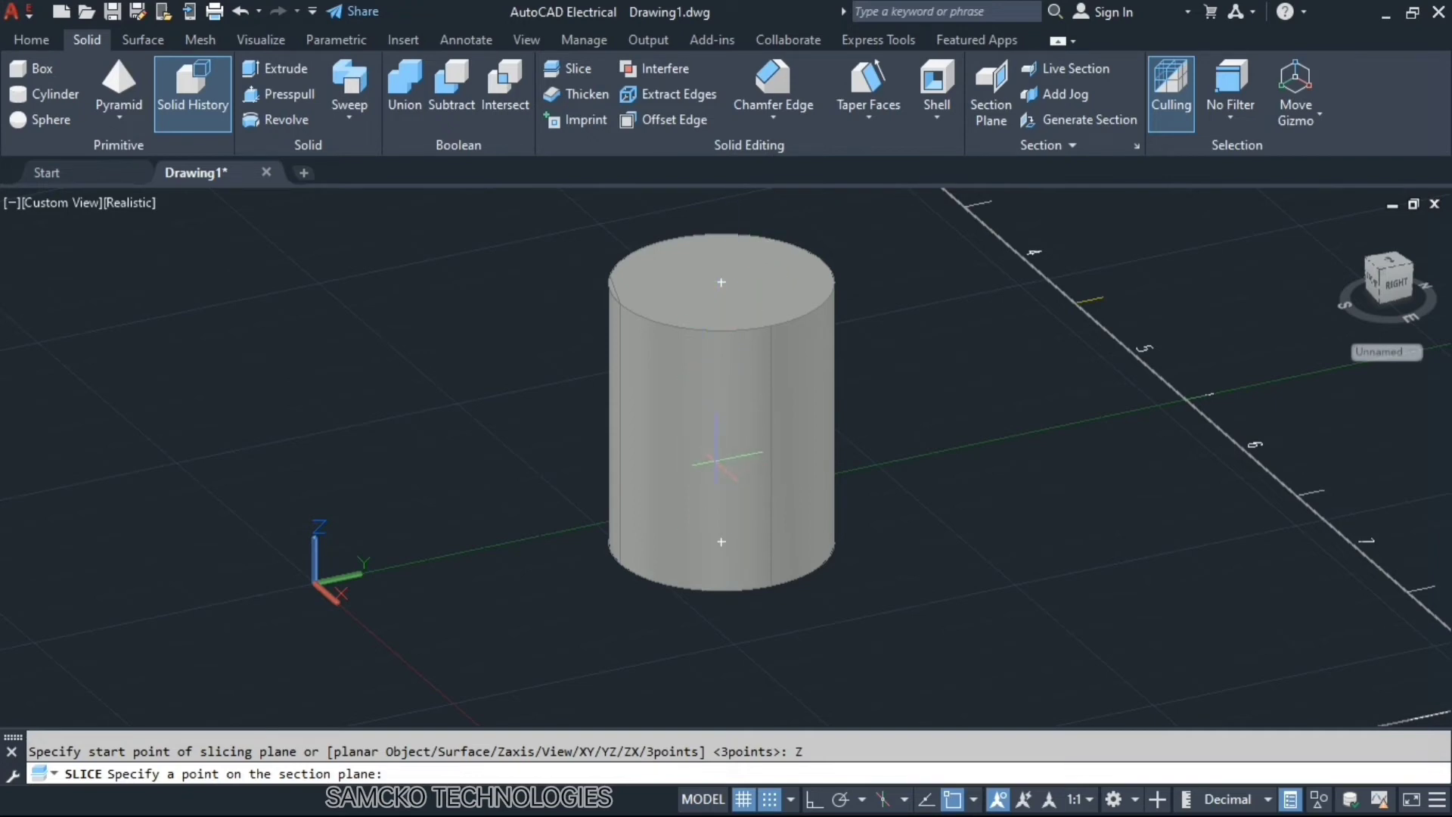
click(716, 459)
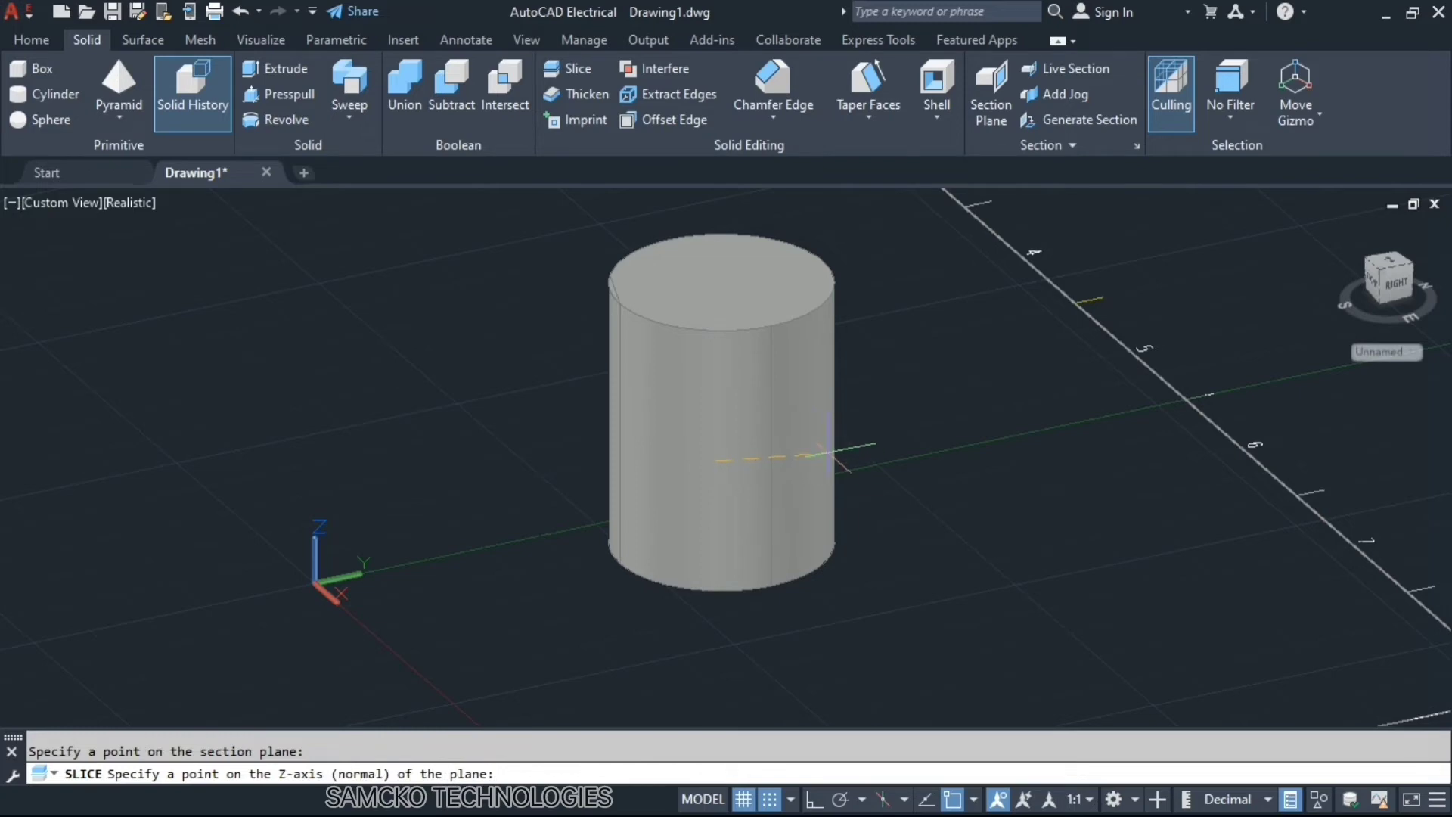
click(830, 452)
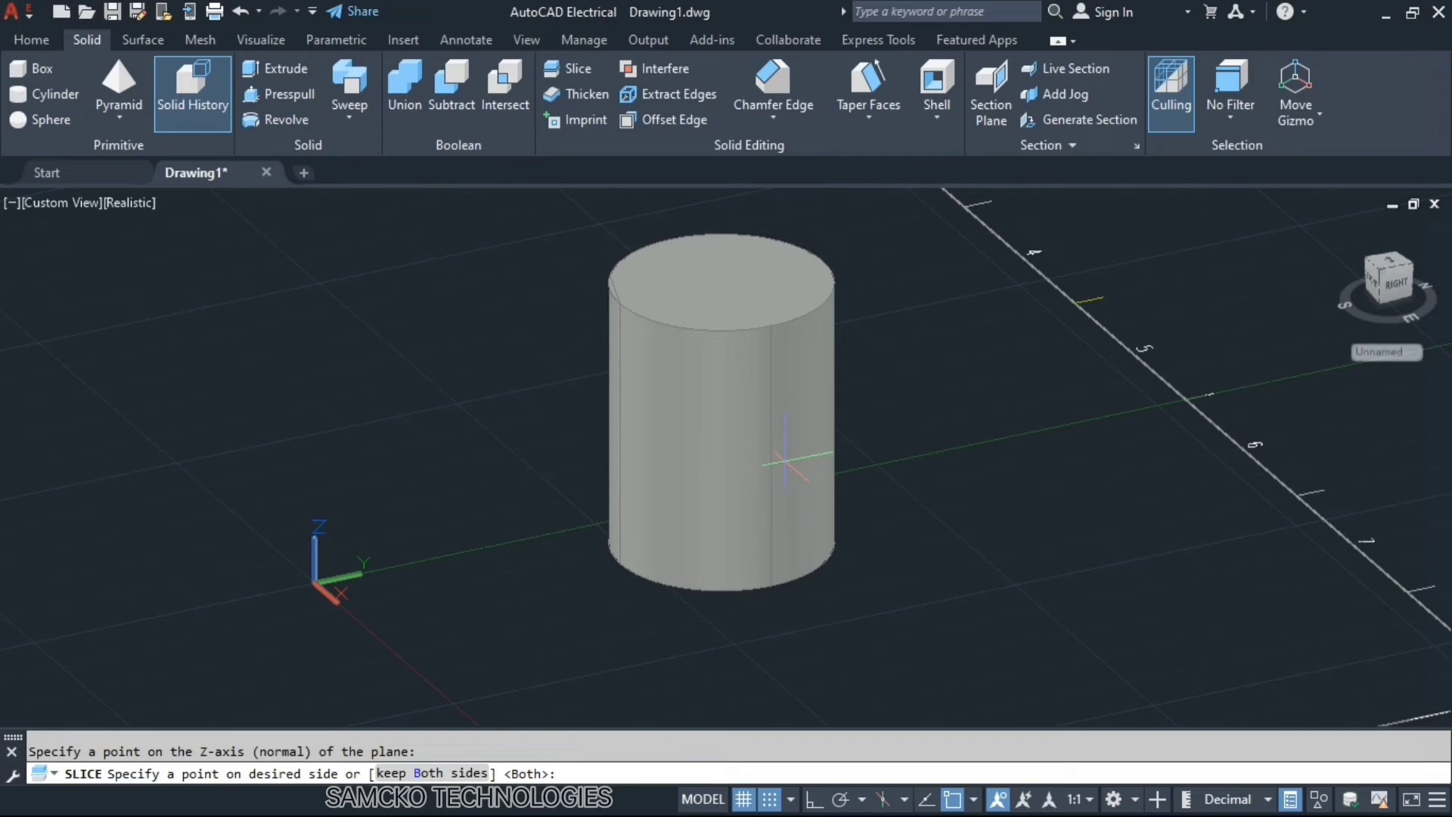
key(Return)
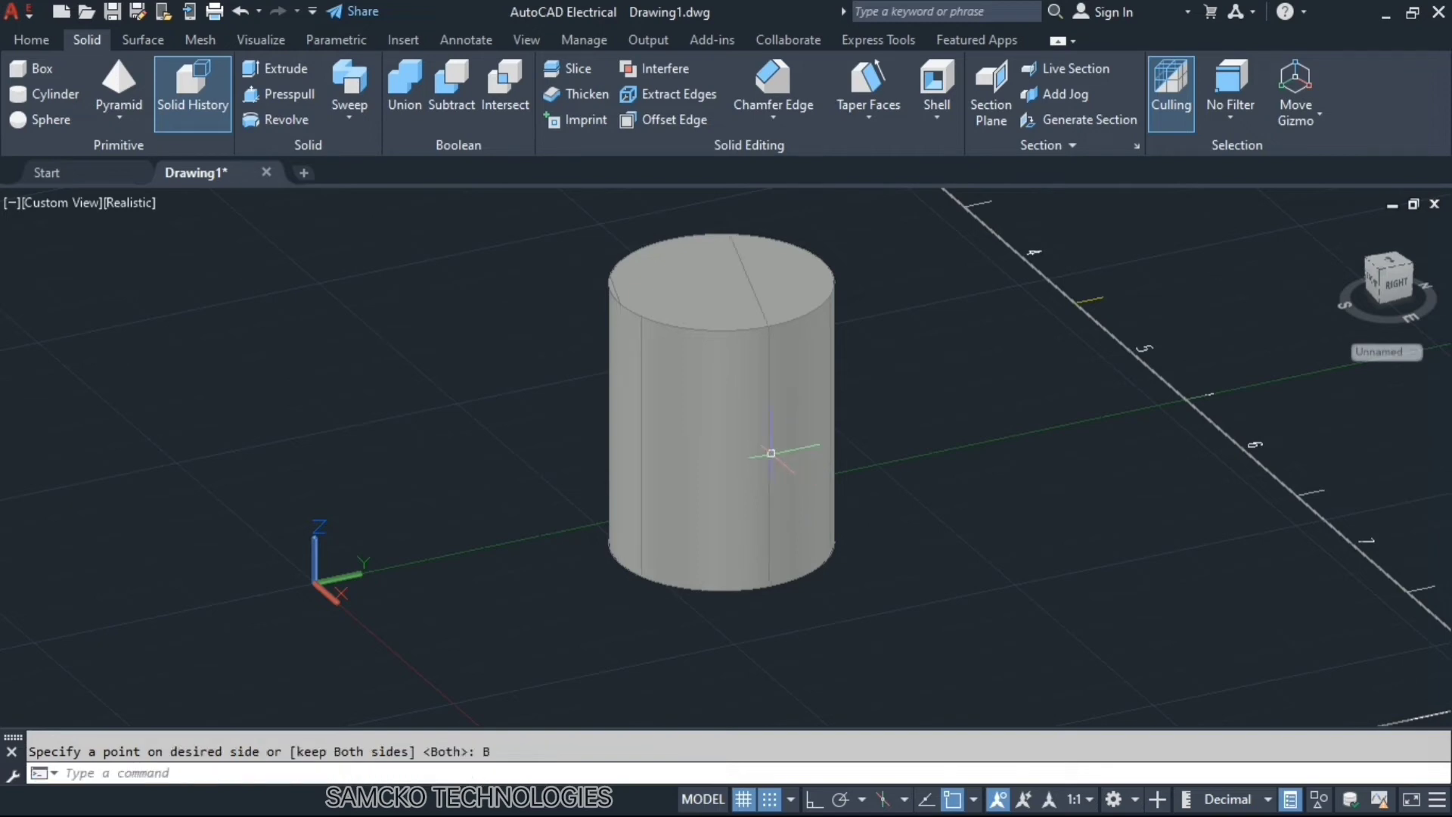
click(689, 386)
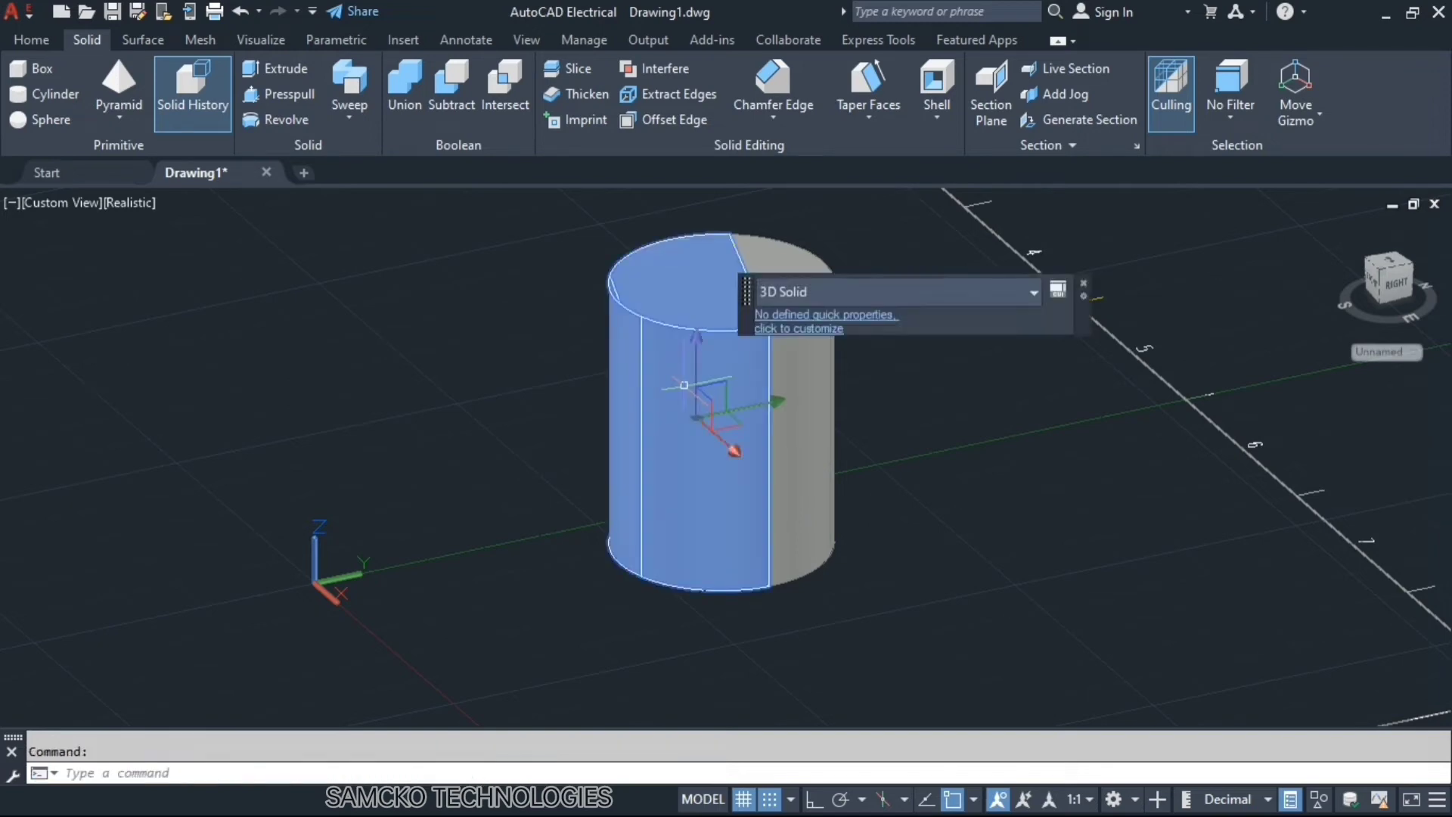
Step: Select both pieces of the vertically sliced cylinder to check that they are separate solids
click(823, 388)
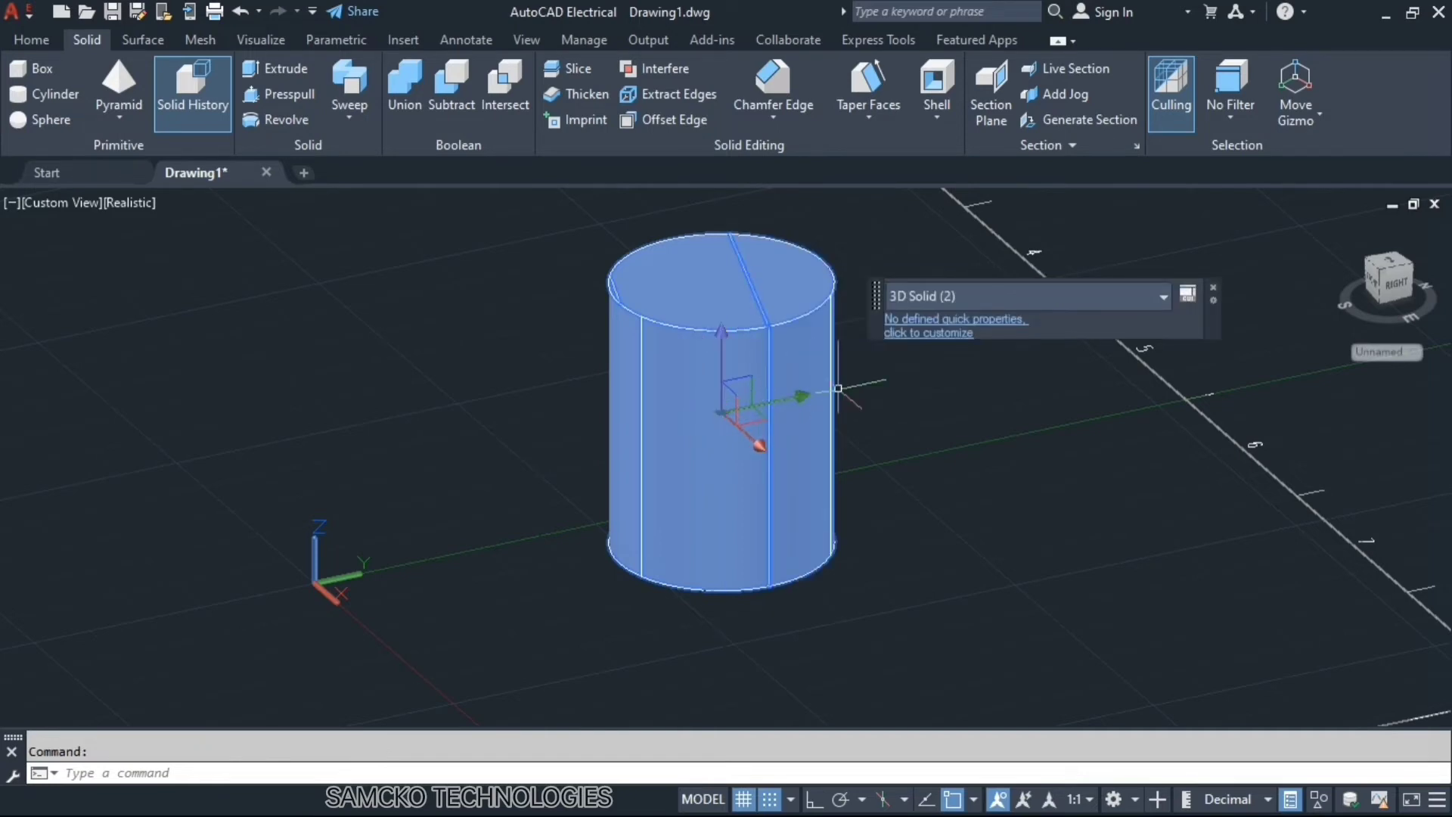
key(Escape)
click(749, 375)
click(794, 368)
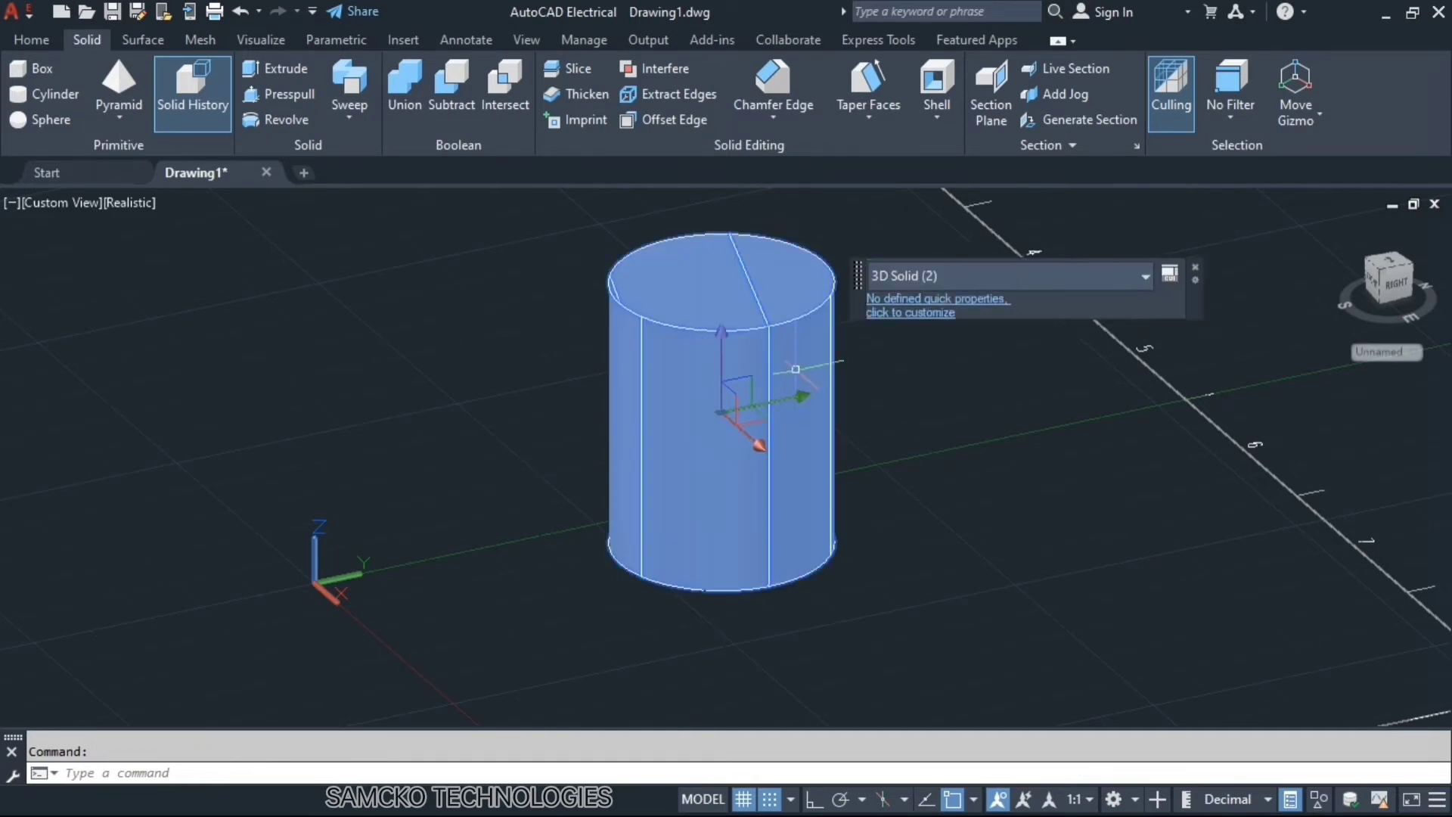
key(Escape)
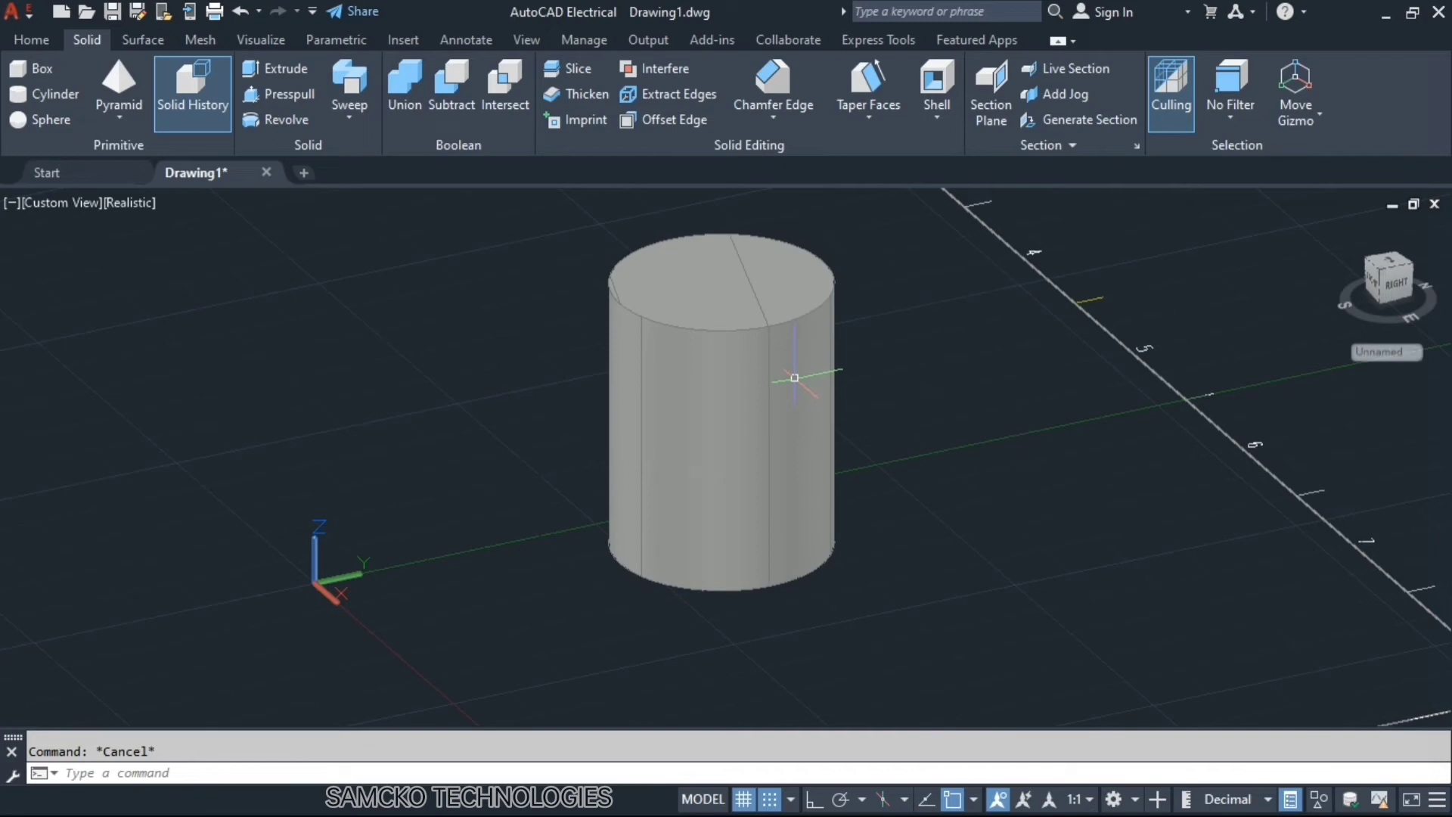
Step: Undo the Zaxis slice and select the cylinder to check that it is a single solid
key(ctrl+z)
click(794, 376)
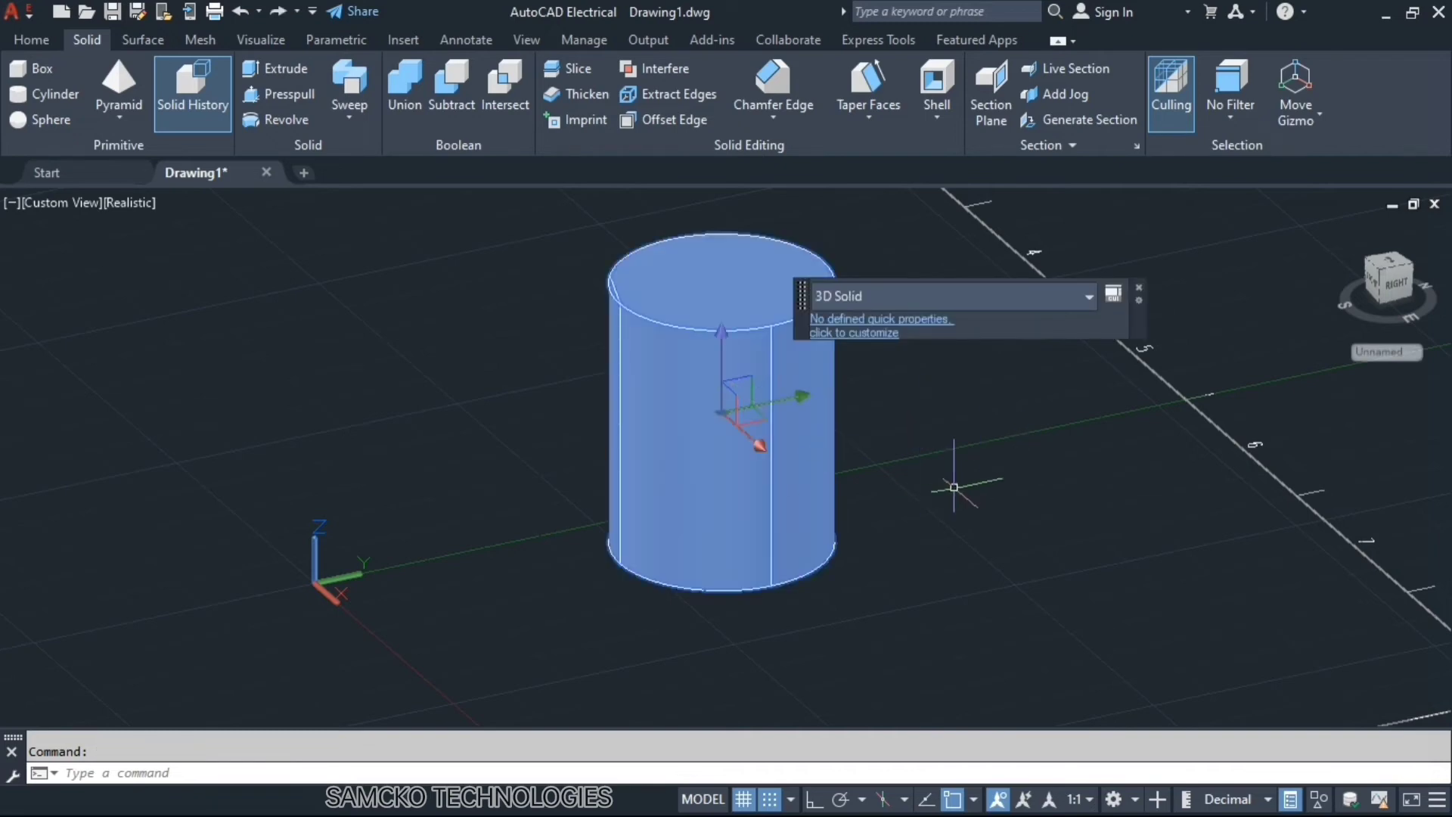
key(Escape)
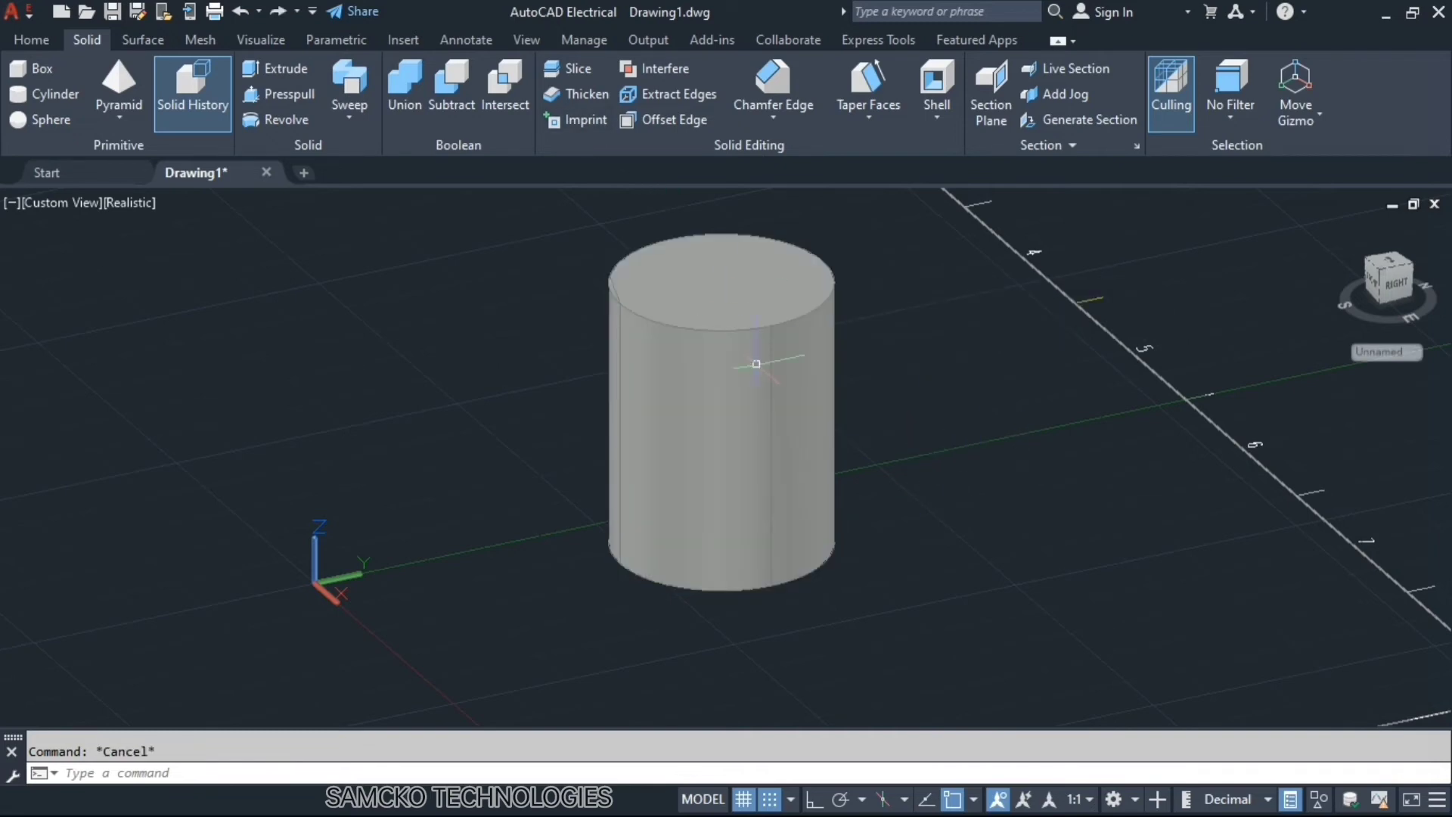
click(817, 390)
key(Escape)
Step: Slice the cylinder horizontally with the XY option, about a quarter of its height above the base, and keep both sides
click(579, 75)
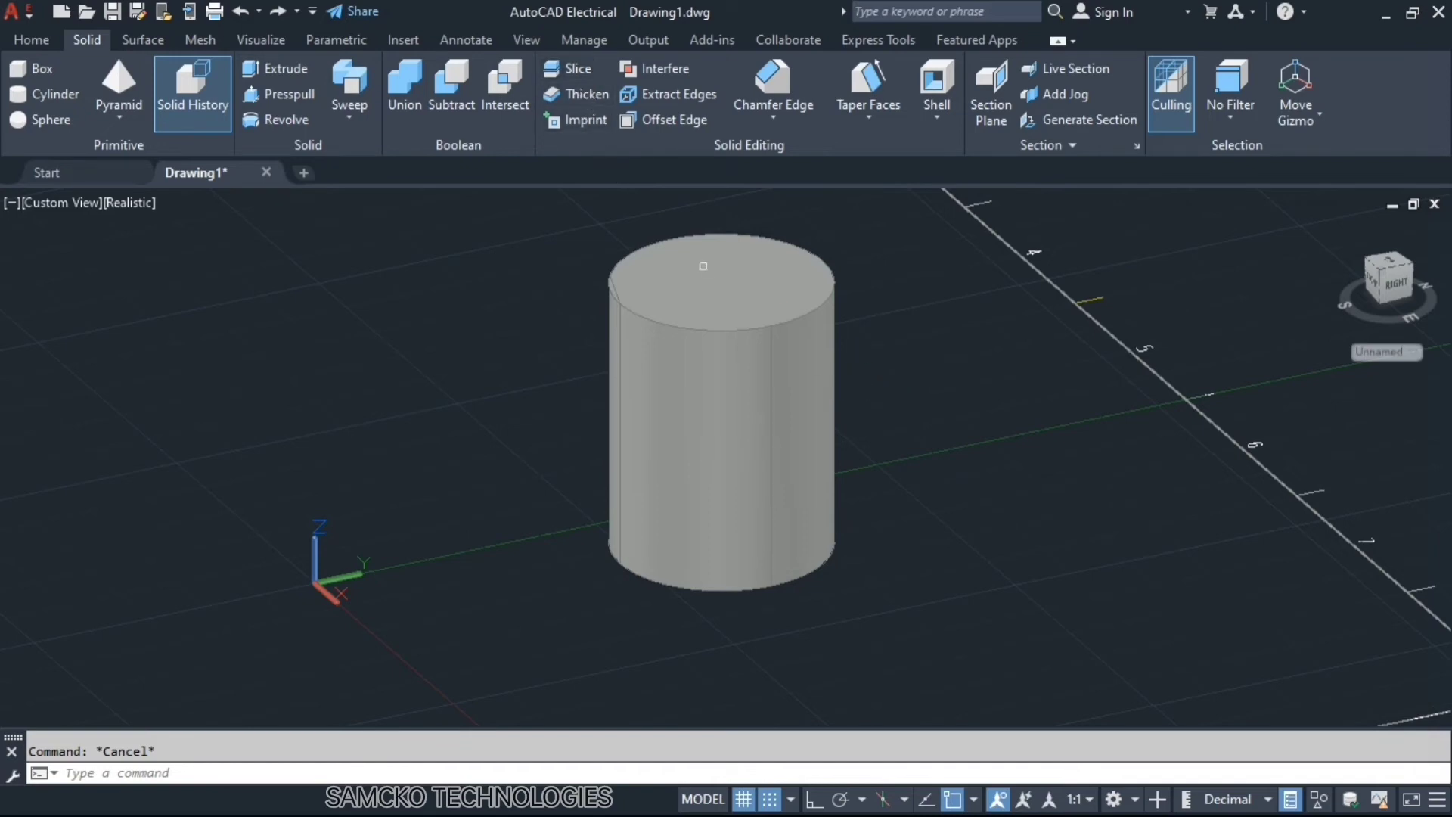
click(718, 339)
key(Return)
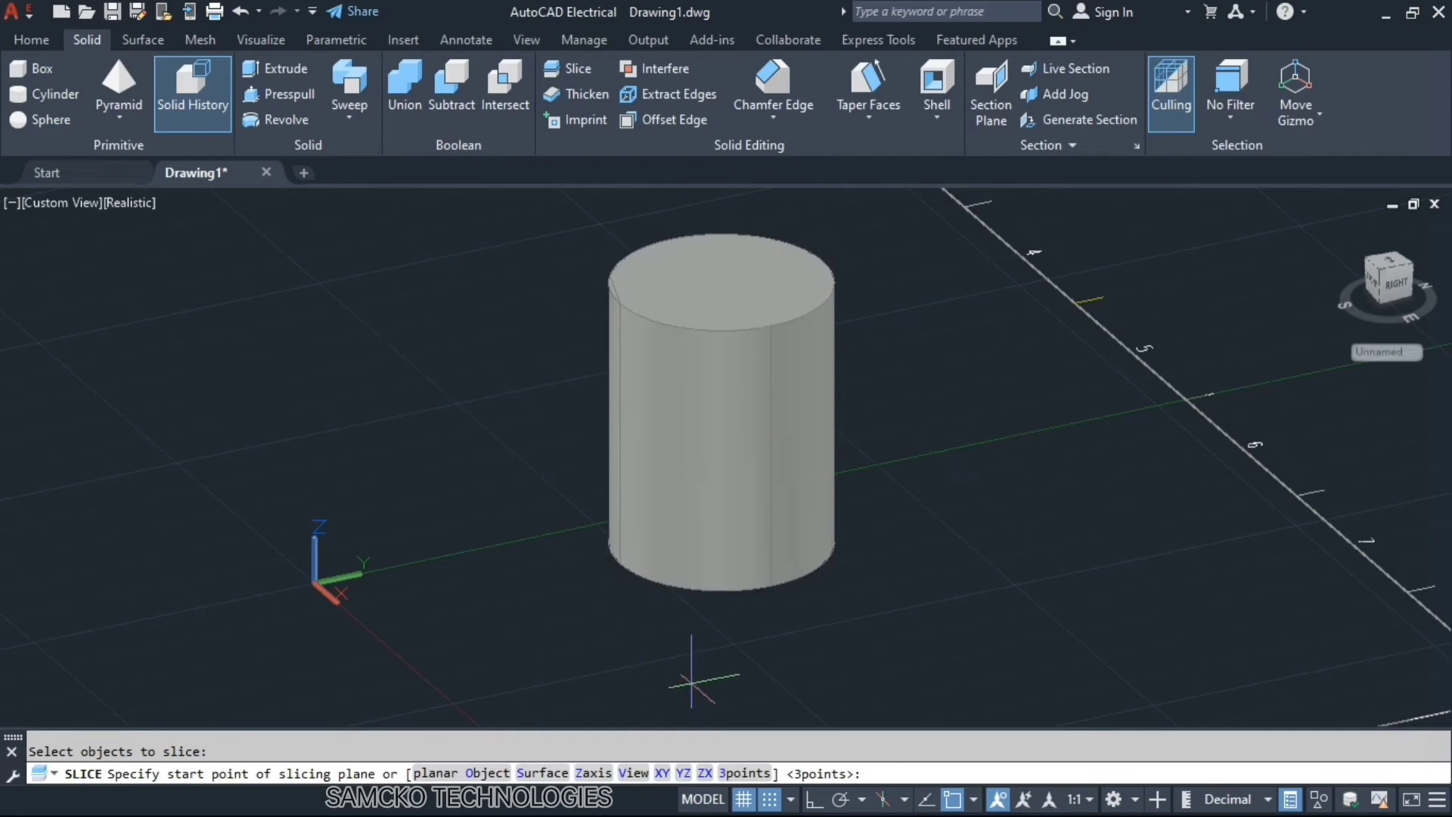
click(663, 773)
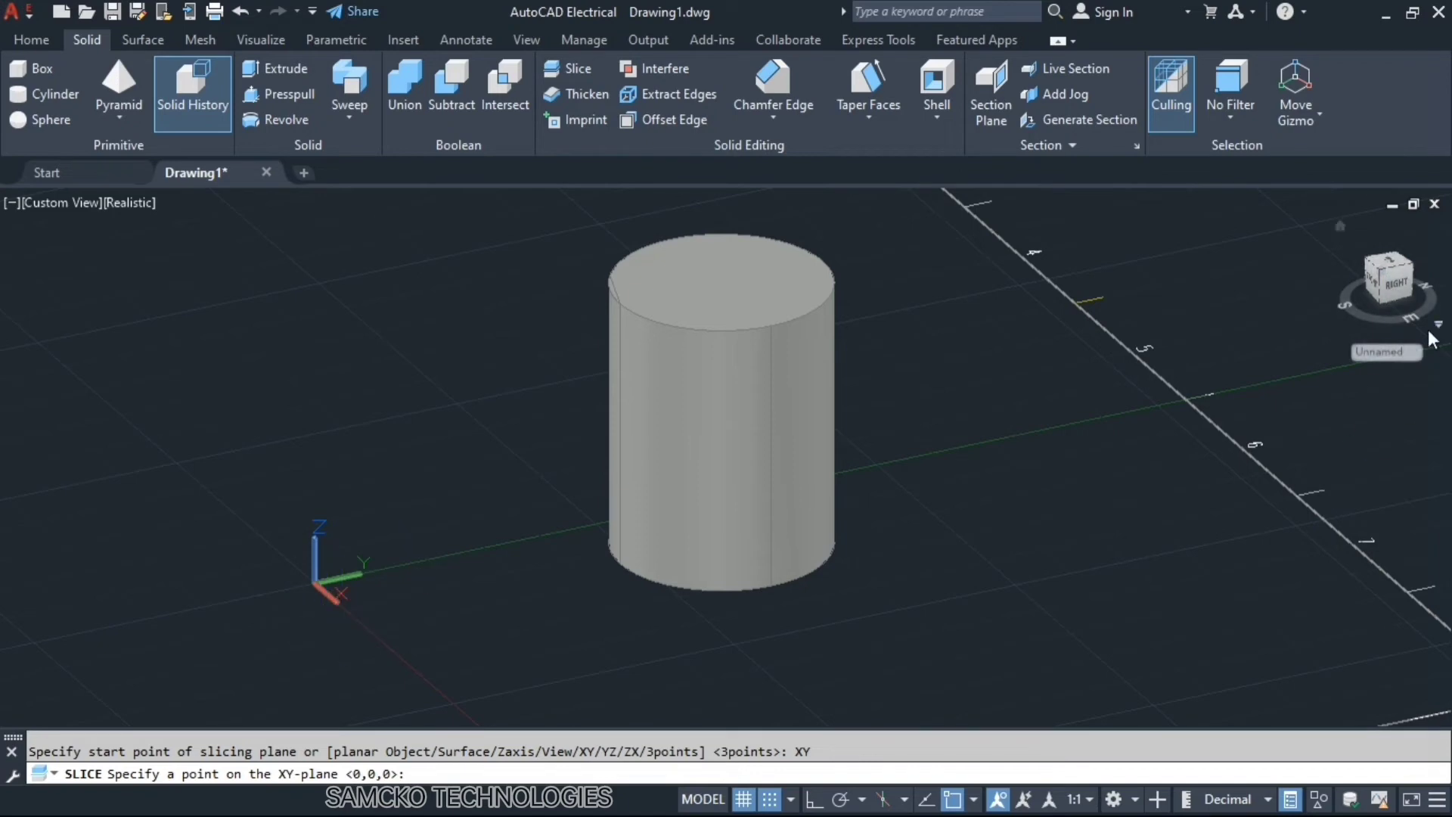
click(1395, 284)
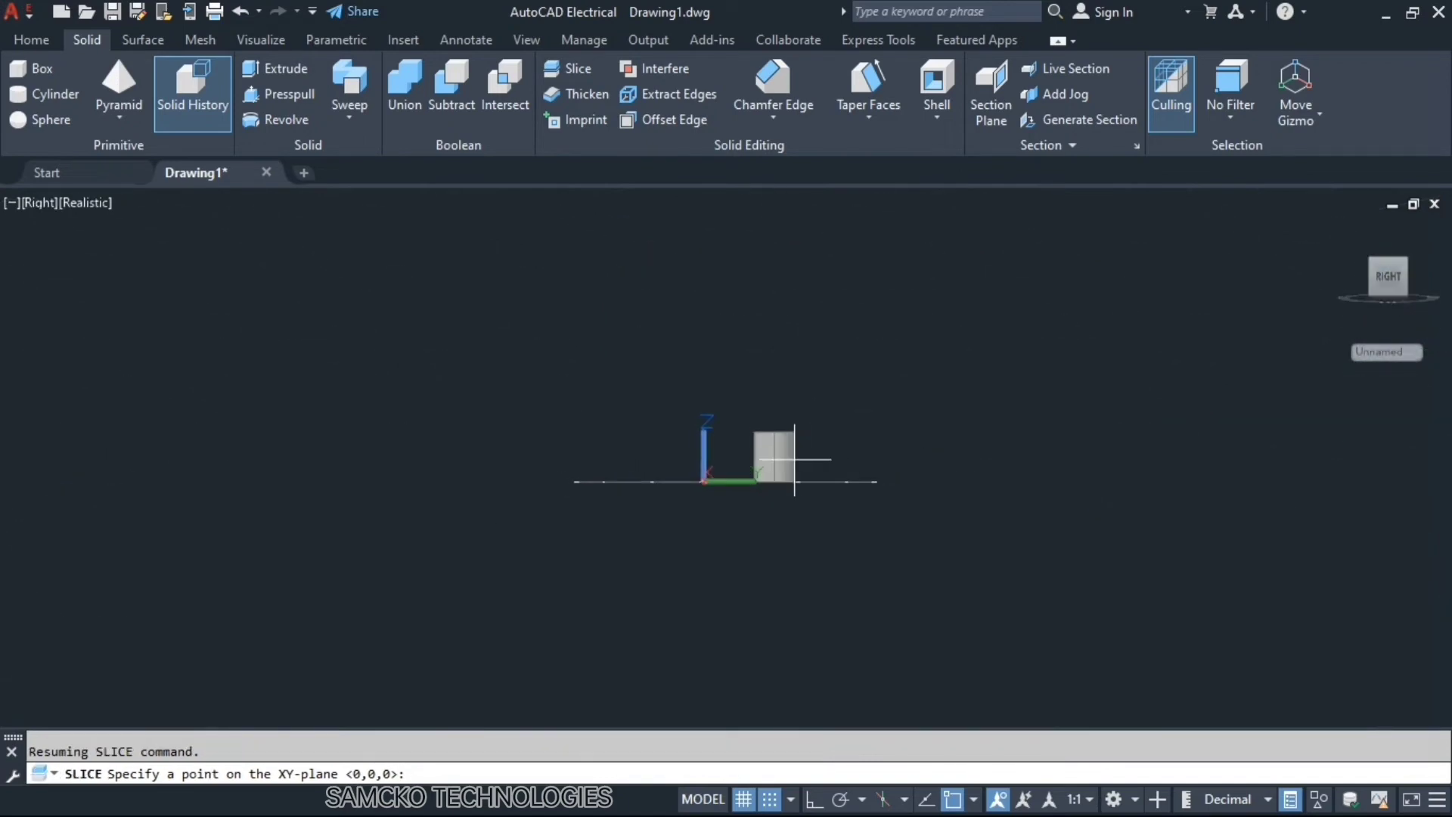
scroll(794, 459, up, 8)
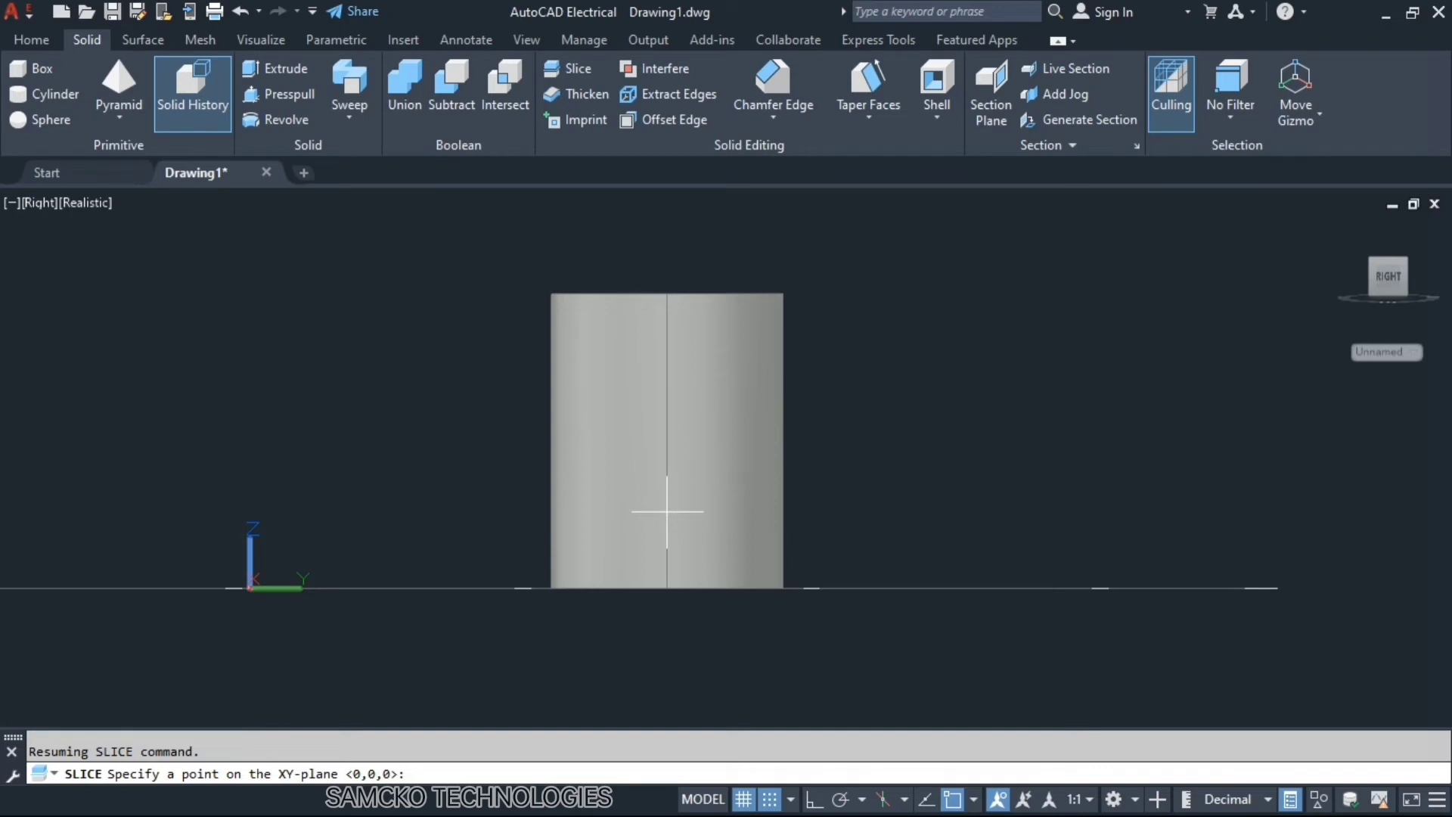
click(667, 511)
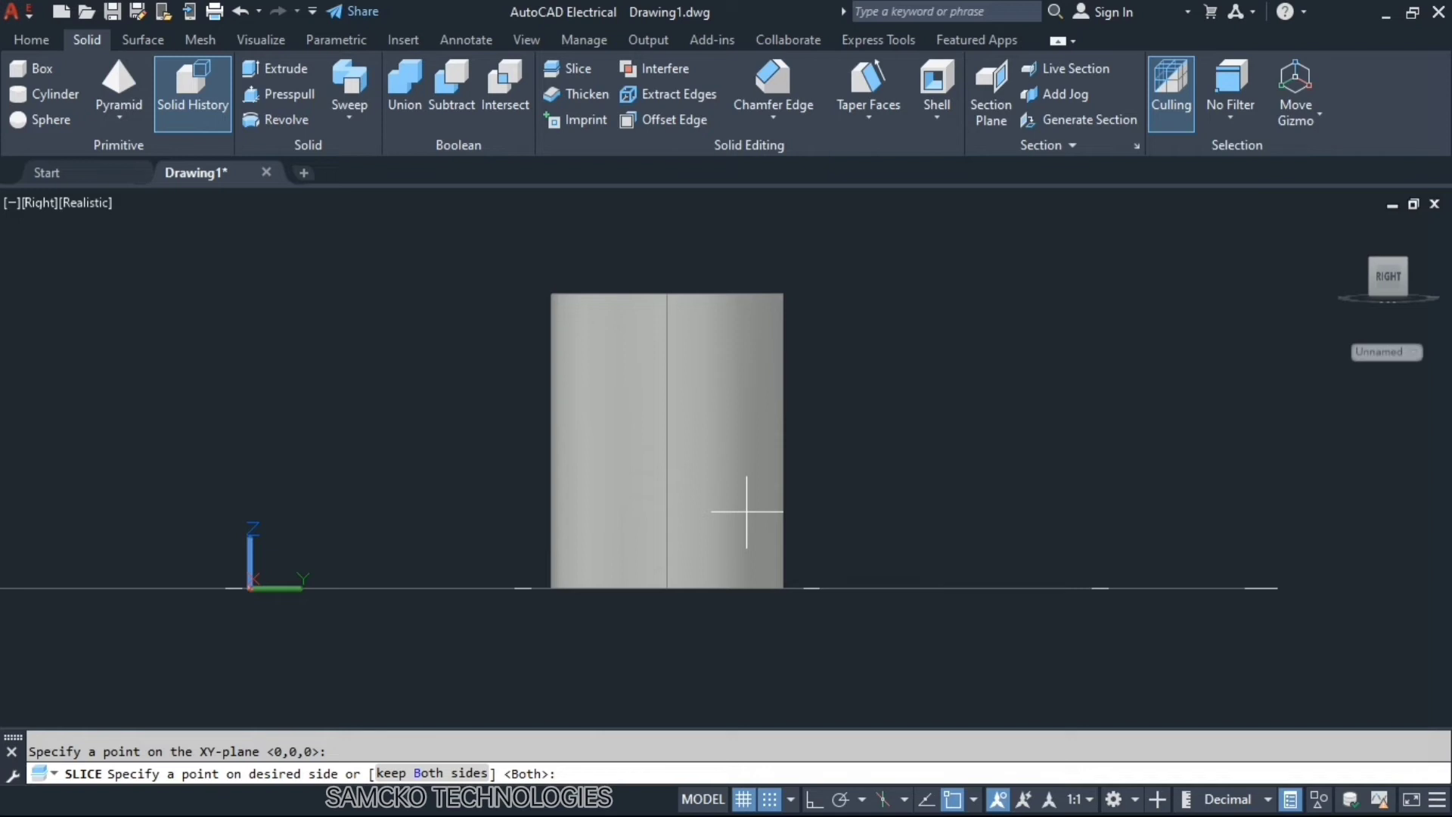
key(Return)
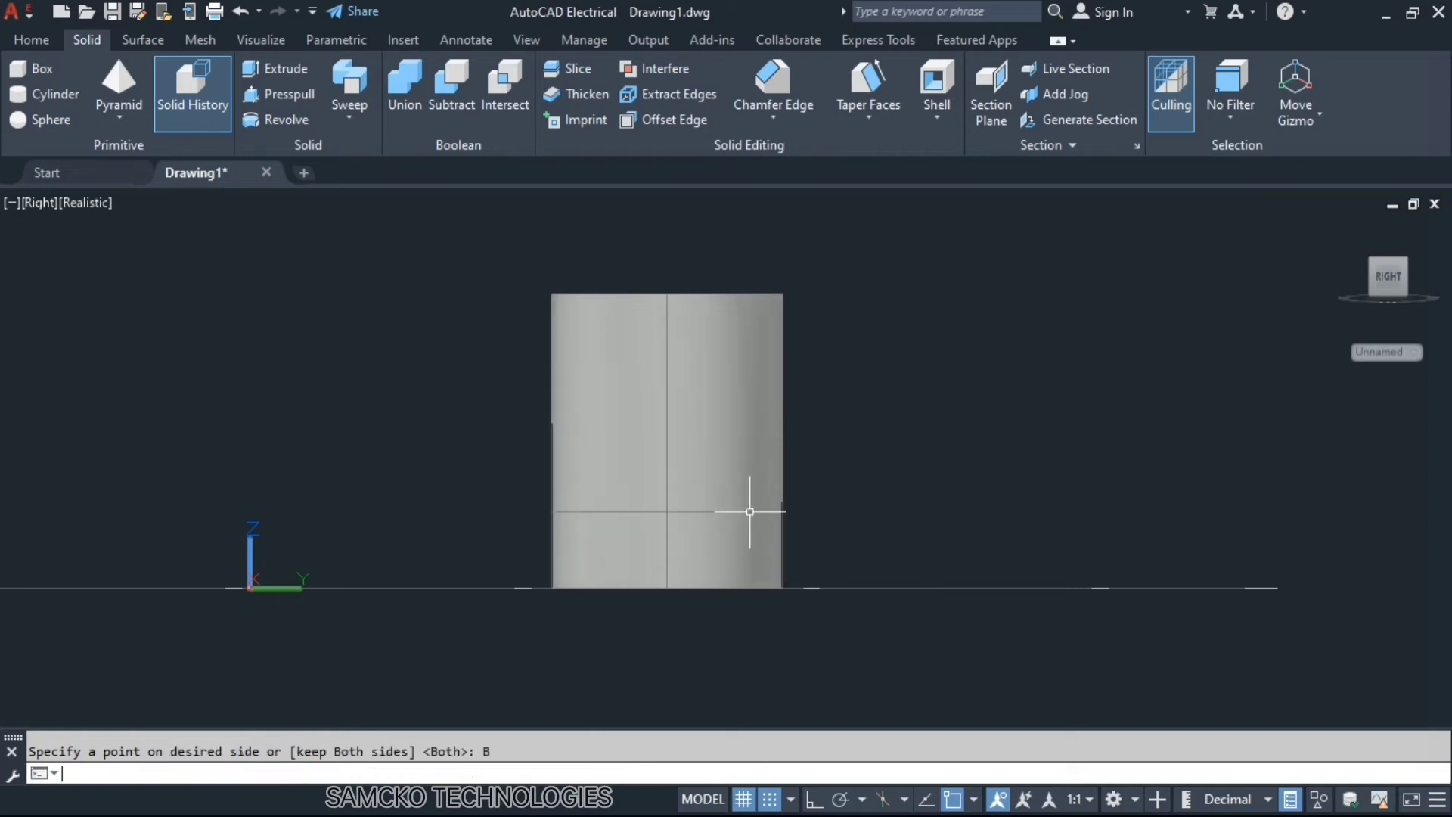
Step: Examine the upper and lower pieces of the horizontally sliced cylinder by selecting each one
click(664, 402)
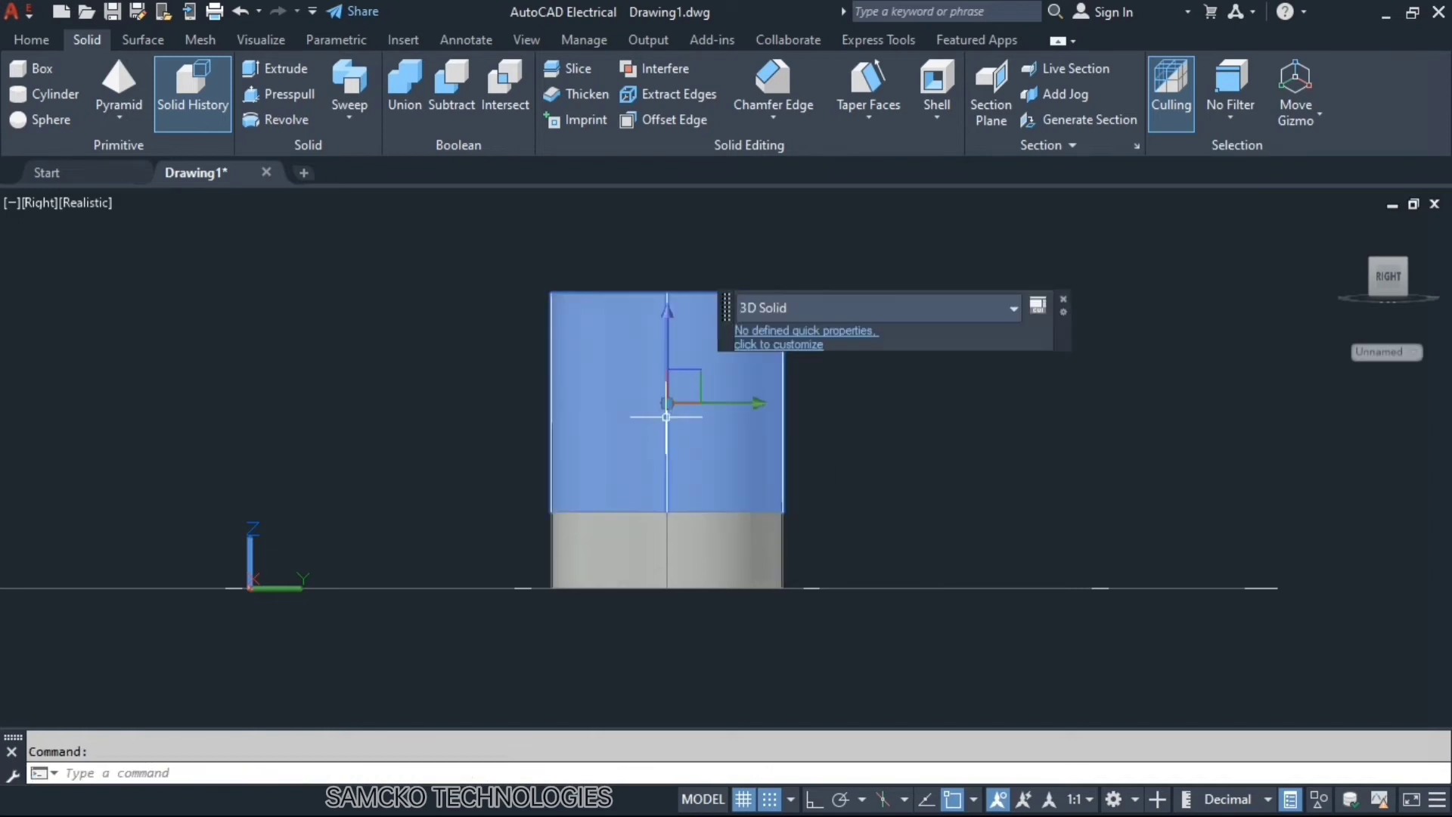
click(694, 540)
shift+middle_drag(696, 439, 803, 509)
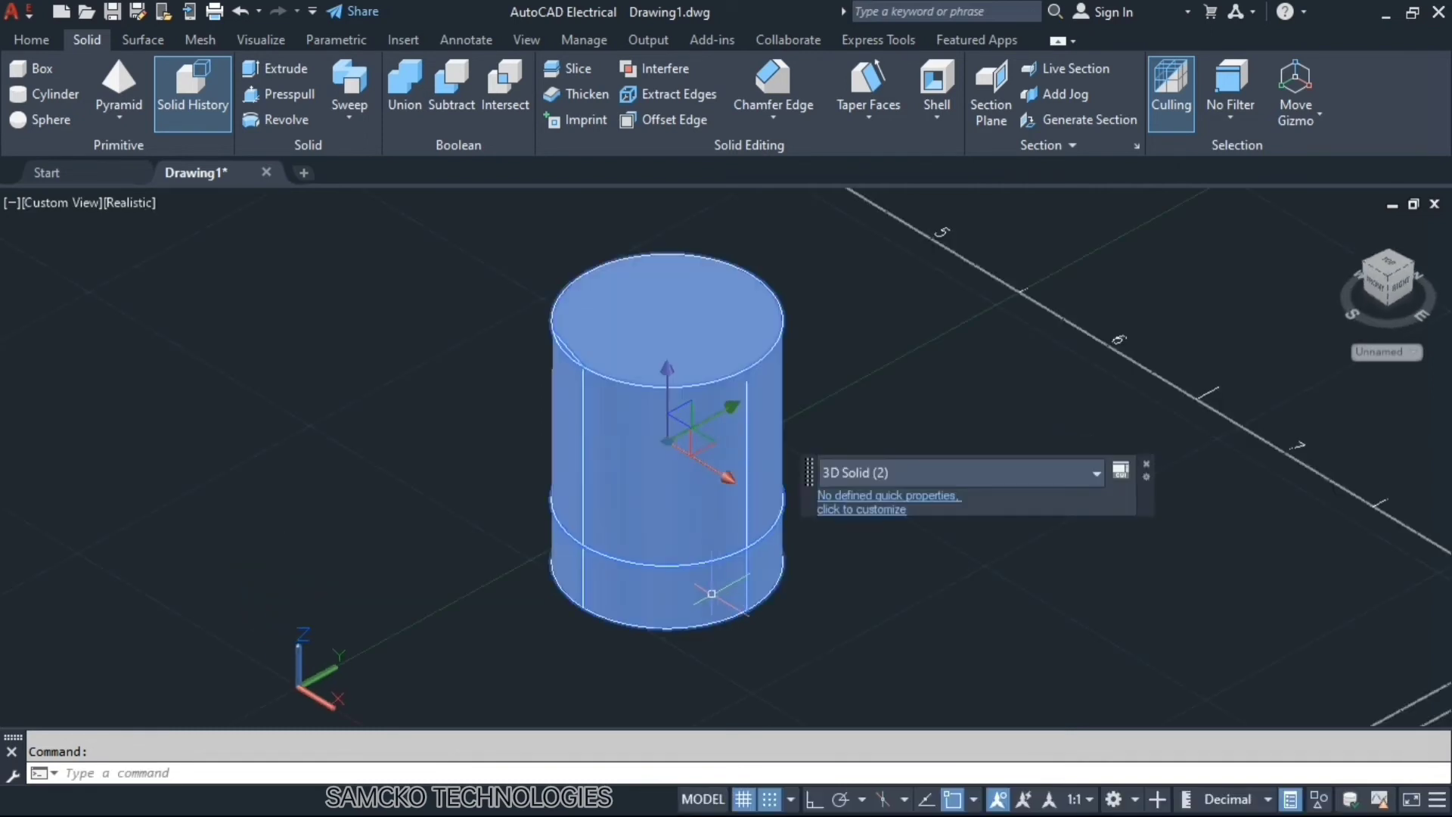
key(Escape)
click(684, 603)
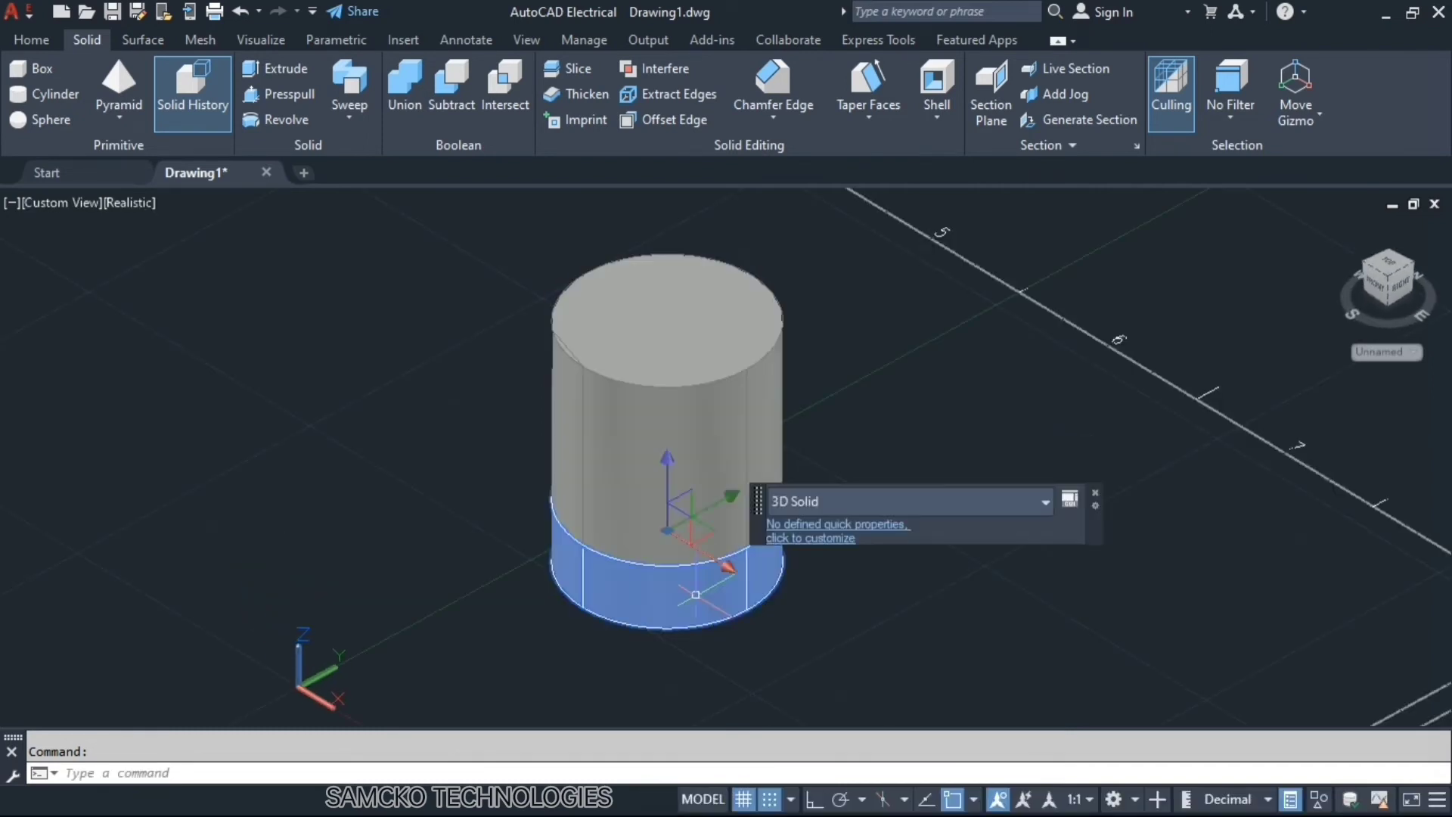
click(645, 459)
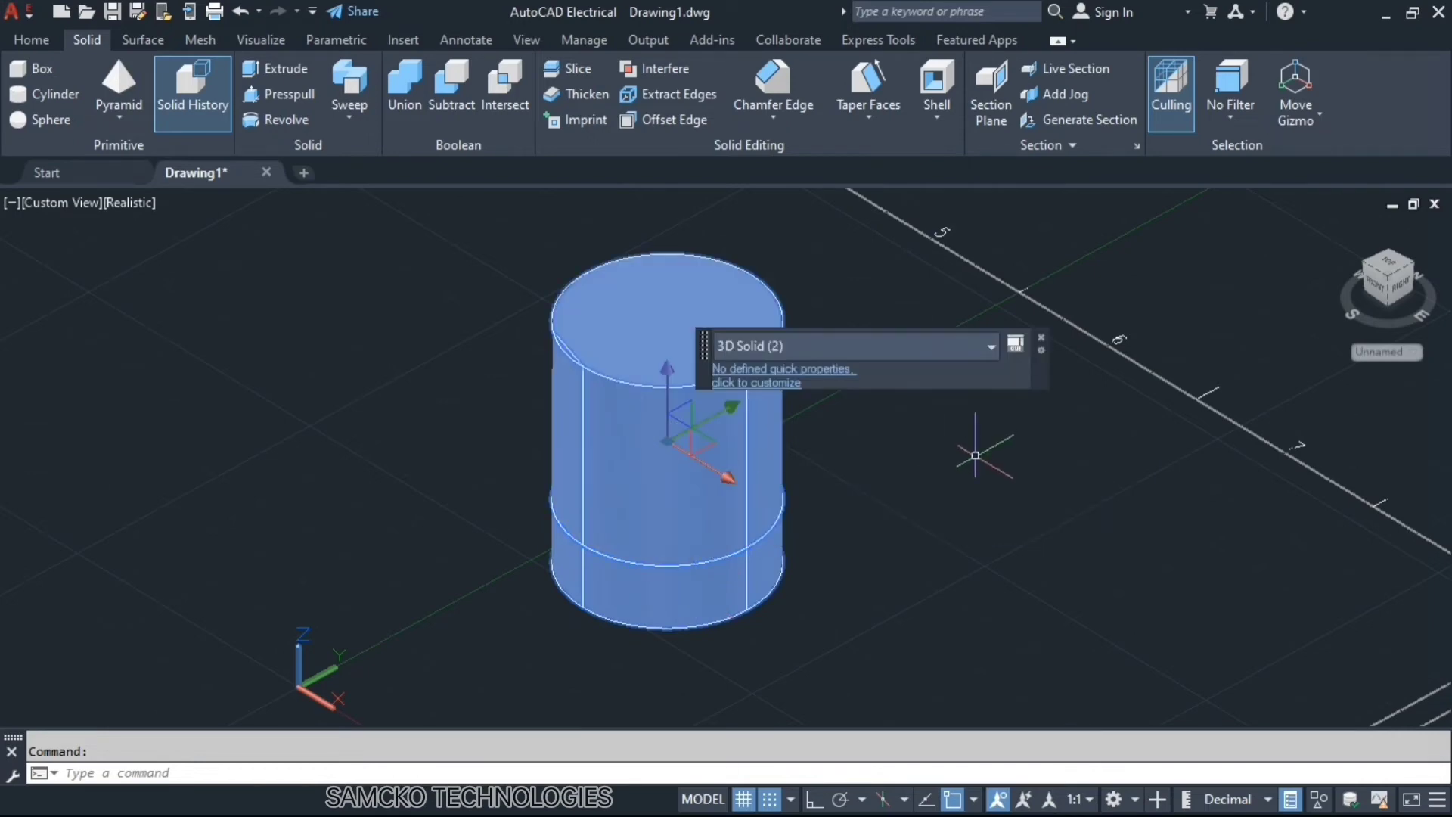
key(Escape)
Step: Undo the XY slice and check that the cylinder selects as one solid
key(ctrl+z)
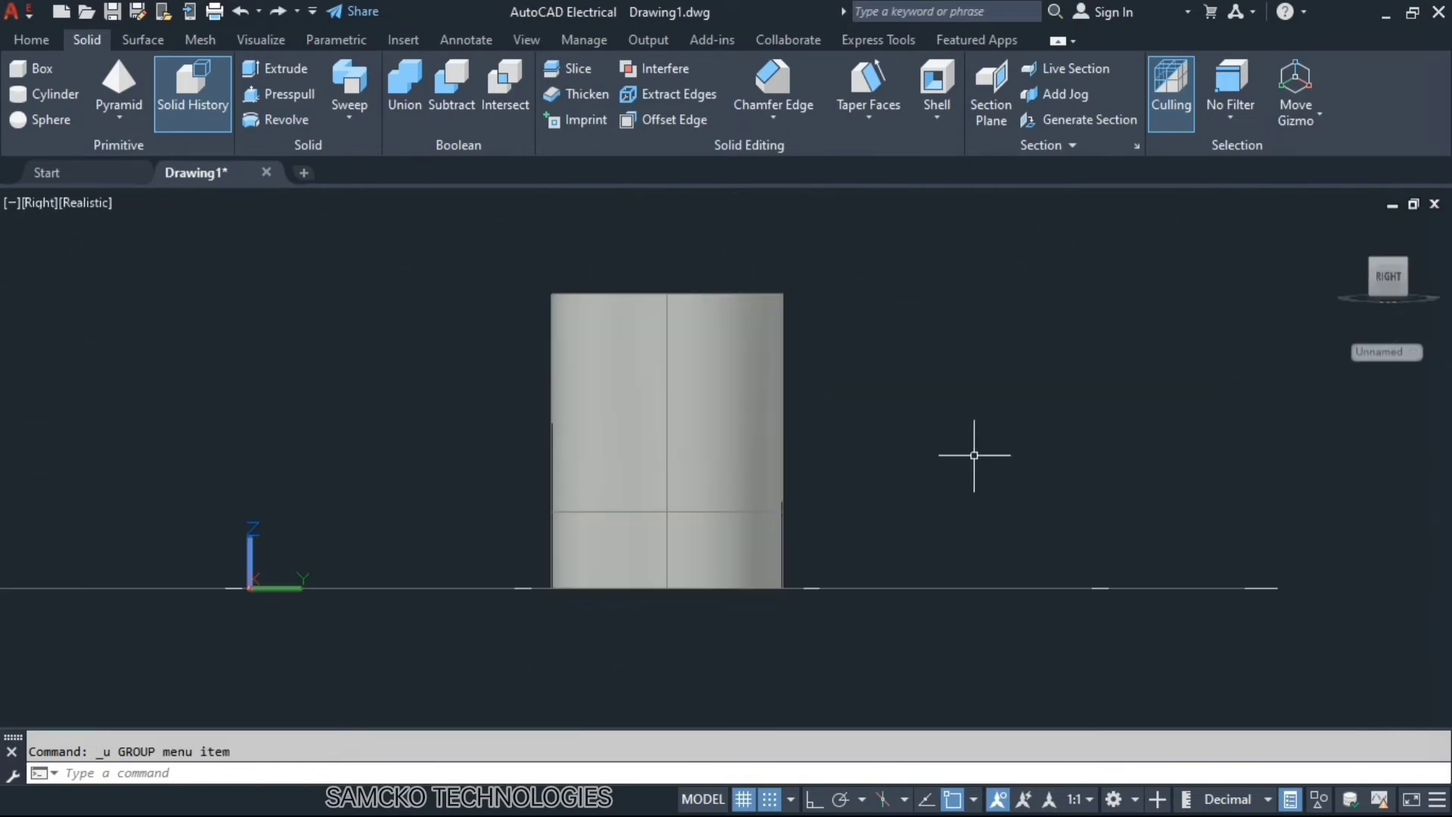
key(ctrl+z)
click(752, 445)
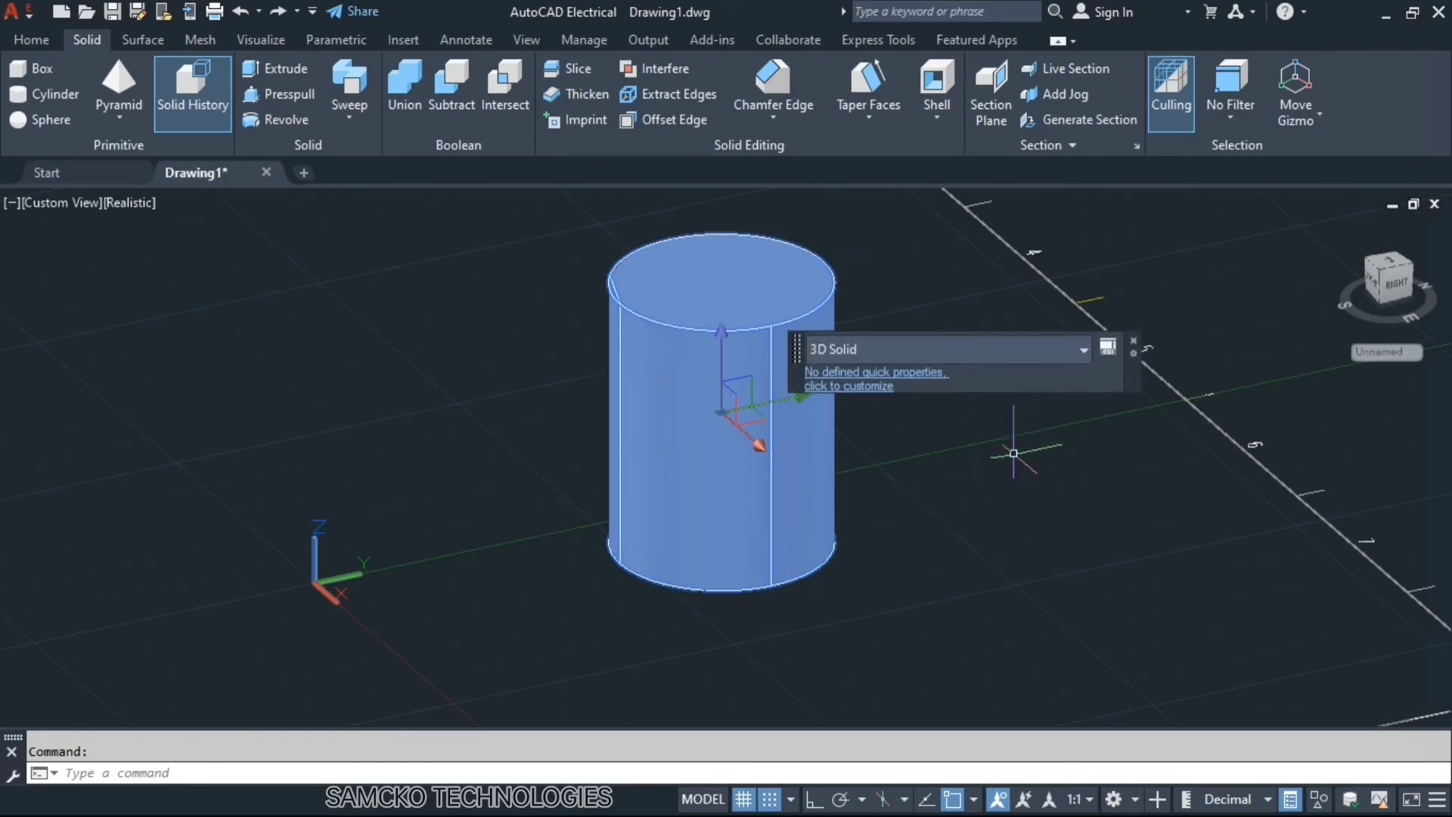
key(Escape)
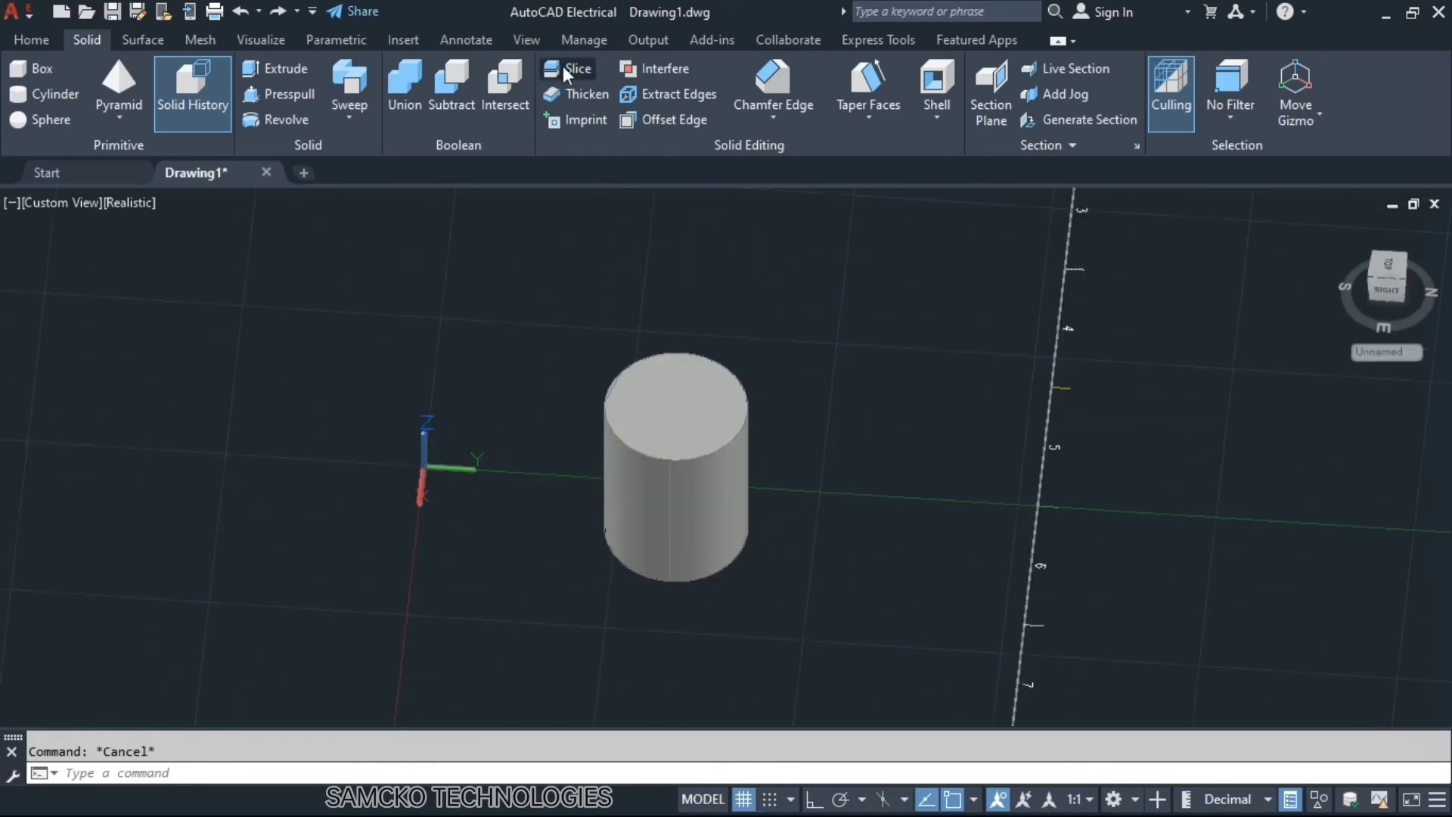
Step: Slice the cylinder vertically with the YZ option through the centre of its top face and keep both sides
click(569, 70)
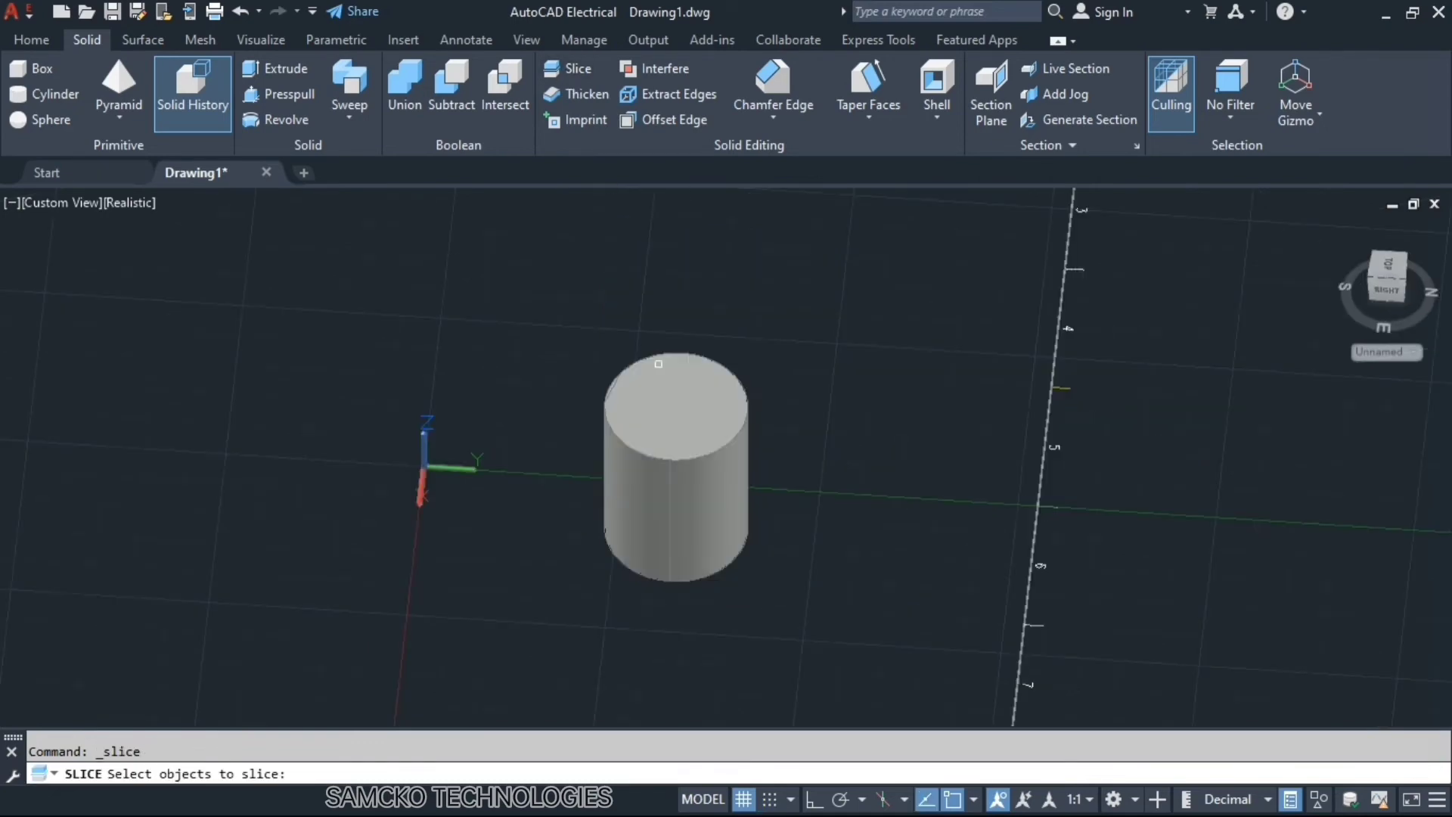
click(669, 416)
key(Return)
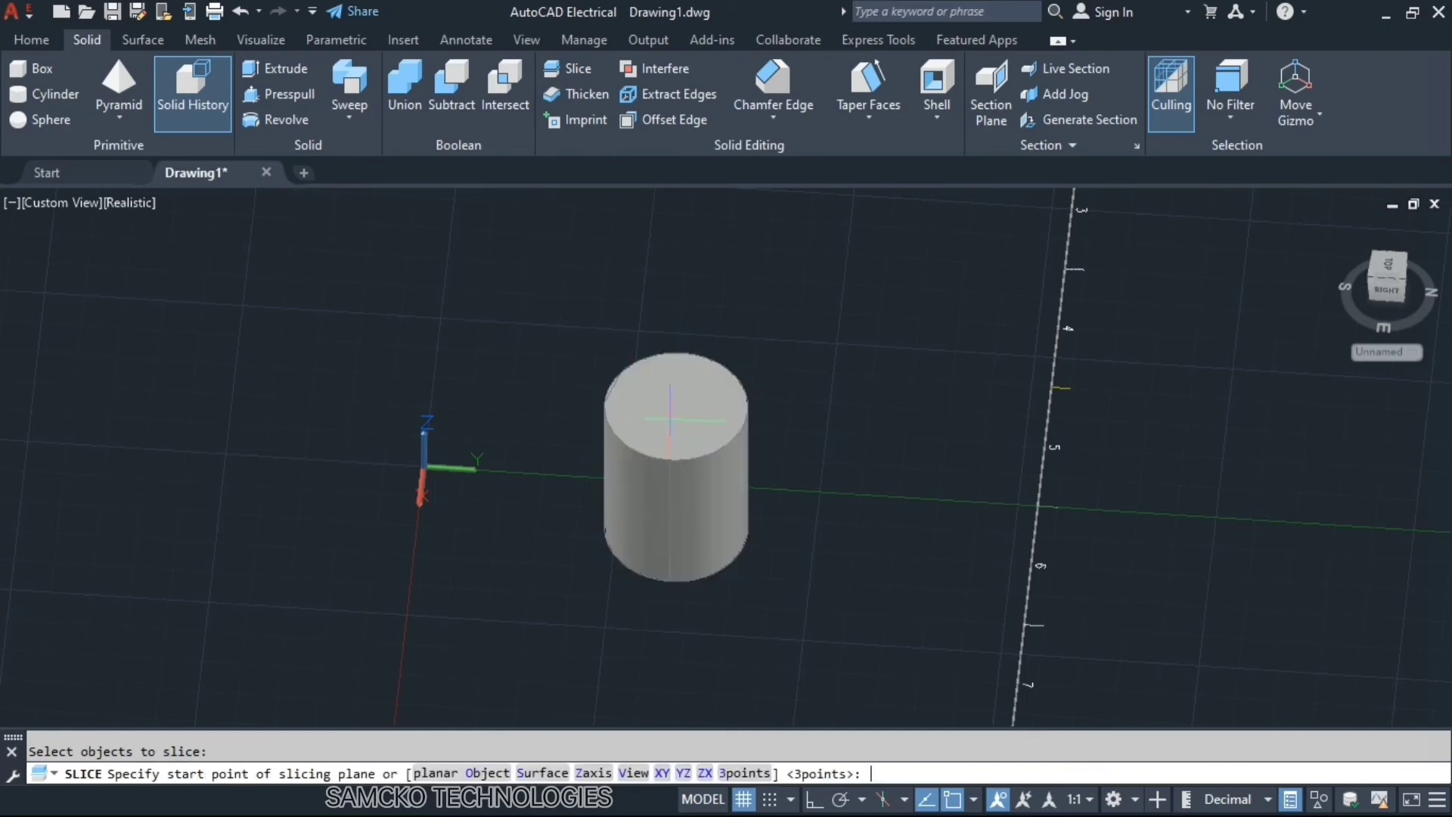
click(683, 773)
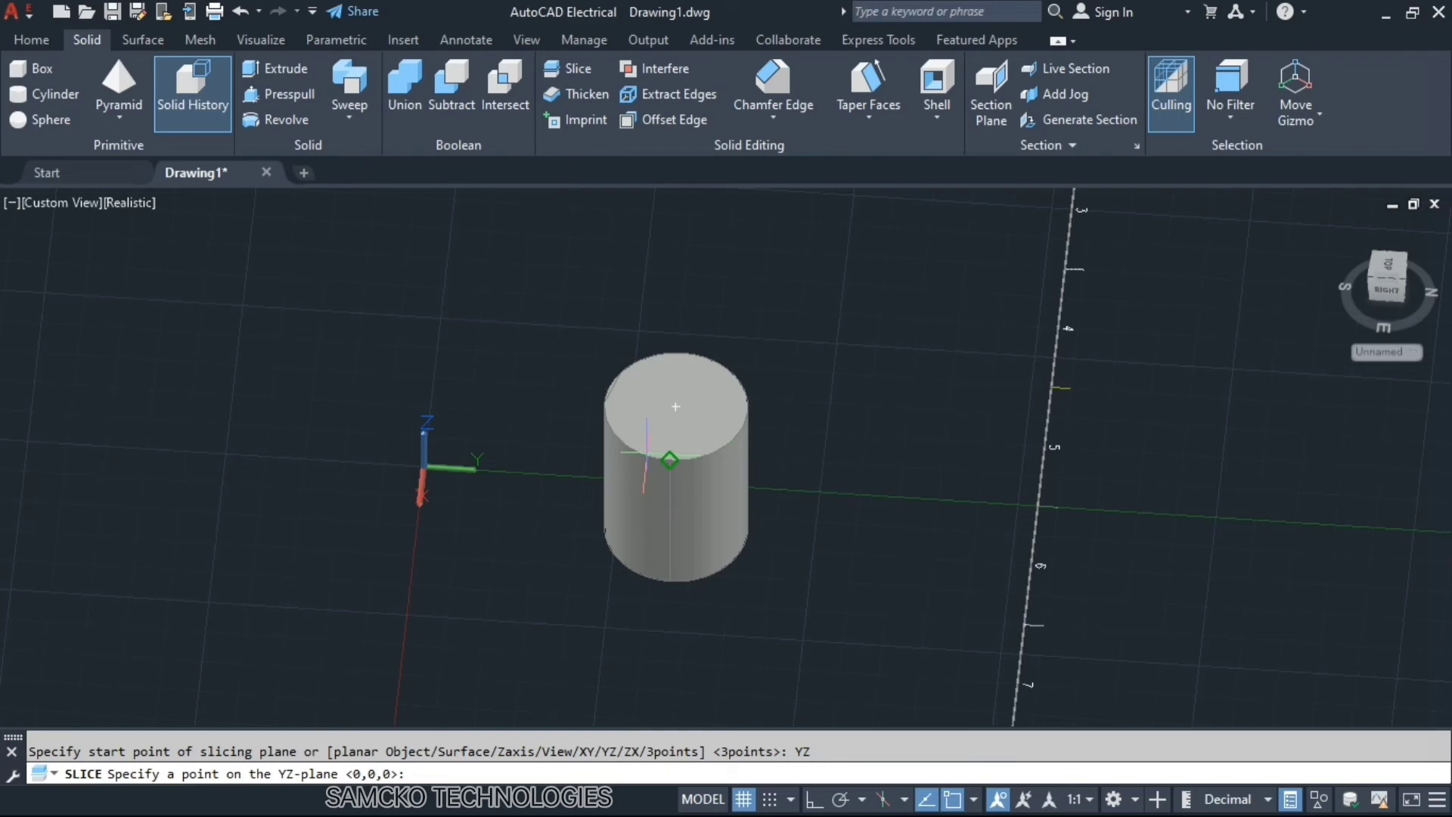
click(676, 407)
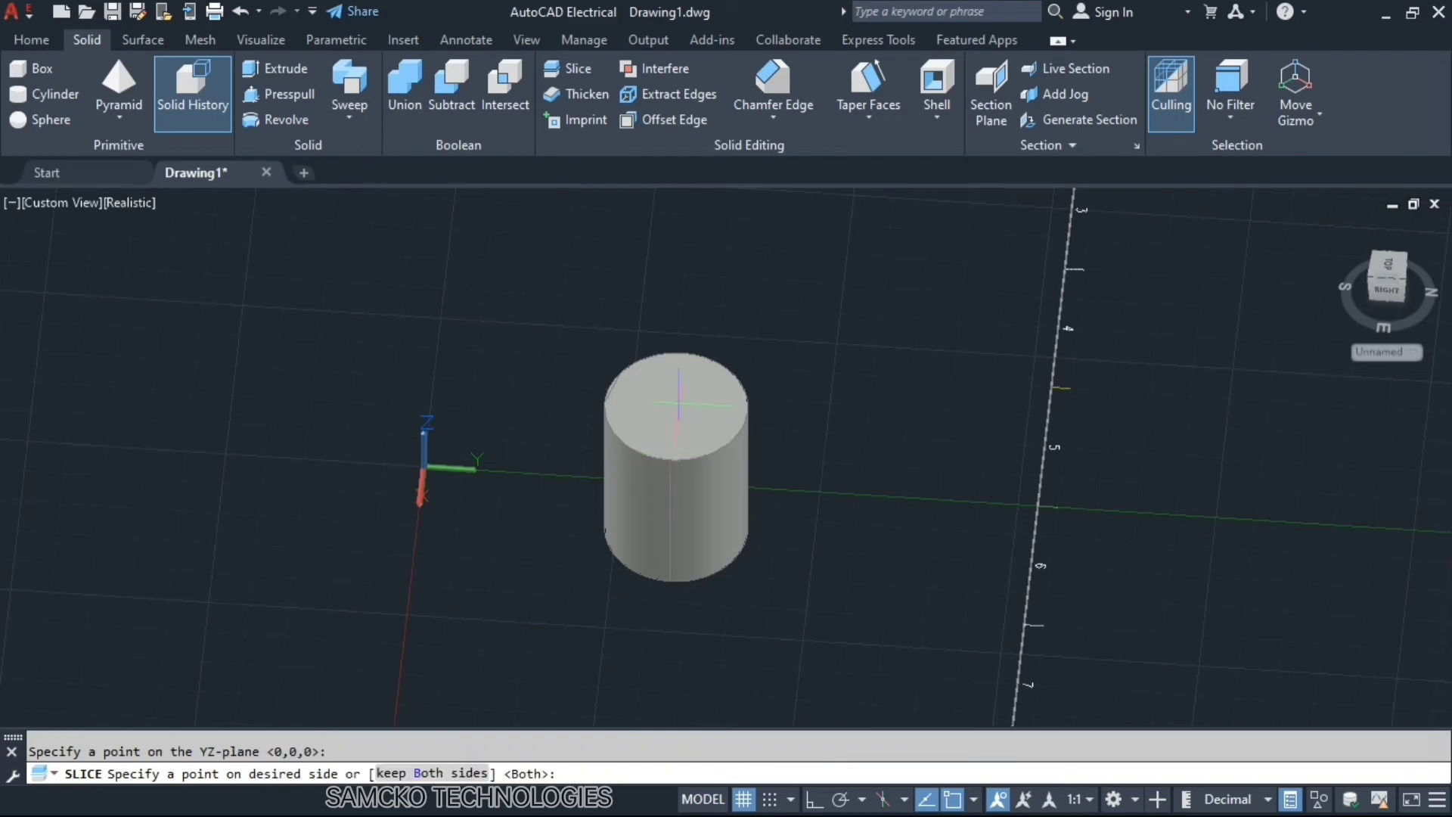
text(B)
key(Return)
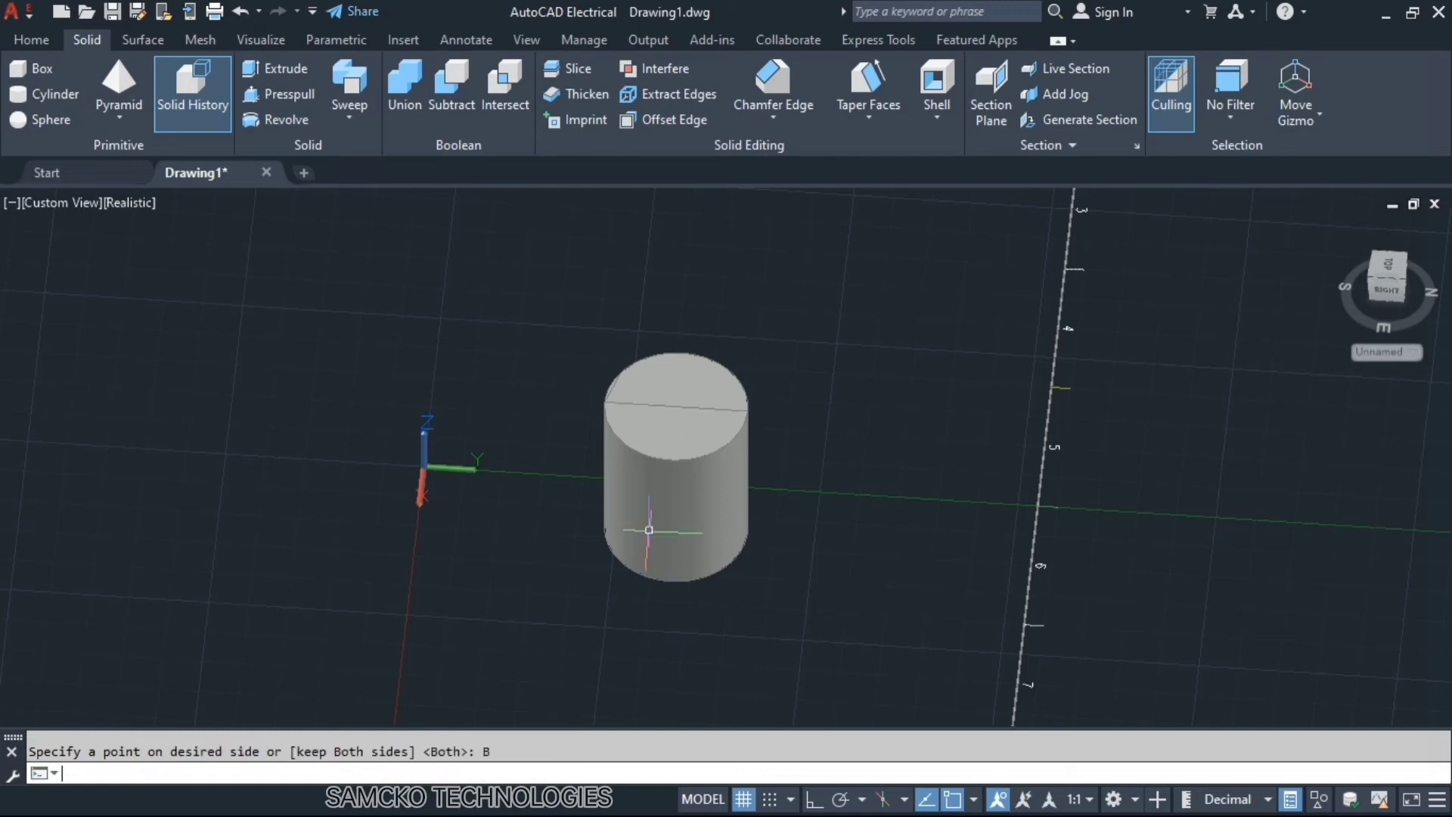
Step: Select the two halves of the YZ-sliced cylinder to check the cut
click(666, 434)
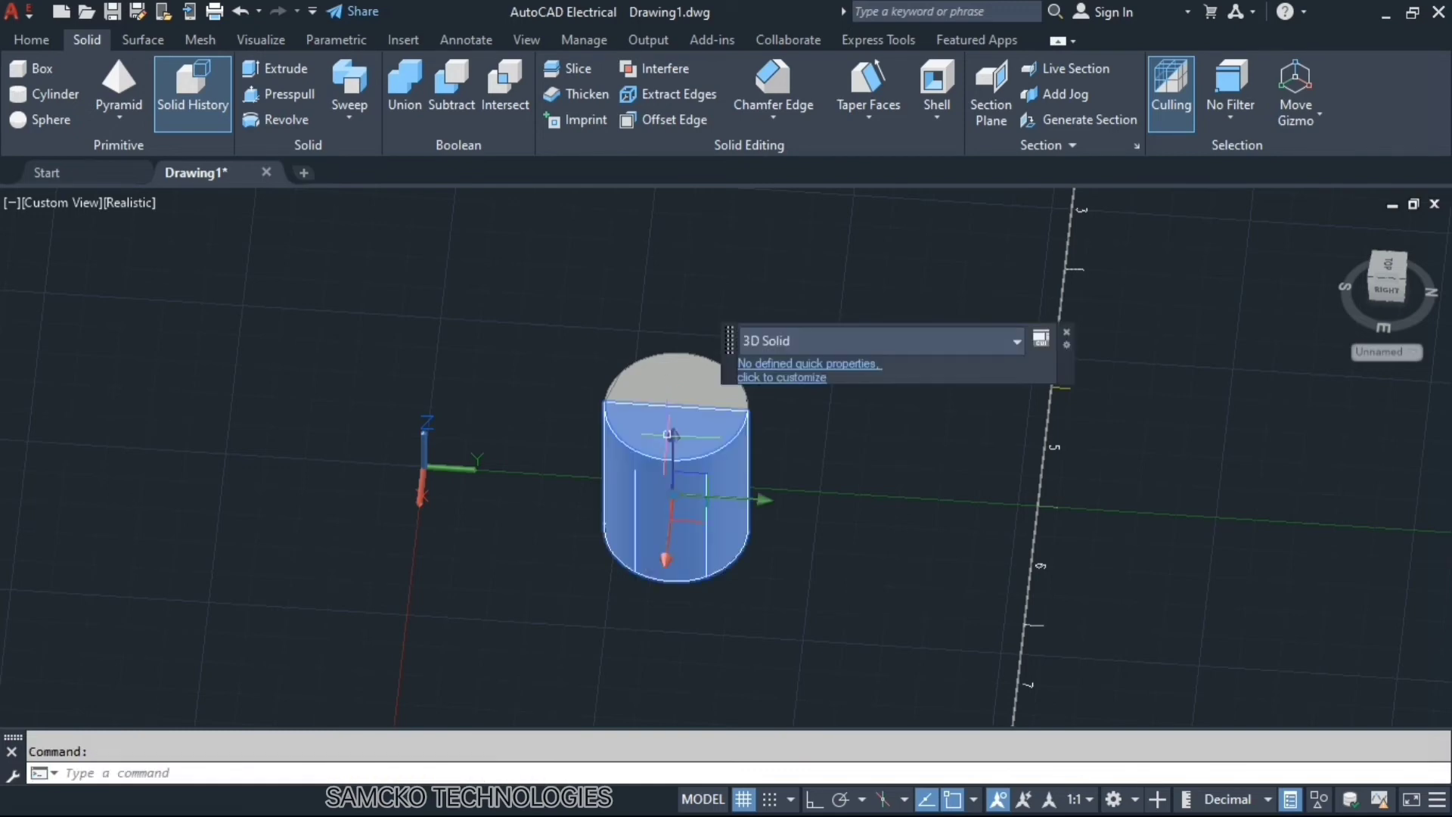
click(659, 384)
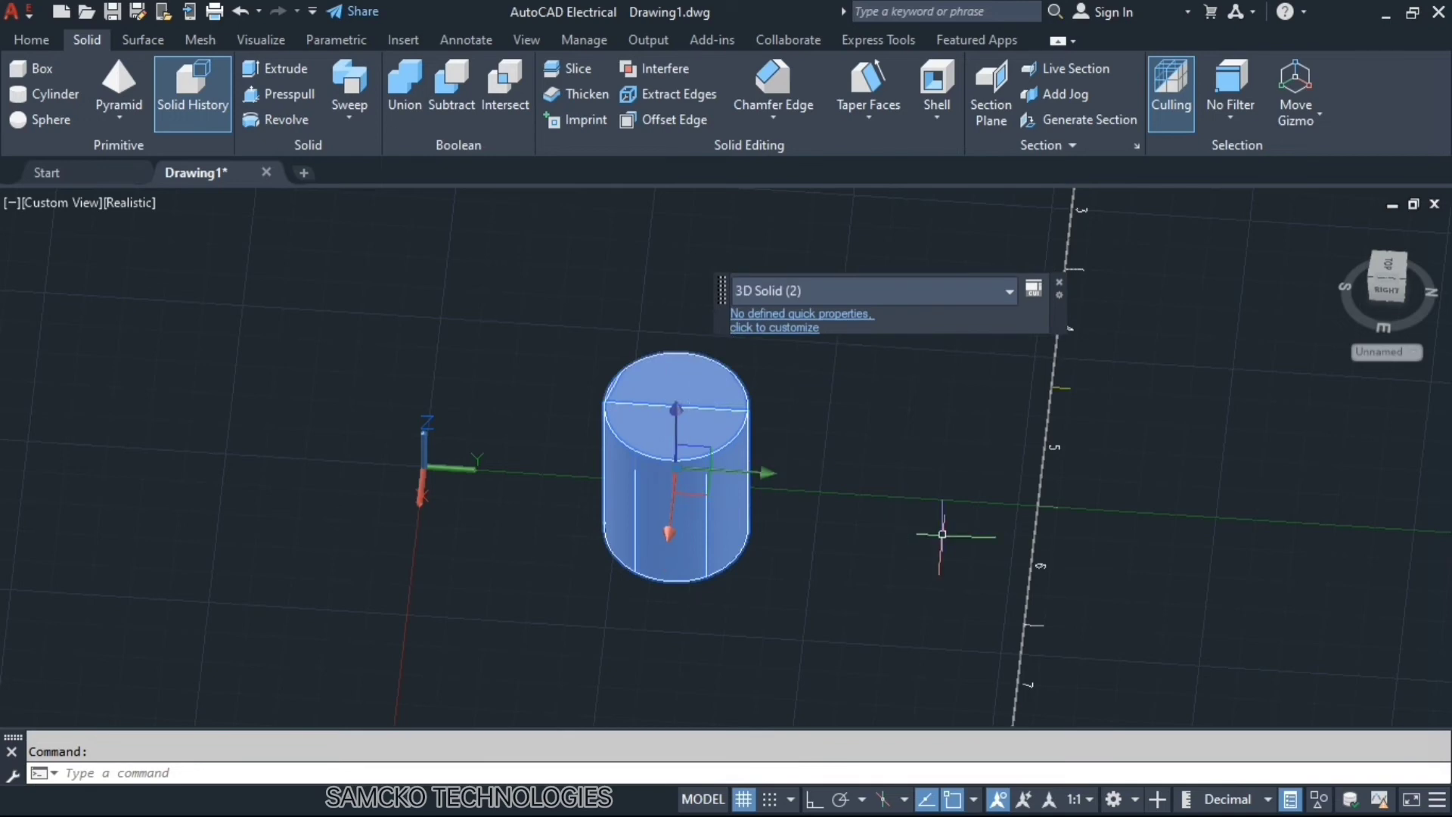
key(Escape)
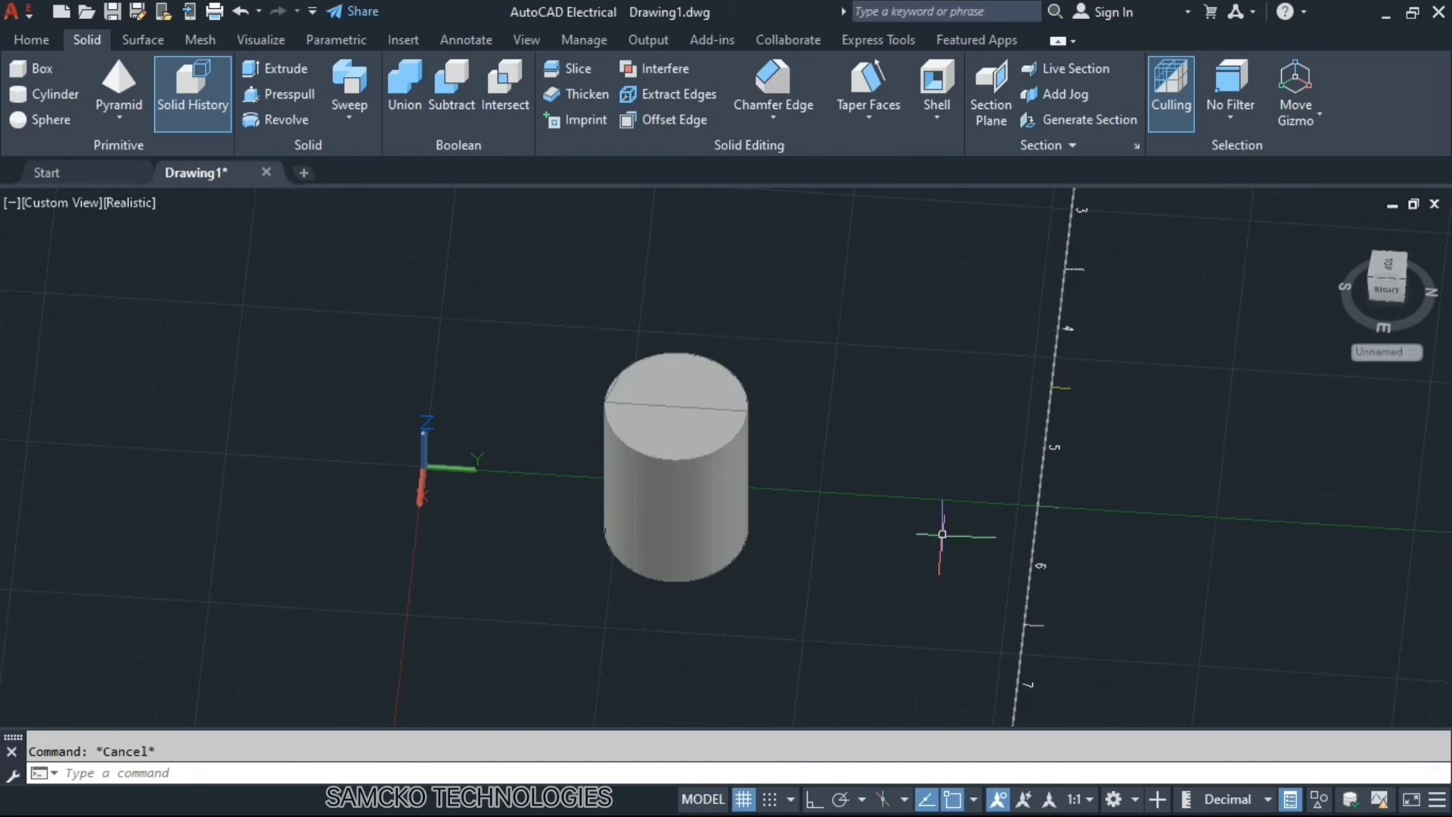
Step: Undo the YZ slice, select the cylinder to check it is whole, and clear the selection
key(ctrl+z)
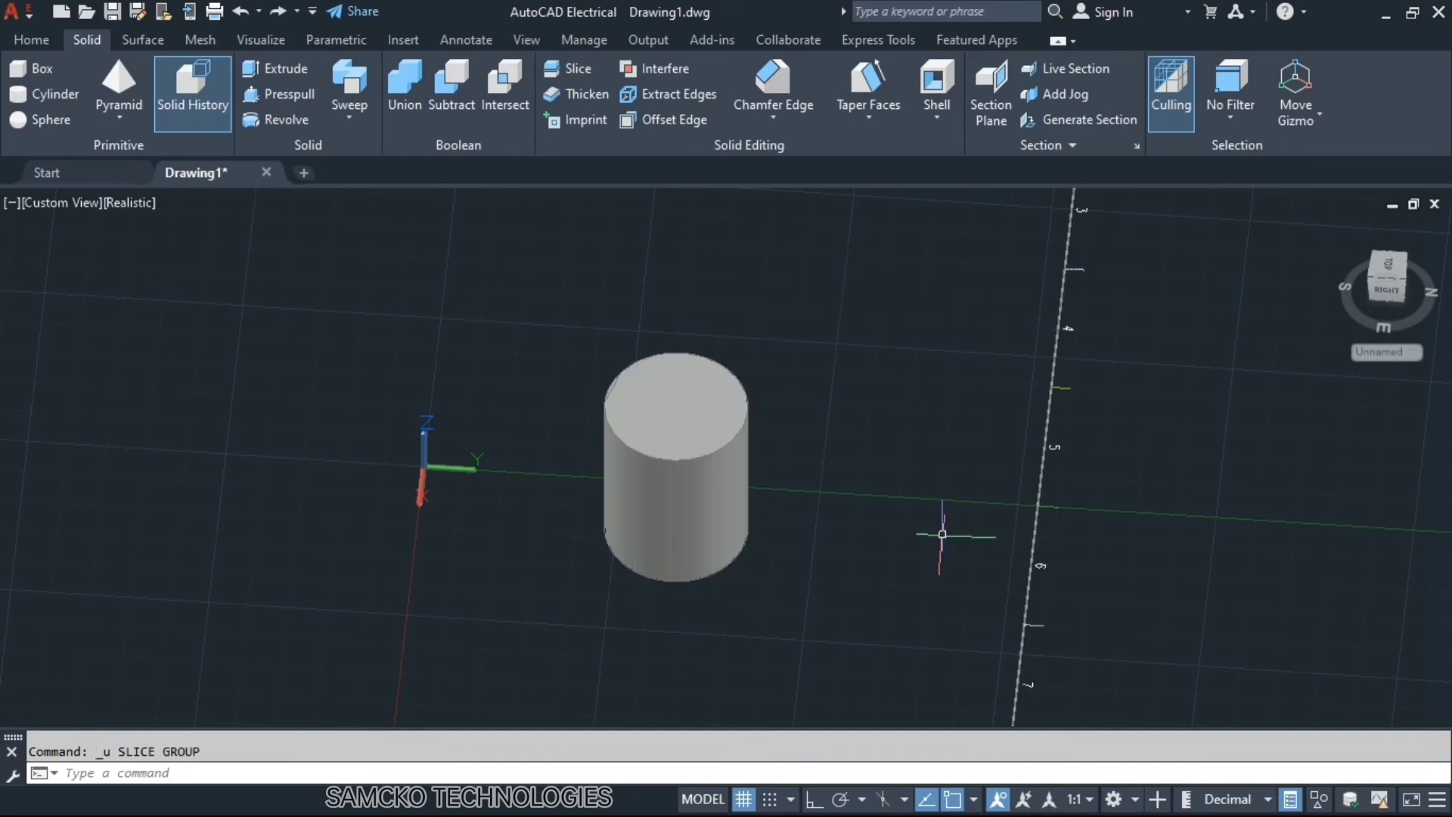
click(709, 444)
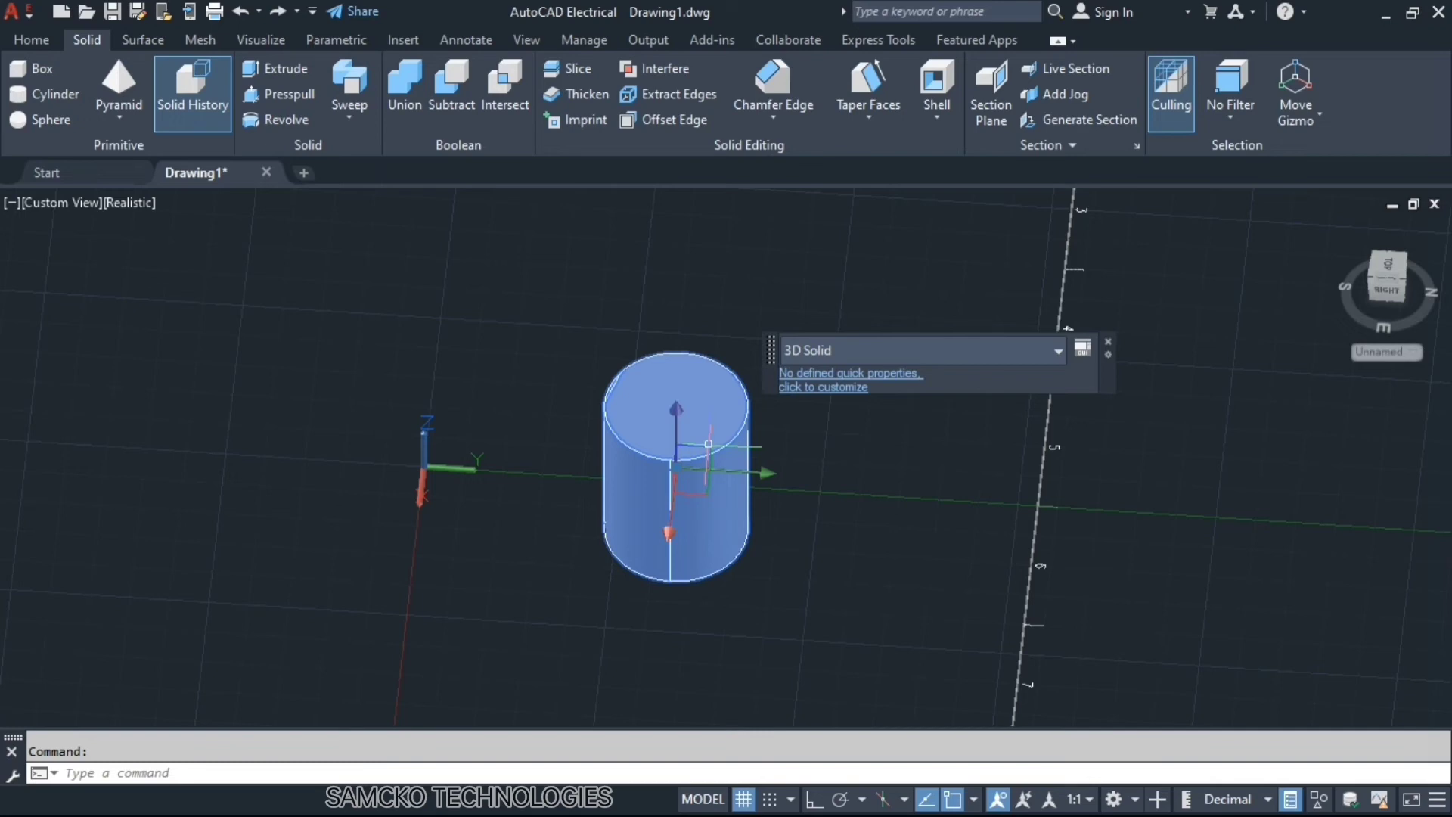
click(773, 262)
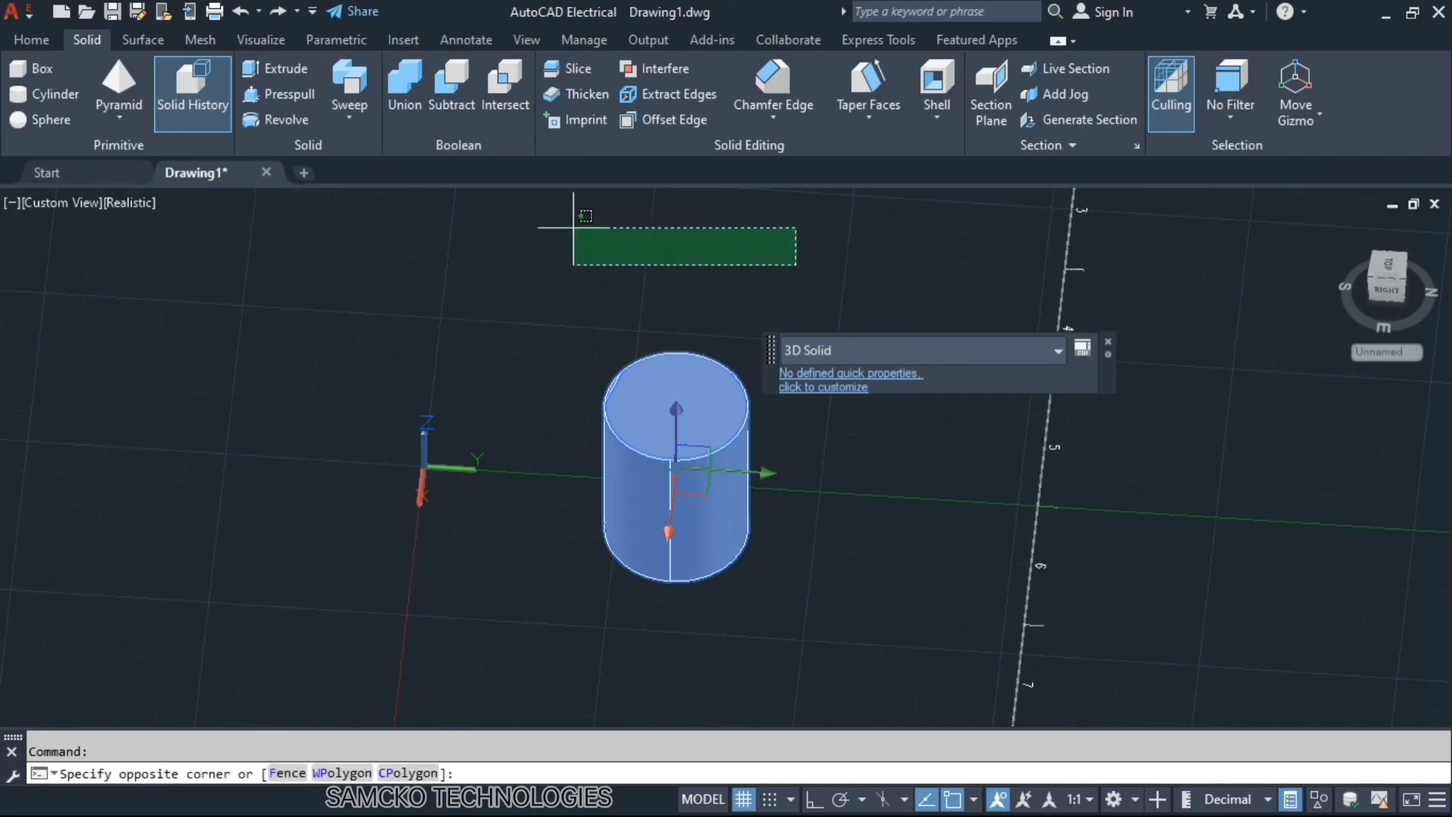
key(Escape)
key(Escape)
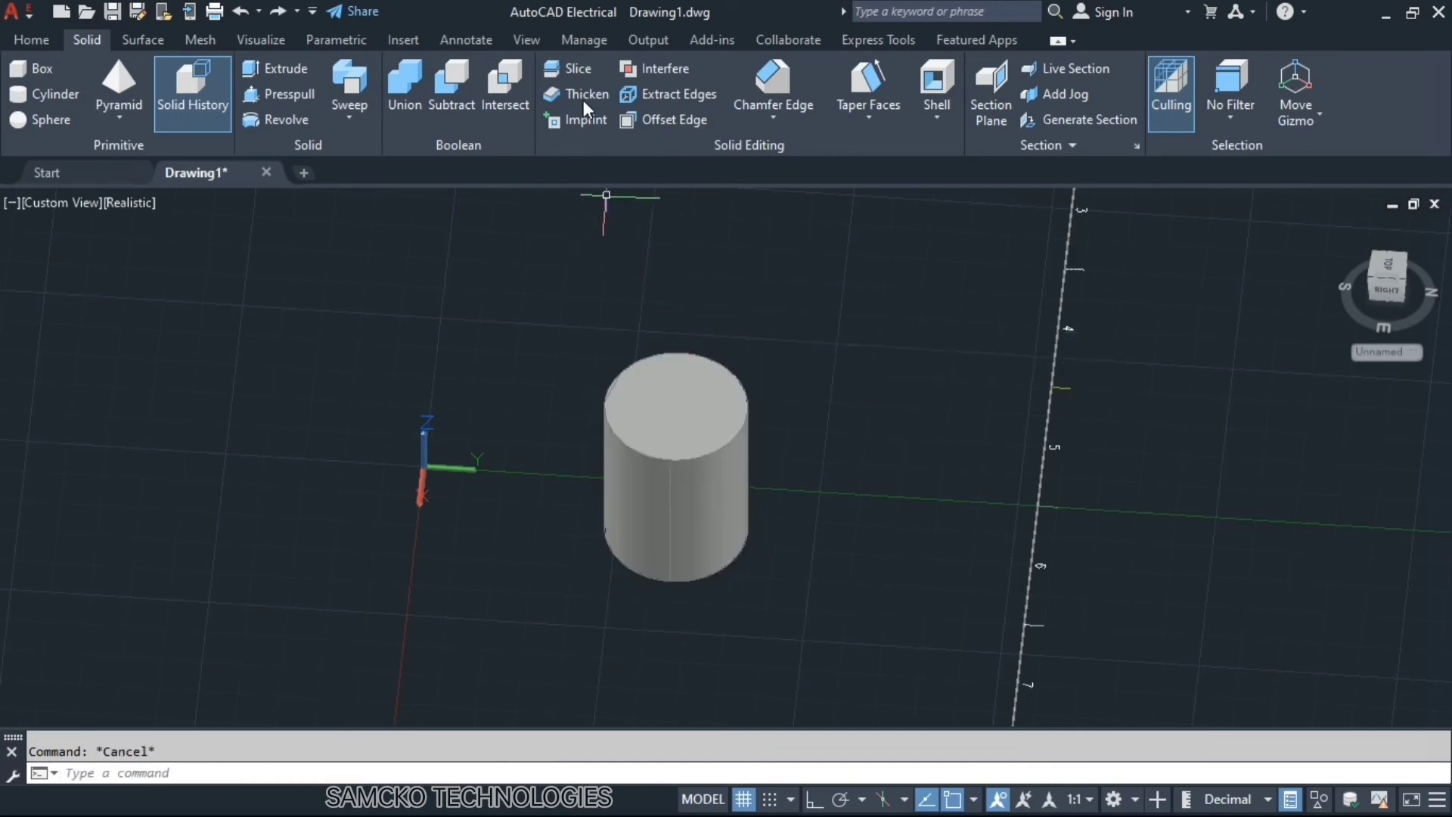
Step: Slice the cylinder vertically with the ZX option through the centre of its top face and keep both sides
click(576, 69)
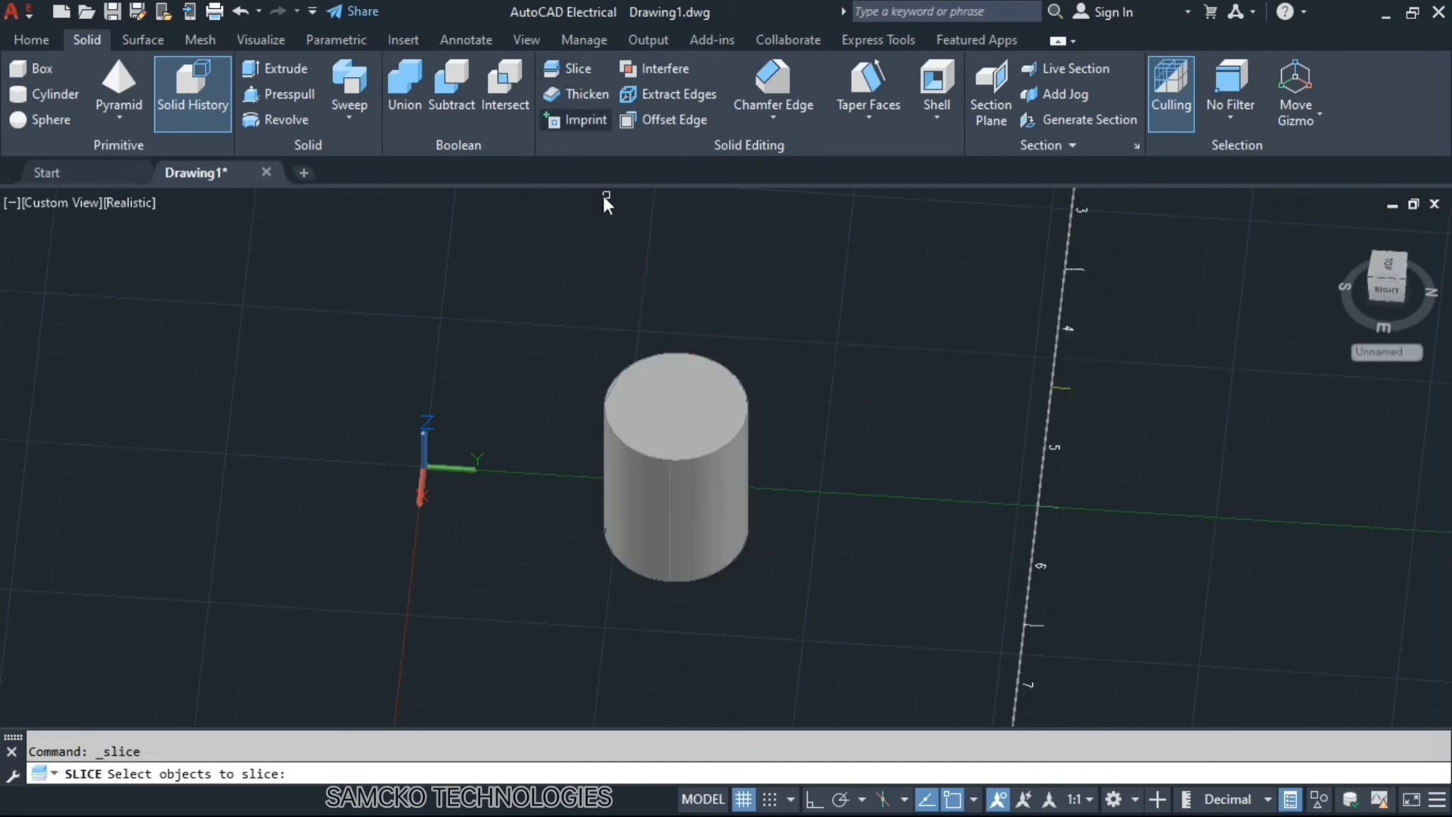
click(678, 439)
key(Return)
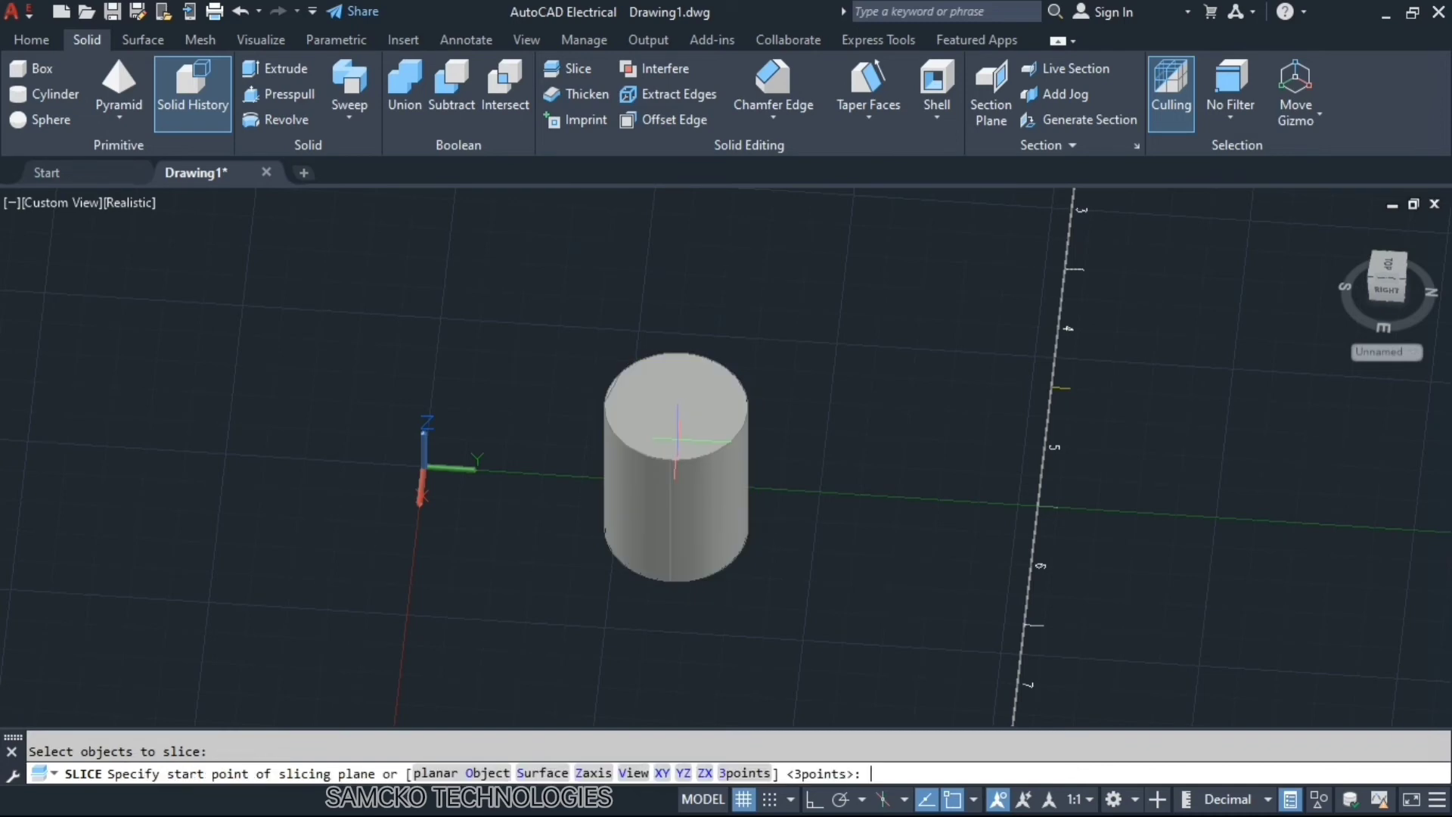
click(704, 773)
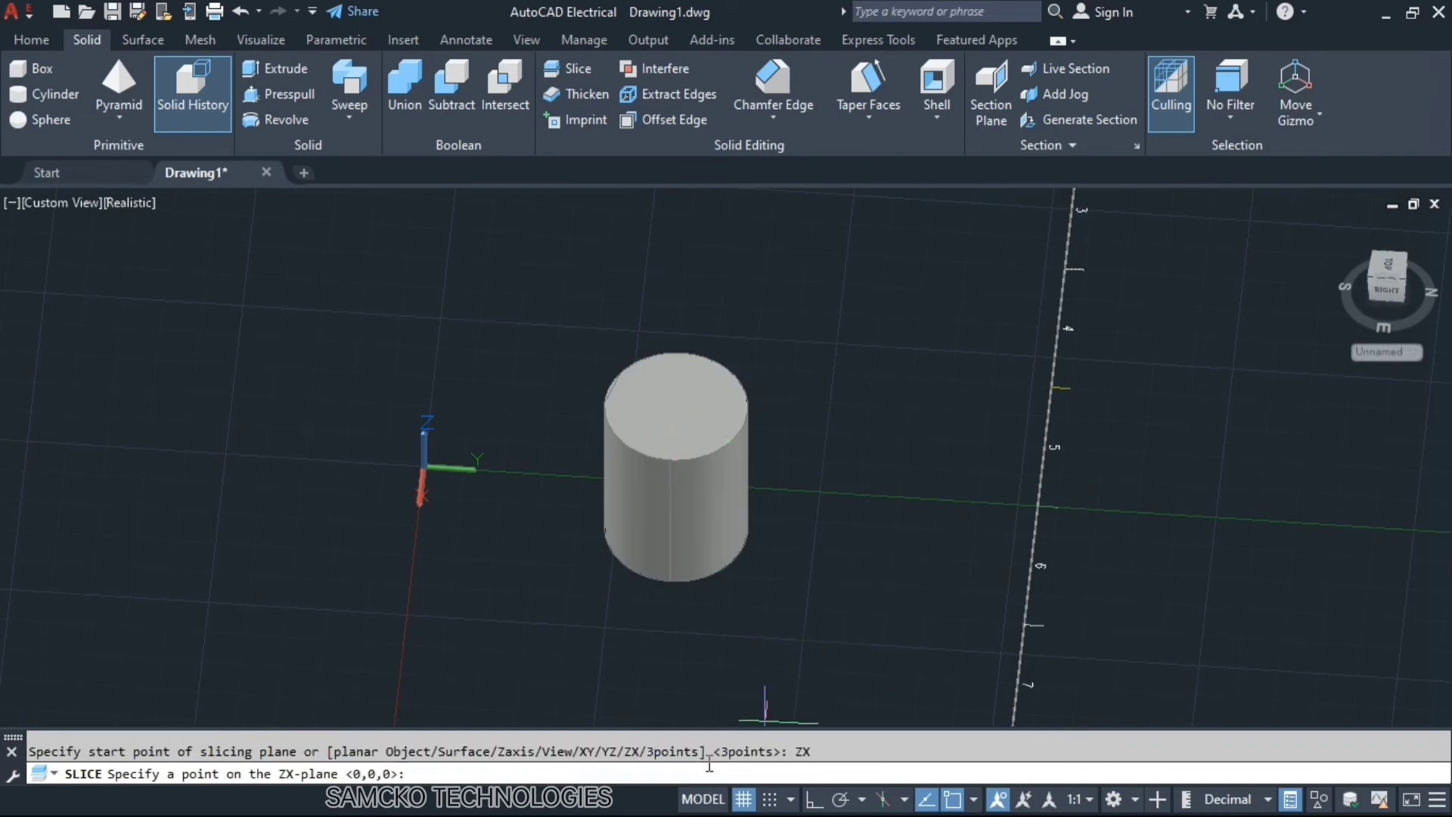
click(671, 413)
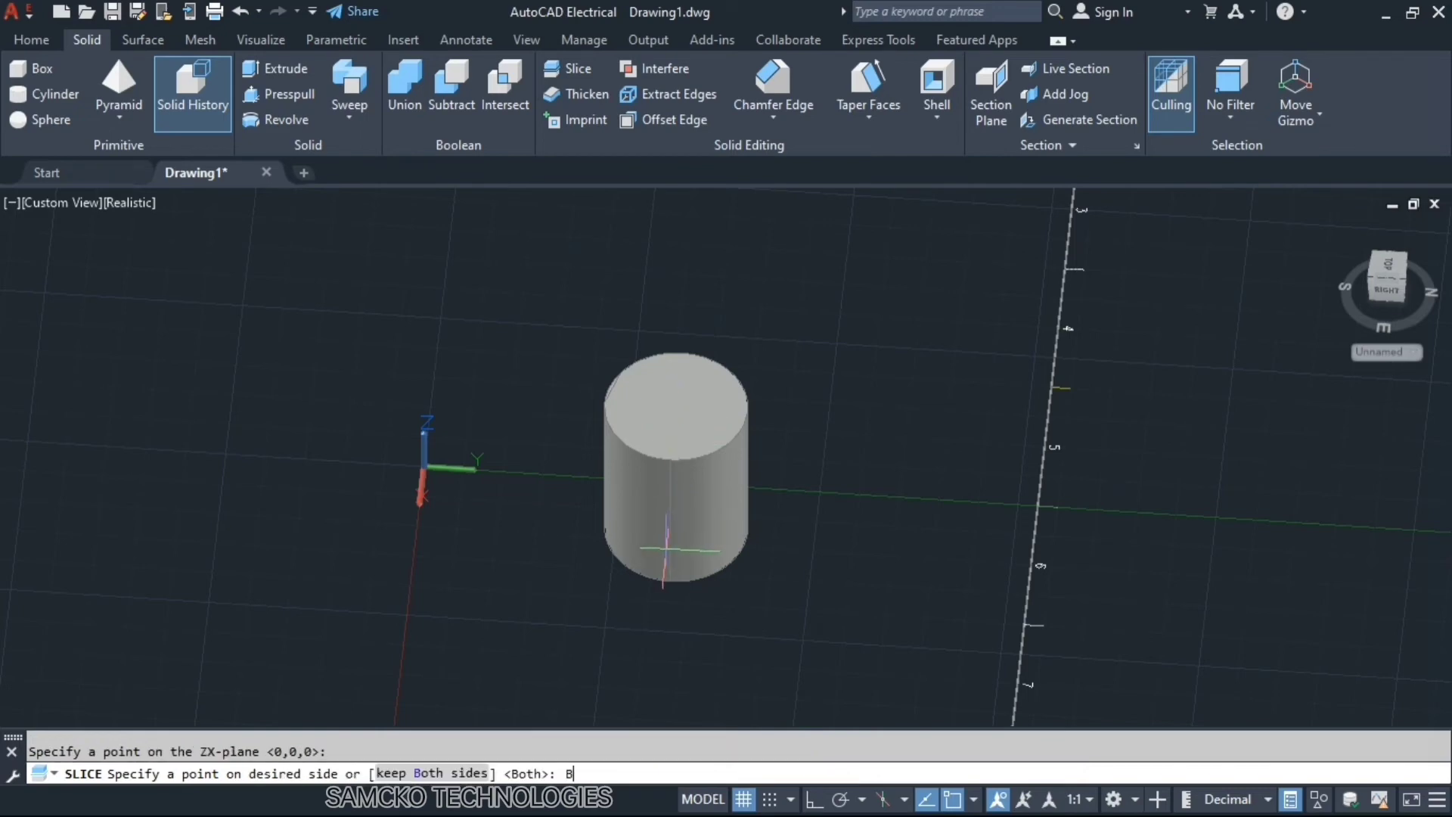
key(Return)
Step: Select the two halves of the ZX-sliced cylinder to check the cut, and clear the selection
click(694, 431)
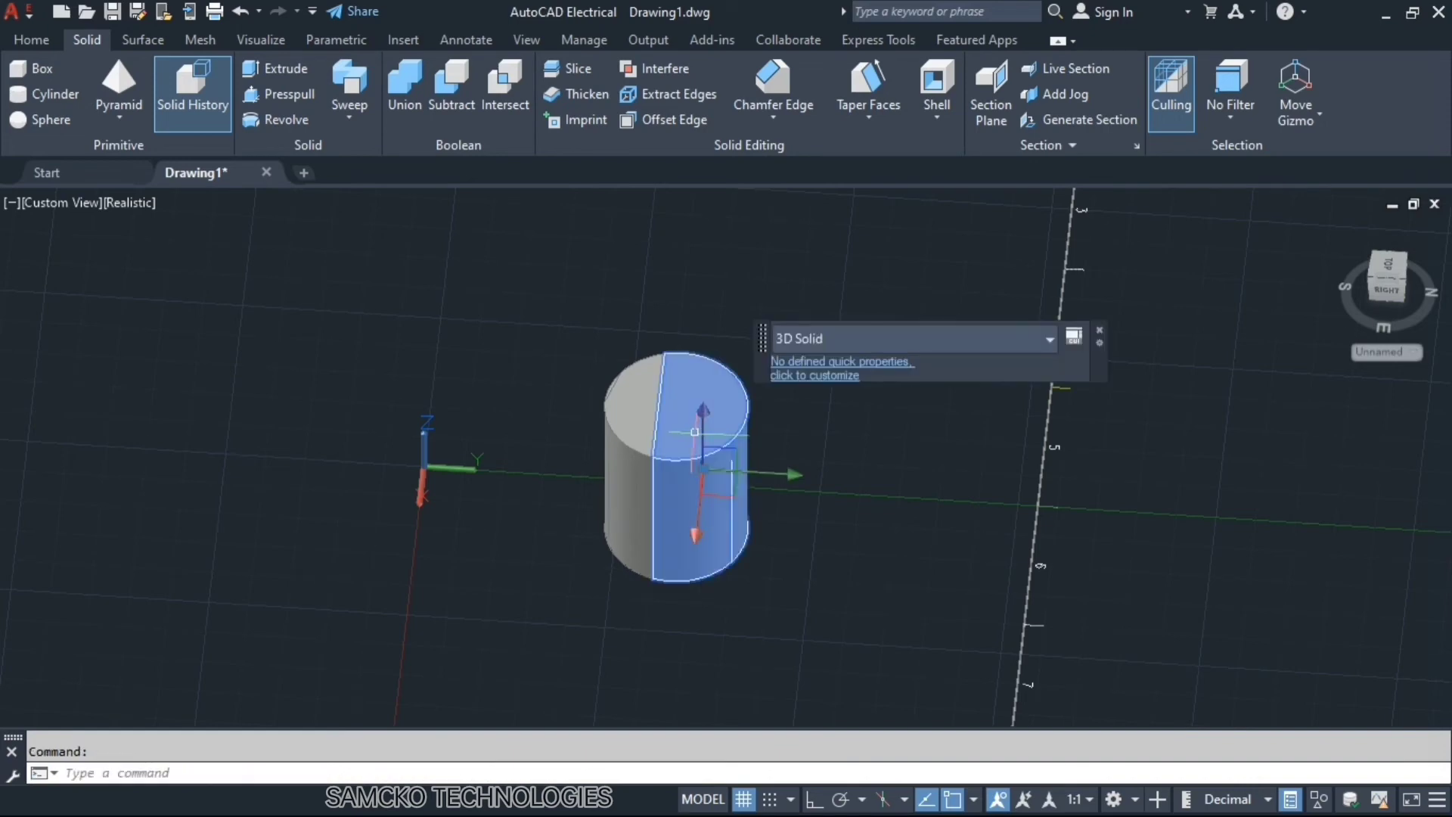
click(620, 421)
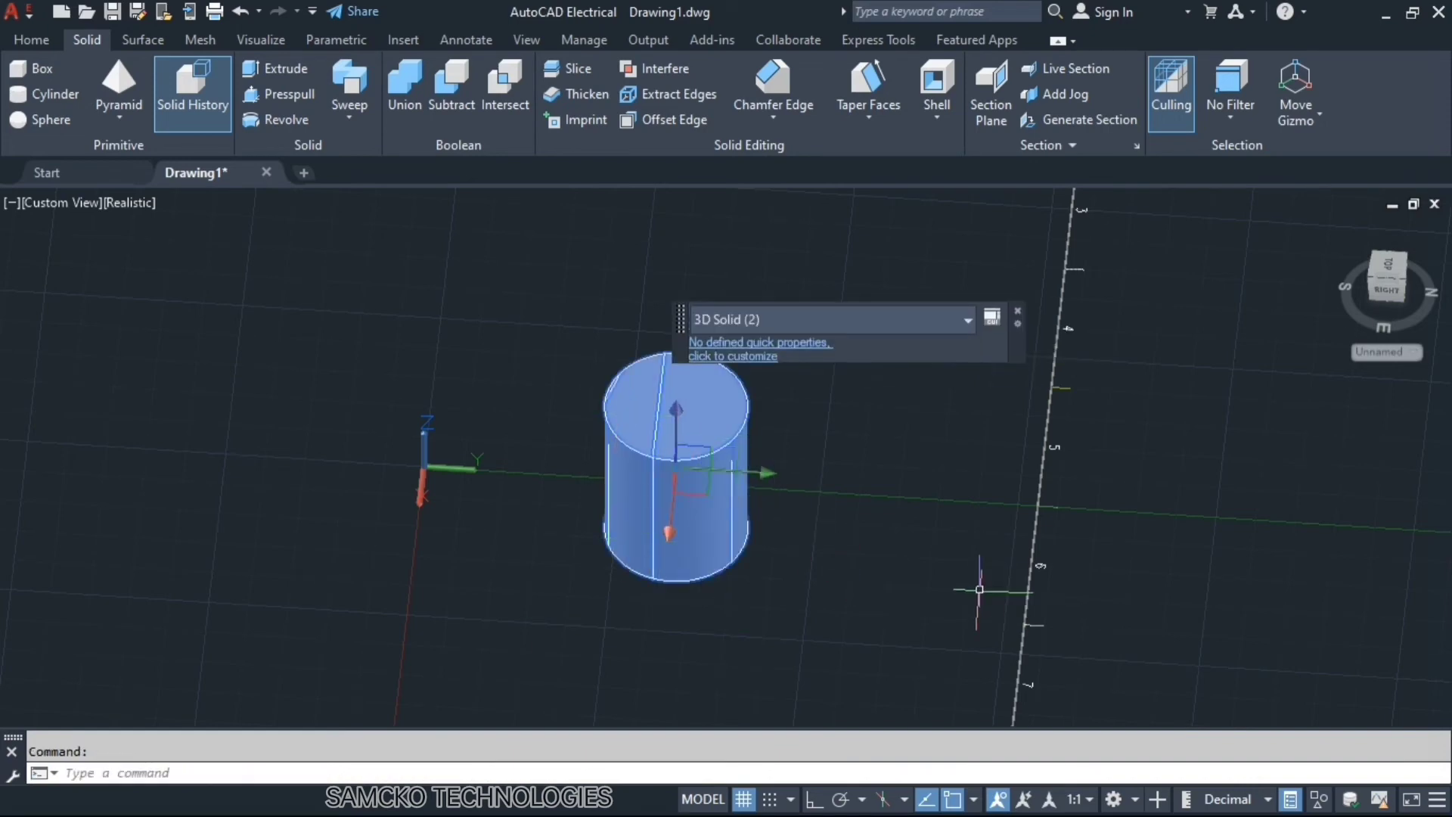
key(Escape)
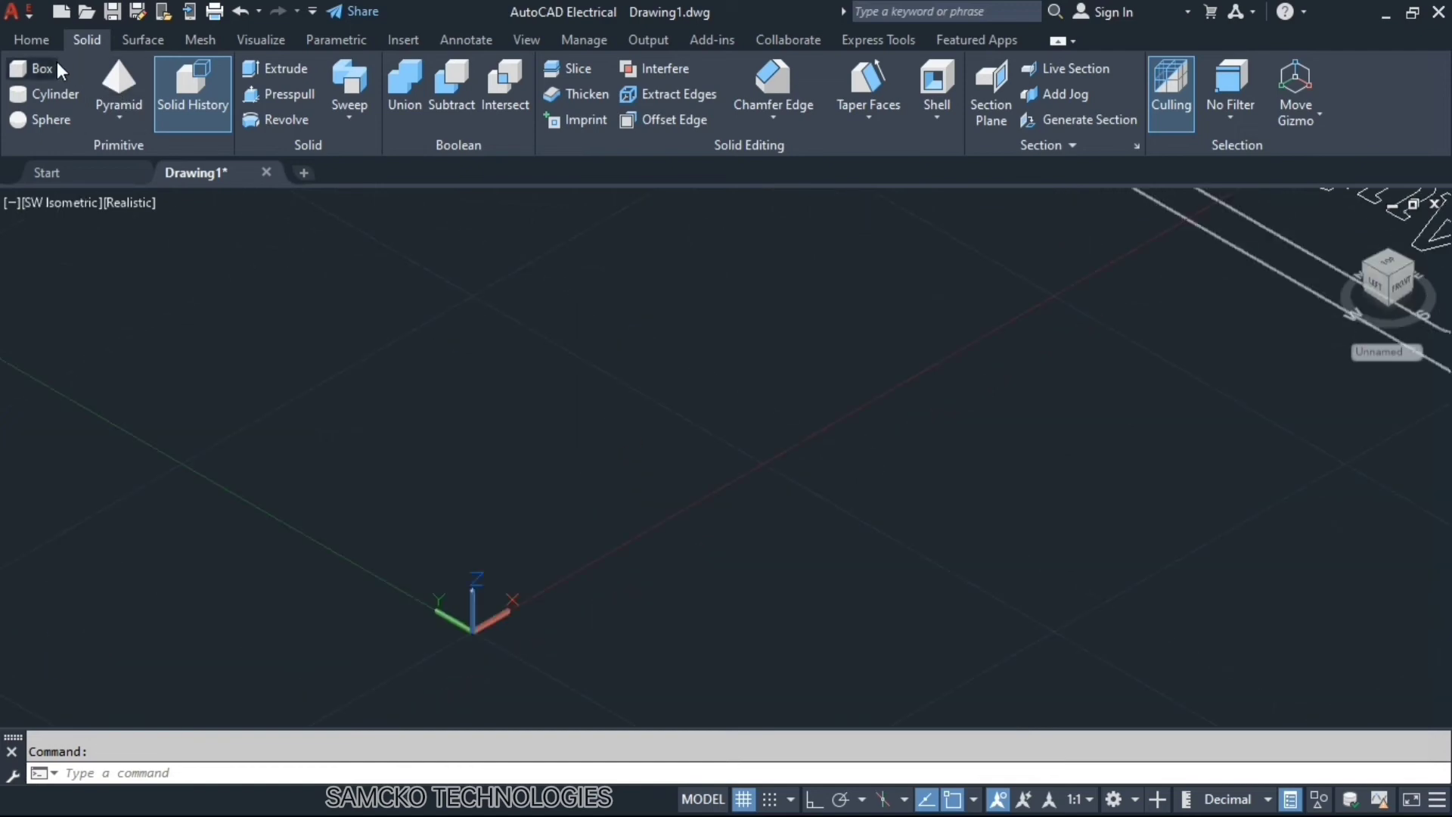
click(56, 62)
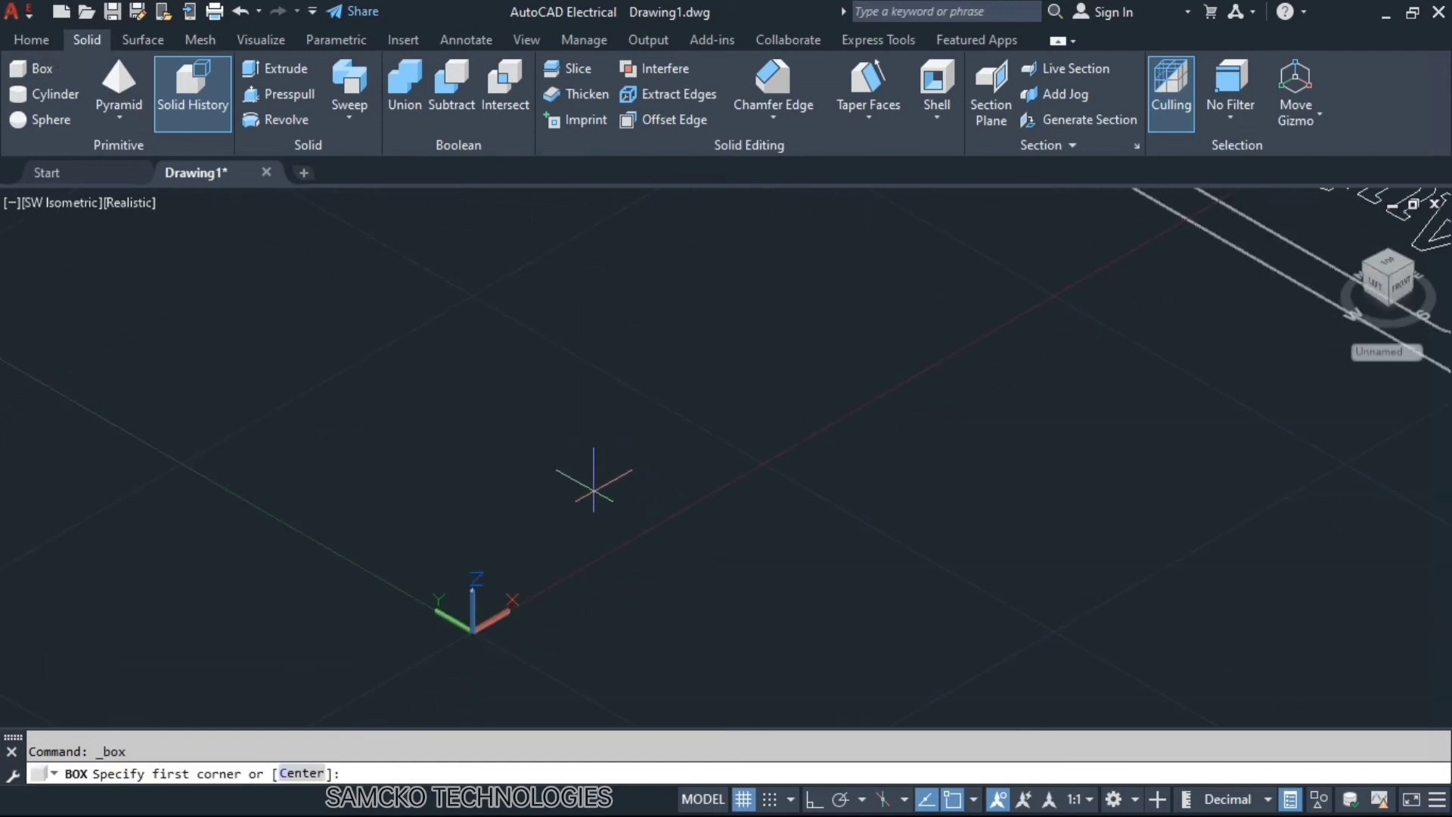
click(594, 490)
click(835, 445)
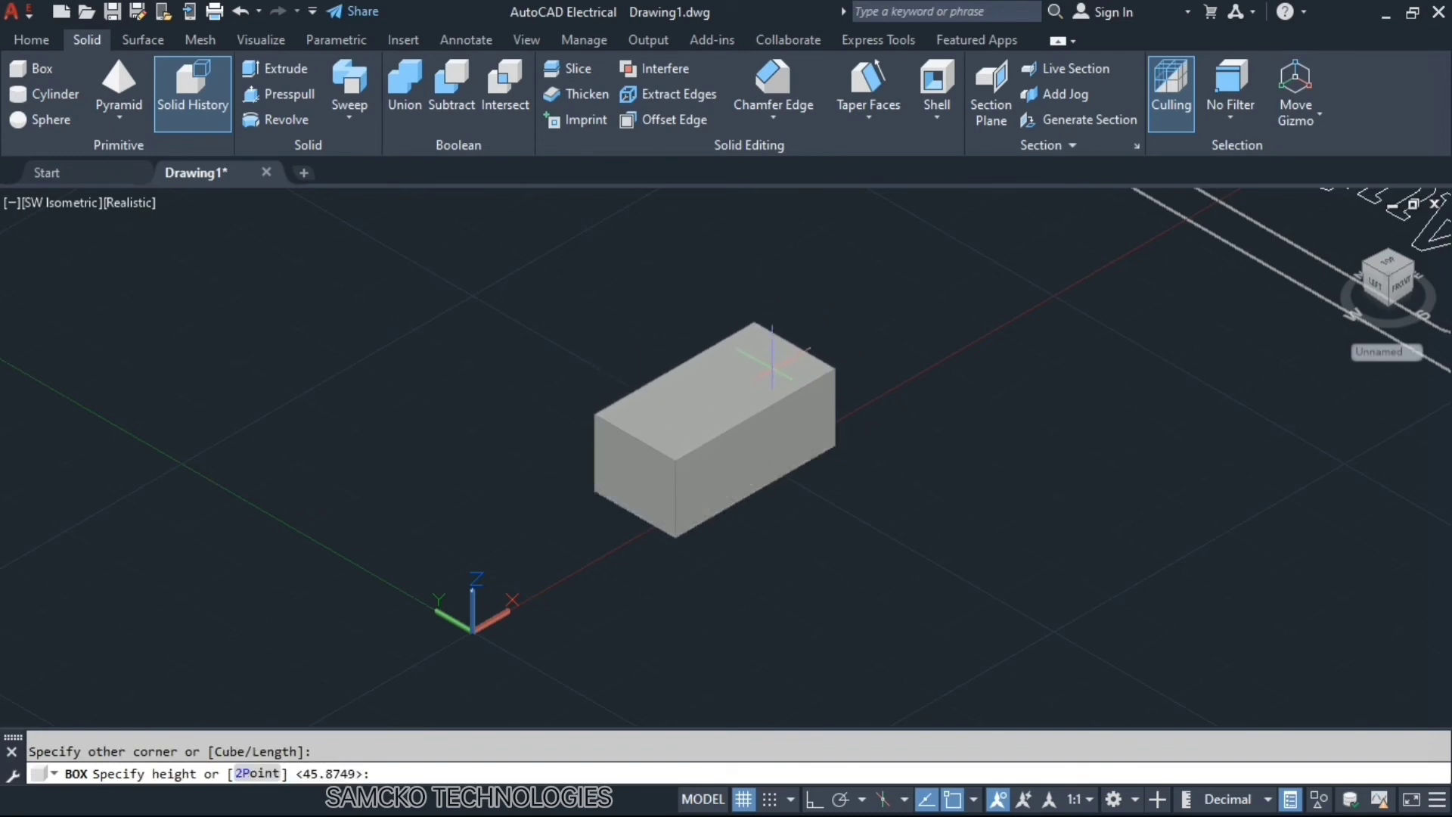
key(Escape)
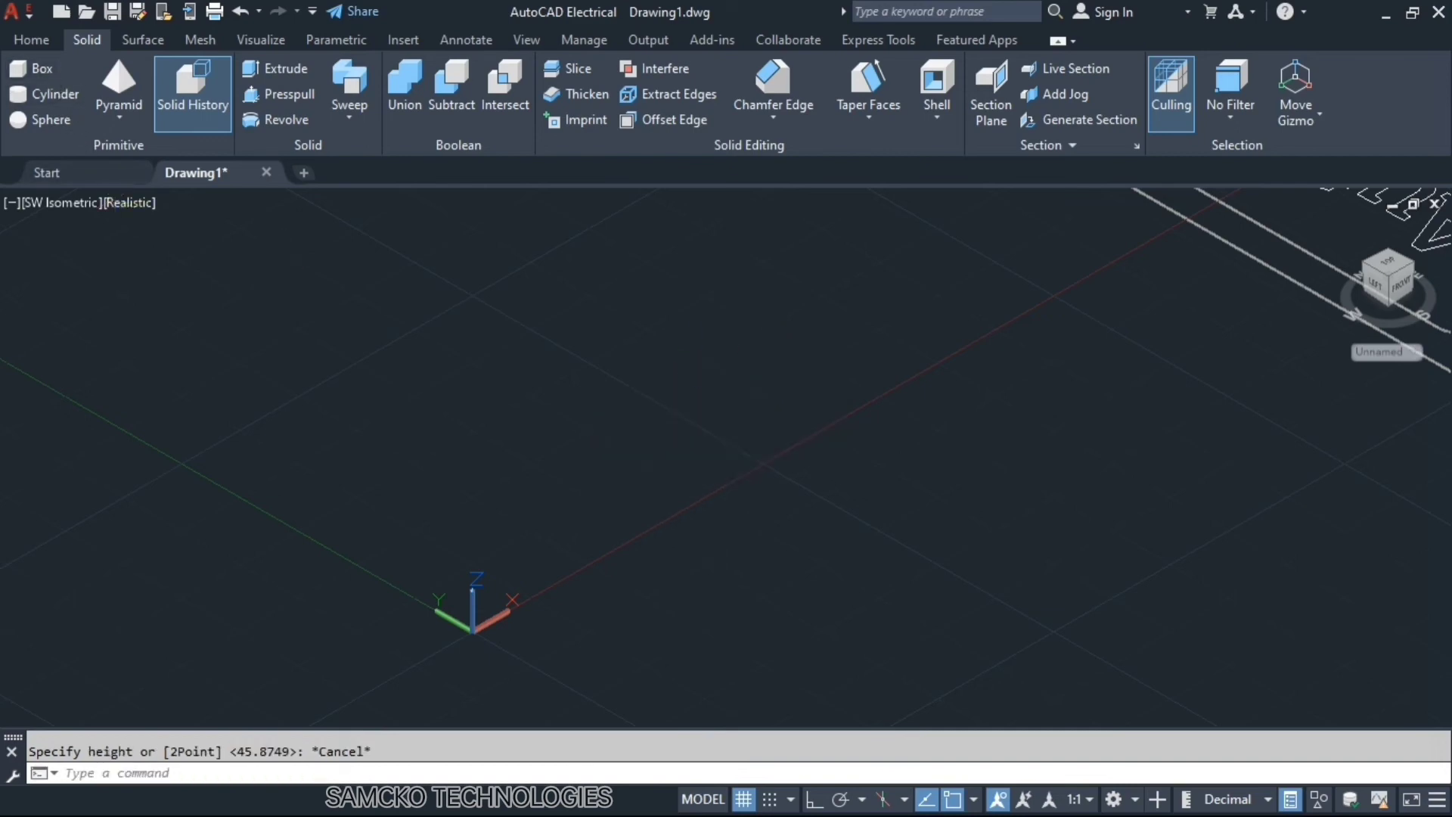
Step: Draw a solid box with a roughly square base across the red X axis line in the empty drawing area
click(48, 74)
click(706, 428)
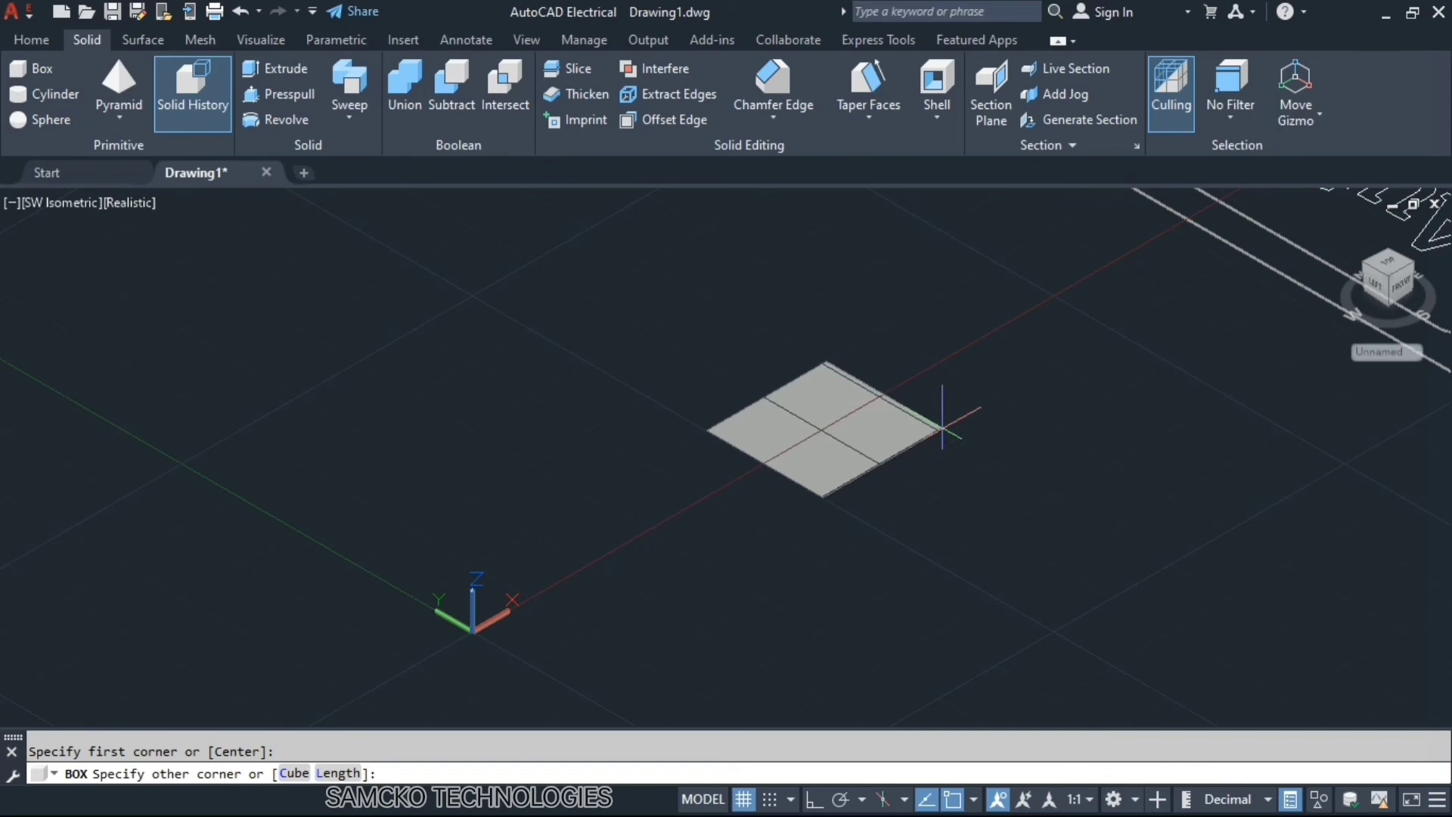
click(944, 429)
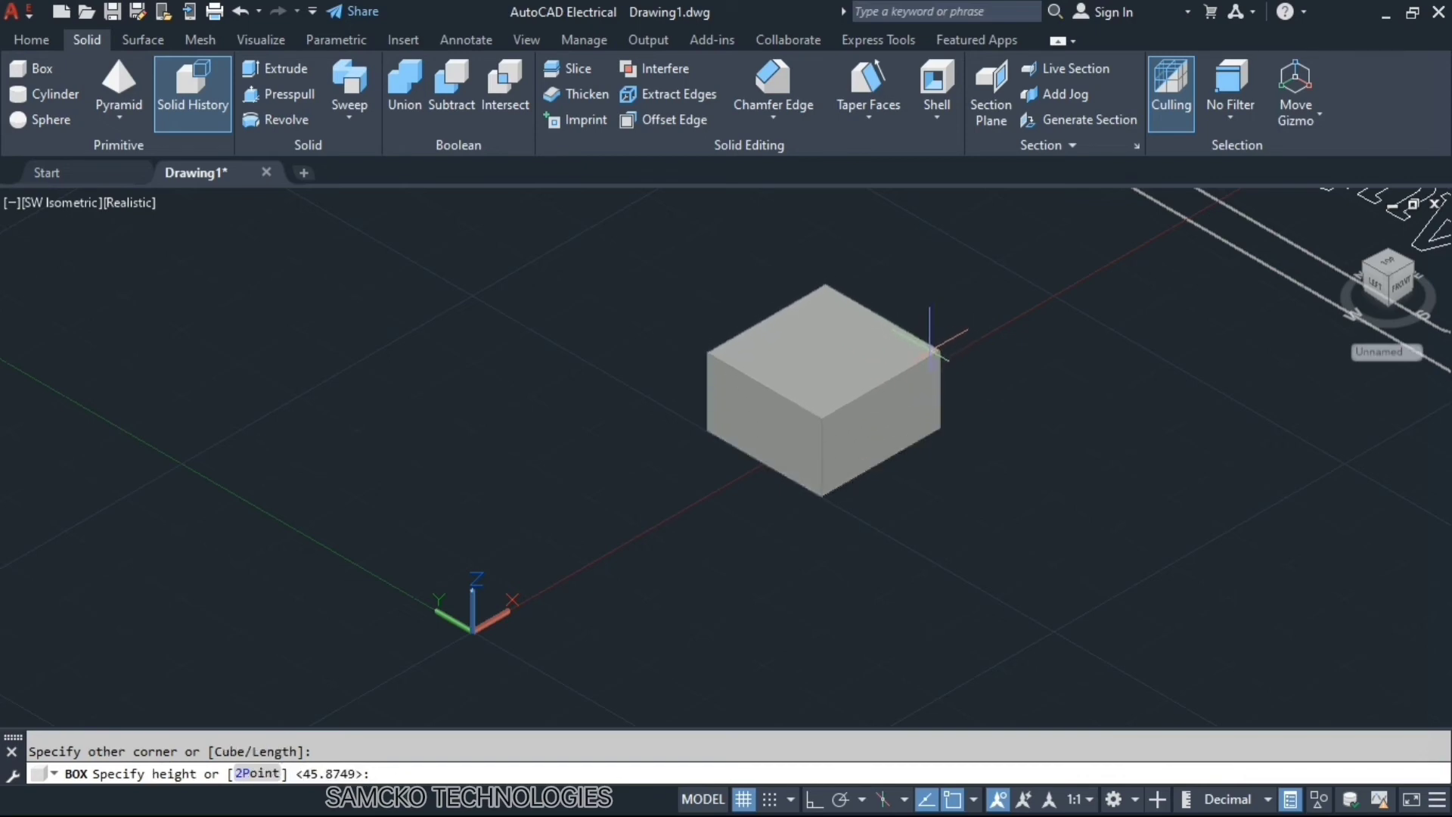
click(935, 325)
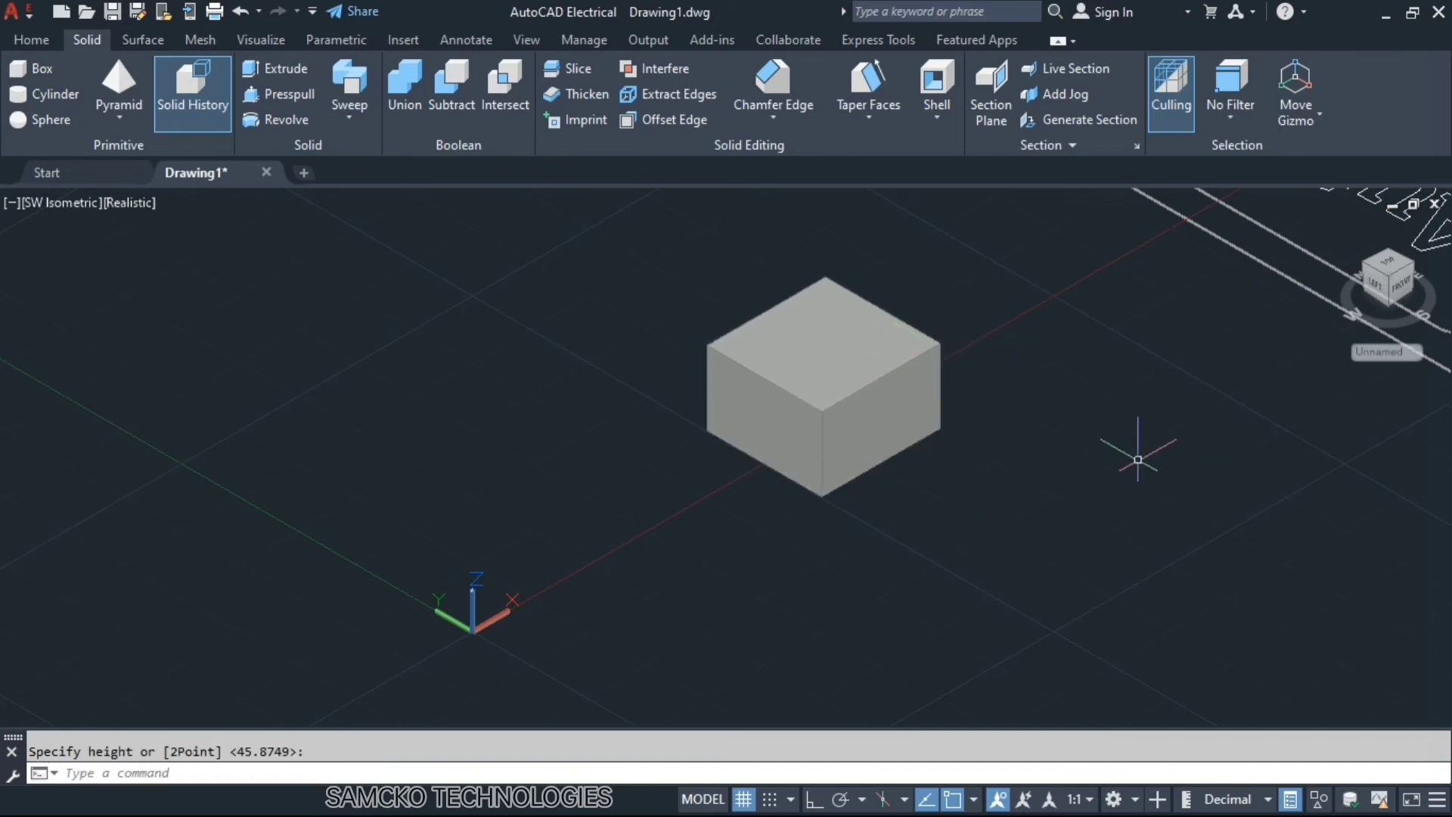
Step: Slice the box with the 3points option through two opposite top corners and the hidden rear bottom corner, keeping both sides
click(584, 70)
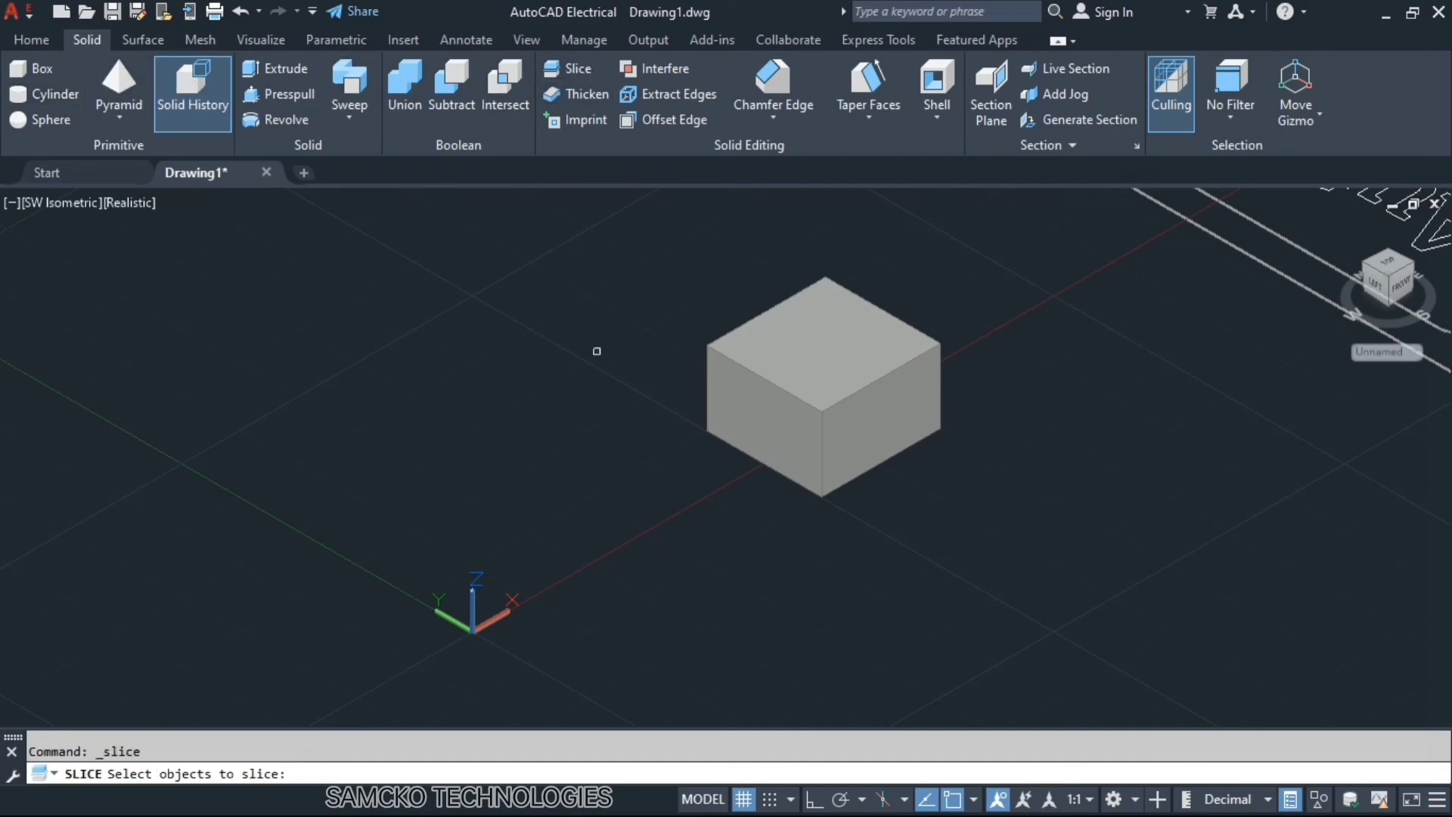
click(848, 361)
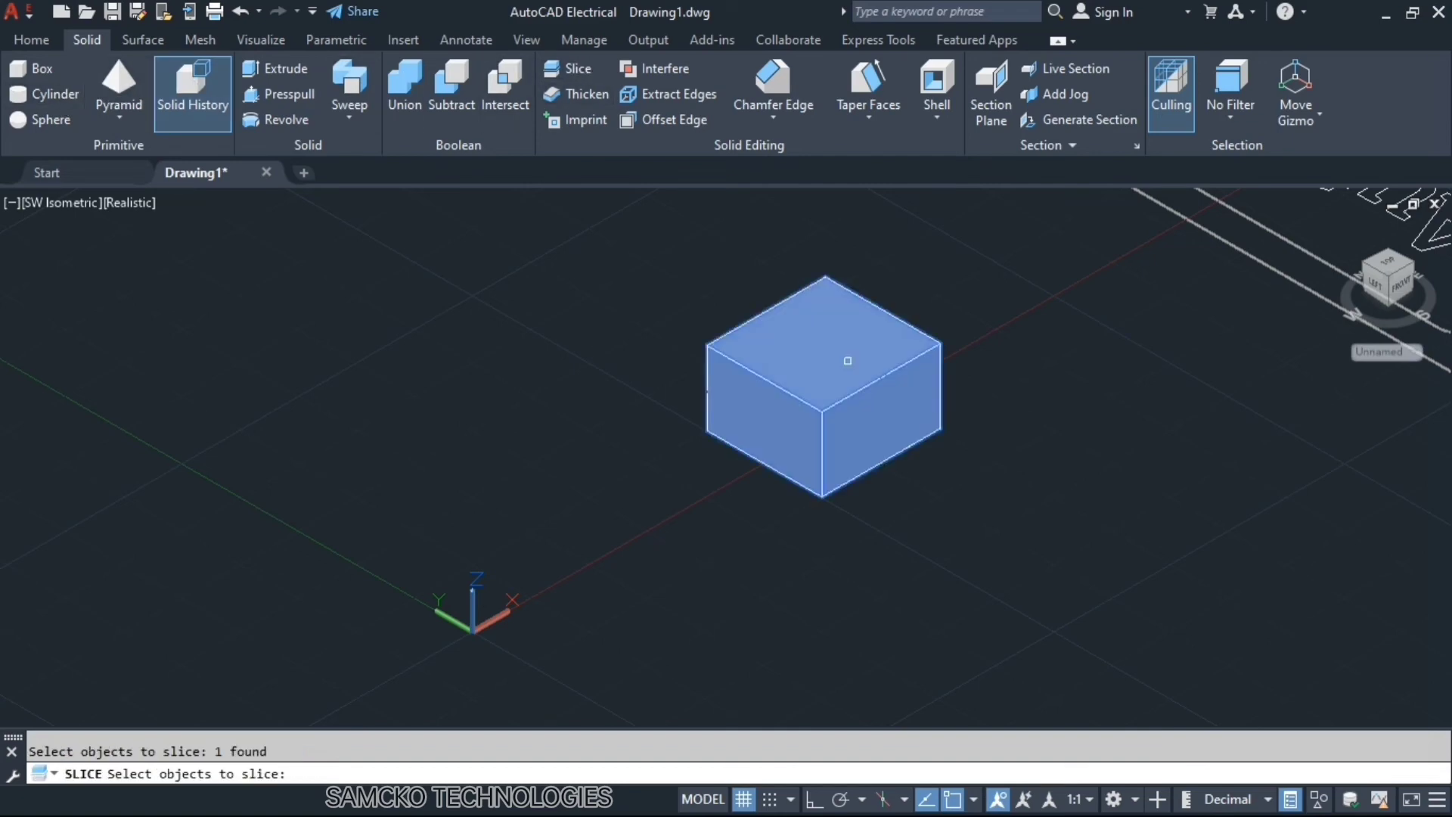
key(Return)
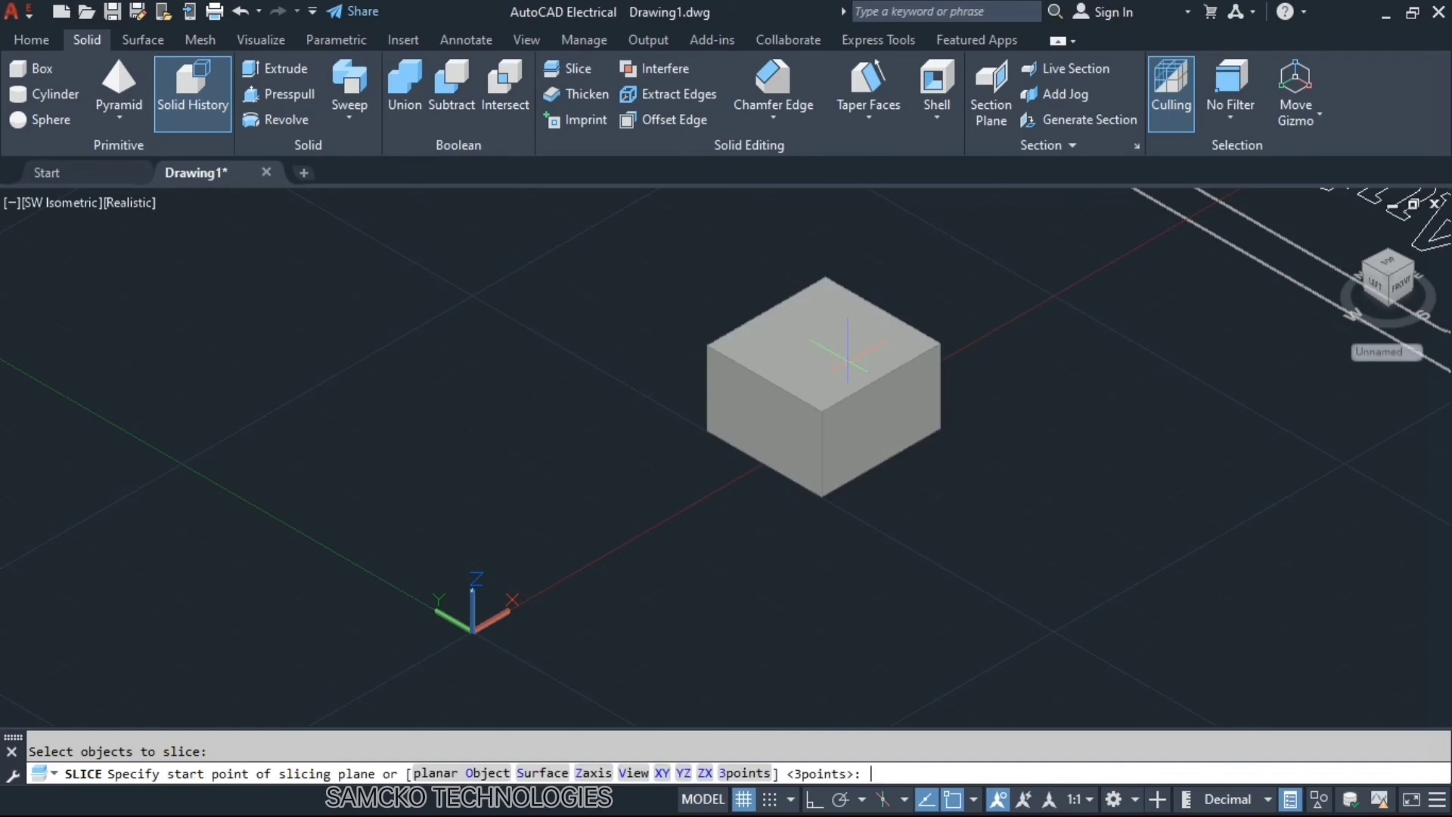
click(743, 780)
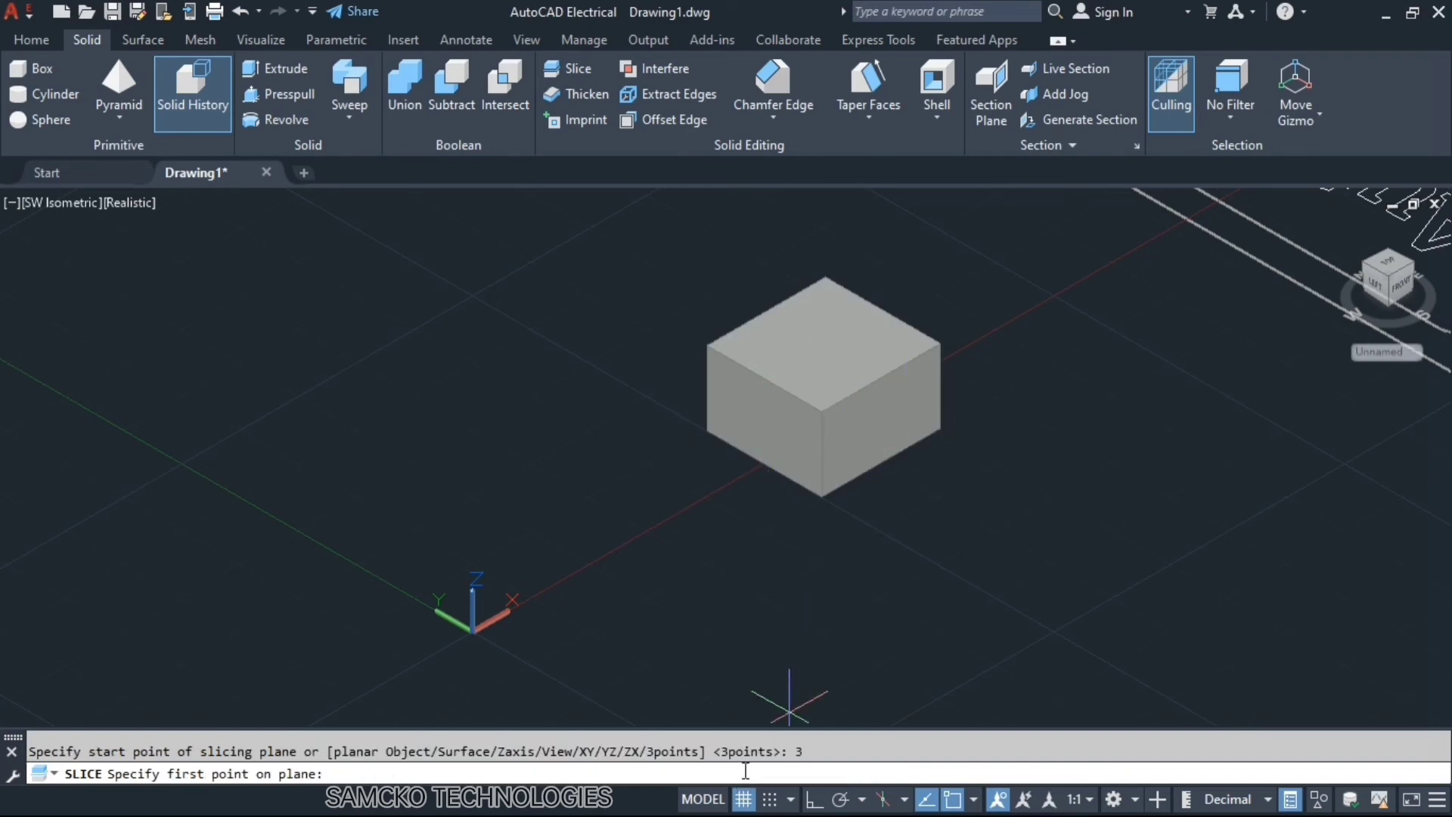
click(707, 346)
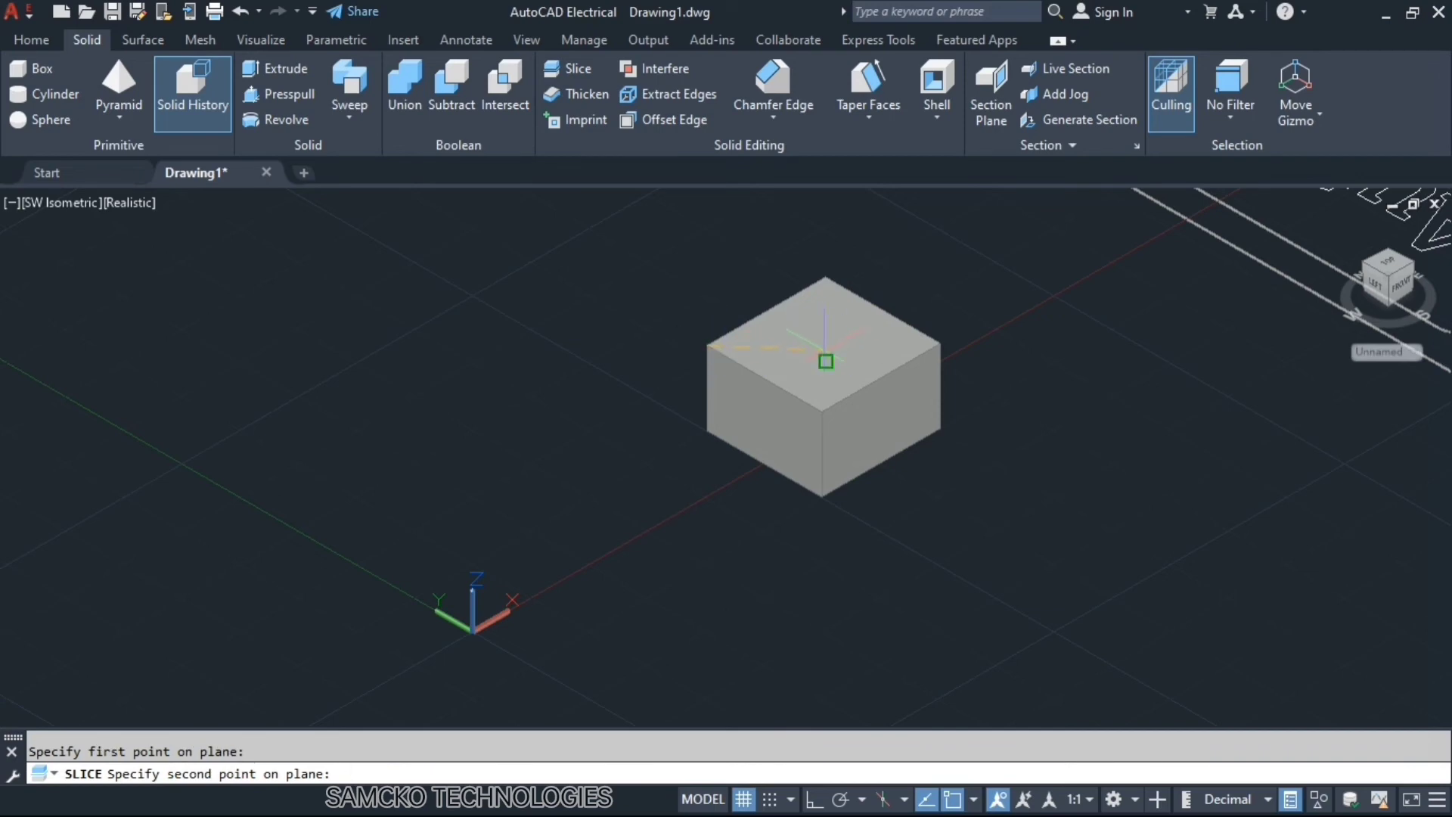
click(826, 361)
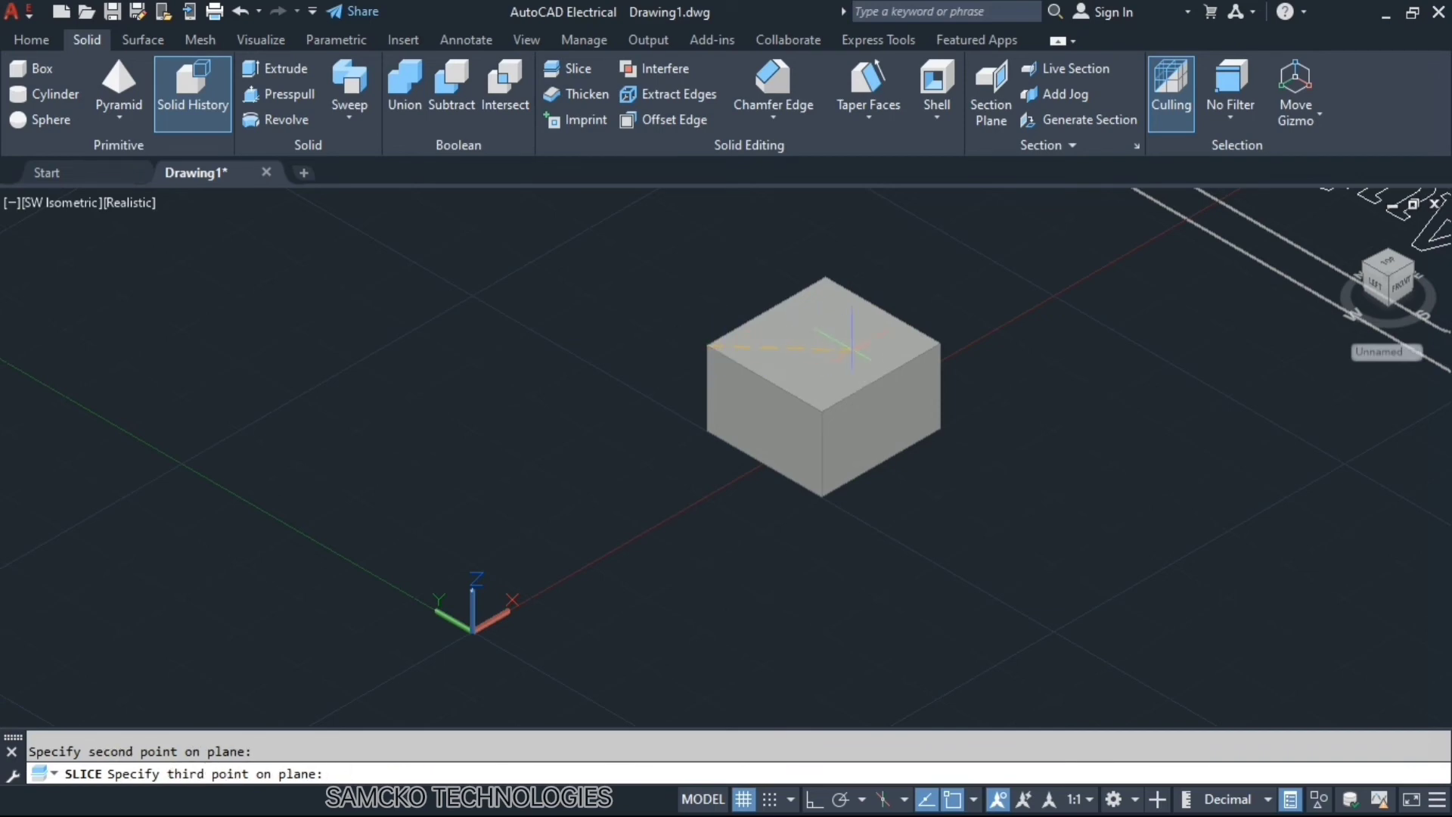
click(940, 344)
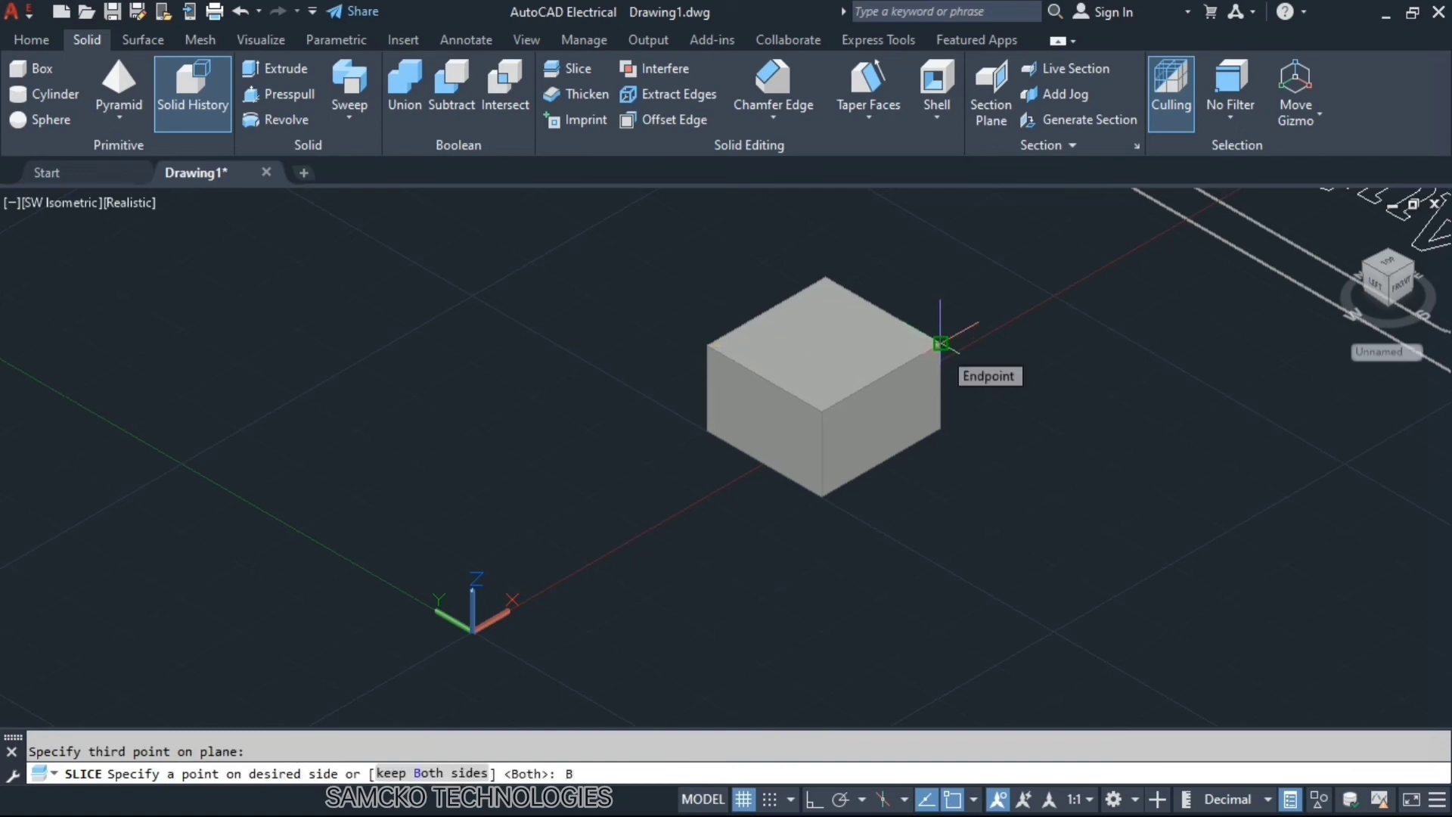
text(B)
key(Return)
Step: Select both pieces of the sliced box to check the three-point cut, and clear the selection
click(831, 390)
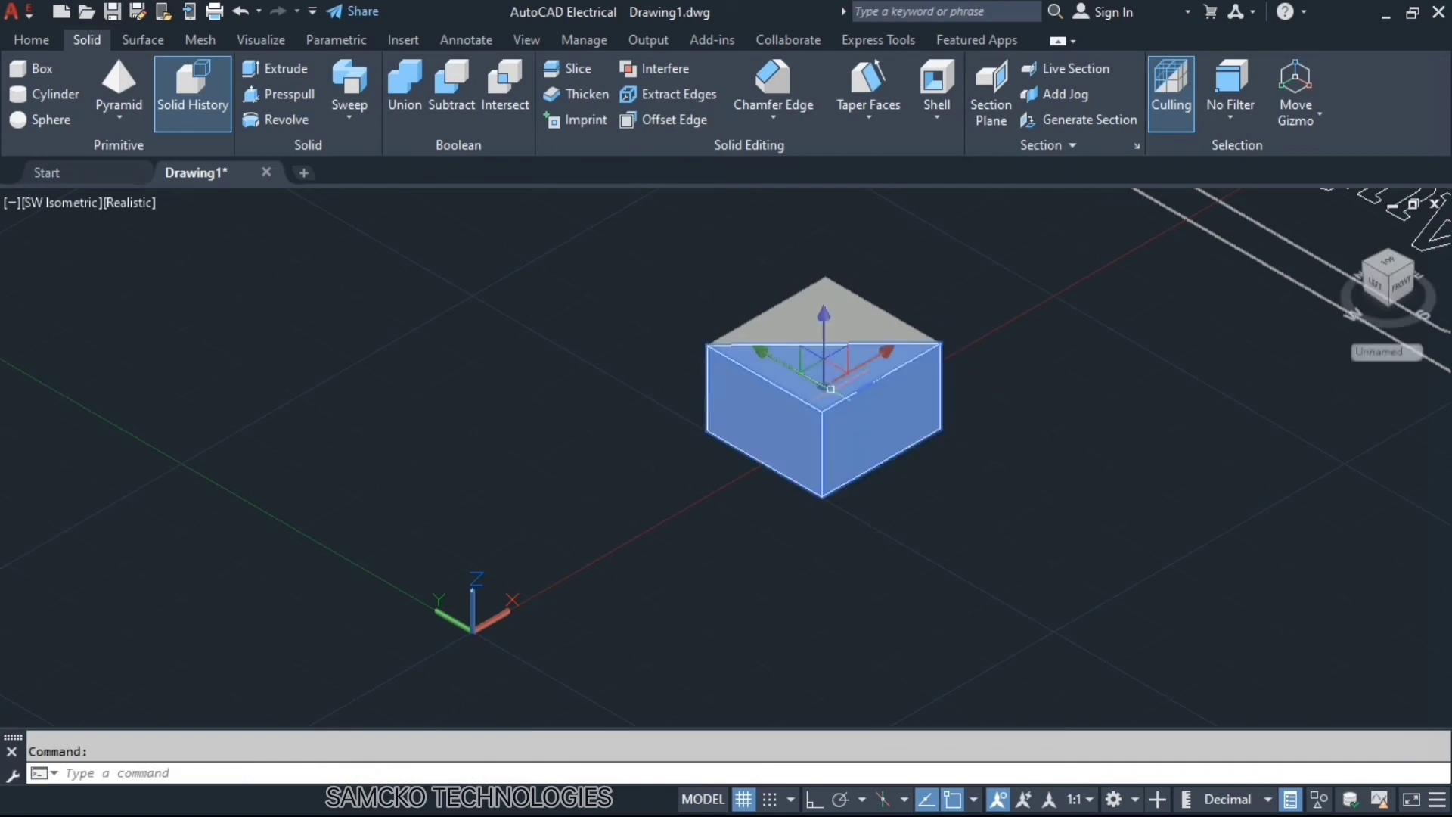
click(802, 310)
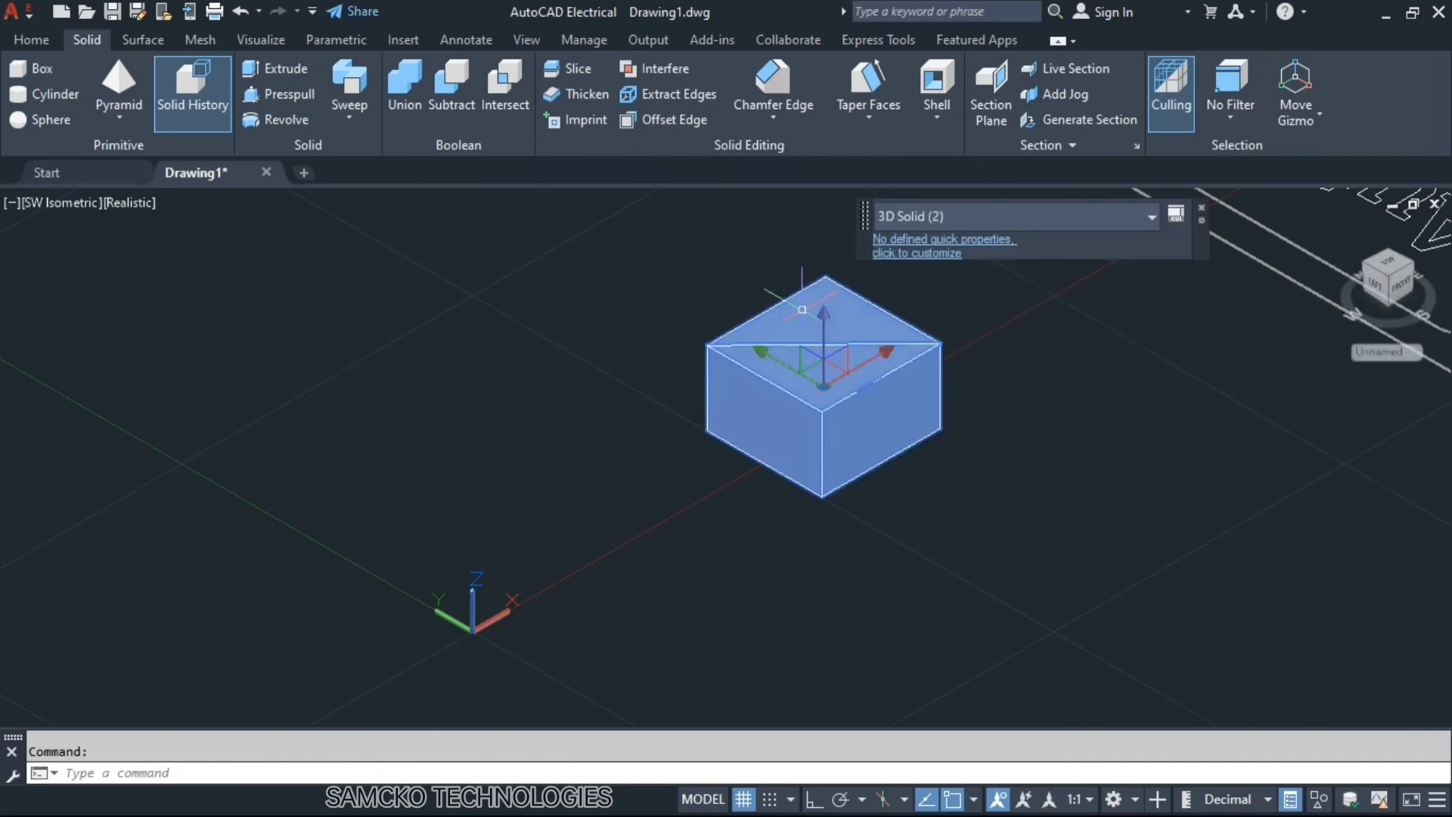
key(Escape)
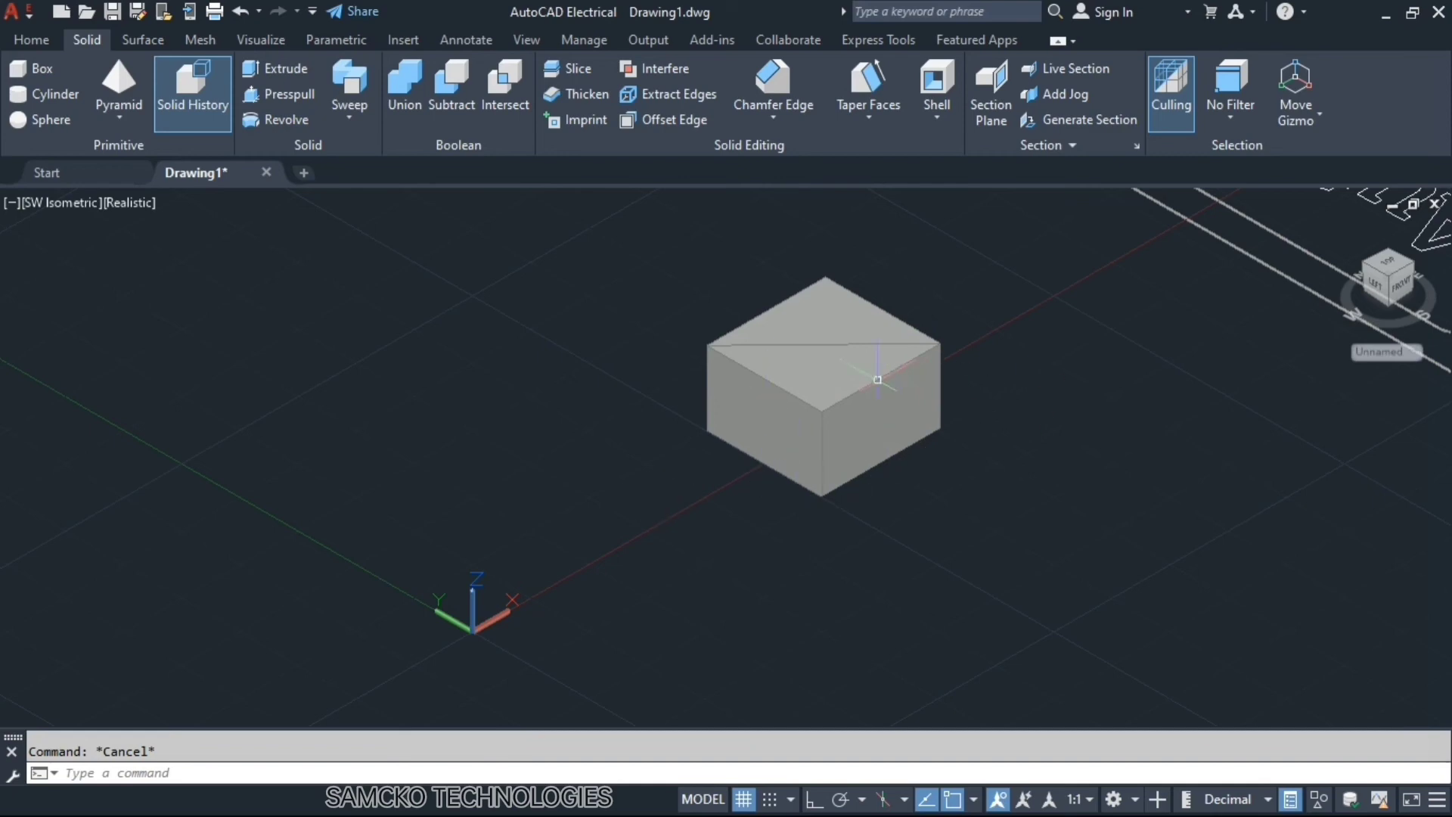
Step: Delete both pieces of the sliced box
ctrl+click(852, 325)
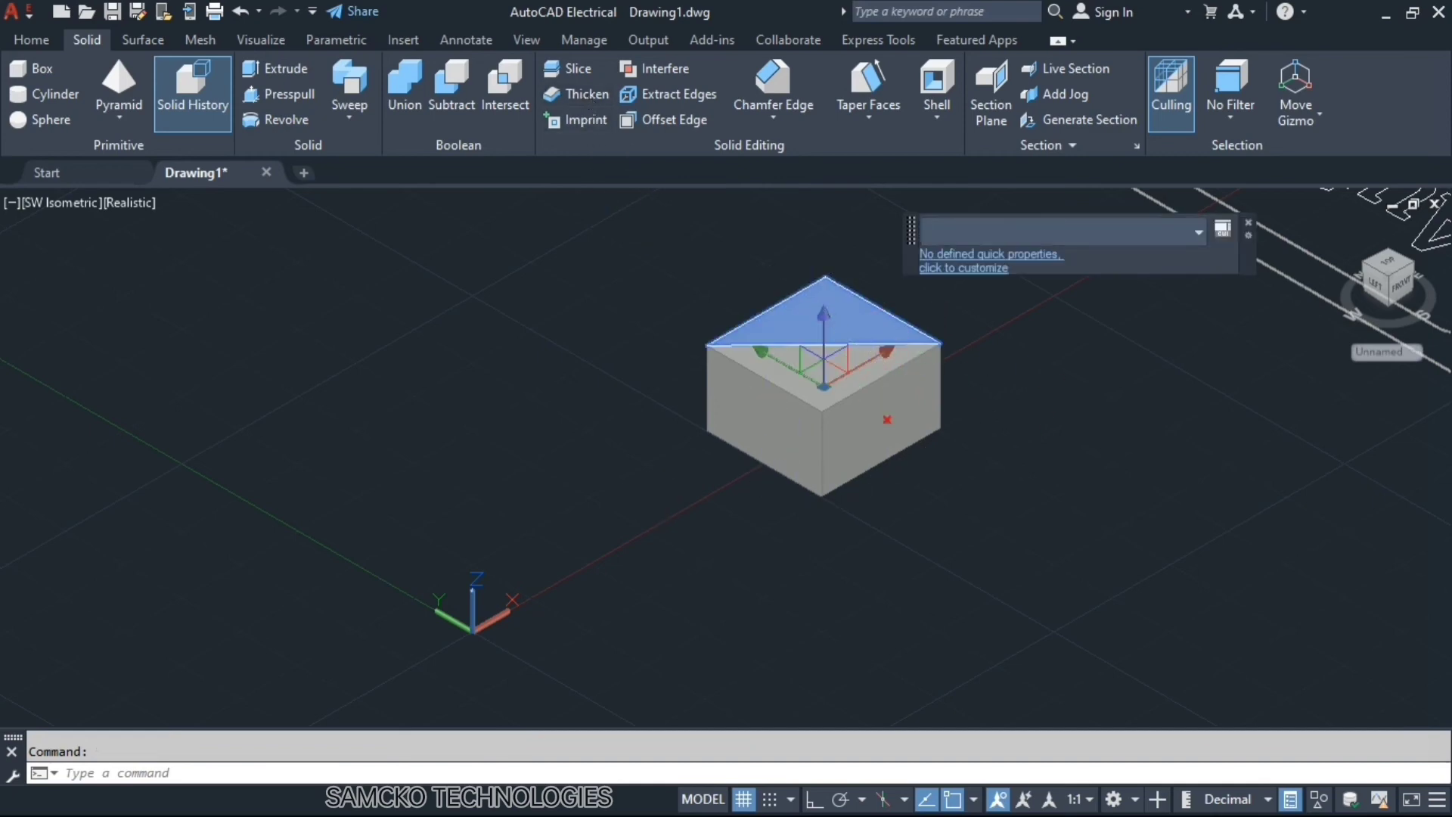
key(Delete)
click(837, 391)
key(Delete)
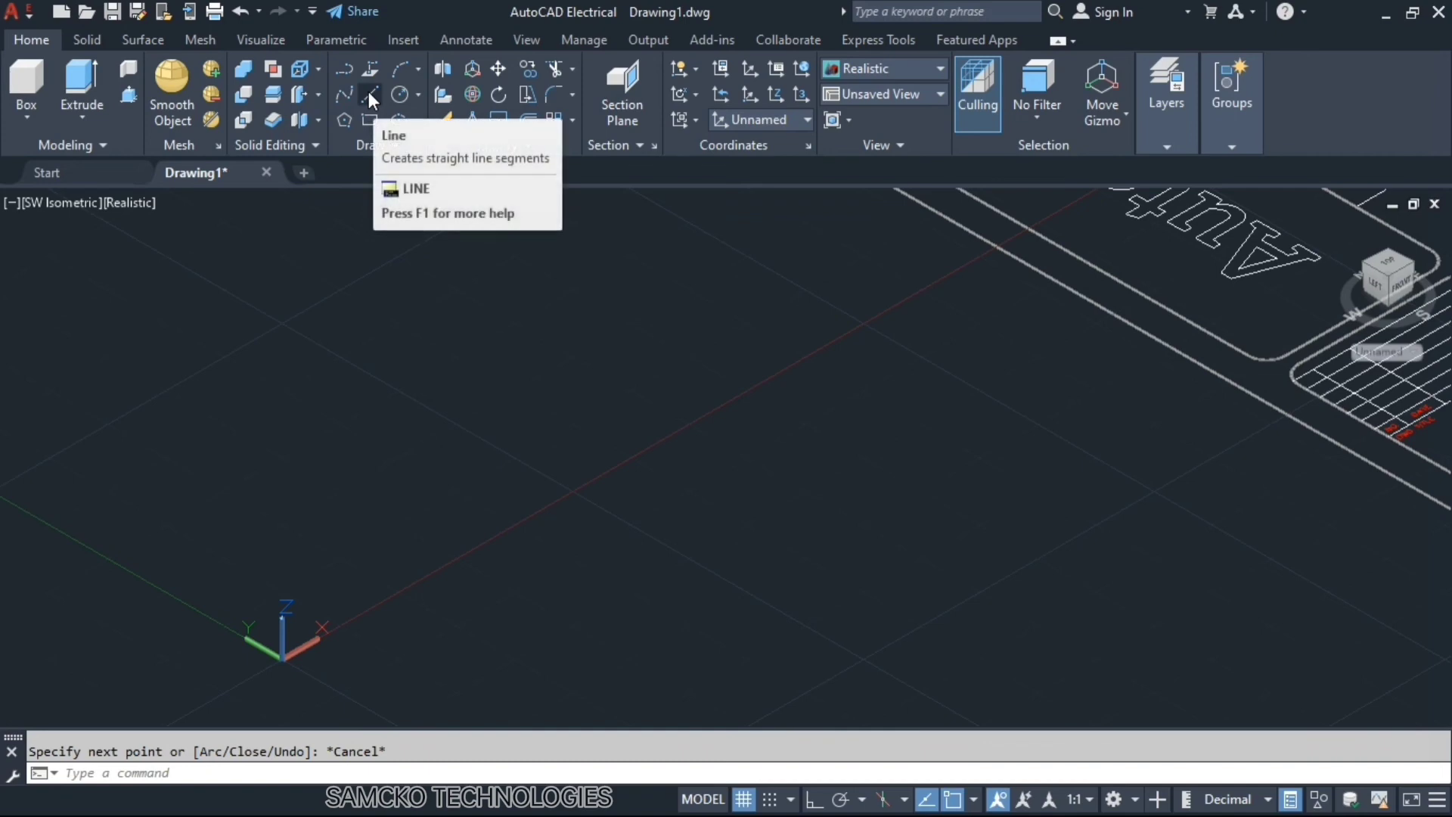
Step: Draw an open seven-segment polyline with a stepped notch, starting near the X axis line
click(344, 71)
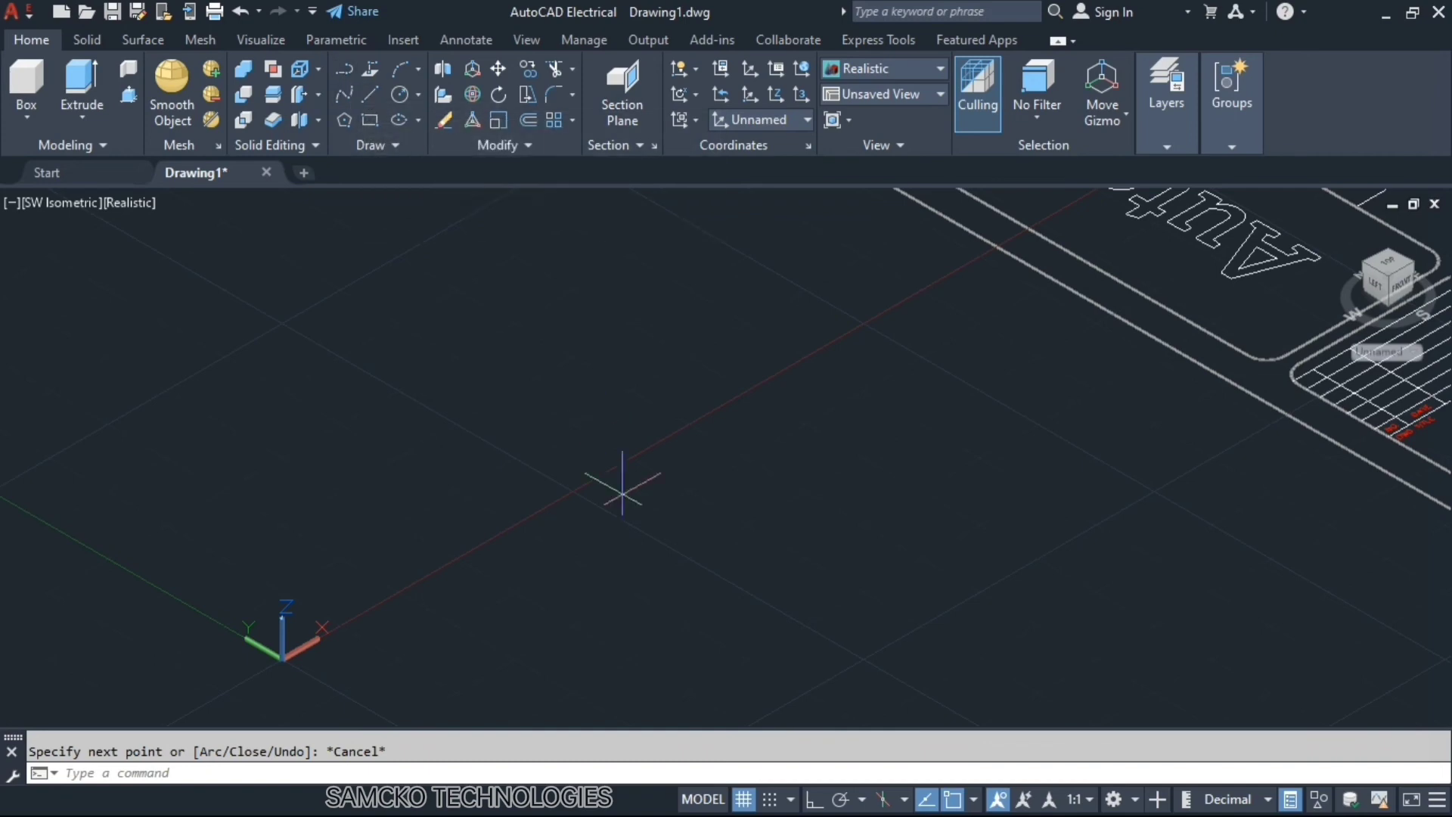
click(573, 487)
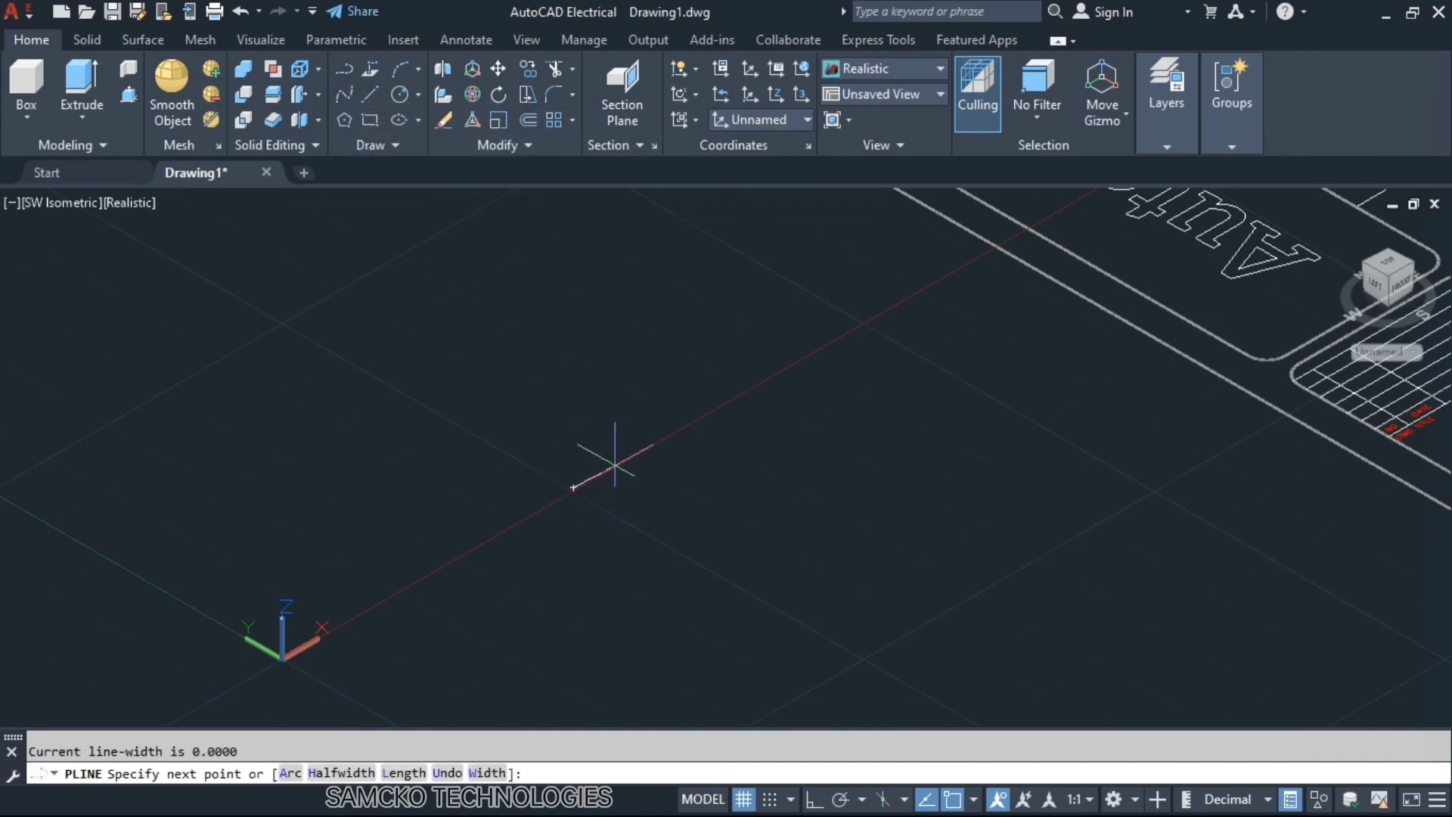
click(711, 408)
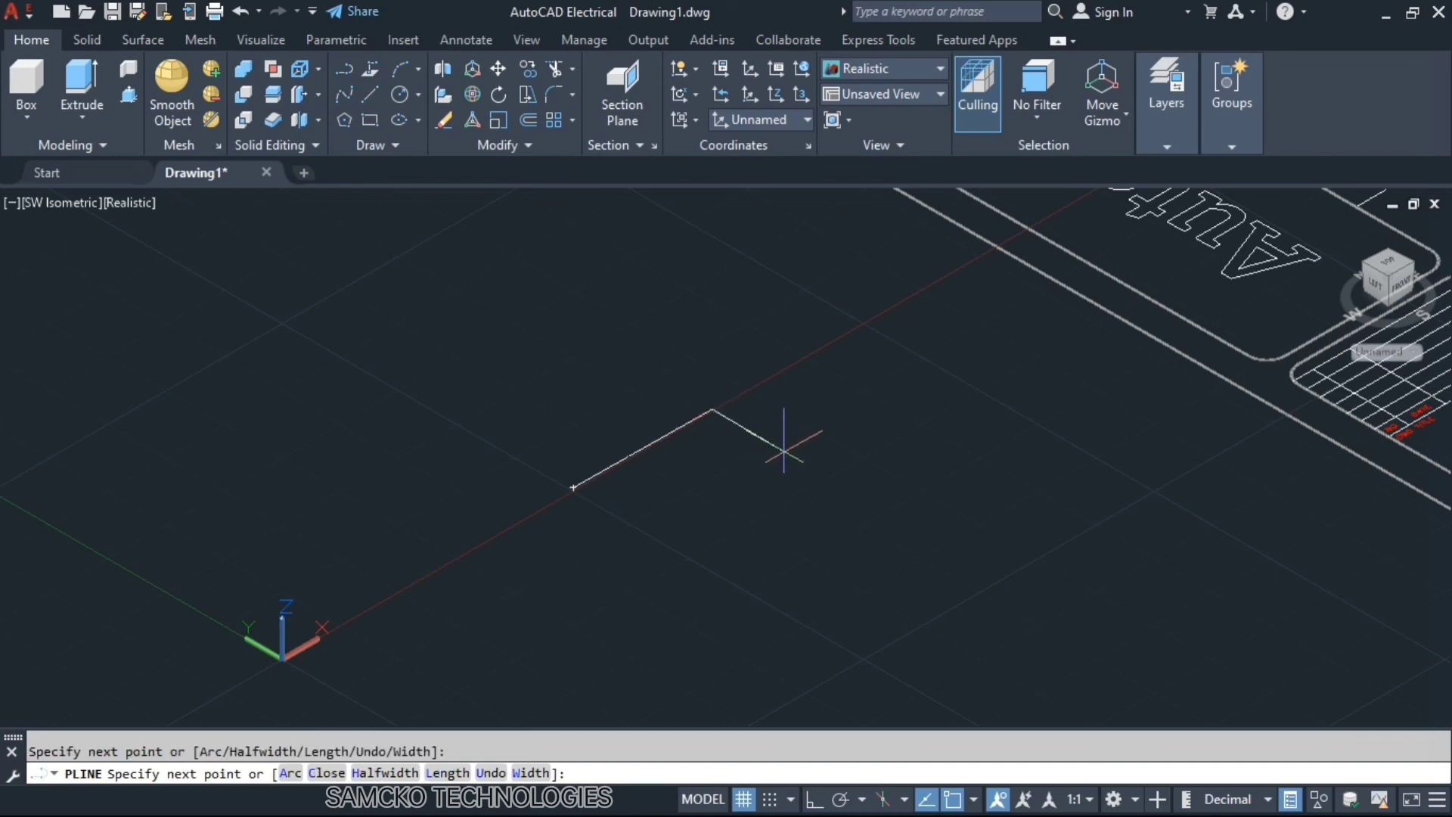
click(783, 459)
click(733, 488)
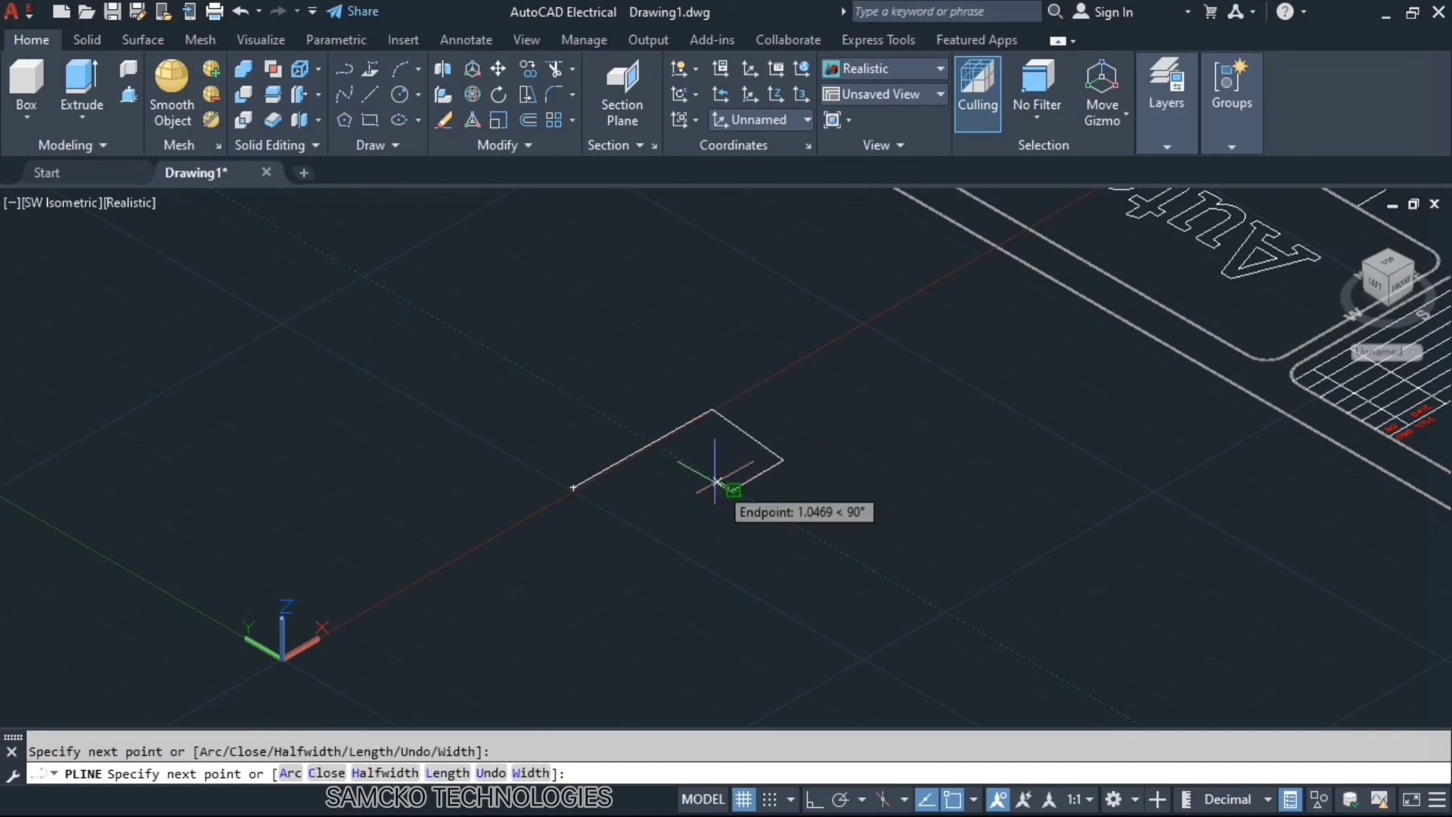
click(703, 473)
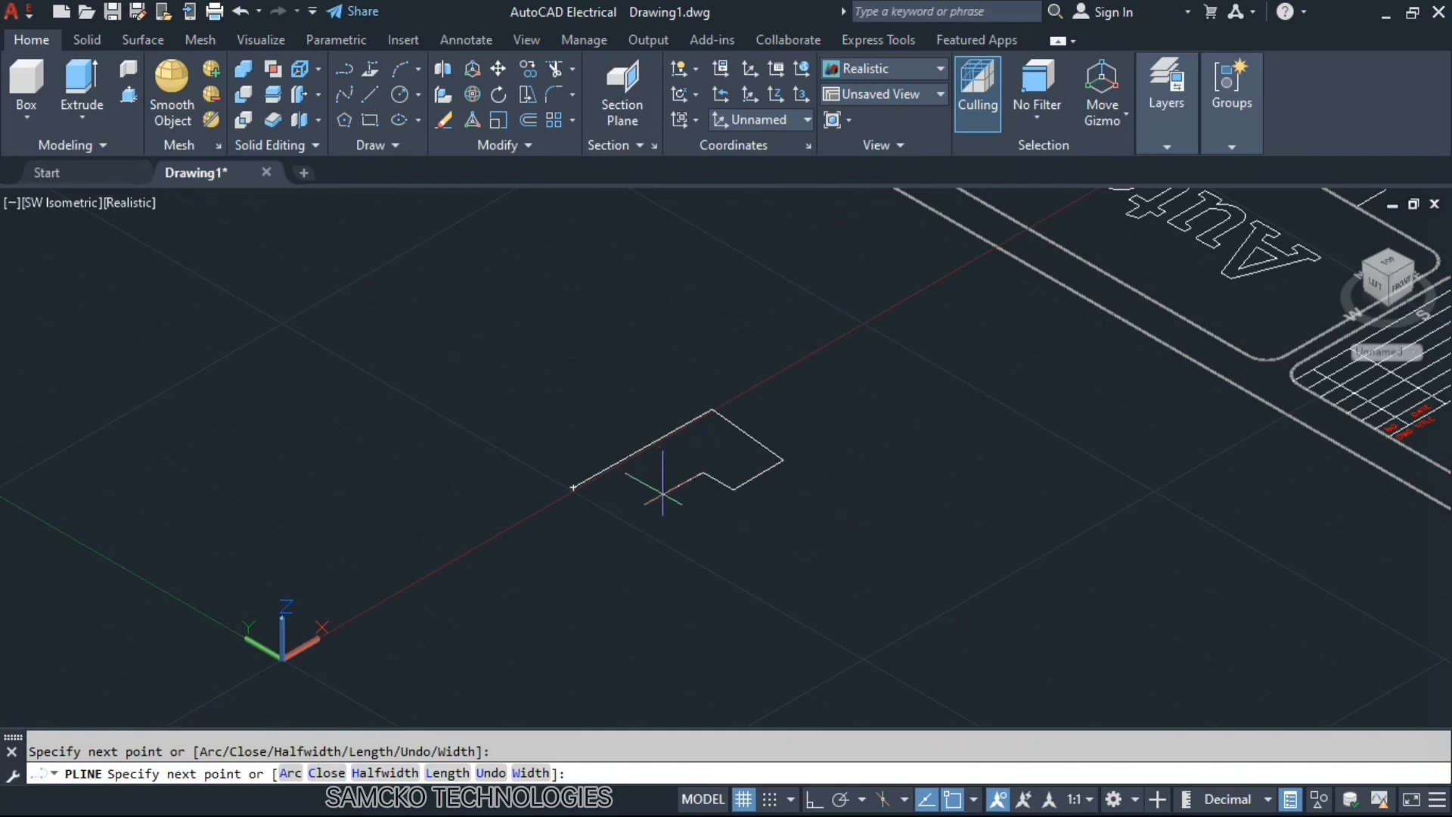
click(664, 497)
click(690, 518)
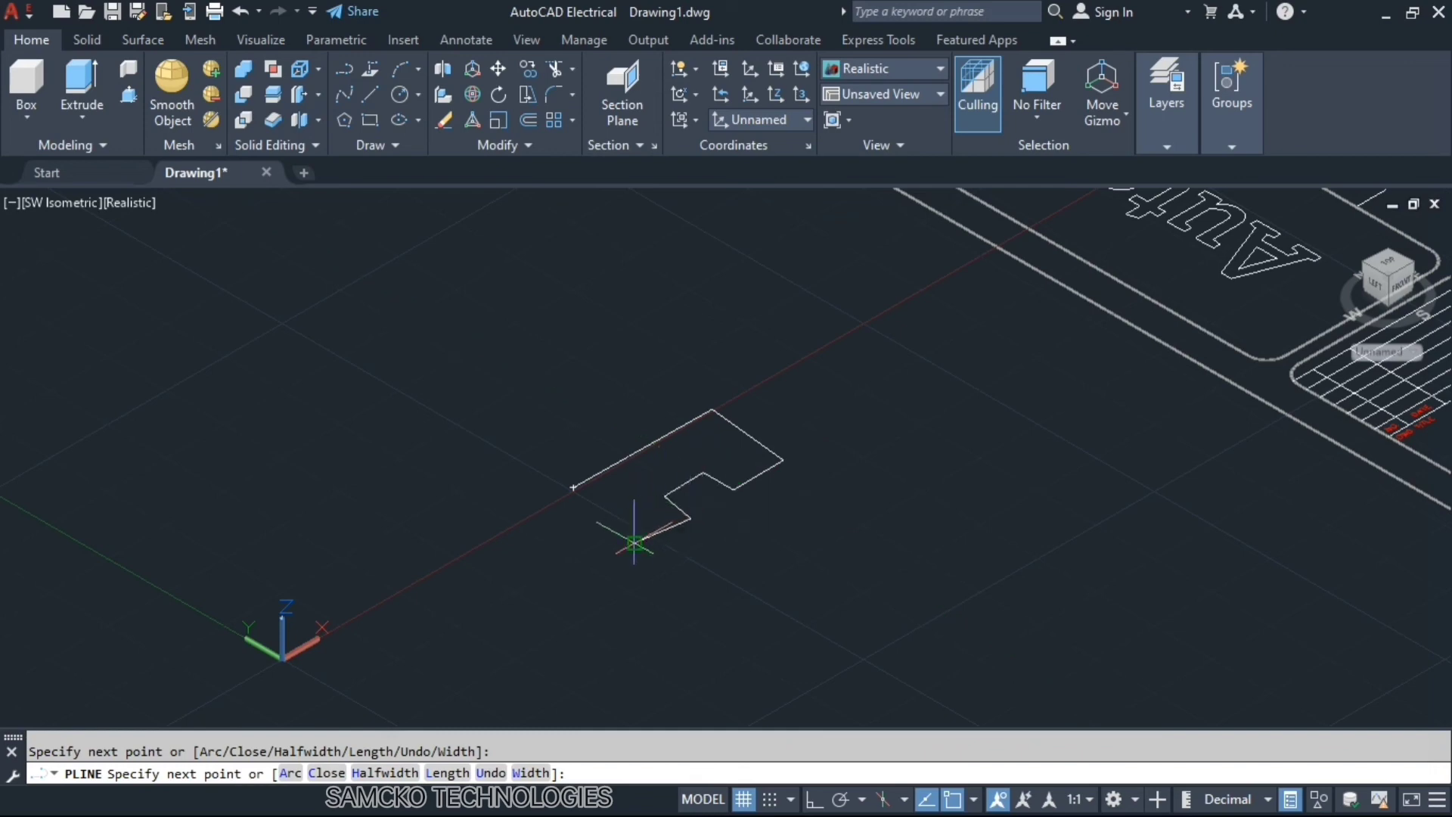
click(634, 543)
key(Return)
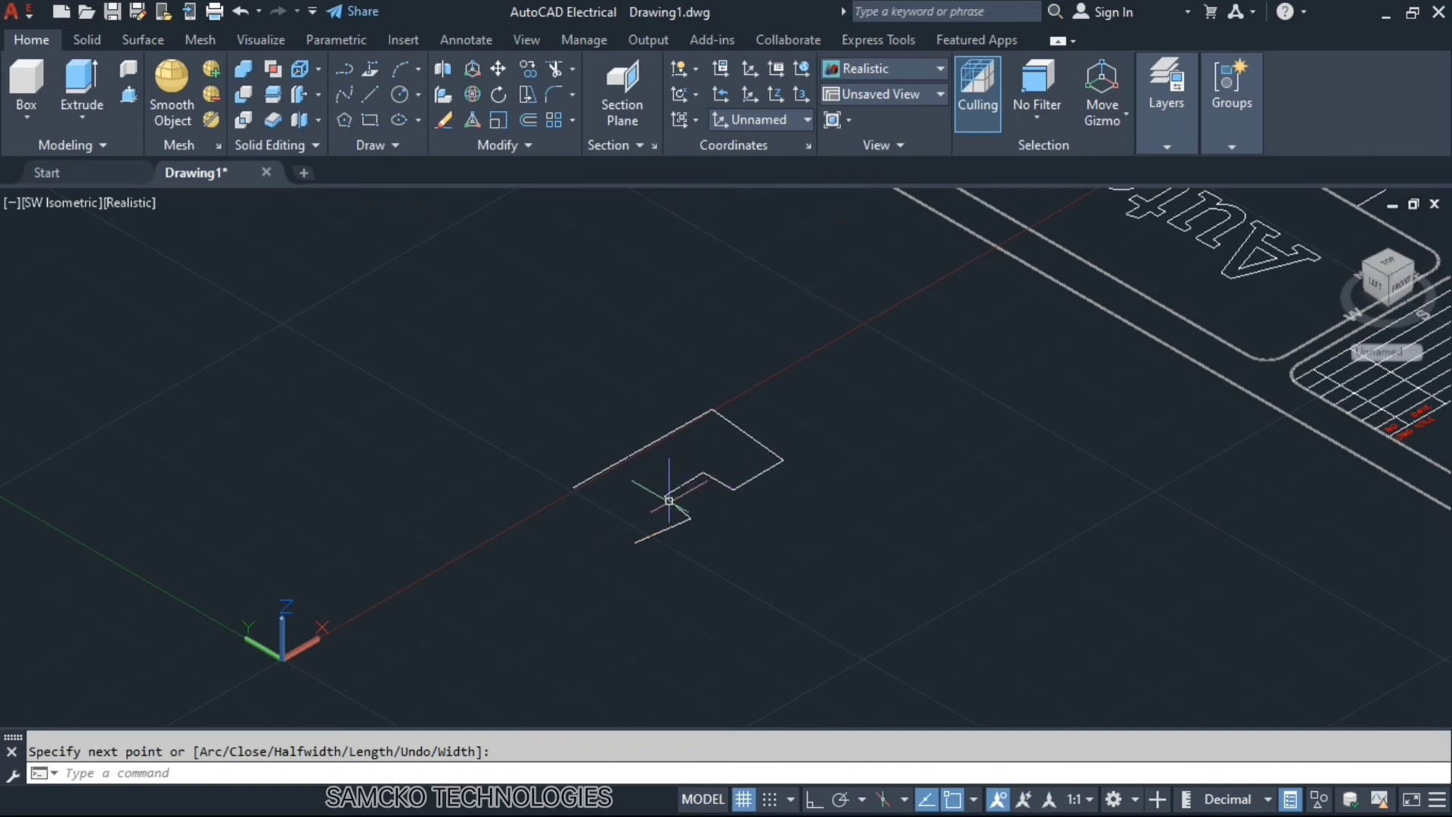
Step: Extrude the open stepped polyline upward into a freehand-height wall surface, roughly as high as its short end segment appears long
scroll(671, 514, up, 3)
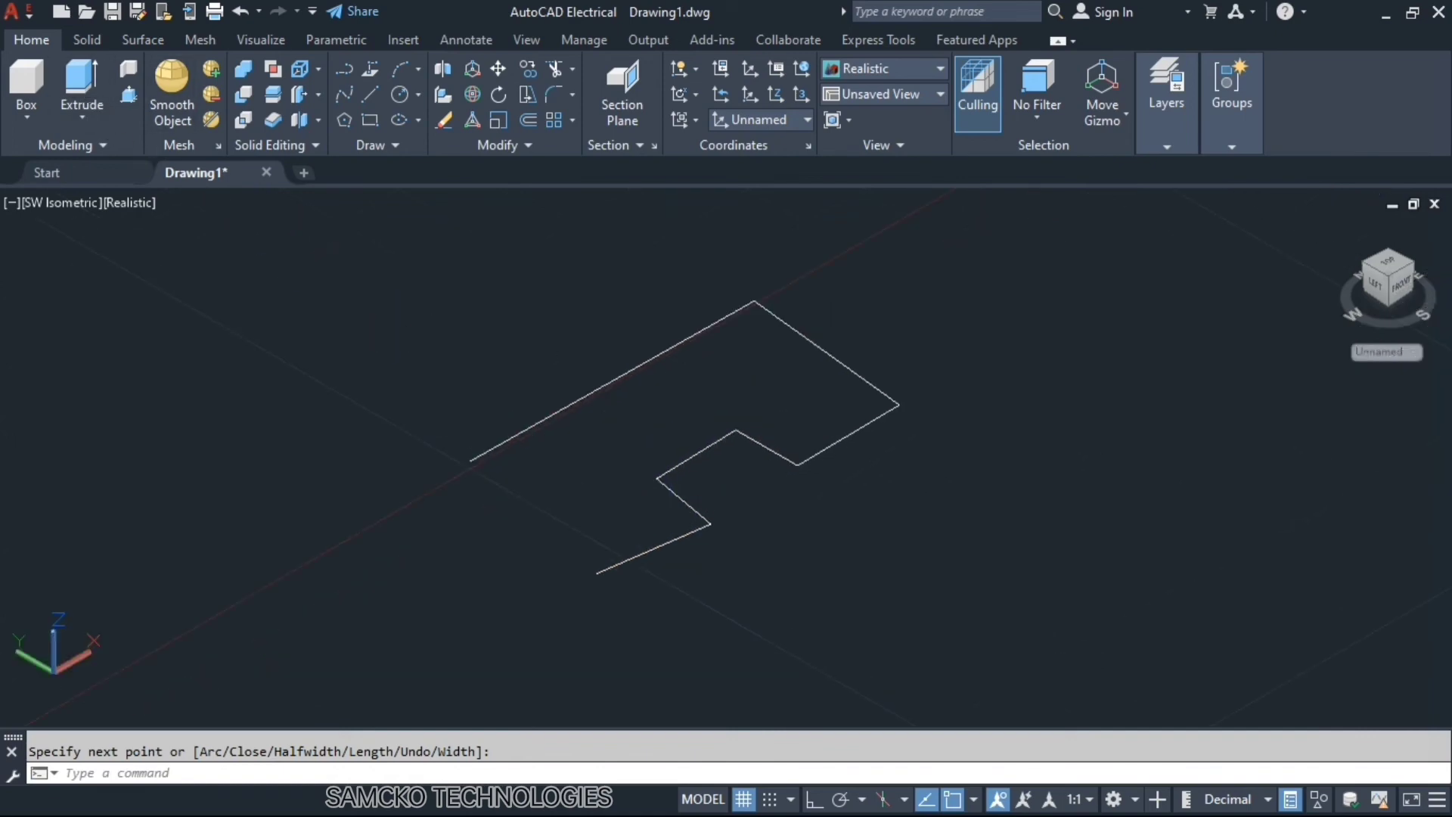
click(81, 87)
click(653, 358)
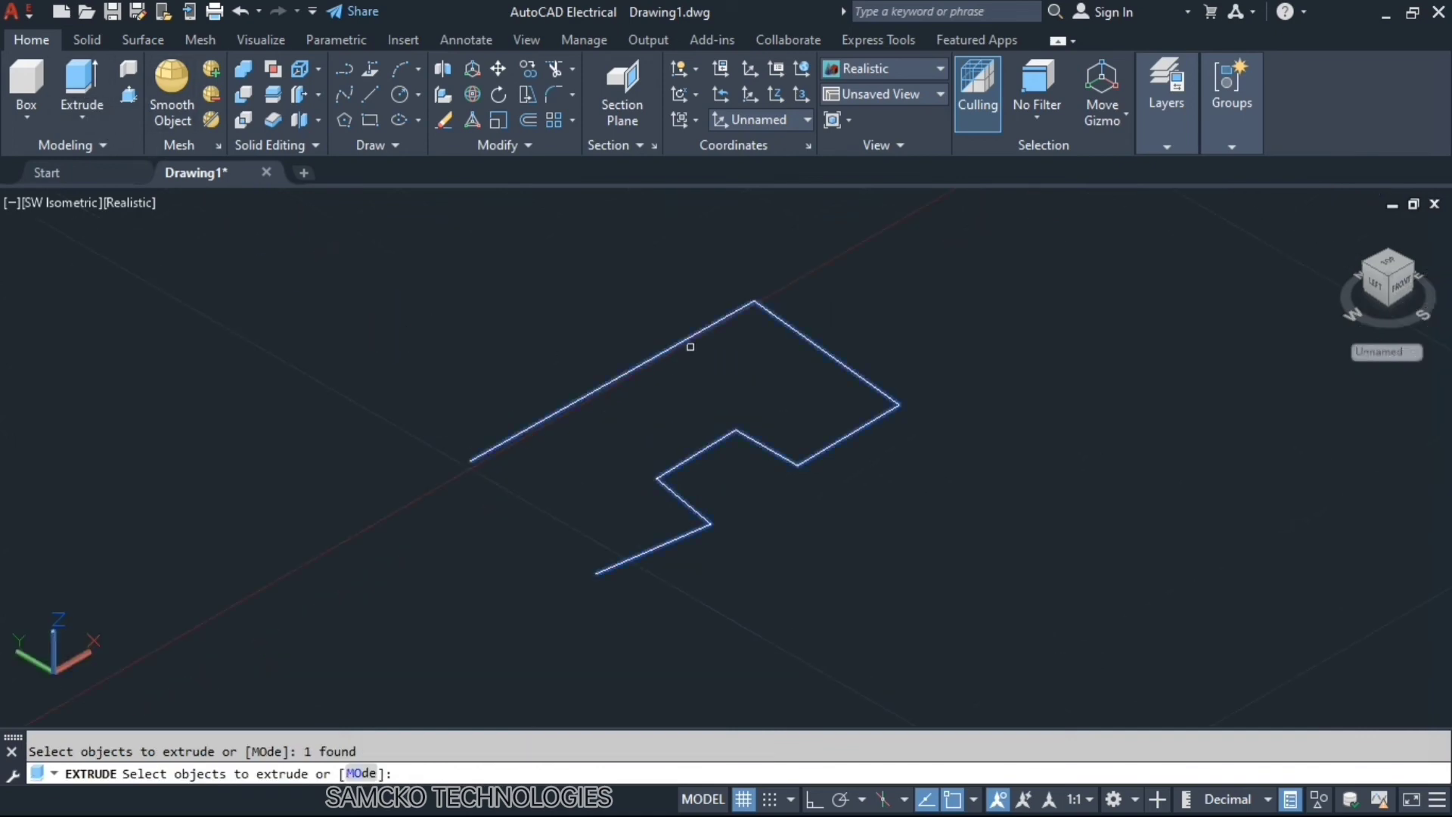
key(Return)
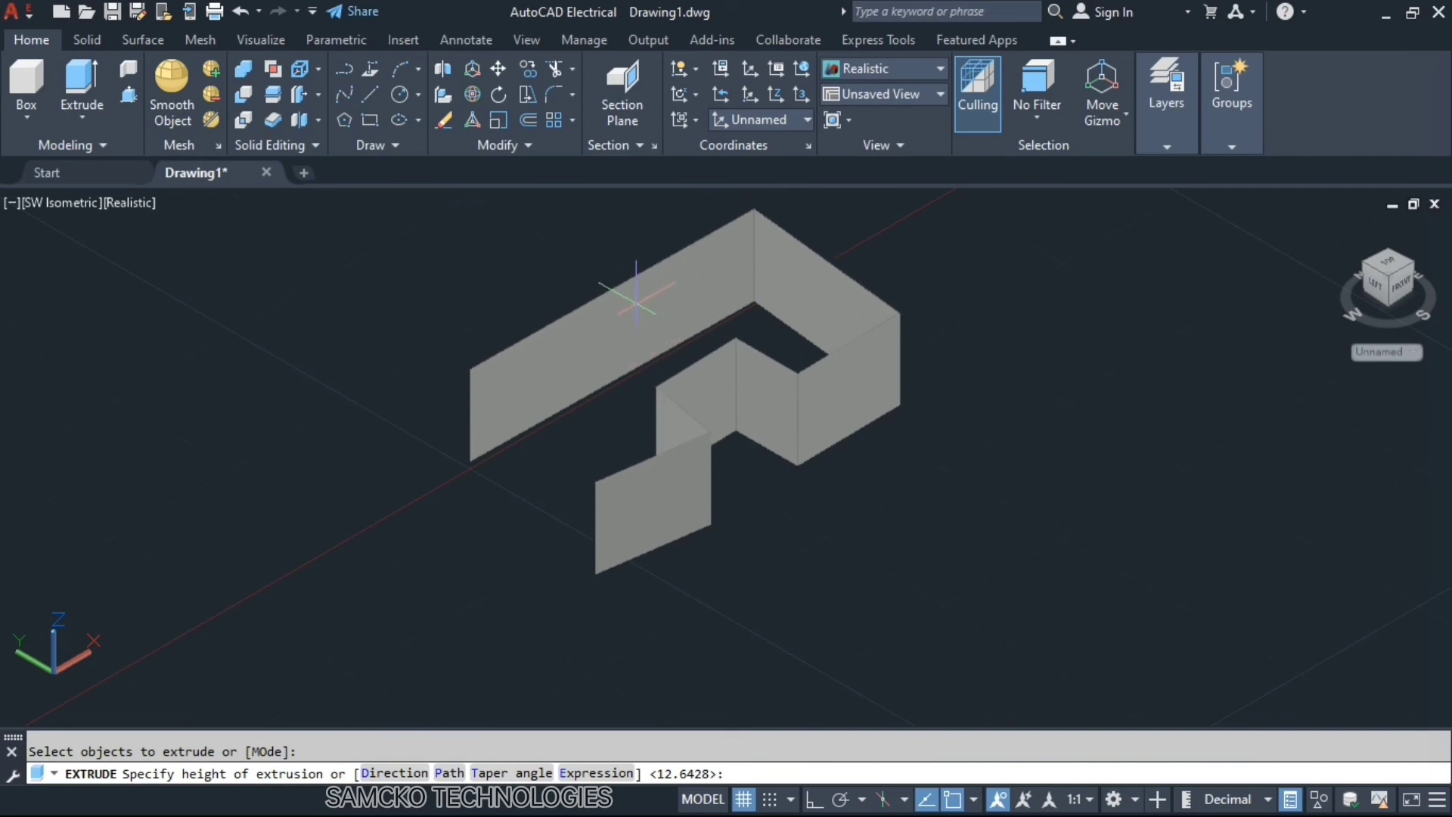
click(637, 298)
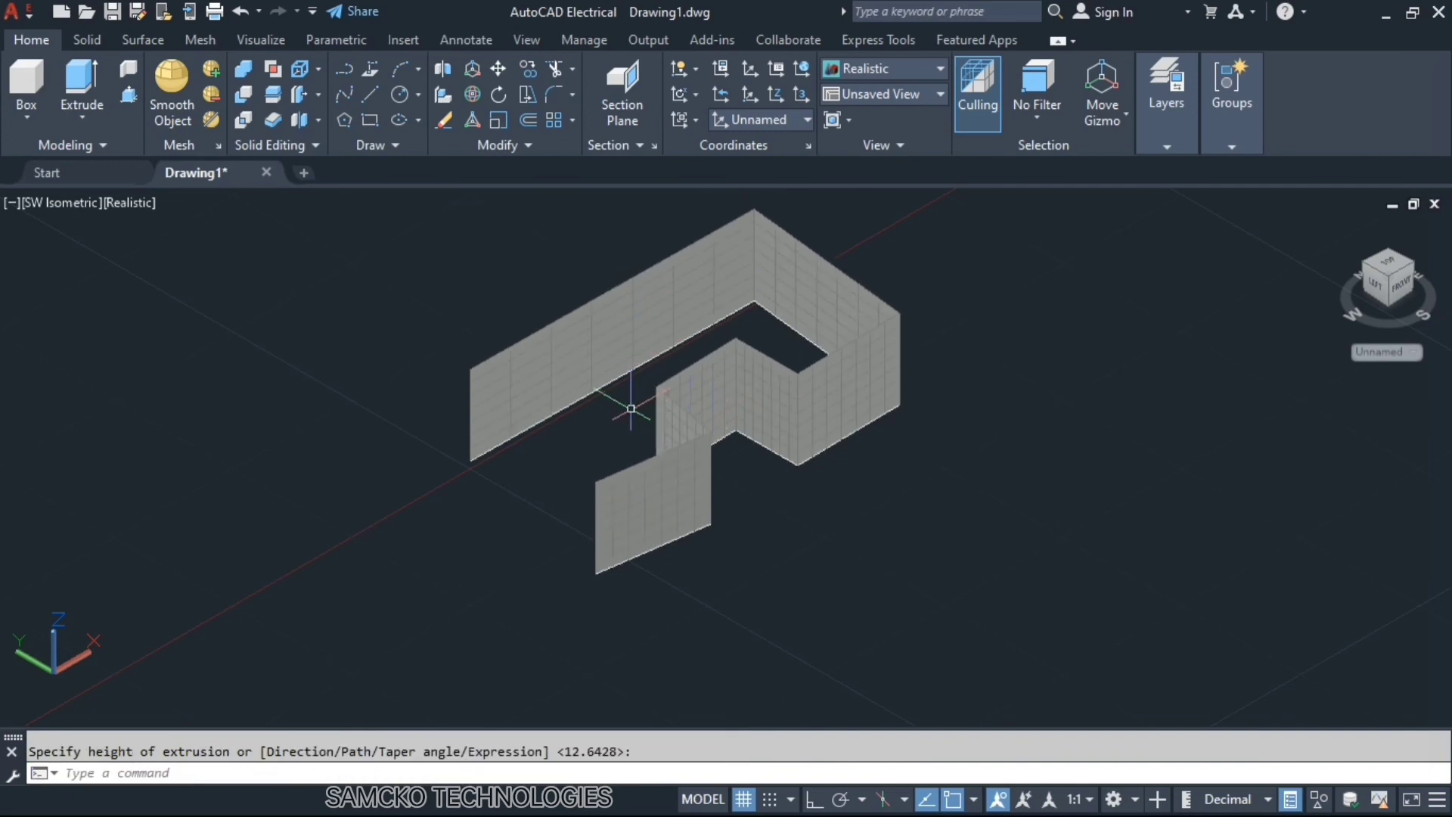
Step: Thicken the extruded polyline surface into a solid wall with a thickness of 1
scroll(631, 408, down, 2)
shift+middle_drag(633, 399, 600, 454)
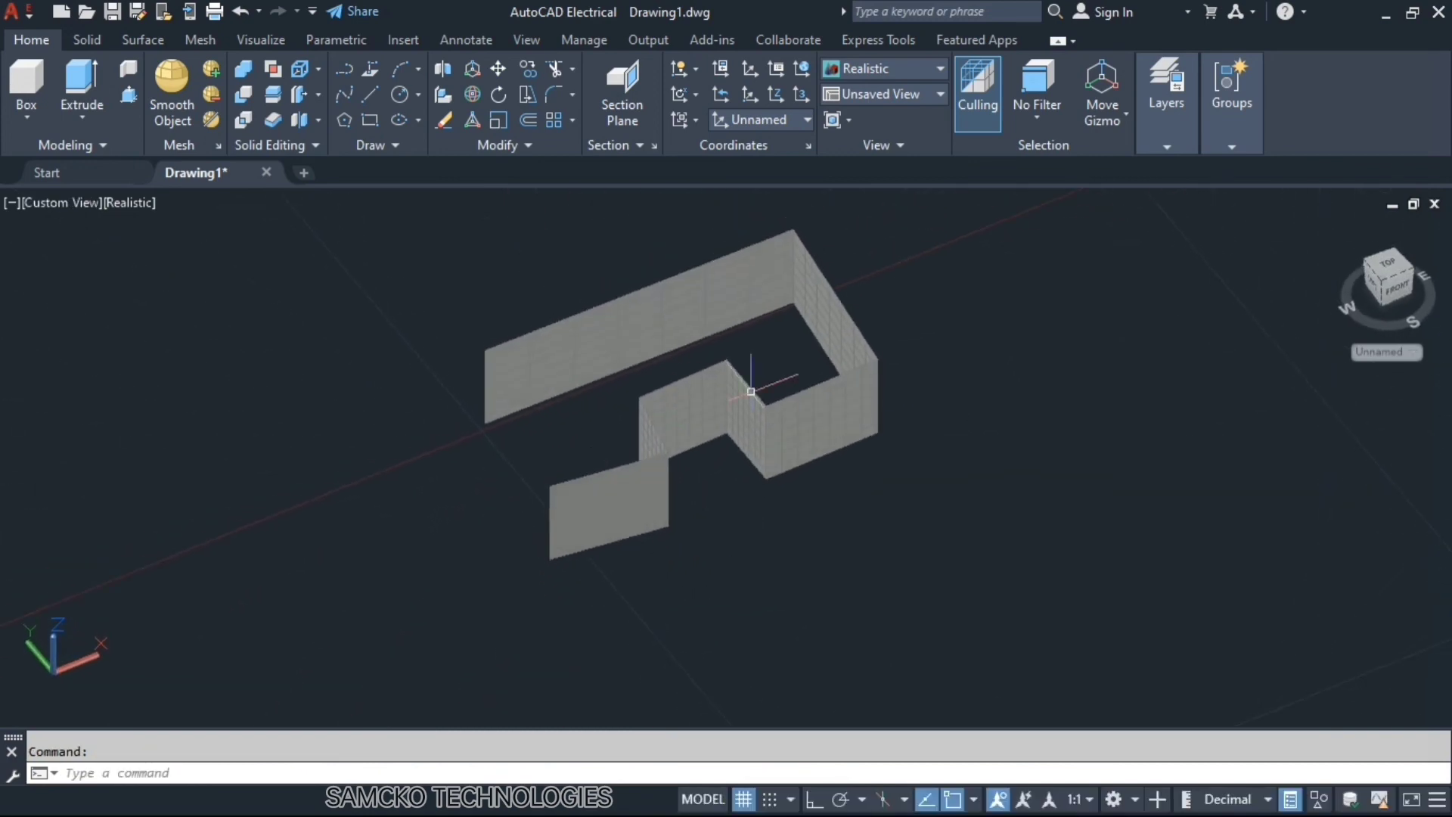
click(84, 46)
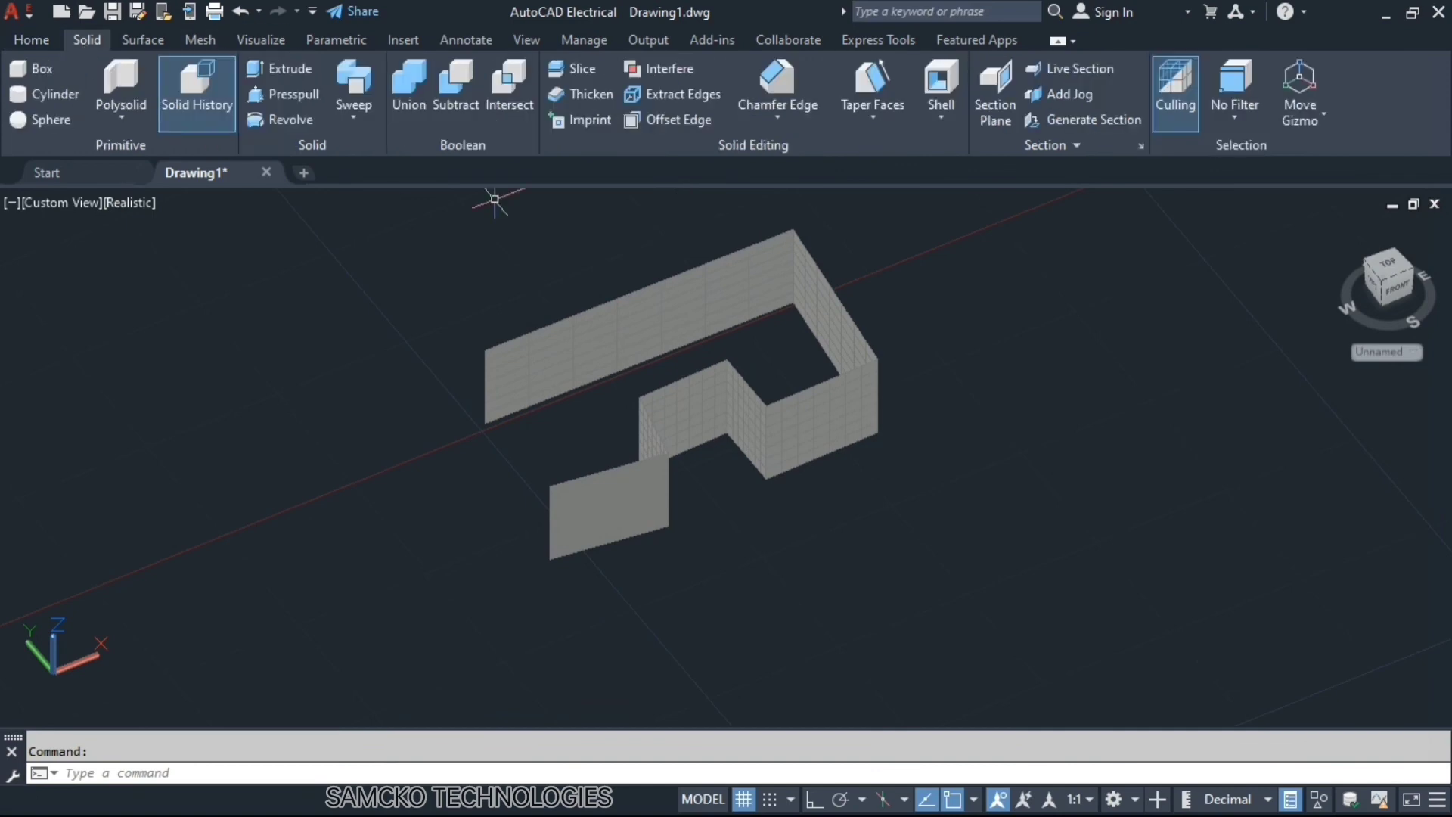
click(567, 96)
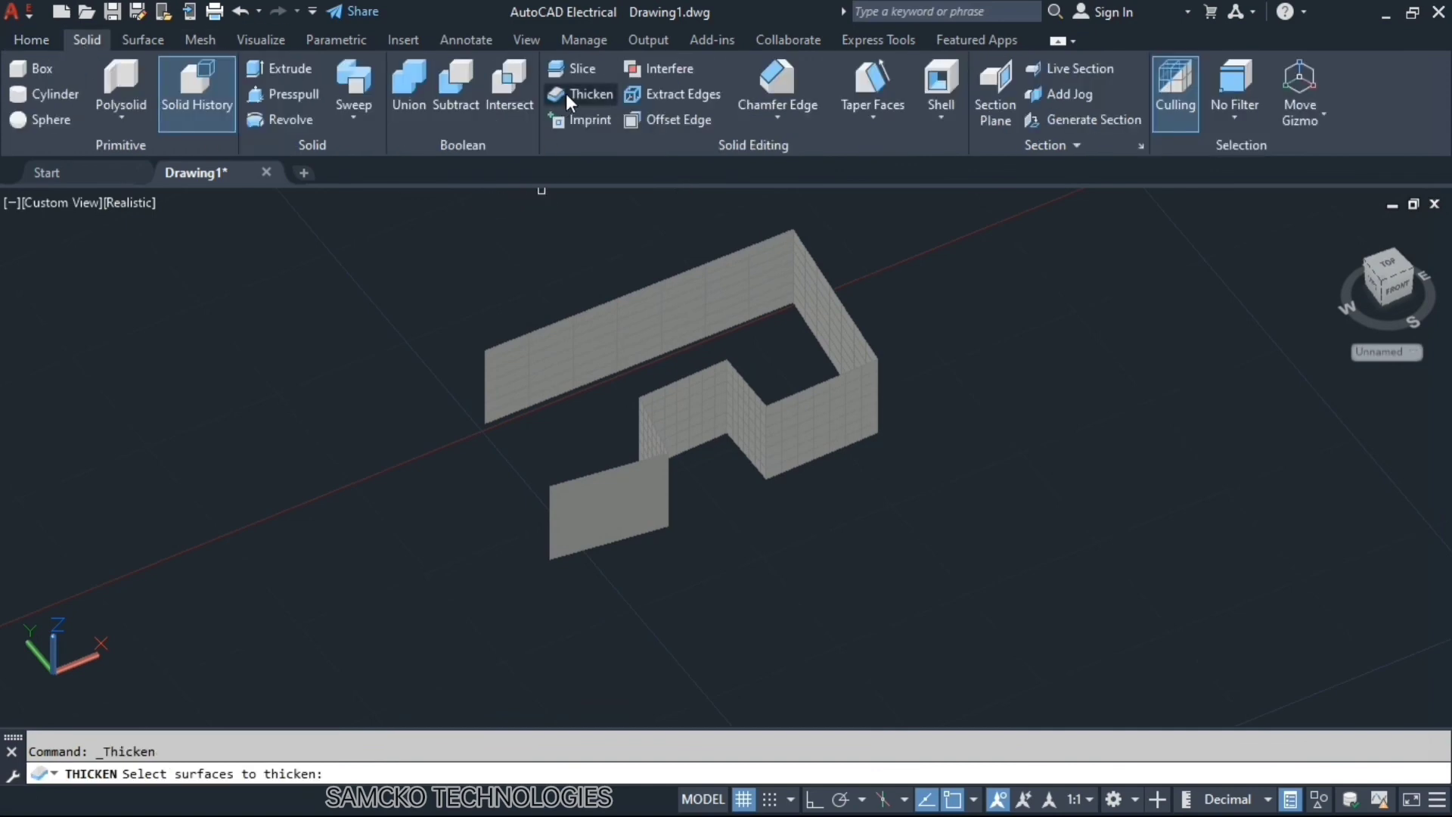
click(597, 478)
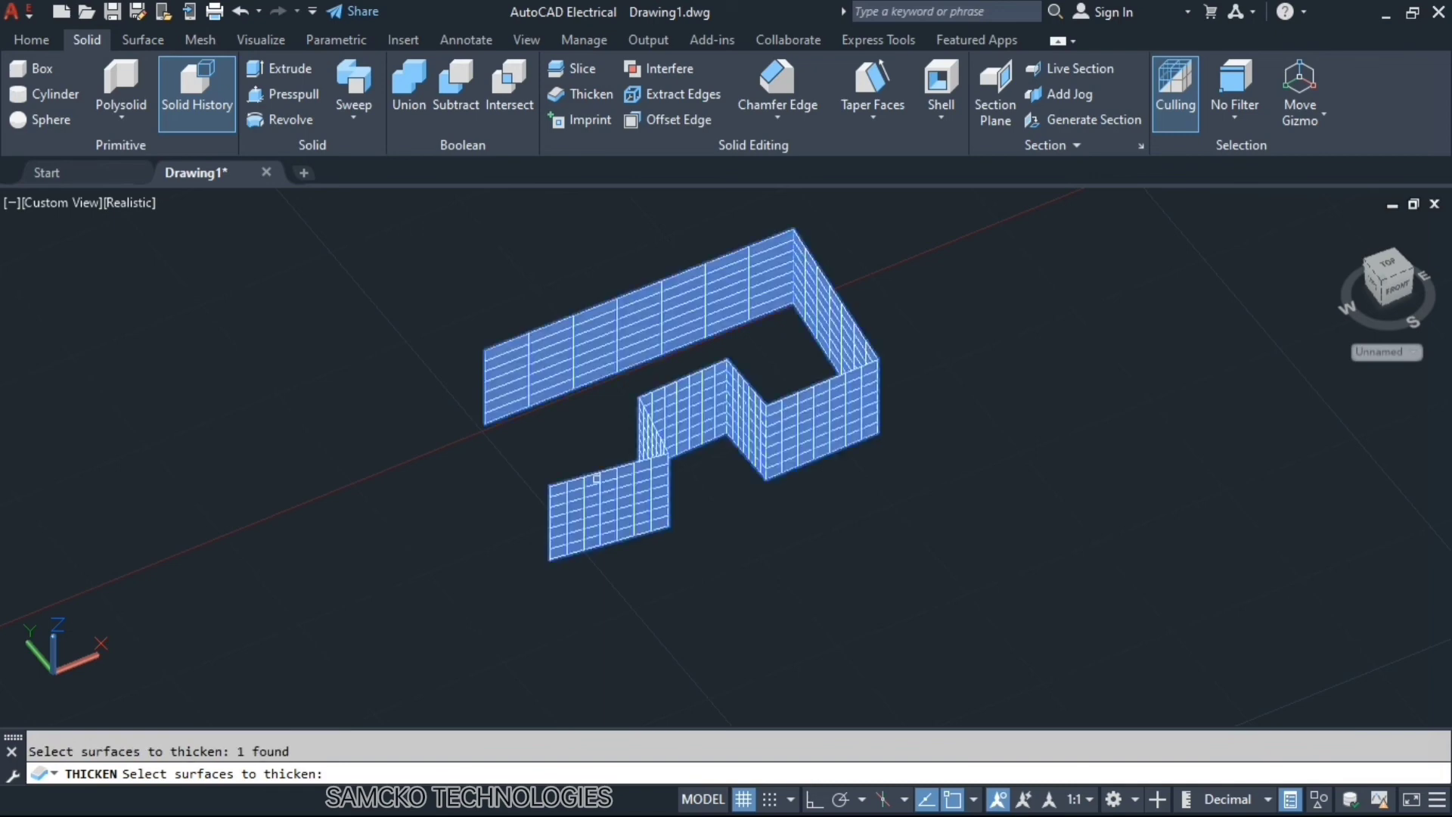
key(Return)
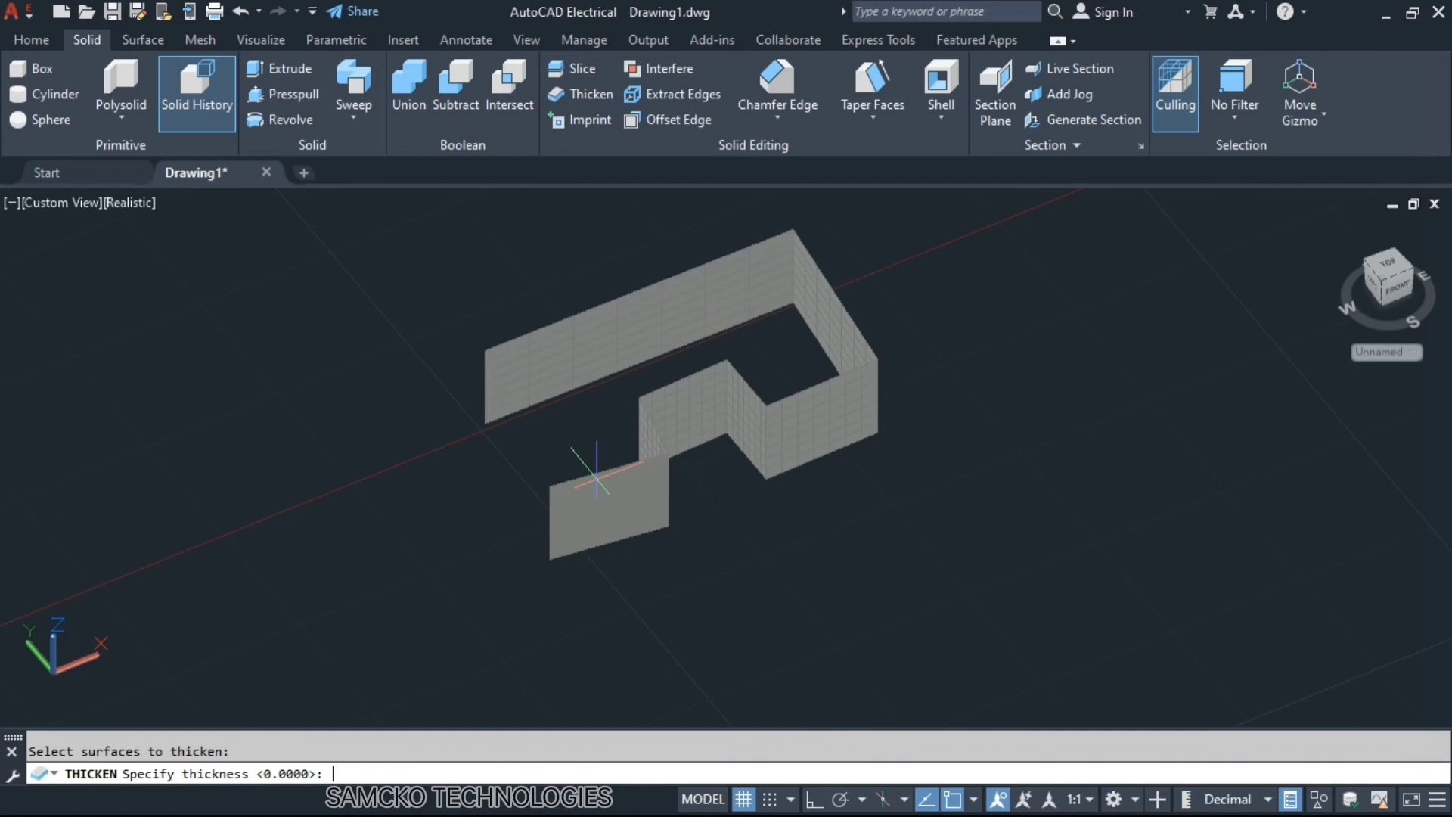
text(1)
key(Return)
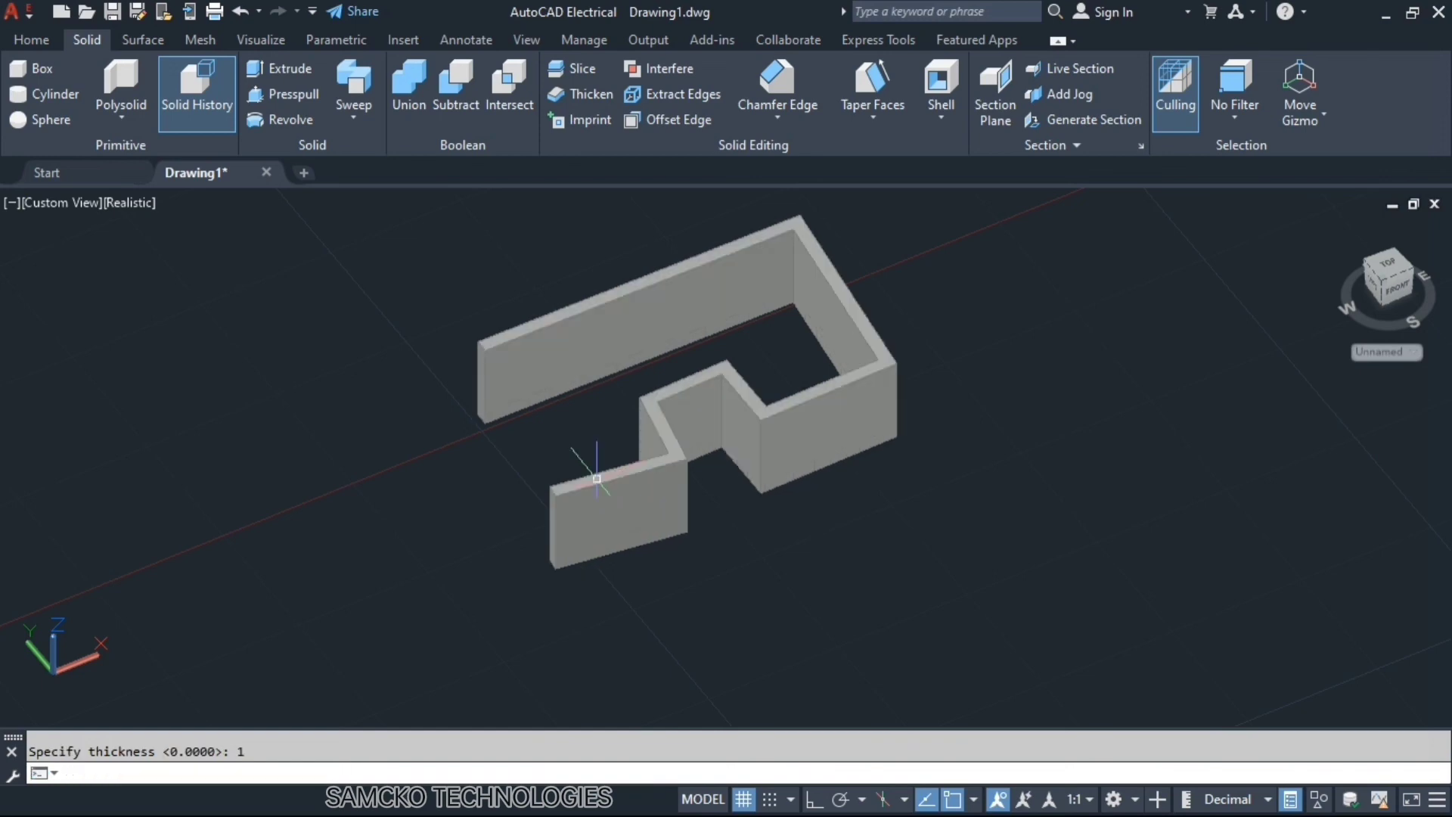
scroll(730, 361, up, 2)
middle_drag(730, 363, 754, 413)
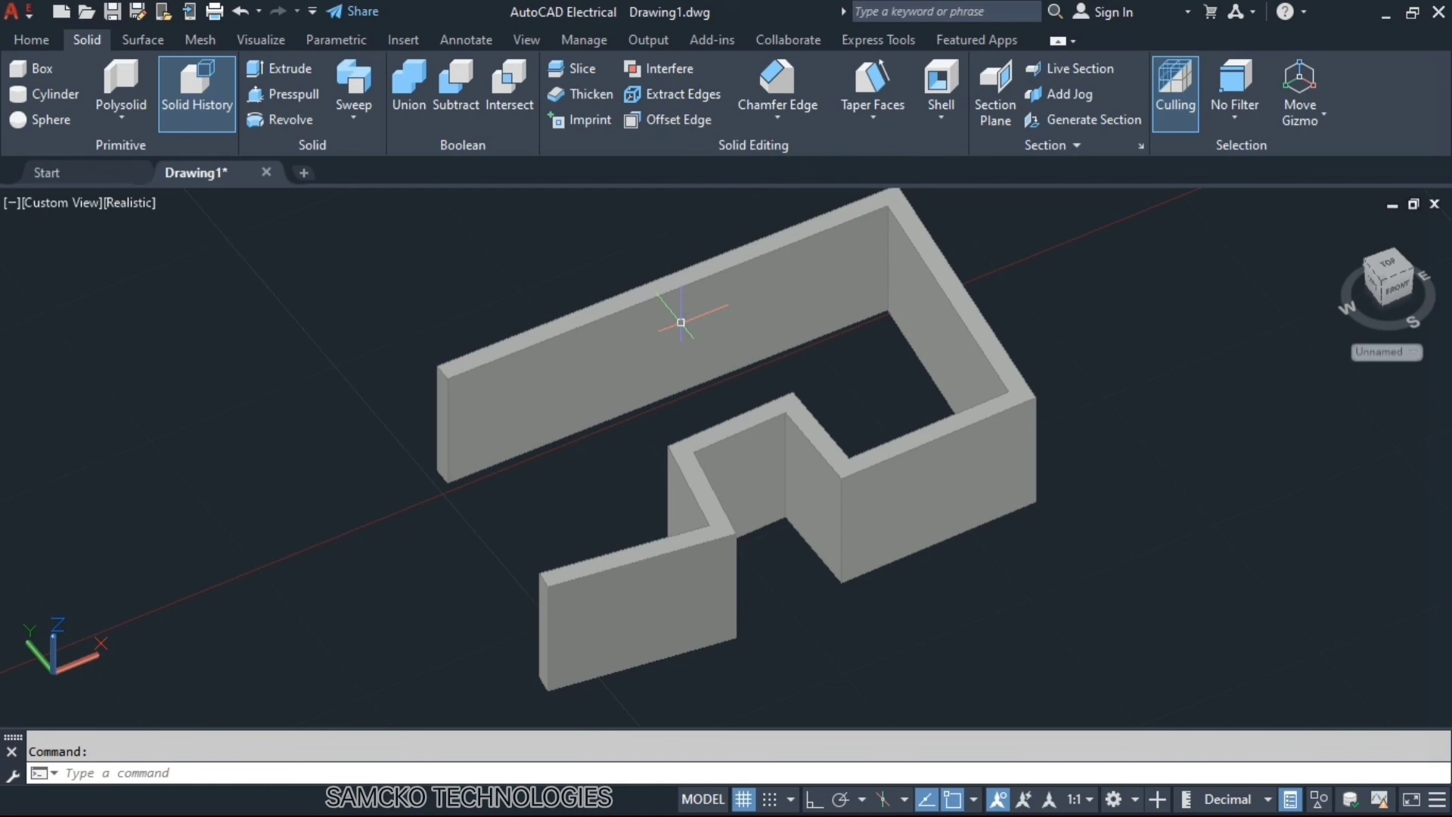
click(779, 118)
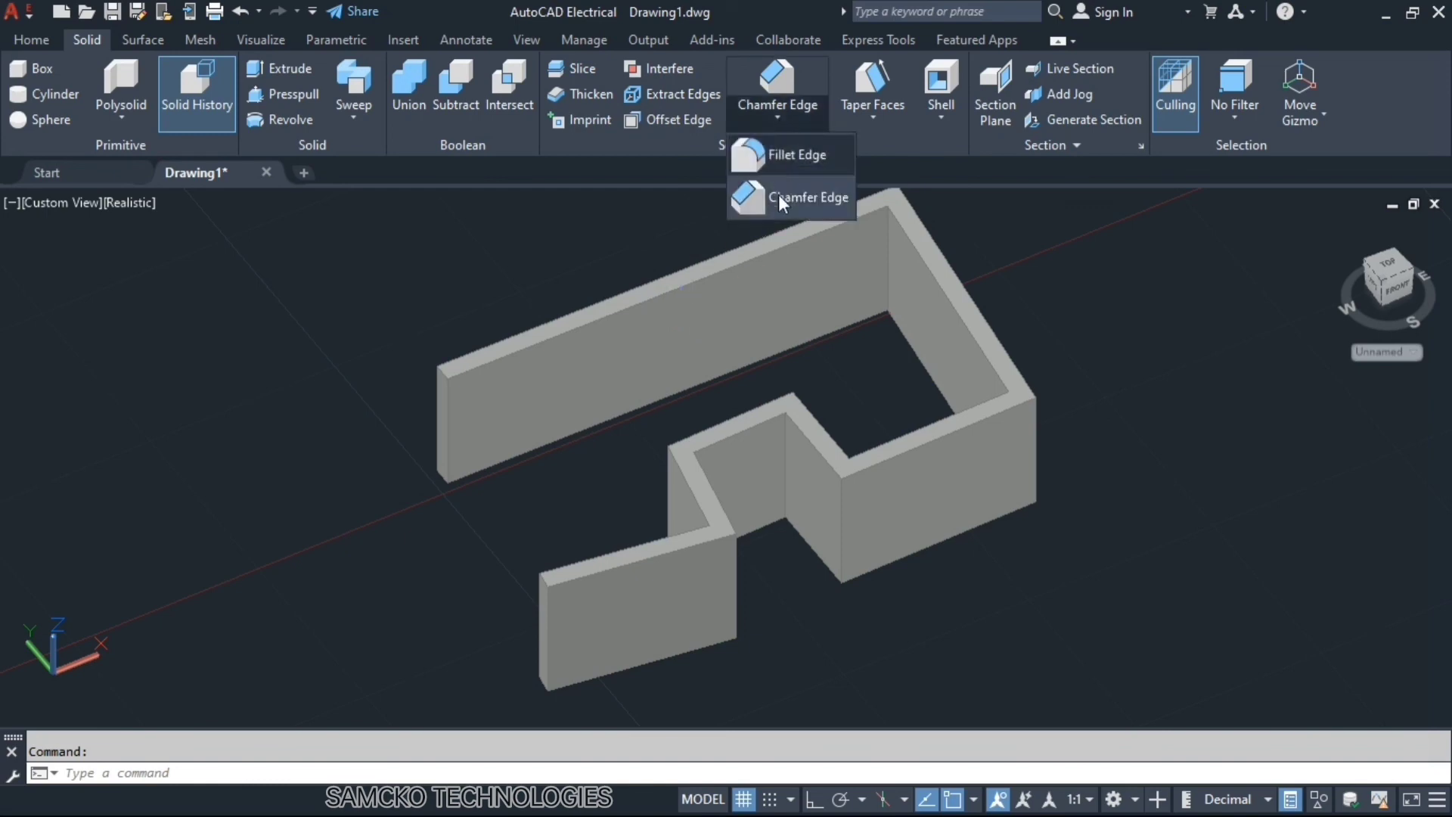
click(873, 116)
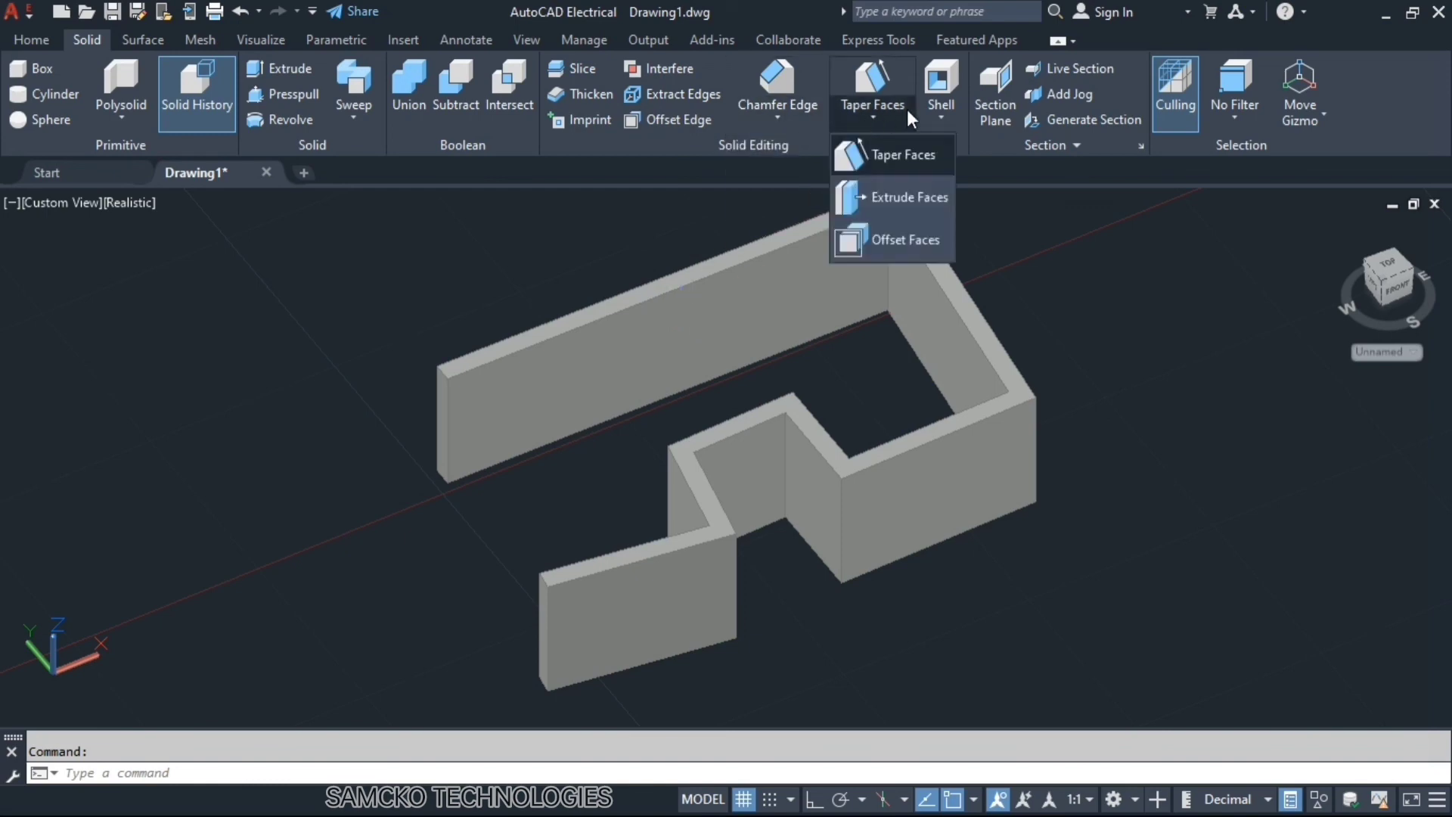
click(946, 113)
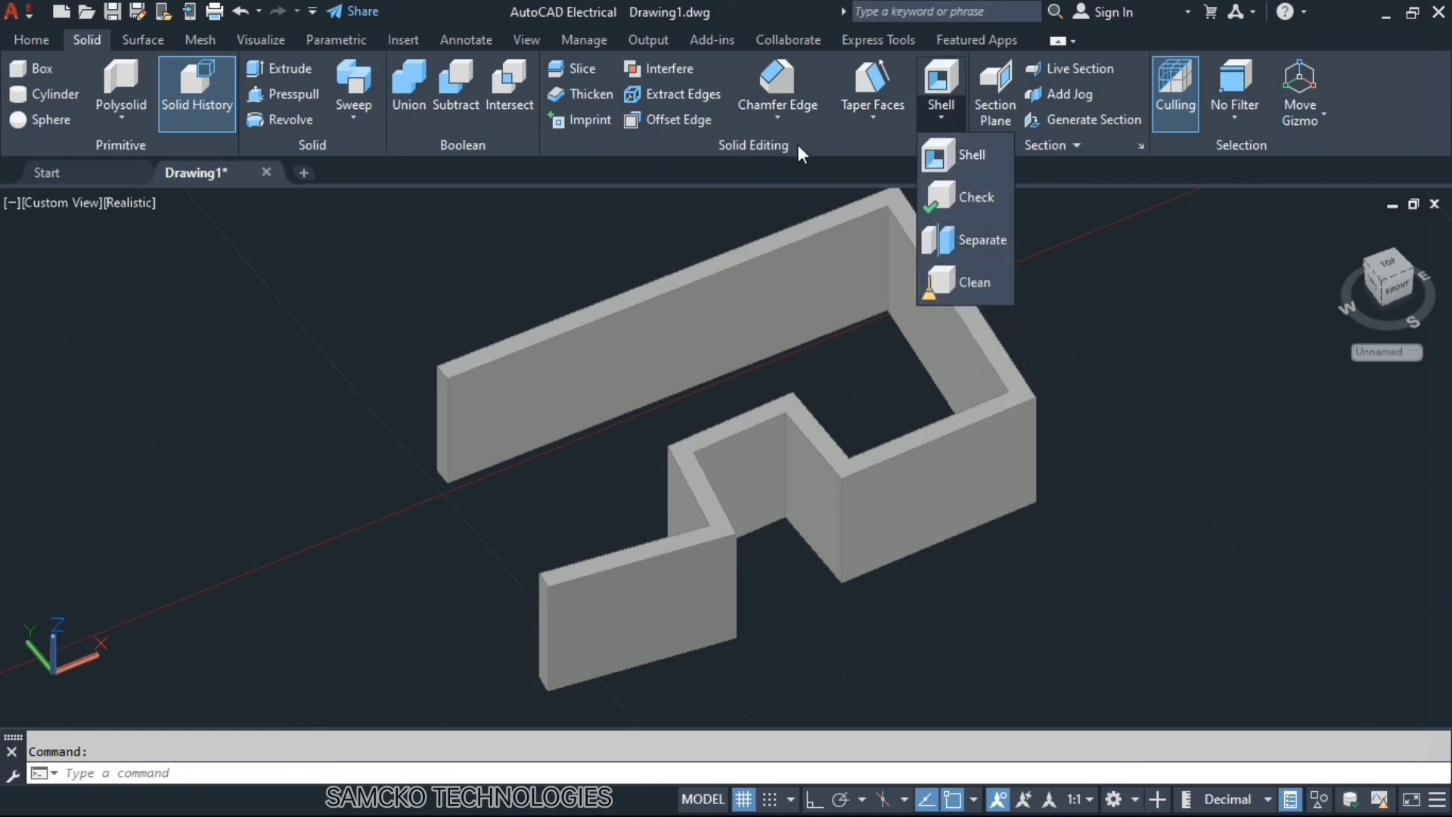
click(947, 433)
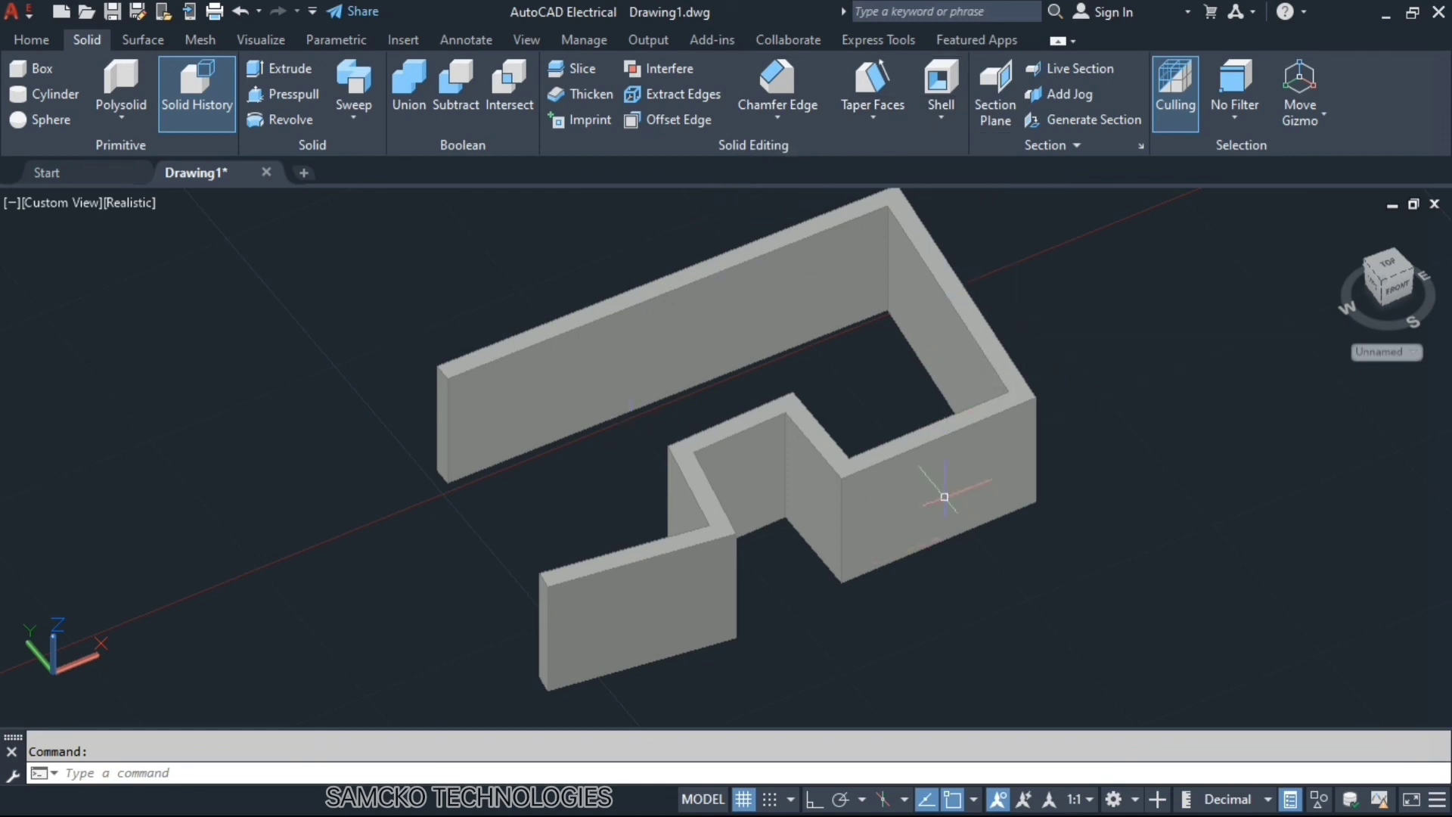